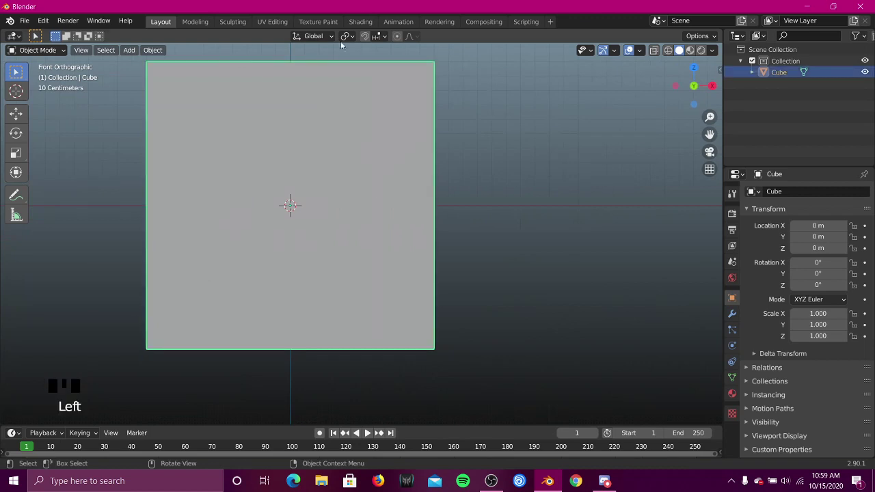
Step: Turn on snapping in Increment mode and align the cube with Selection to Grid
middle_click_drag(221, 150, 348, 176, "shift")
scroll(328, 197, "down", 4)
key("KP_1")
scroll(324, 229, "up", 1)
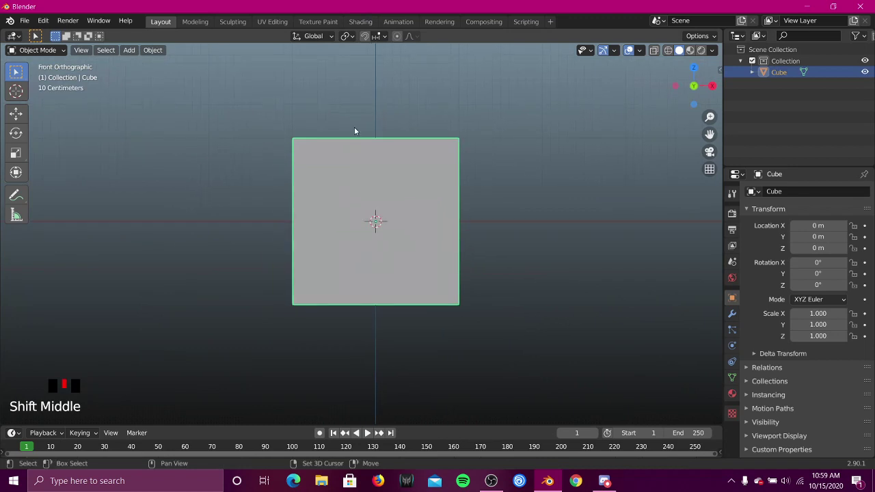
left_click(365, 37)
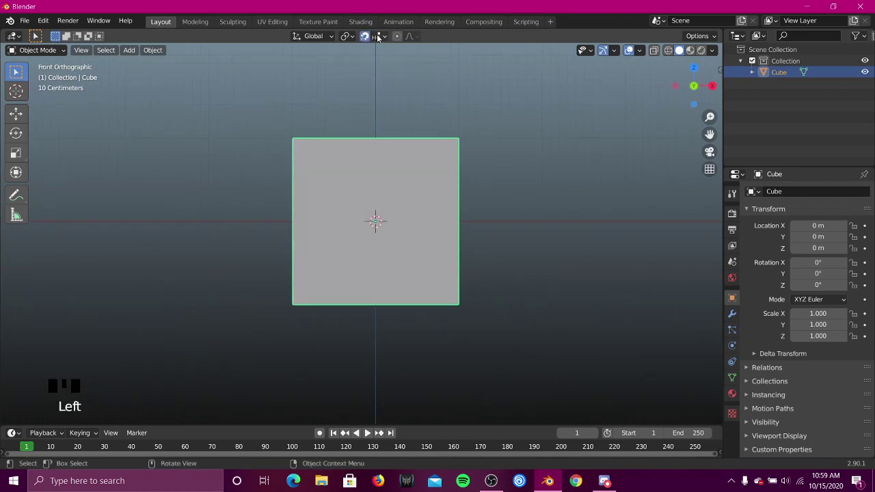
left_click(377, 37)
left_click(378, 36)
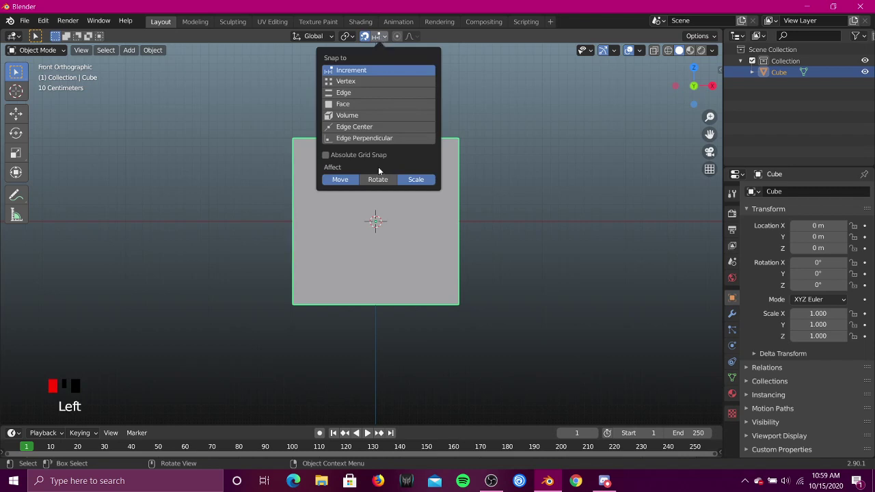
left_click(377, 38)
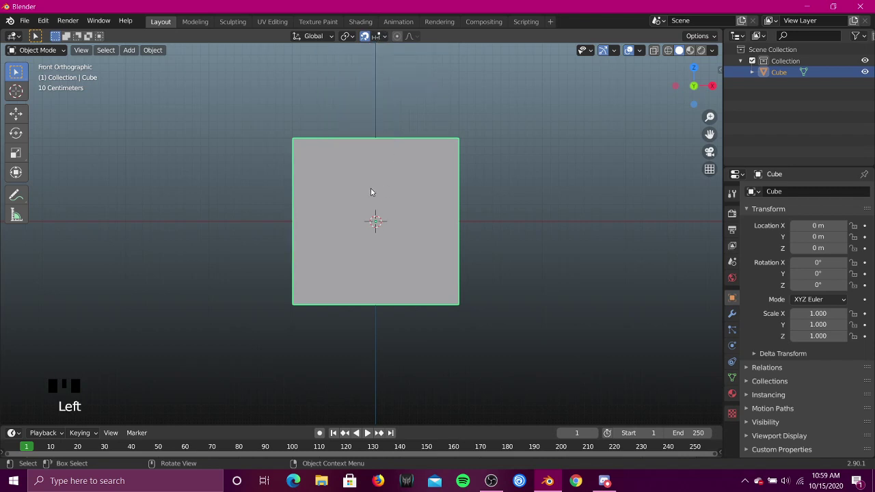
key("shift+s")
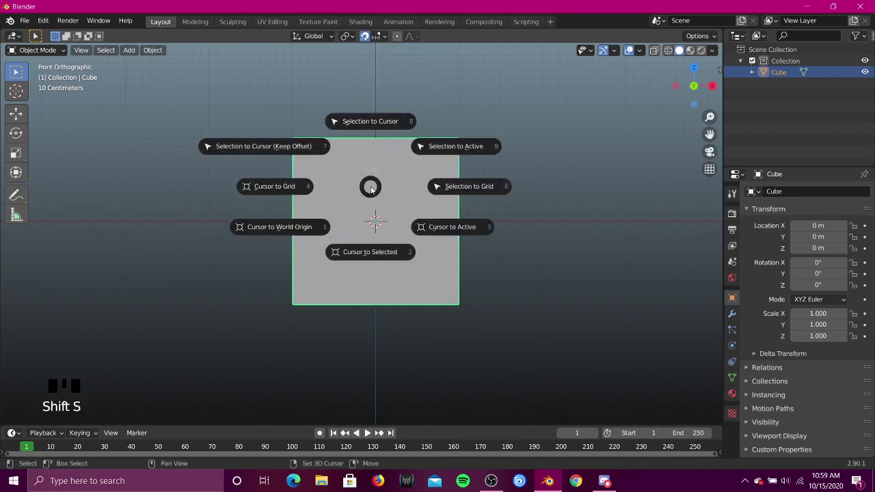
left_click(483, 186)
scroll(474, 229, "up", 4)
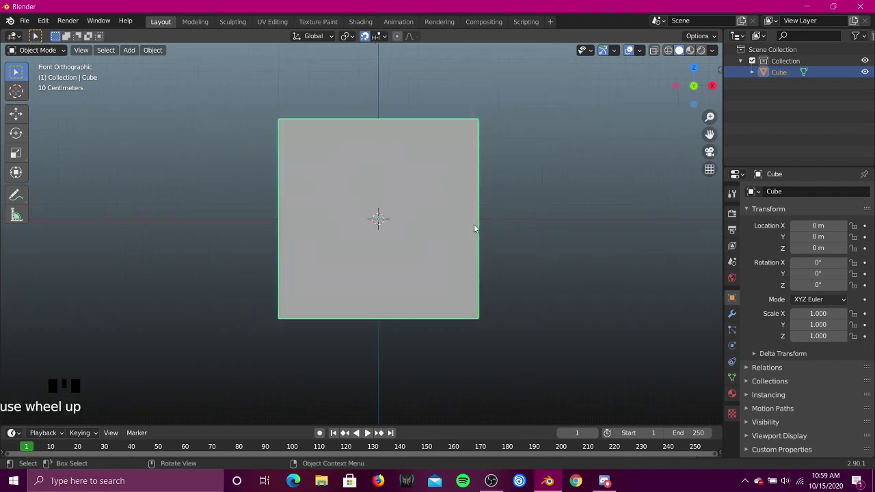
middle_click_drag(519, 246, 543, 203, "shift")
scroll(599, 176, "up", 2)
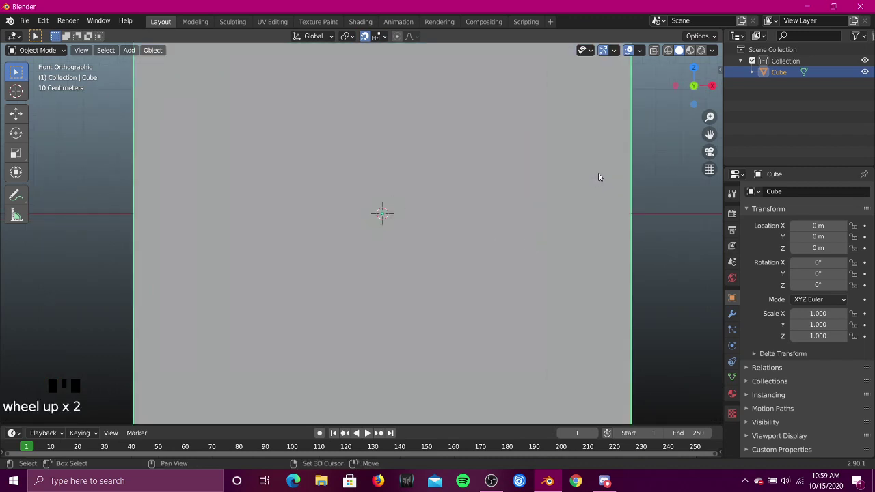
scroll(599, 177, "down", 4)
key("s")
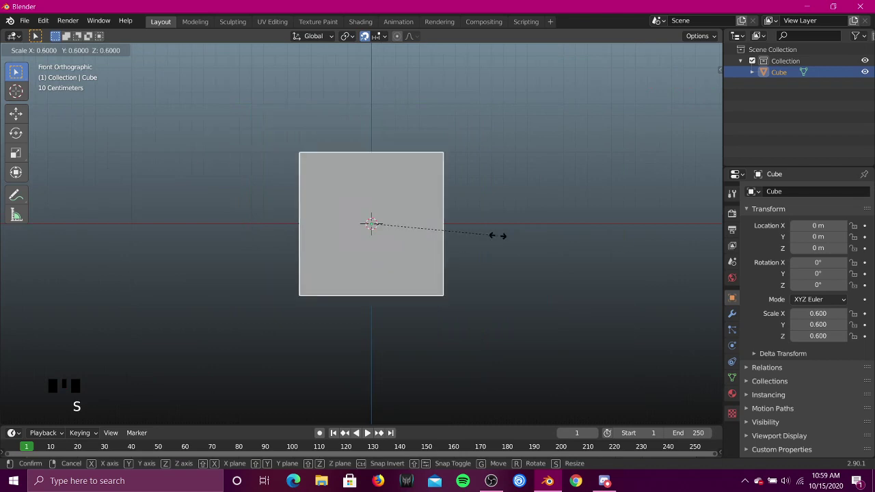
right_click(444, 228)
key("g")
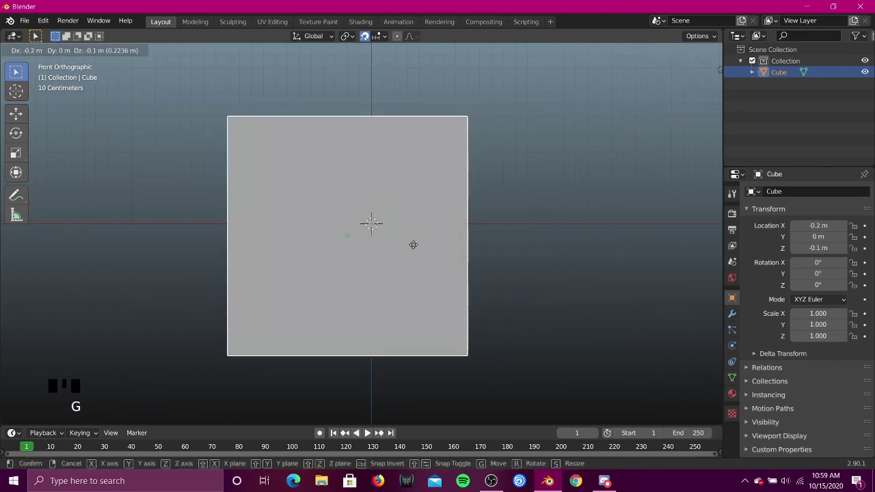
right_click(429, 215)
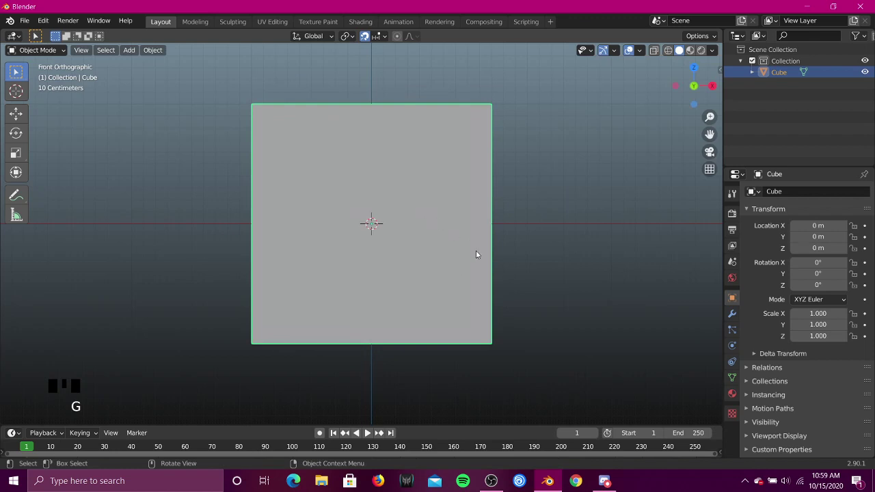
Step: Scale the cube uniformly to 0.2
scroll(496, 295, "up", 1)
key("s")
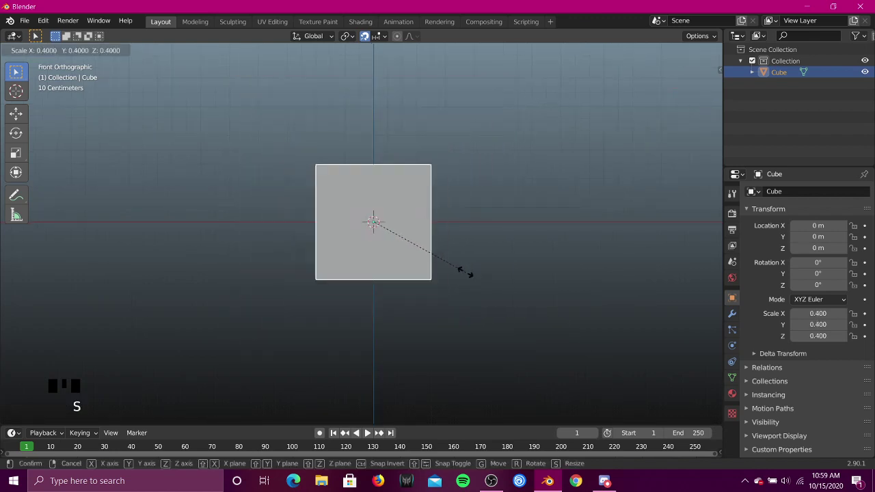
left_click(418, 238)
Step: Move the cube to X -0.2 m and Z 0.2 m in the front view
scroll(418, 238, "up", 5)
key("g")
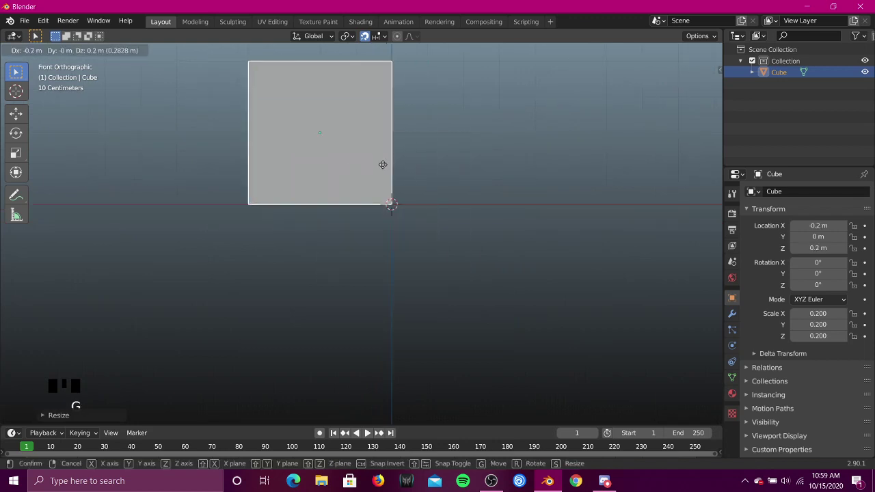
left_click(383, 166)
Step: Turn on X-ray, enter Edit Mode and box-select all the cube's top vertices
middle_click_drag(375, 159, 394, 288, "shift")
scroll(402, 260, "down", 3)
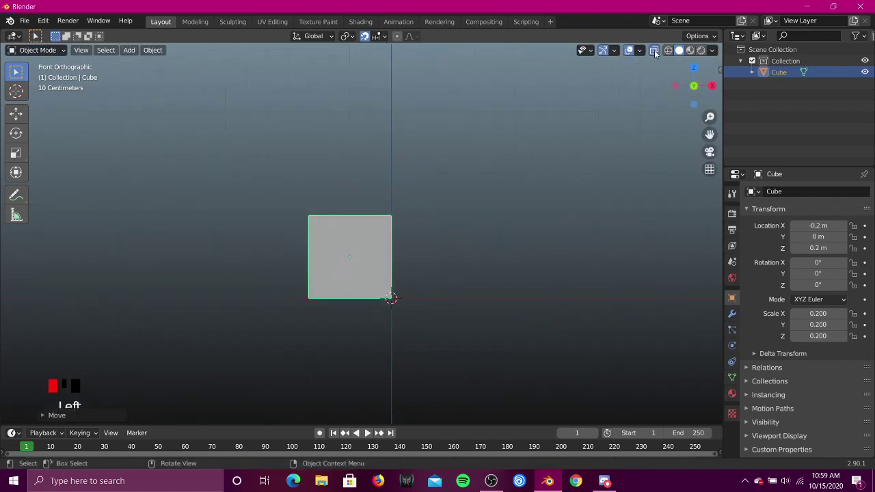
key("Tab")
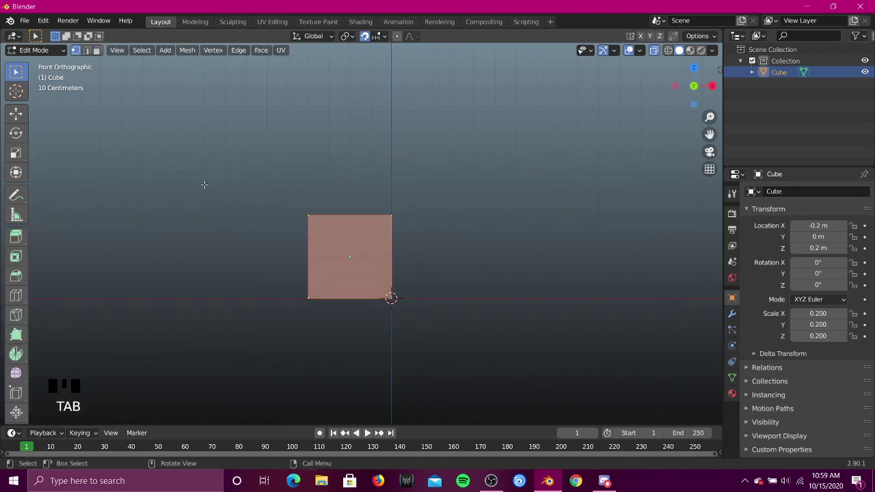
left_click(263, 209)
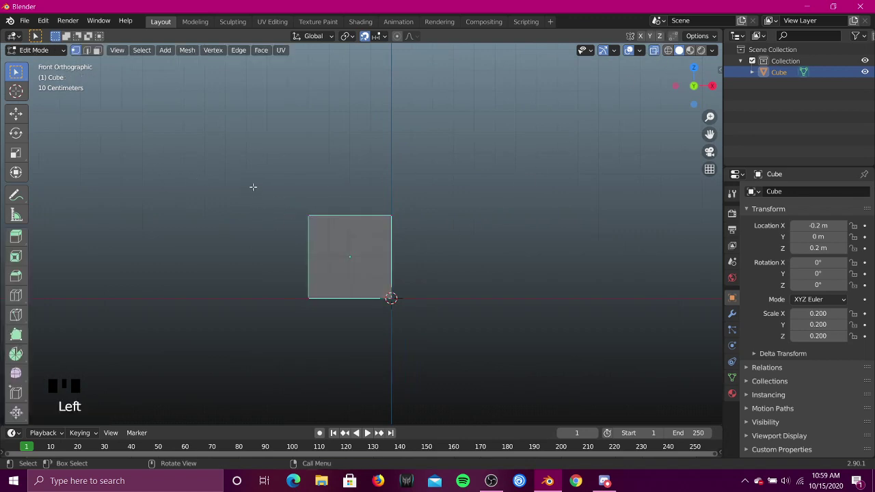
left_click_drag(249, 181, 454, 238)
Step: Turn off X-ray, try box-selecting the top vertices from the front view and inspect the selection in perspective
key("shift+grave")
key("w")
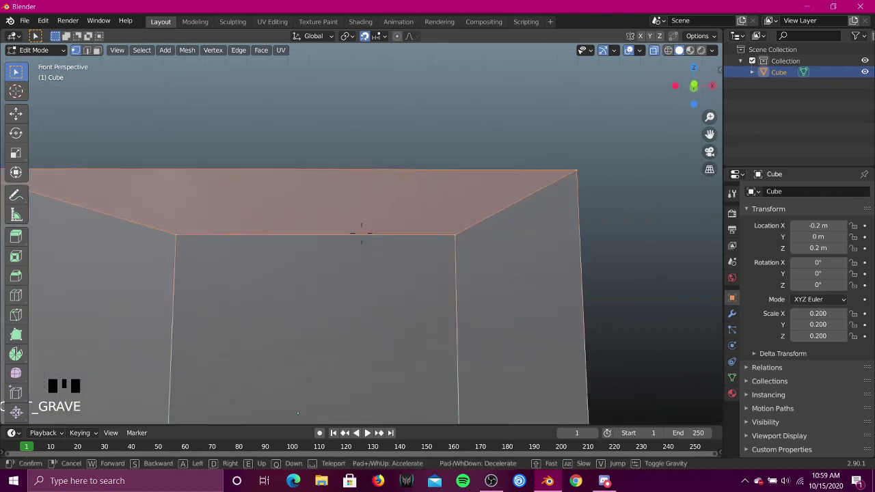
key("s")
left_click(370, 230)
left_click(653, 50)
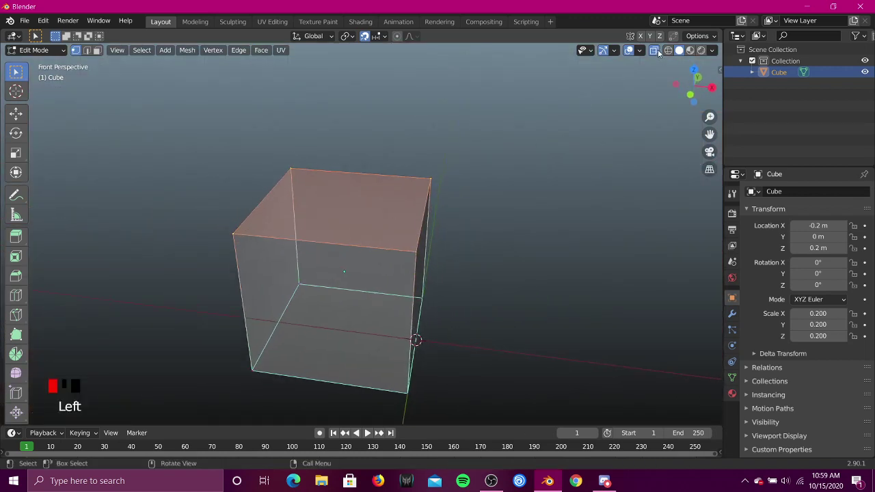
key("KP_1")
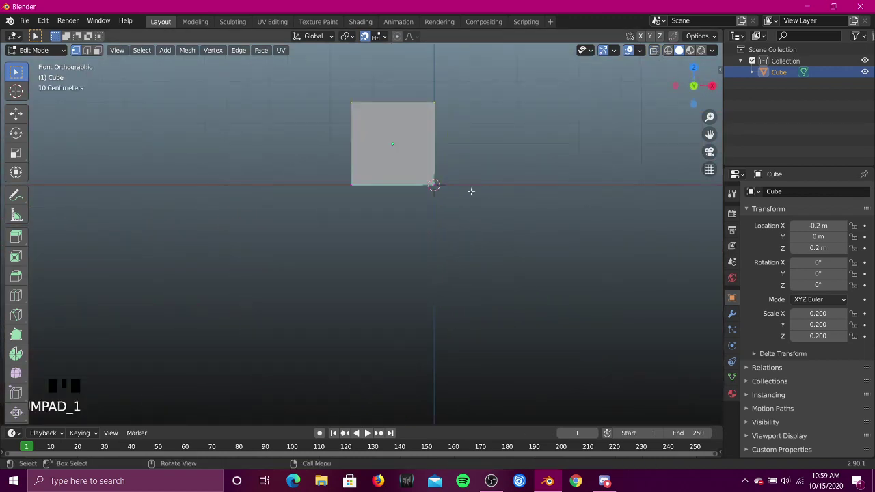
left_click(461, 123)
key("shift+grave")
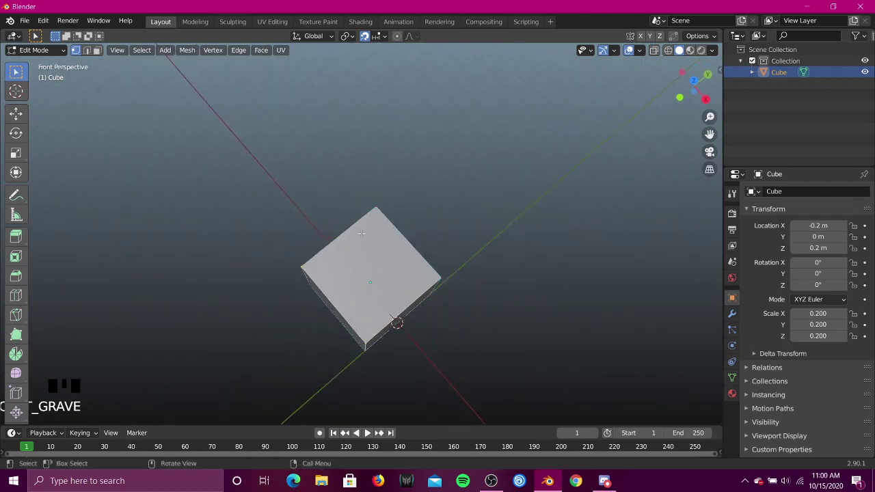
Step: Turn X-ray back on, reselect the cube's top vertices from the front and raise them about 0.8 m along Z
key("KP_1")
middle_click_drag(443, 117, 365, 188, "shift")
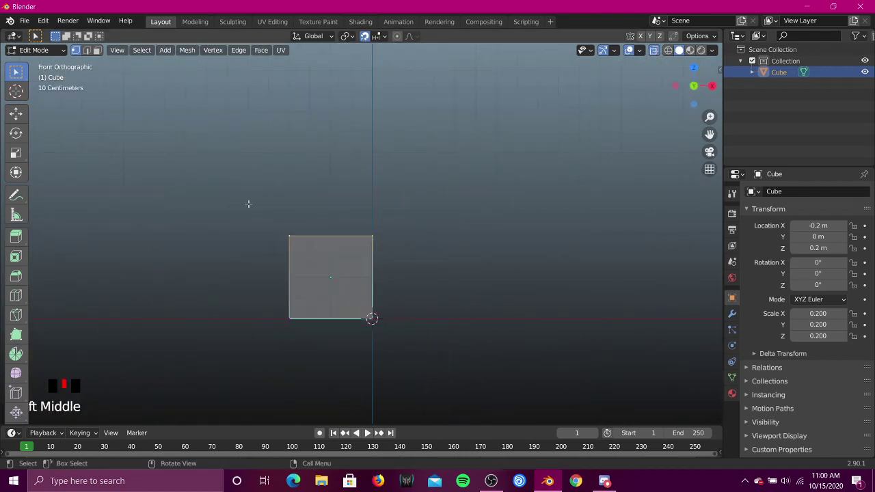
left_click(448, 260)
middle_click_drag(451, 242, 455, 207, "shift")
middle_click_drag(330, 208, 355, 231, "shift")
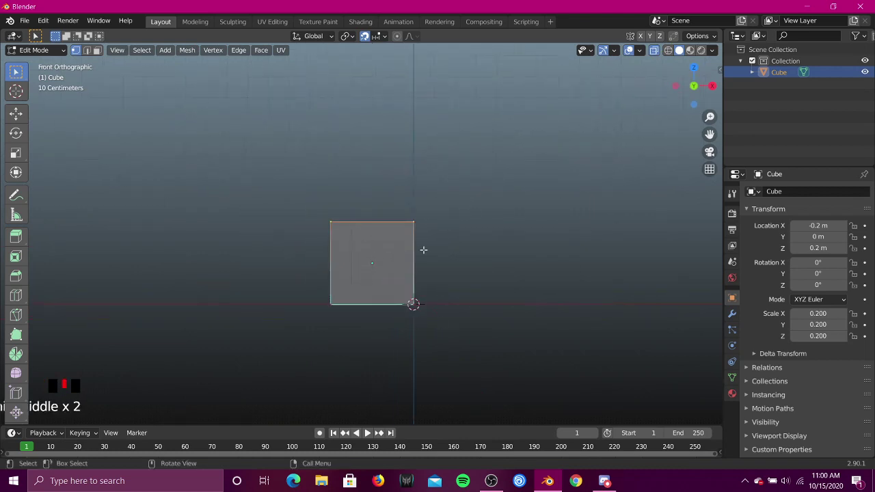
scroll(423, 250, "down", 2)
middle_click_drag(424, 248, 416, 222, "shift")
key("g")
key("z")
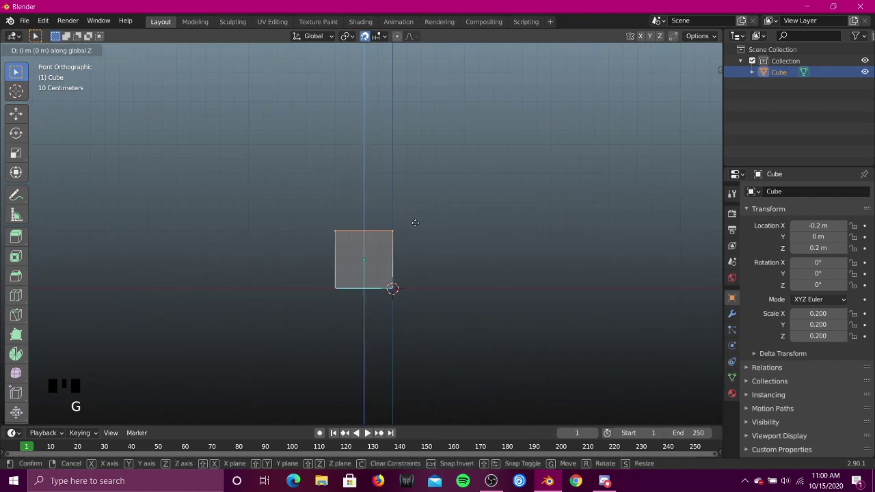
left_click(412, 110)
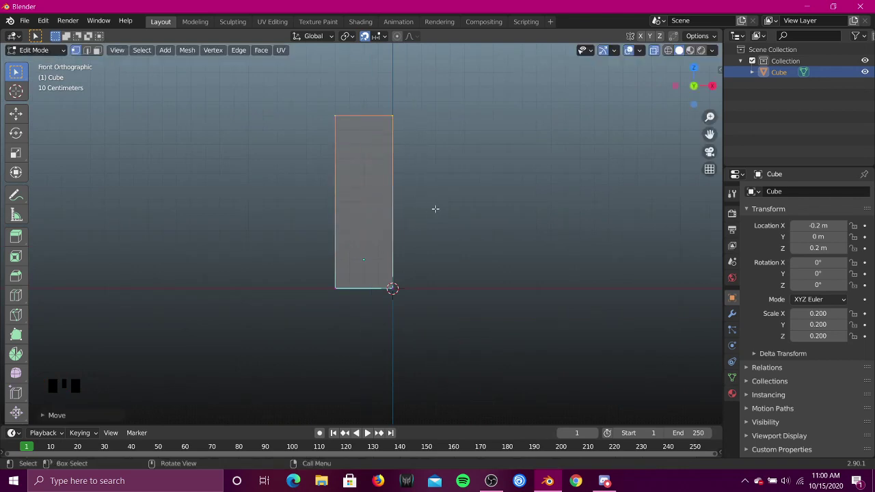
Step: Select the whole mesh and move it -0.4 m along Z to center it on its origin
key("a")
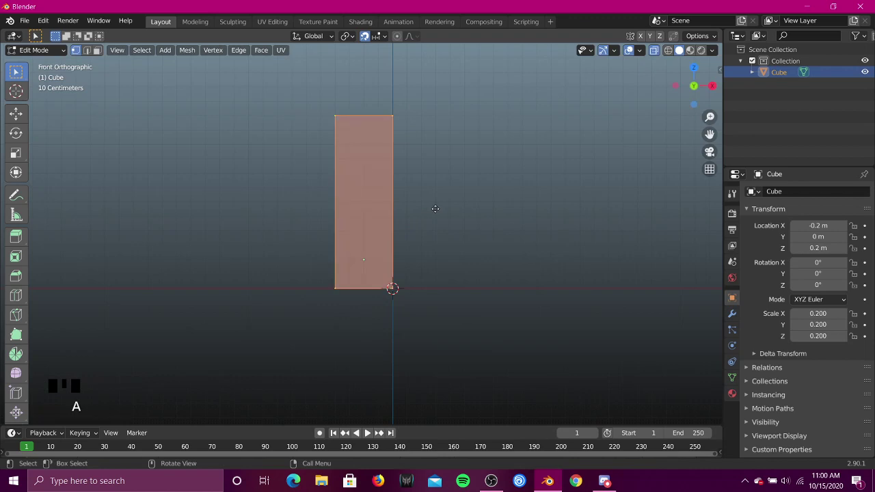
key("g")
key("z")
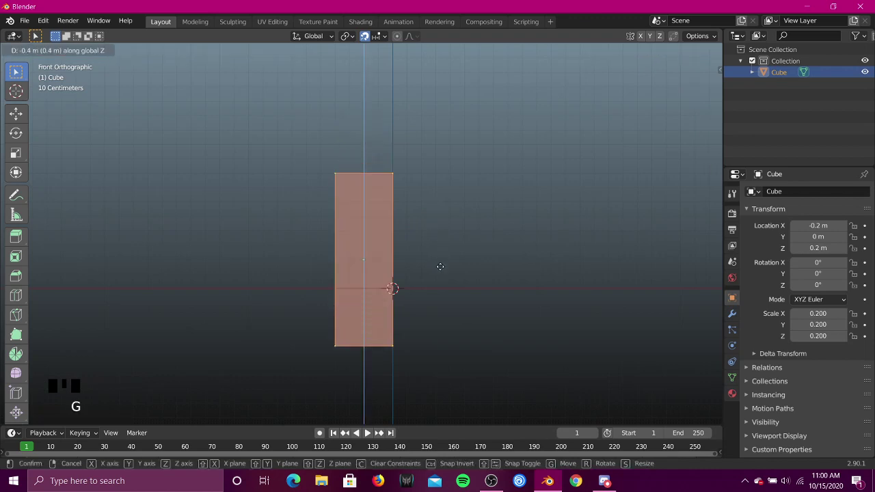
left_click(441, 266)
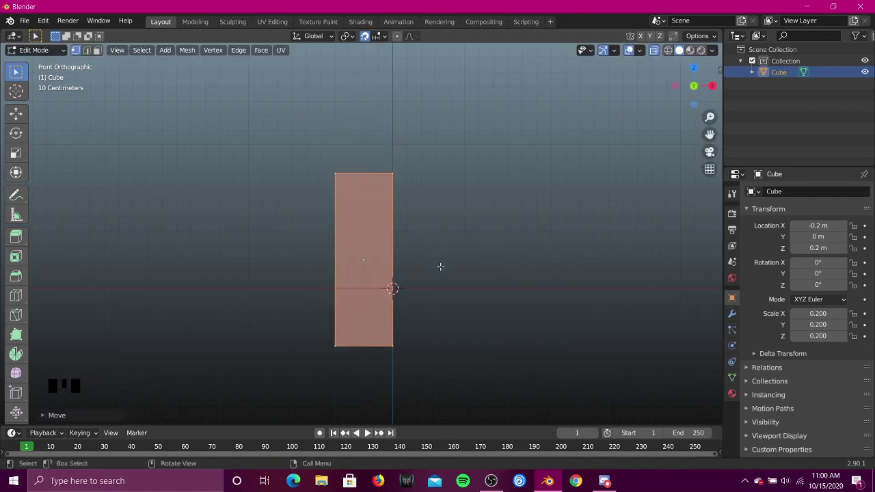
Step: Return to Object Mode and move the block up 0.4 m so that its location is Z 0.6 m
key("Tab")
key("g")
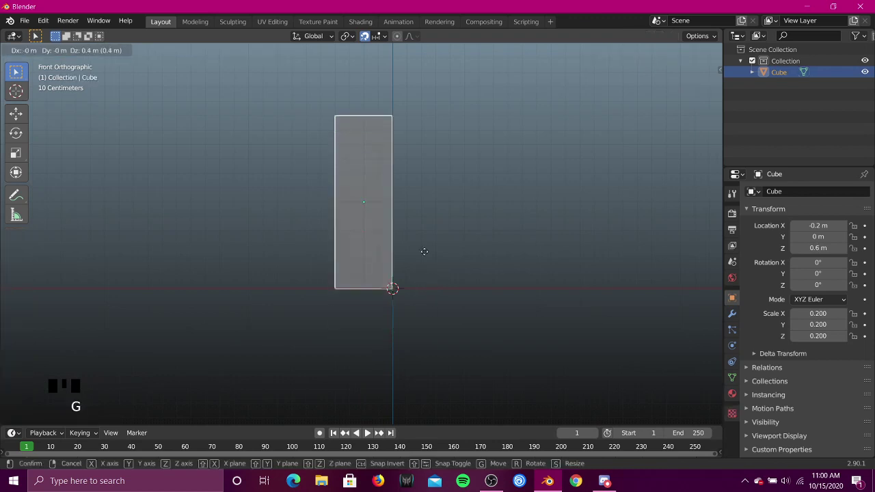
left_click(424, 256)
mouse_move(424, 256)
middle_mouse_down("shift")
mouse_move(424, 248)
mouse_move(418, 262)
middle_mouse_up("shift")
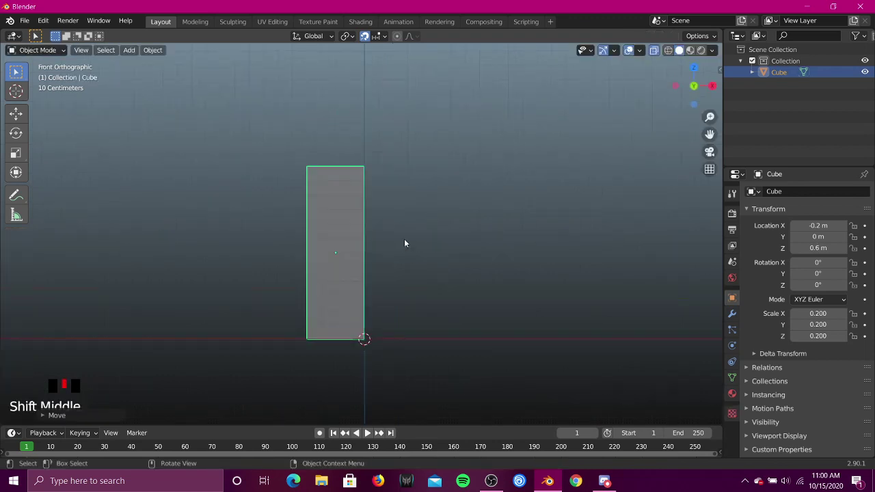
key("r")
key("r")
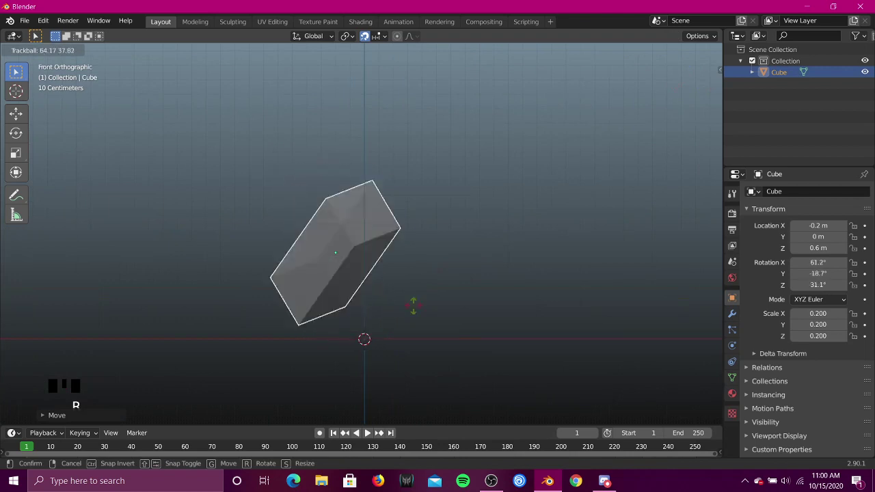
key("Escape")
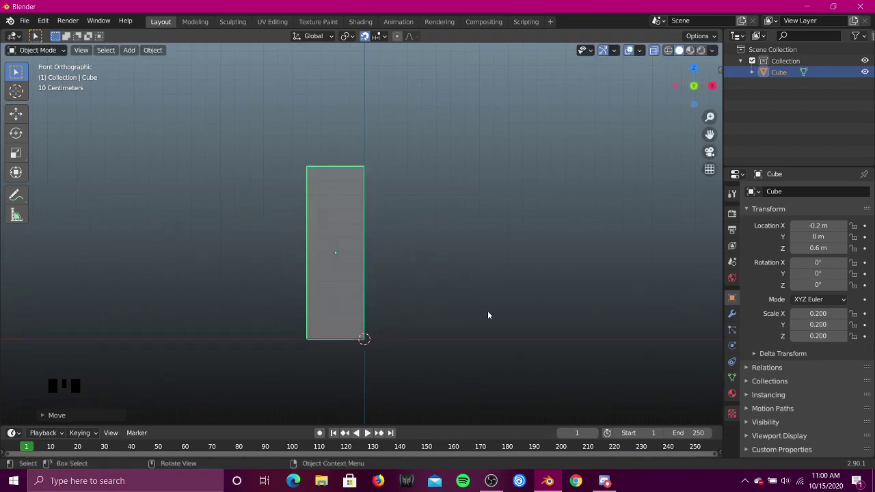
key("s")
right_click(403, 301)
left_click(422, 236)
Step: Turn off X-ray, duplicate the block and place the copy on top of it at X 0 m, Z 1.8 m
middle_click_drag(422, 235, 574, 166, "shift")
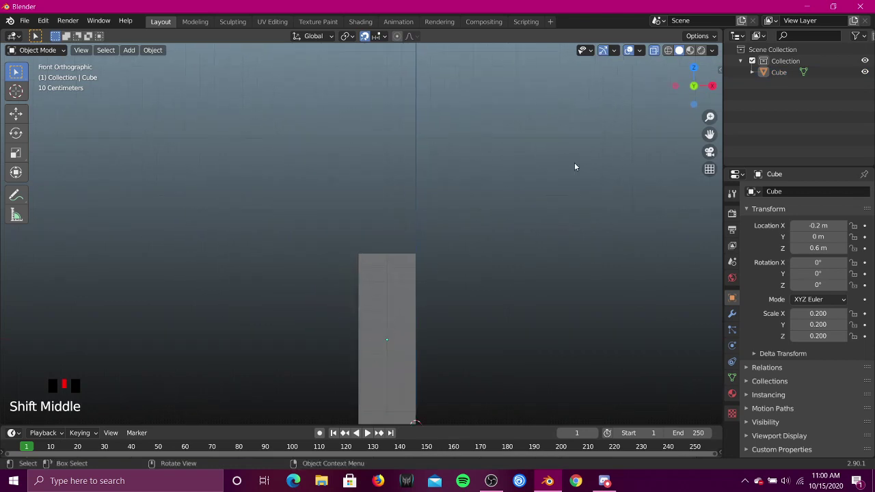
left_click(654, 50)
left_click(375, 280)
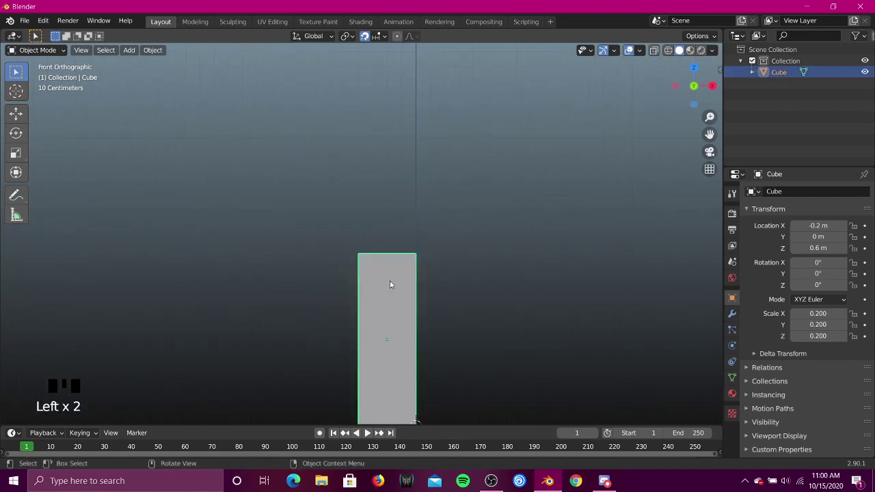
key("shift+d")
left_click(392, 171)
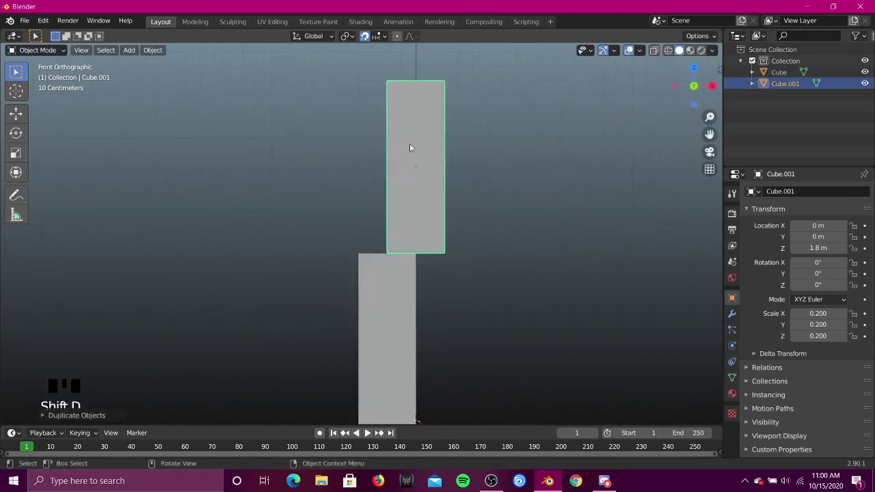
Step: Enter Edit Mode on the upper block, turn on X-ray and move its left-side vertices about 0.2 m outward along X
key("Tab")
left_click(654, 51)
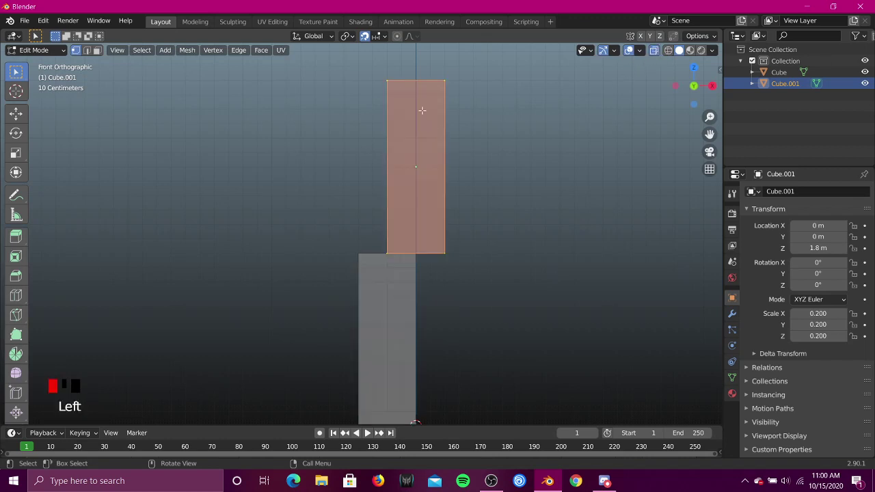
left_click_drag(350, 61, 406, 303)
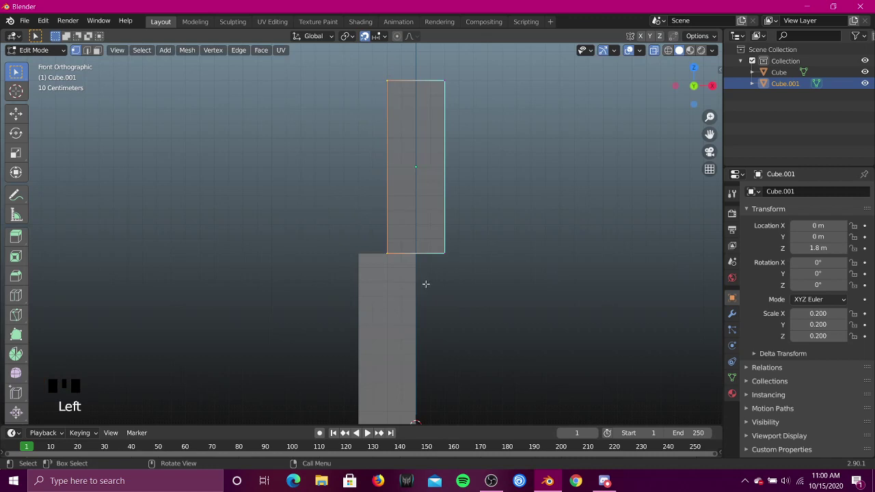
key("g")
left_click(401, 279)
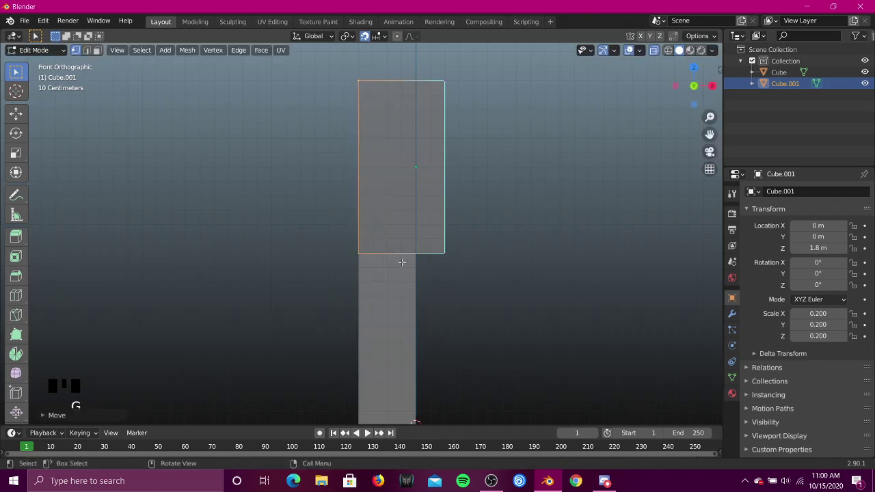
Step: Move the upper block's right-side vertices about 0.2 m outward along X and return to Object Mode
middle_click_drag(430, 96, 398, 89, "shift")
left_click_drag(389, 69, 465, 286)
key("g")
left_click(494, 279)
middle_click_drag(408, 197, 434, 253, "shift")
key("Tab")
Step: Duplicate the lower leg block and place the copy beside the torso as an arm at X -0.6 m, Z 1.8 m
left_click(386, 373)
key("shift+d")
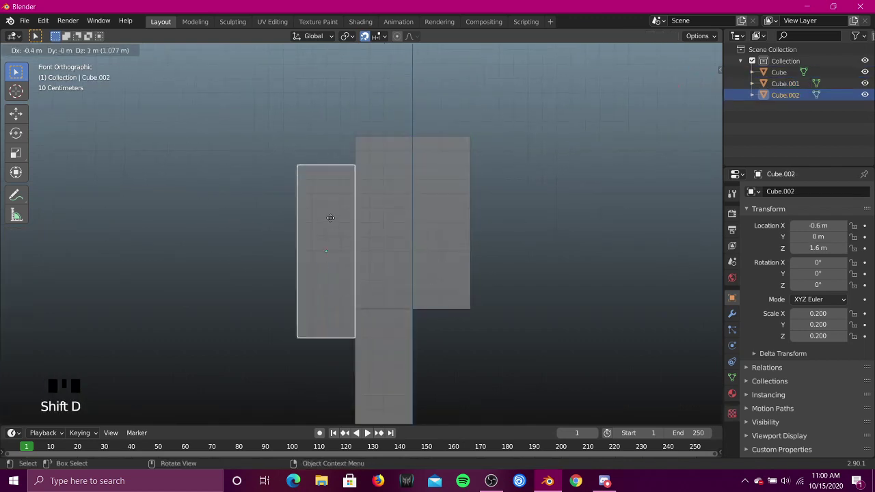
left_click(370, 224)
Step: Deselect the arm, add a new mesh cube and scale it to 0.4 for the head
scroll(484, 273, "down", 3)
middle_click_drag(483, 273, 448, 199, "shift")
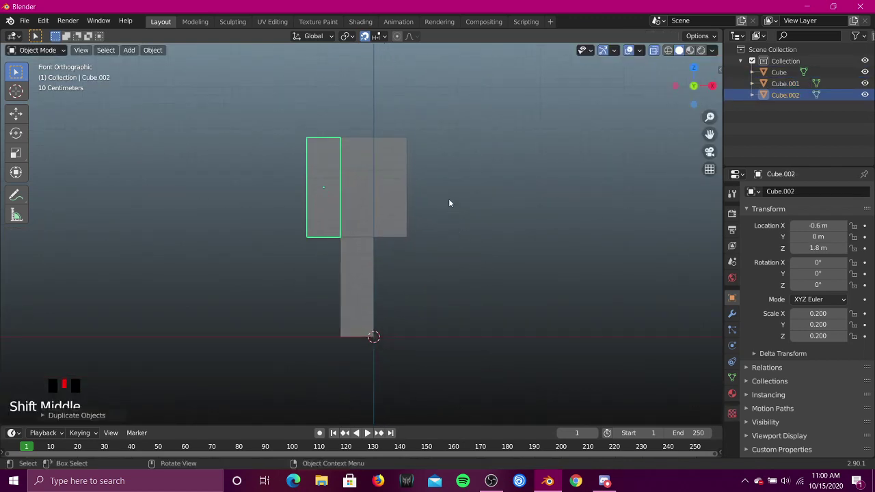
left_click(416, 159)
key("shift+a")
mouse_move(415, 158)
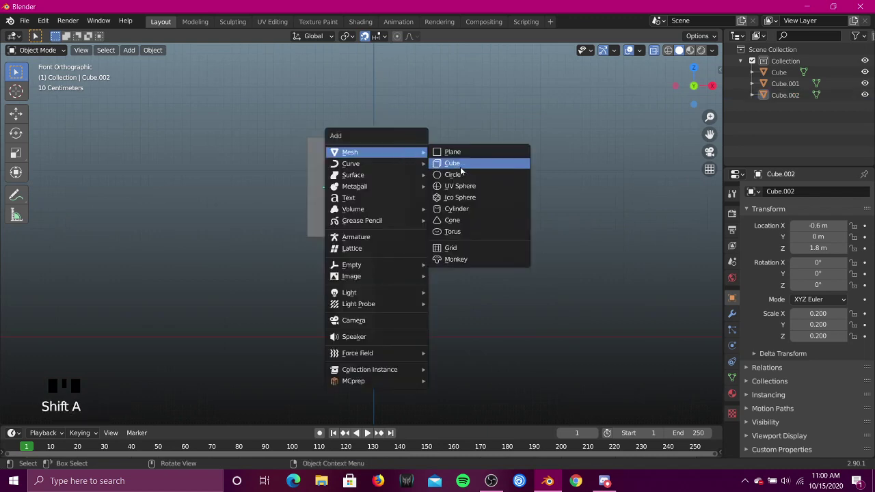
left_click(456, 164)
scroll(554, 390, "up", 2)
key("s")
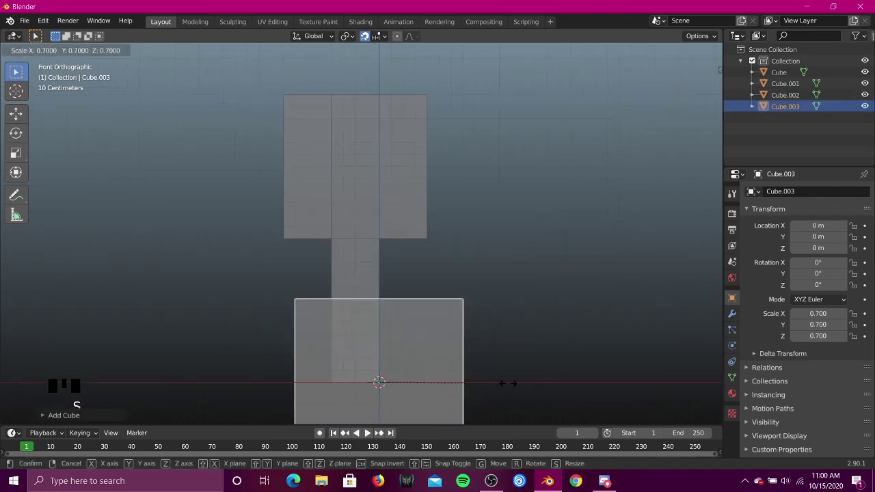
left_click(458, 387)
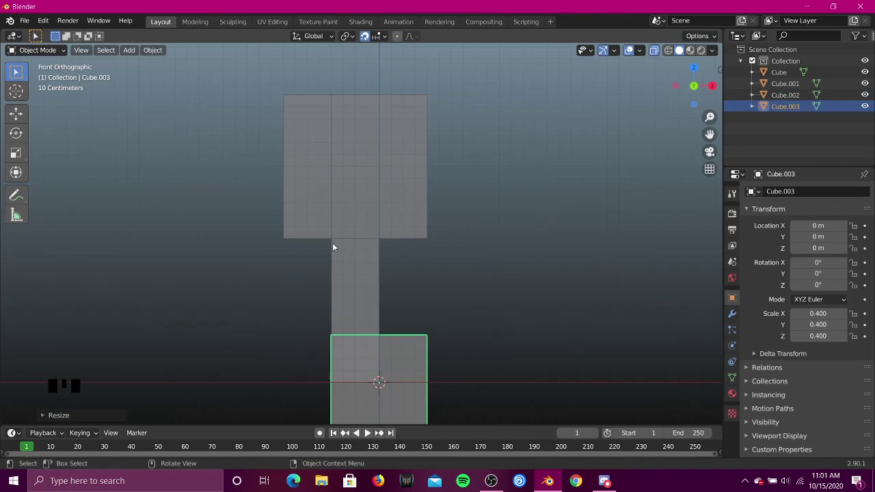
Step: Move the head cube up along Z onto the torso, to Z 2.8 m
key("g")
key("z")
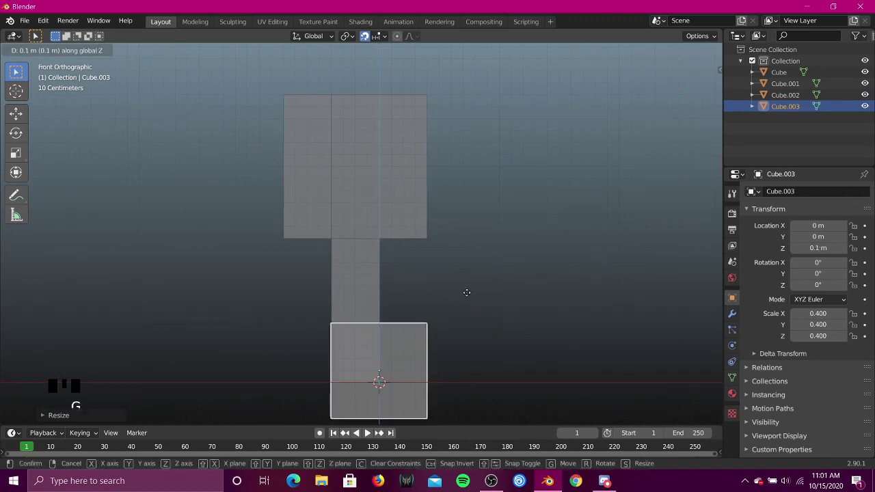
left_click(439, 364)
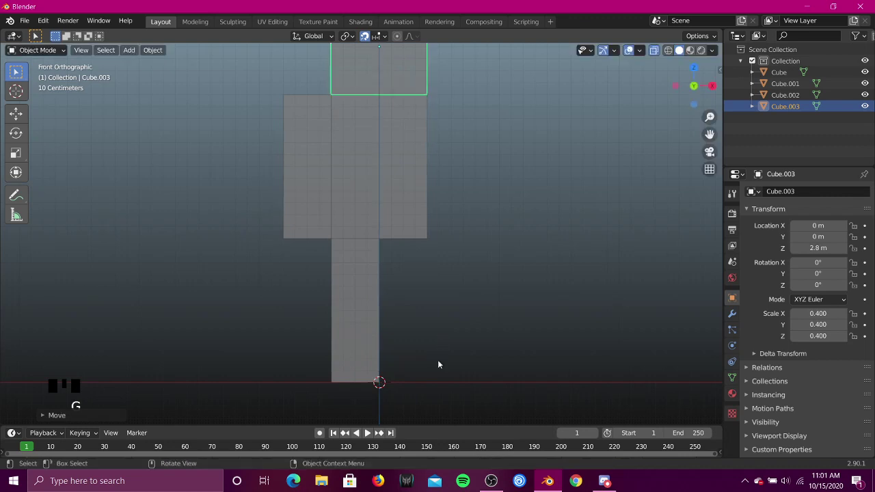
Step: Turn off X-ray and switch the viewport to Material Preview shading
key("shift+grave")
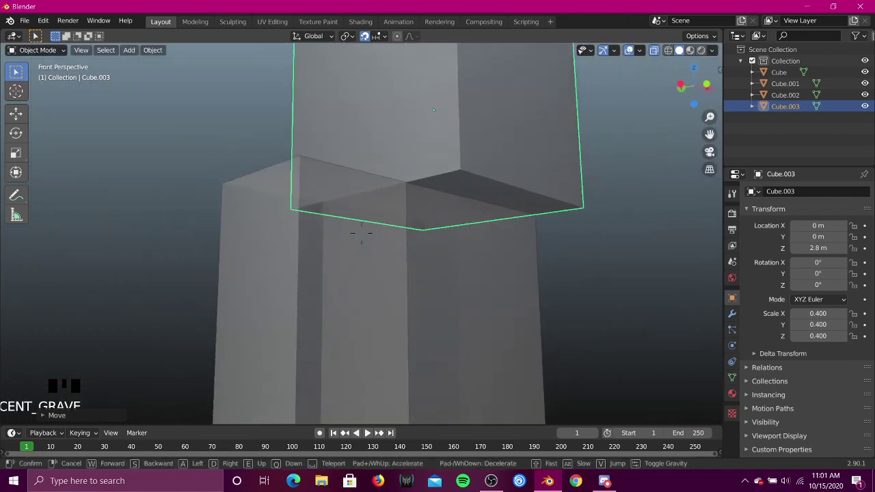
key("a")
key("s")
left_click(528, 115)
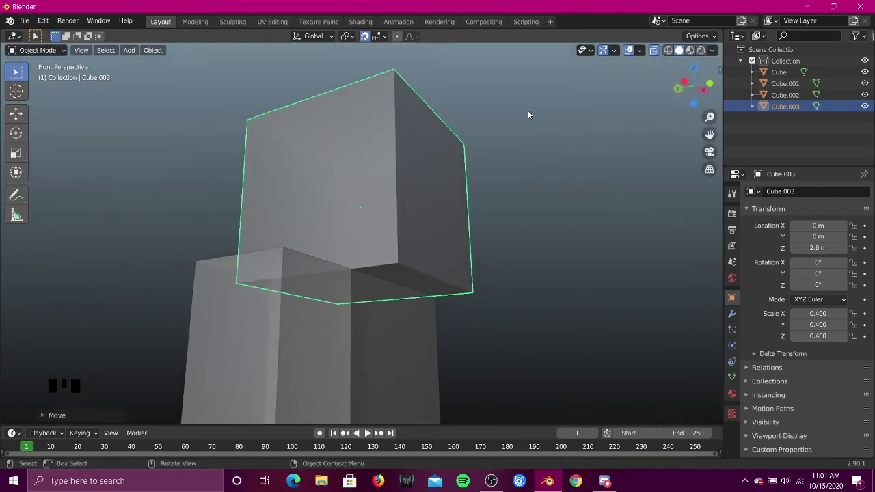
left_click(654, 51)
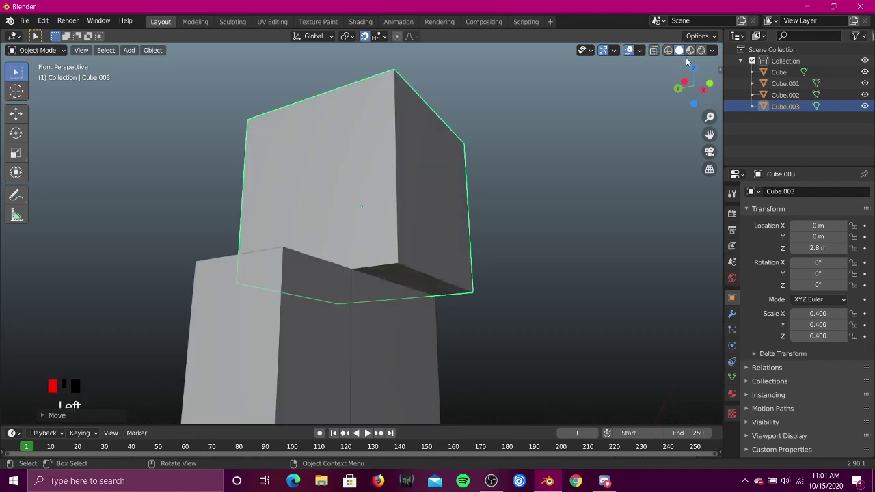
left_click(690, 52)
key("shift+grave")
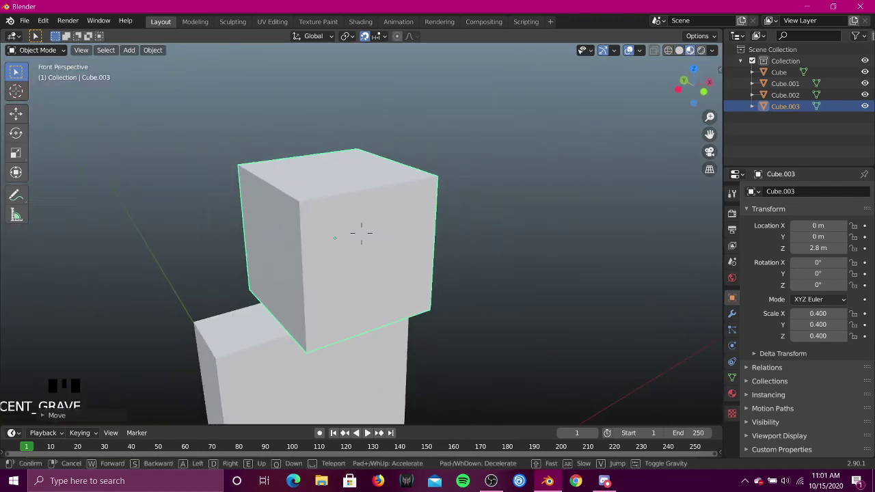
left_click(360, 232)
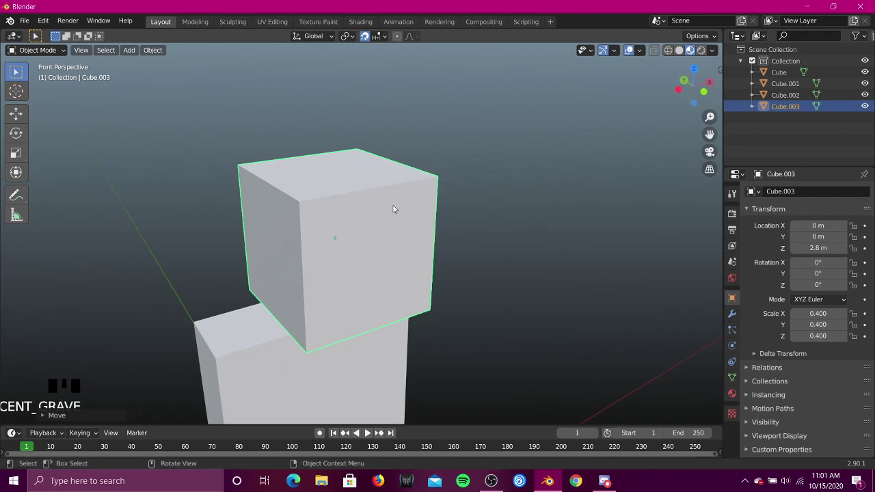
key("z")
left_click(387, 275)
Step: Assign the existing material named Material to the head cube
key("shift+grave")
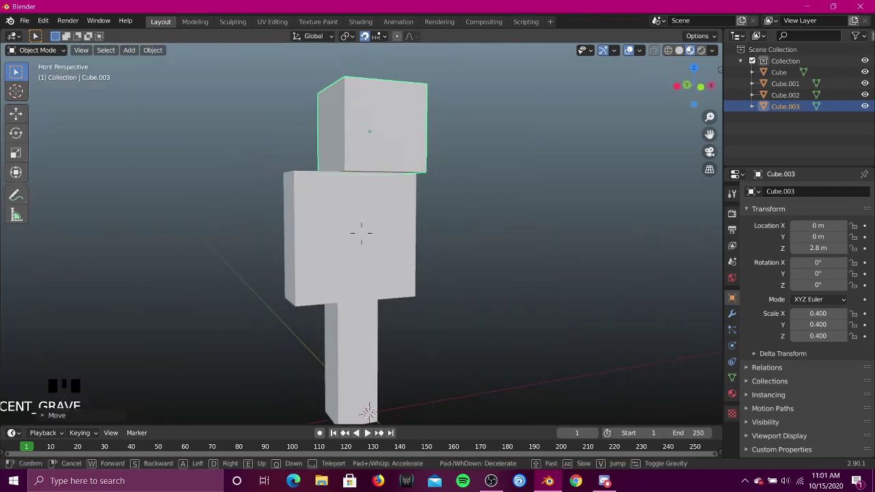
left_click(361, 232)
left_click(732, 393)
left_click(752, 240)
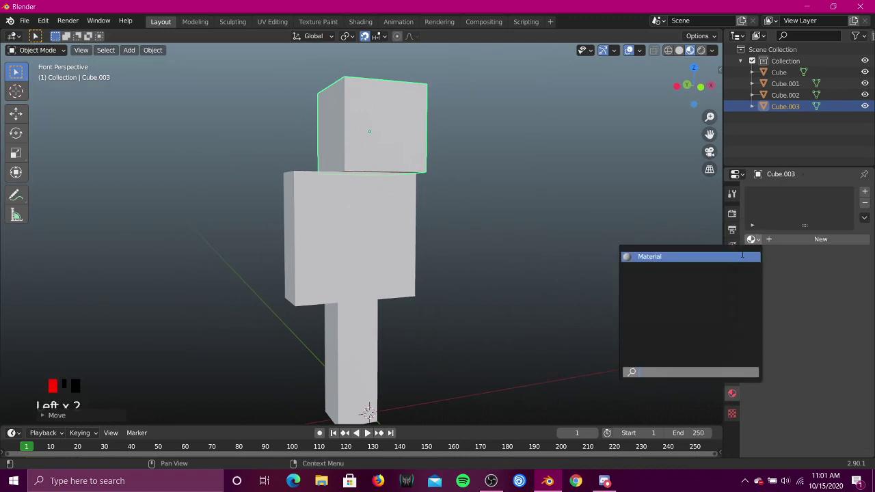
left_click(738, 258)
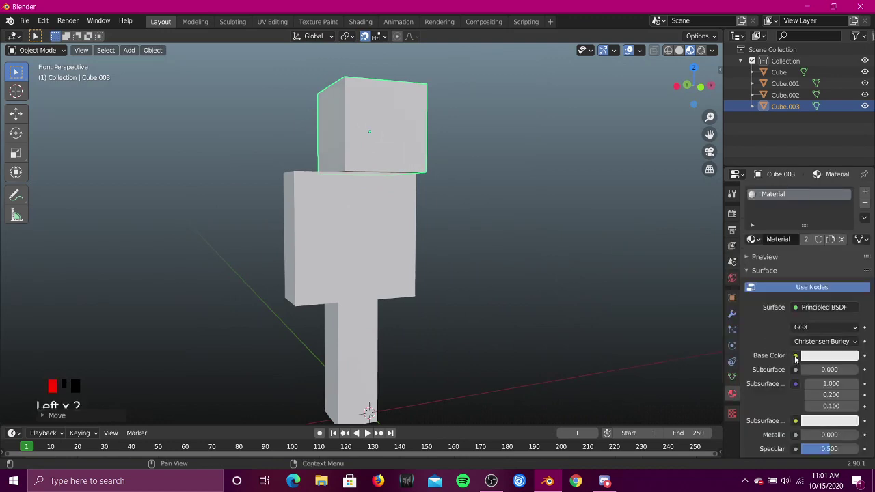
Step: Use an Image Texture as the material's Base Color and set its interpolation to Closest
left_click(796, 356)
left_click(557, 258)
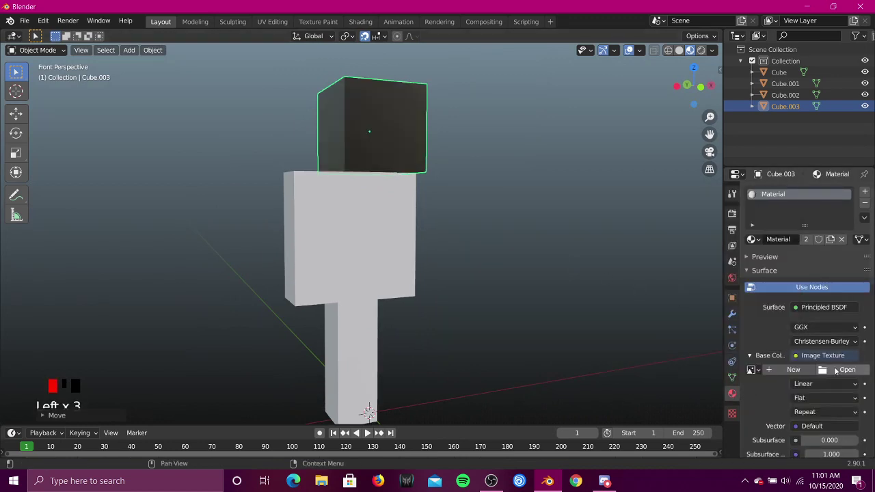
left_click(830, 384)
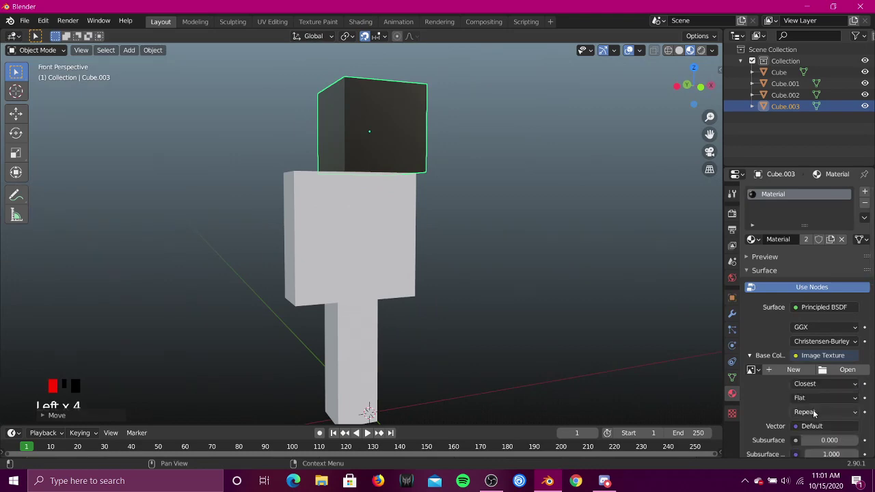
left_click(812, 410)
Step: Find the skin image in the Downloads folder by searching "ste" and load Steve Mc Skin No Face.png as the texture
left_click(844, 371)
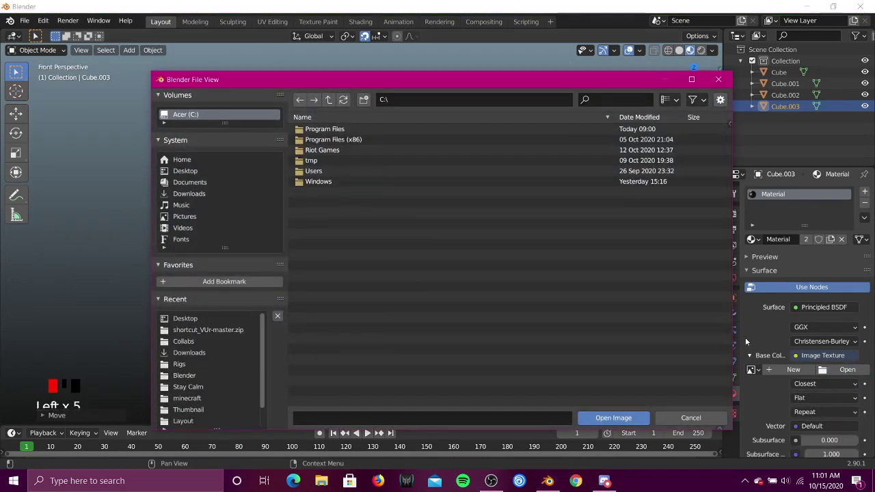
left_click(184, 194)
left_click(617, 97)
type("ste")
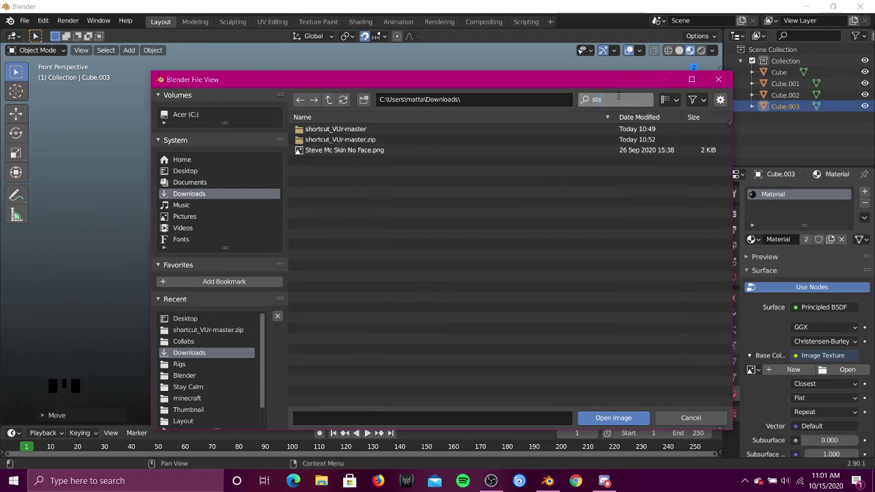
key("Return")
double_click(400, 128)
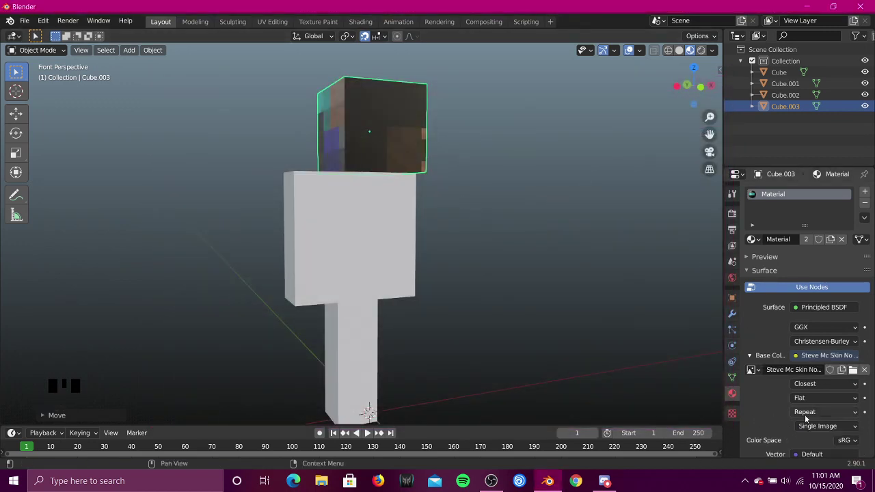
Step: Set the head material's Specular value to 0
scroll(804, 414, "down", 10)
left_click_drag(830, 365, 802, 367)
key("shift+grave")
key("d")
key("w")
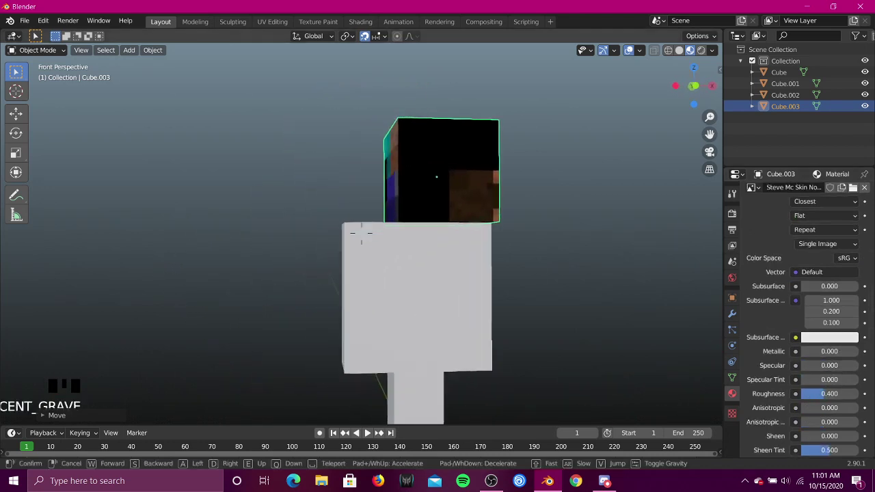
left_click(363, 237)
Step: View the head cube from the front and enter Edit Mode with face selection
key("KP_1")
middle_click_drag(459, 239, 420, 245, "shift")
key("Tab")
left_click(97, 50)
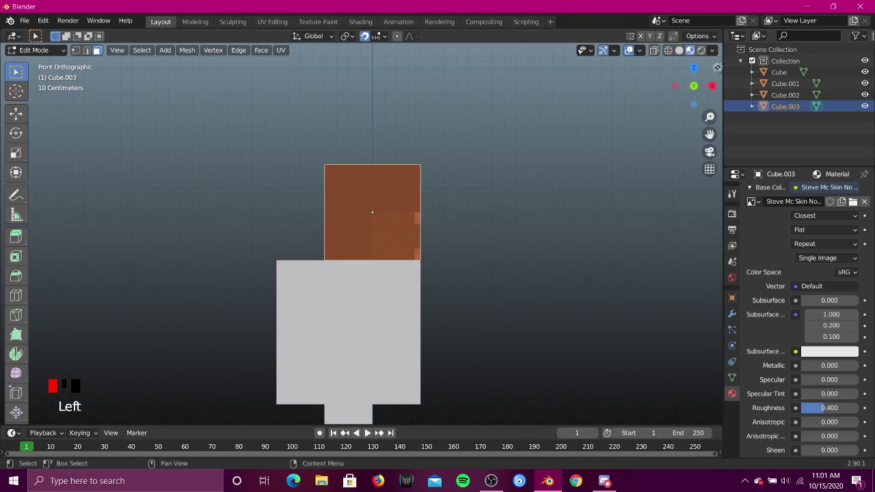
Step: Split the 3D viewport vertically and turn the new area into a UV Editor framing the skin texture
left_click_drag(721, 28, 454, 41)
left_click(465, 35)
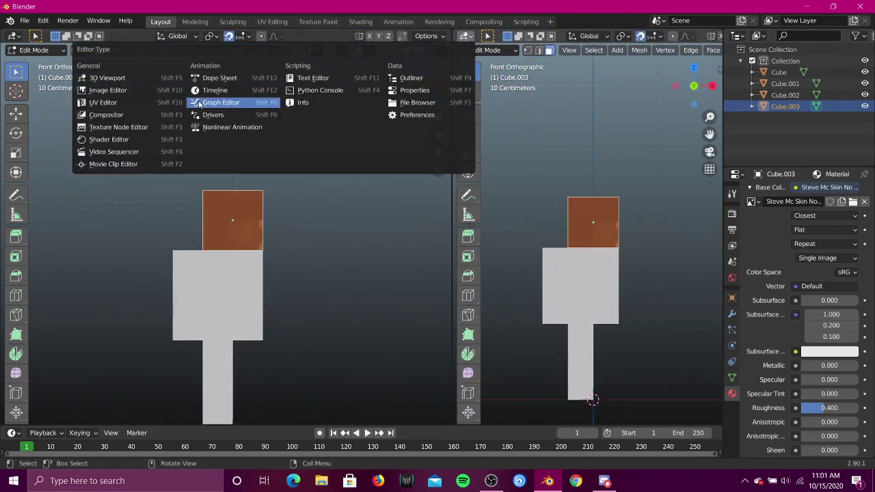
left_click(154, 101)
scroll(586, 289, "up", 8)
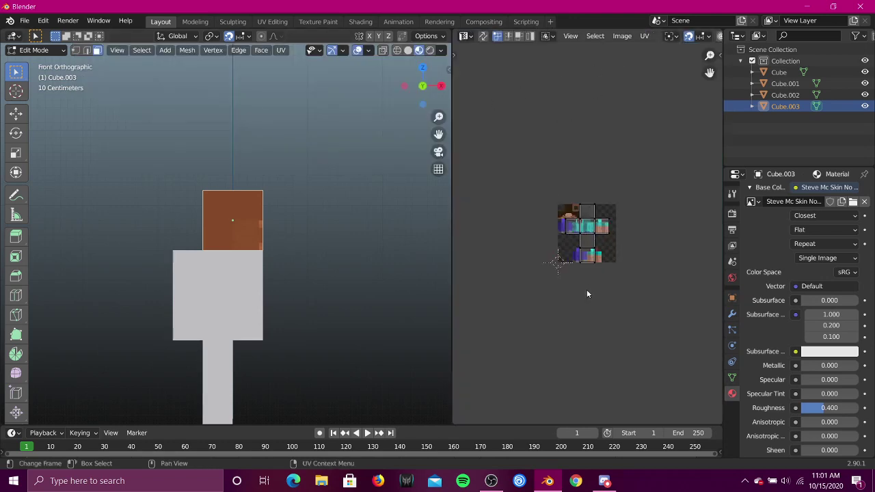
scroll(575, 270, "up", 3)
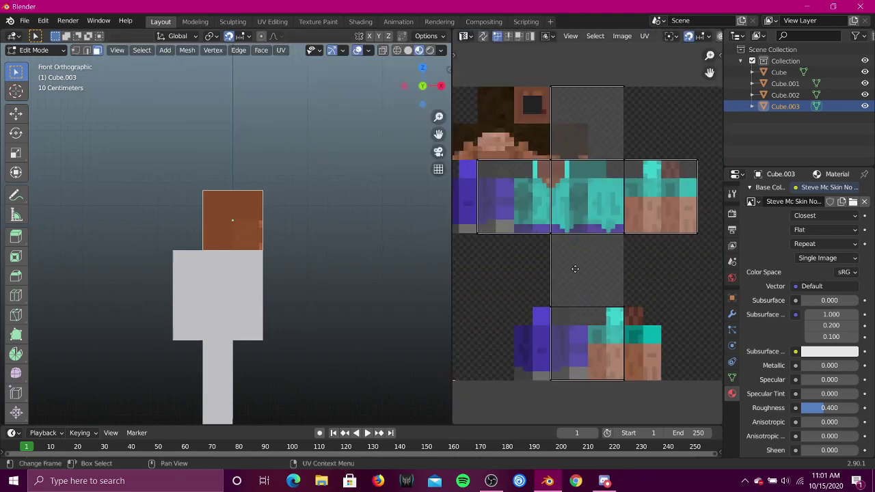
scroll(576, 260, "down", 1)
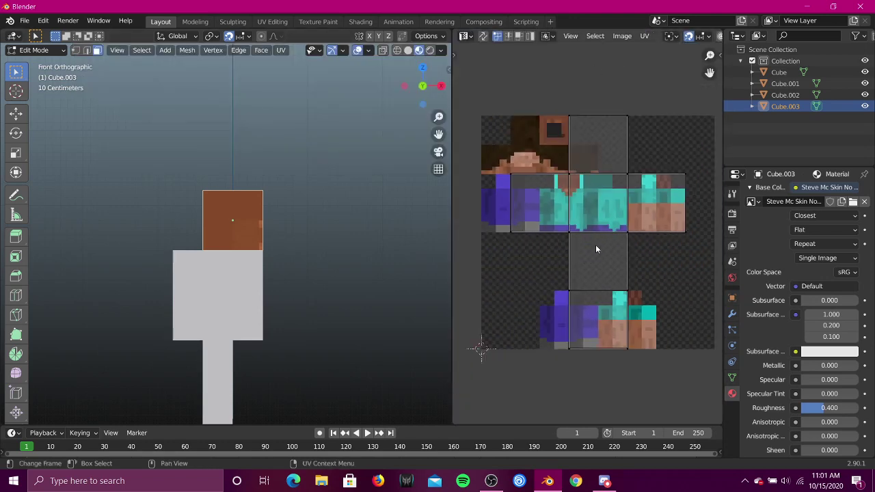
Step: Select all of the head cube's UVs and rotate them by -90 degrees
key("a")
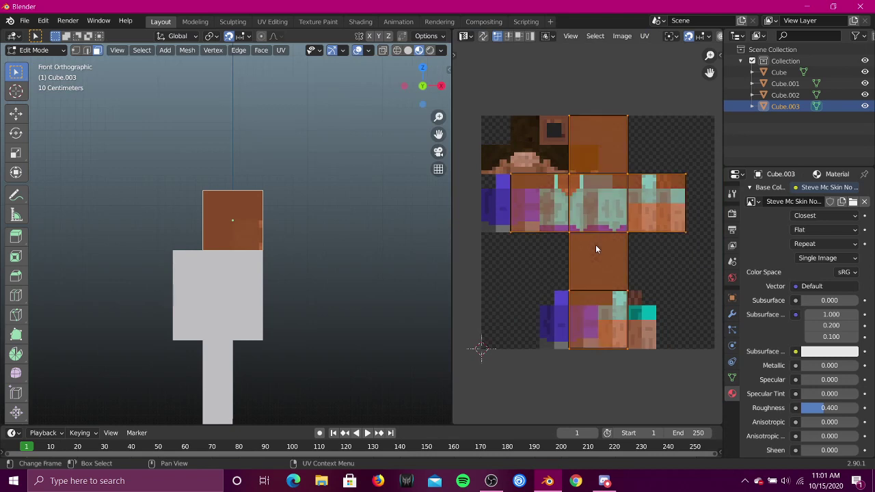
type("r90")
key("minus")
key("Return")
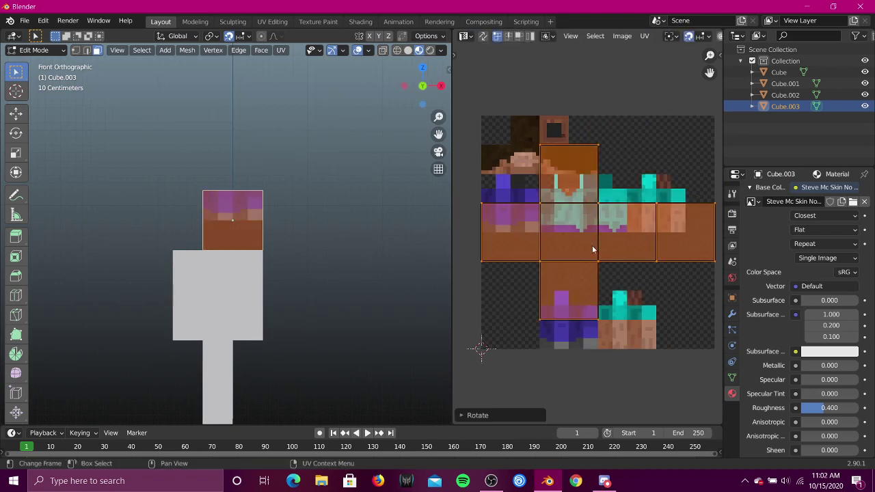
Step: Select the head's front face, move its UVs onto the face area of the skin texture and scale them by 0.5
middle_click_drag(288, 218, 265, 219)
left_click(265, 219)
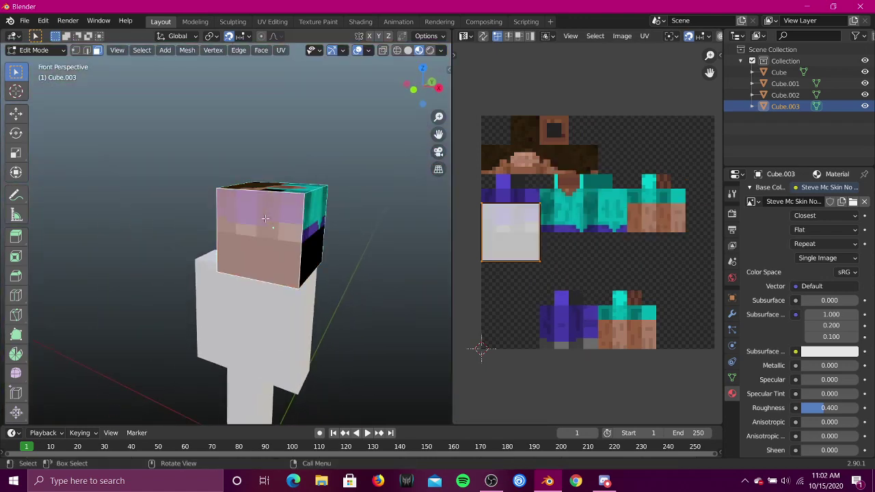
key("g")
key("Return")
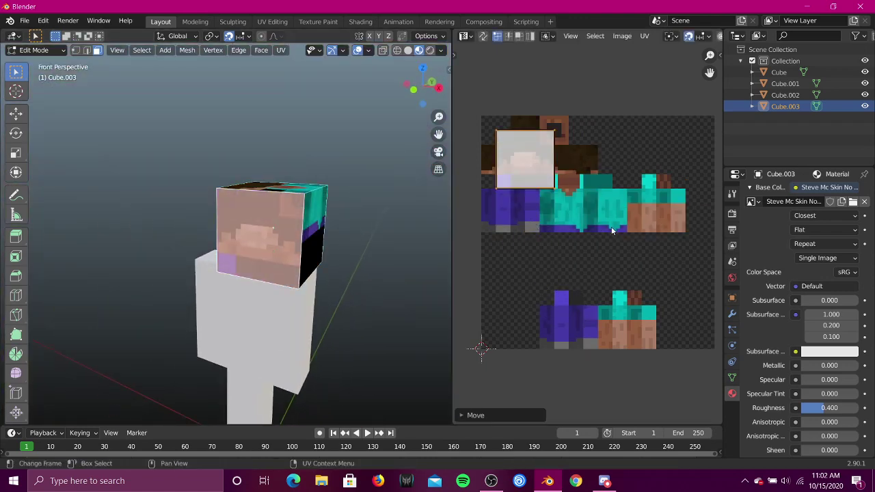
key("s")
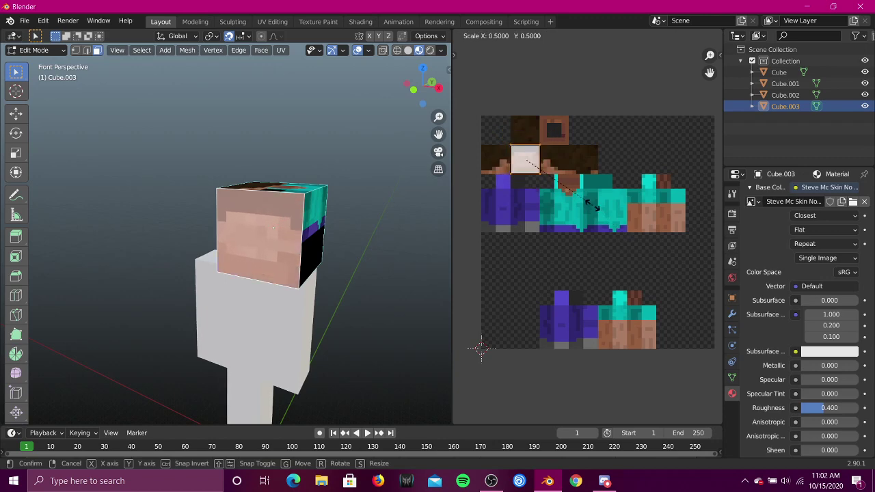
key("Return")
Step: Select the head's +X side face, move its UVs onto the hair area just right of the face texture and scale them by 0.5
key("shift+grave")
key("d")
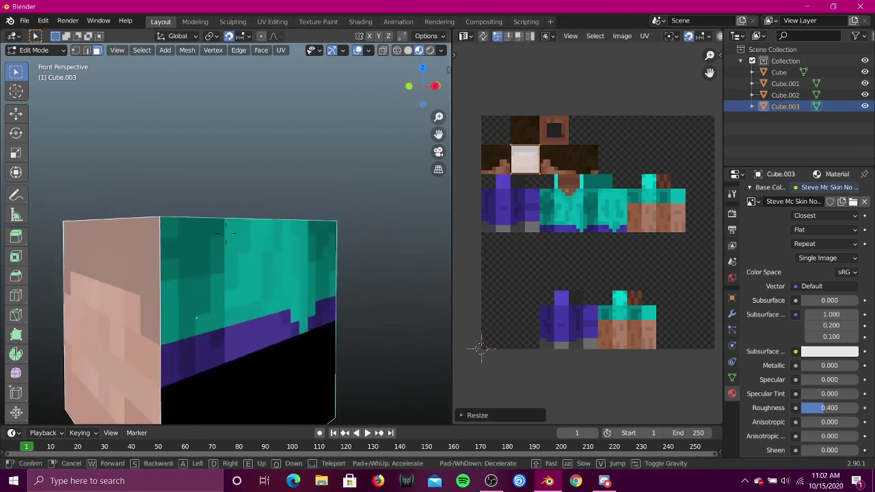
key("s")
left_click(225, 233)
left_click(226, 231)
key("g")
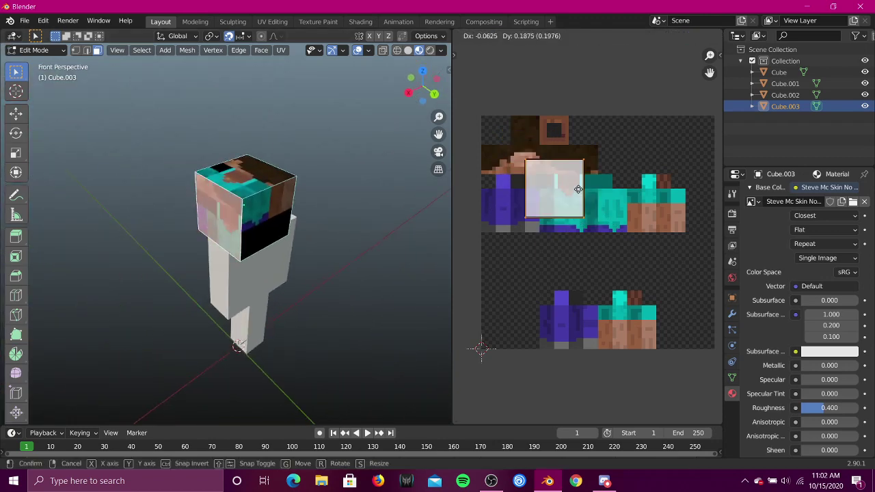
key("Return")
key("s")
key("Escape")
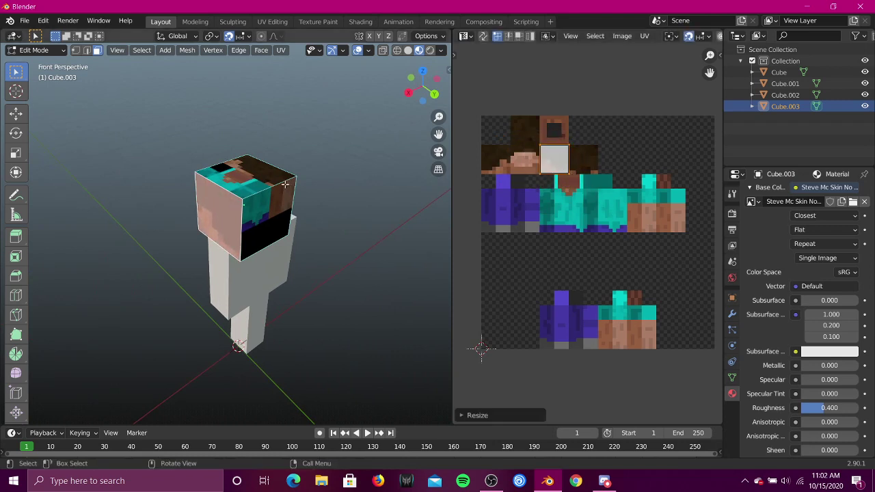
Step: Select the head's back face, move its UVs onto the last hair square of the head row and scale them by 0.5
key("ctrl+z")
key("g")
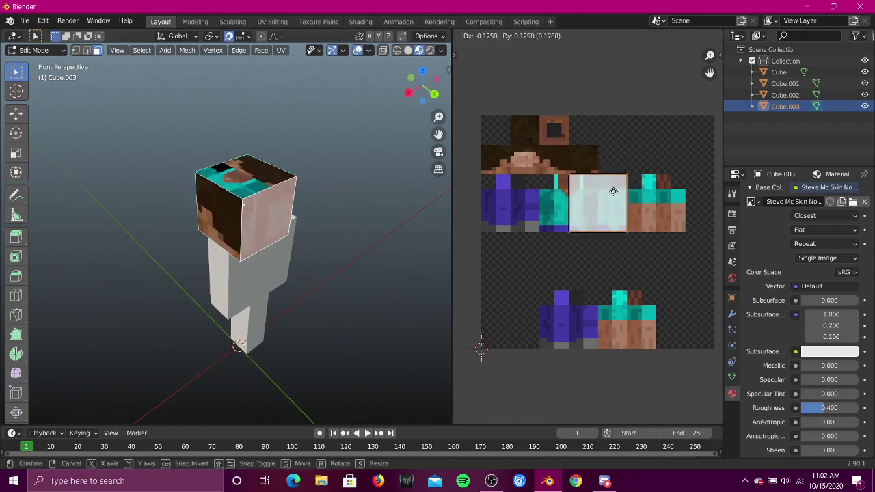
key("Return")
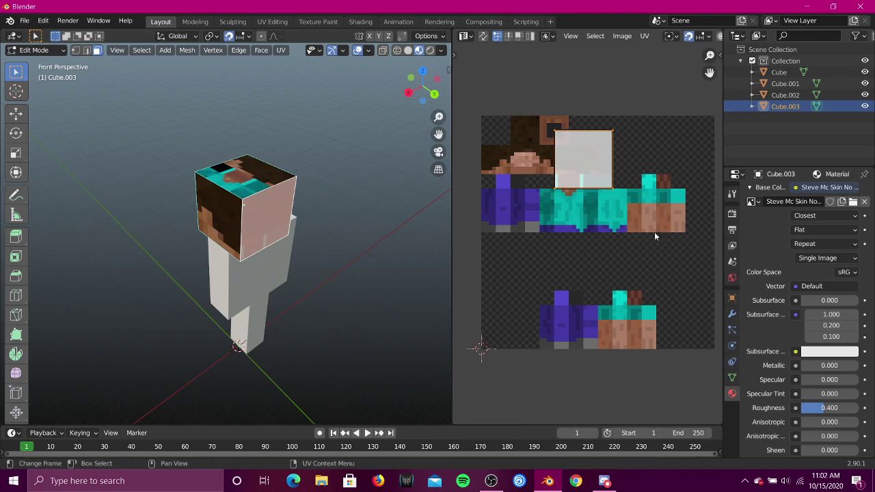
key("s")
key("Return")
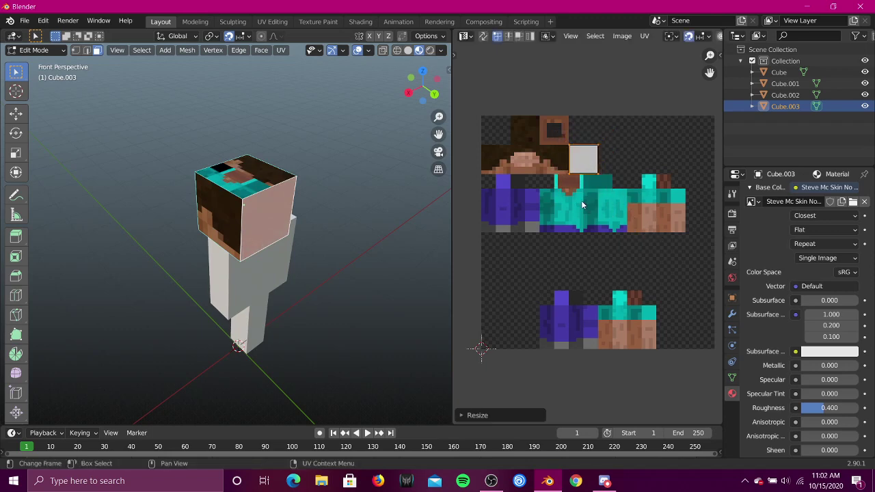
Step: Select the head's top face and rotate its UVs by 90 degrees
scroll(595, 199, "up", 3)
scroll(605, 194, "down", 1)
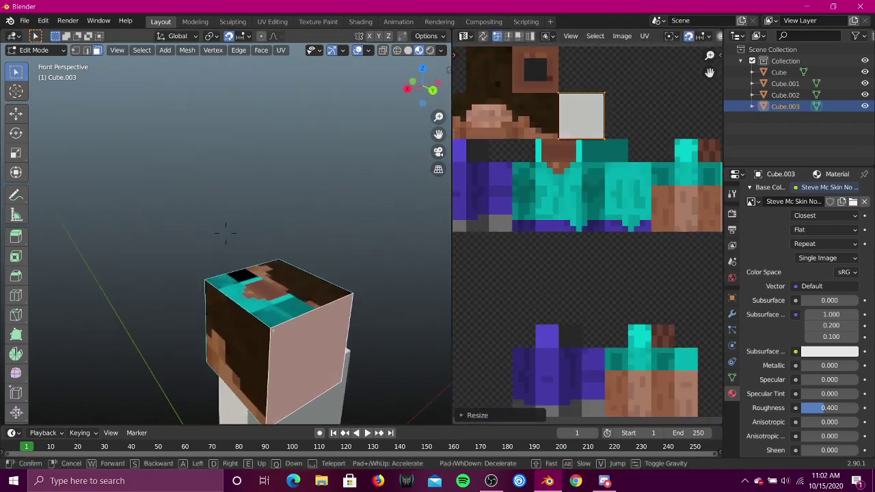
left_click(225, 234)
key("ctrl+z")
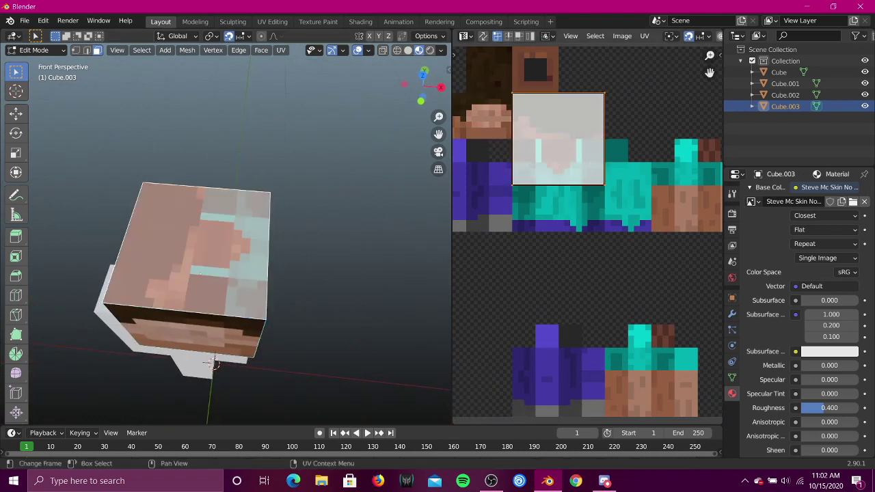
key("r")
key("9")
key("0")
left_click(560, 190)
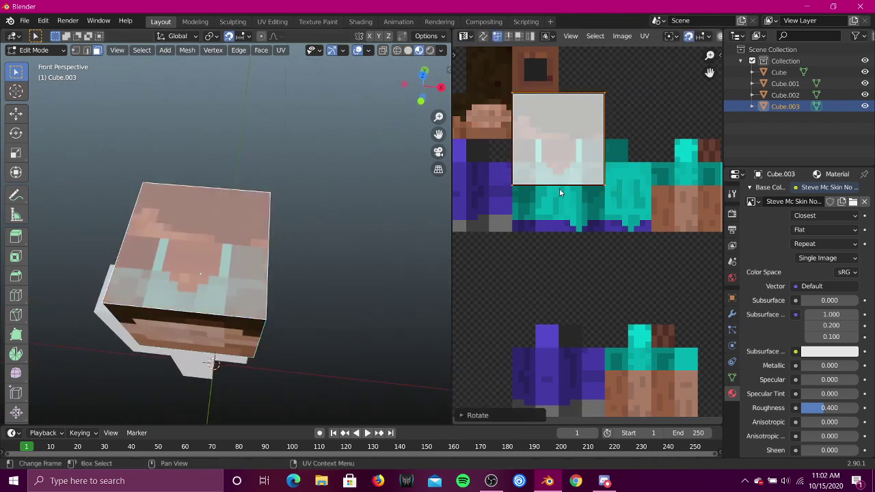
Step: Move the top face's UVs onto the hair square above the face texture and scale them by 0.5
middle_click_drag(523, 168, 574, 211)
key("g")
left_click(519, 136)
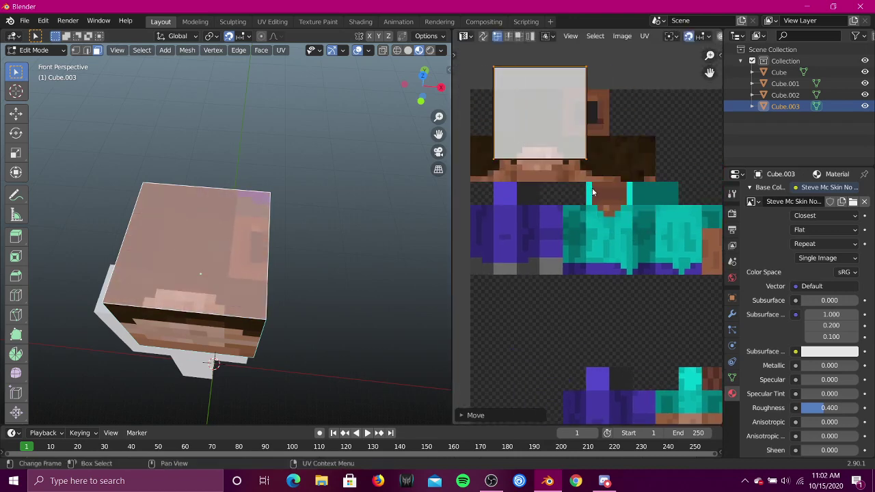
key("s")
left_click(545, 122)
Step: Select the head's -X side face, move its UVs onto the first hair square left of the face texture and scale them by 0.5
key("shift+grave")
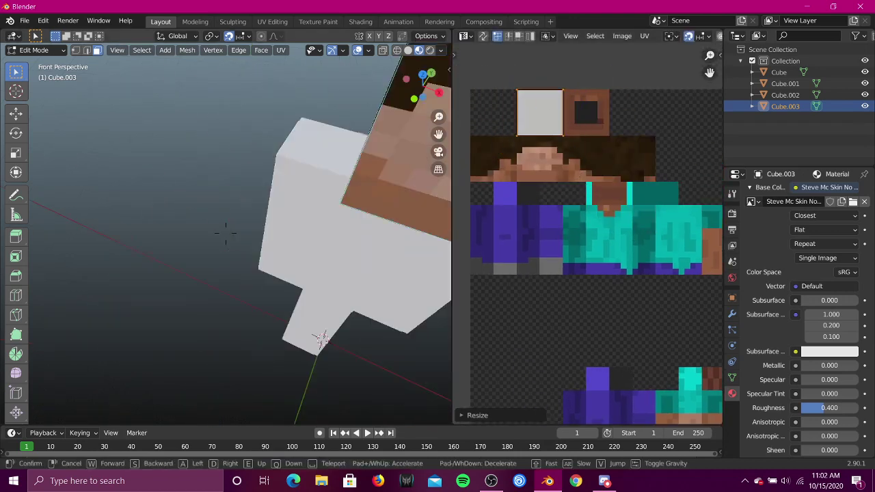
left_click(225, 233)
left_click(226, 233)
scroll(666, 211, "down", 4)
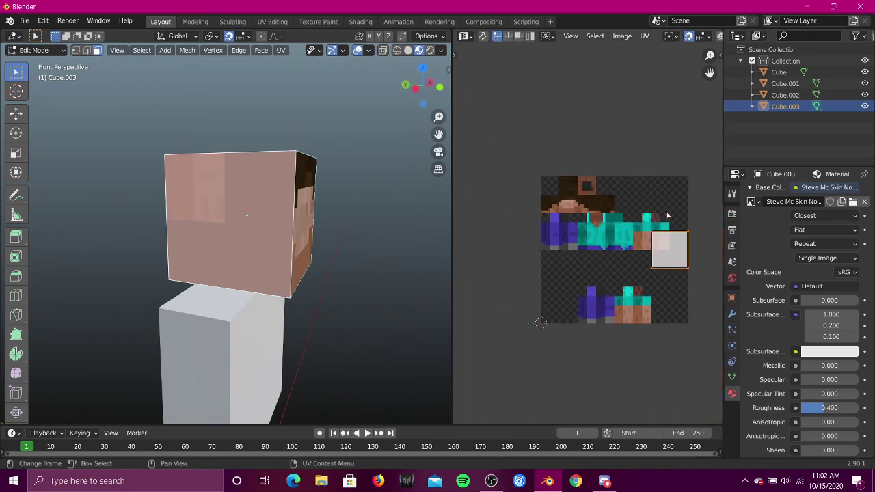
key("g")
left_click(562, 207)
key("s")
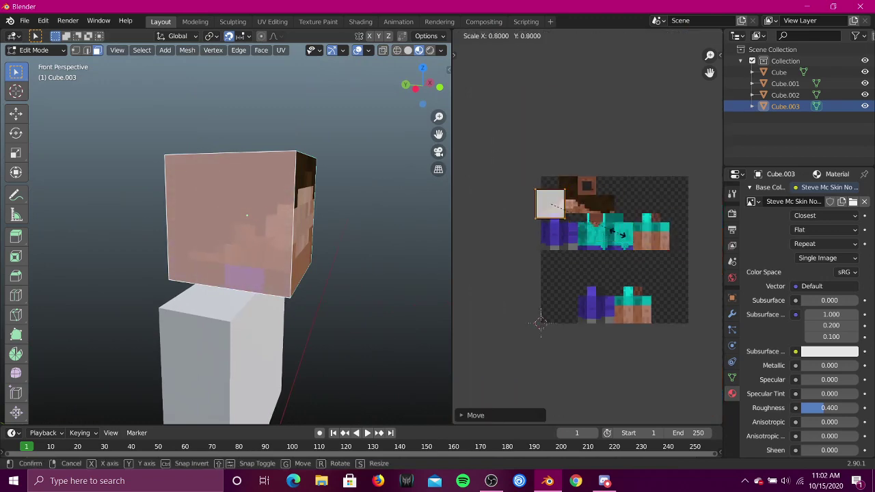
left_click(510, 257)
Step: Select the underside face of the head cube and rotate its UVs
key("shift+grave")
key("w")
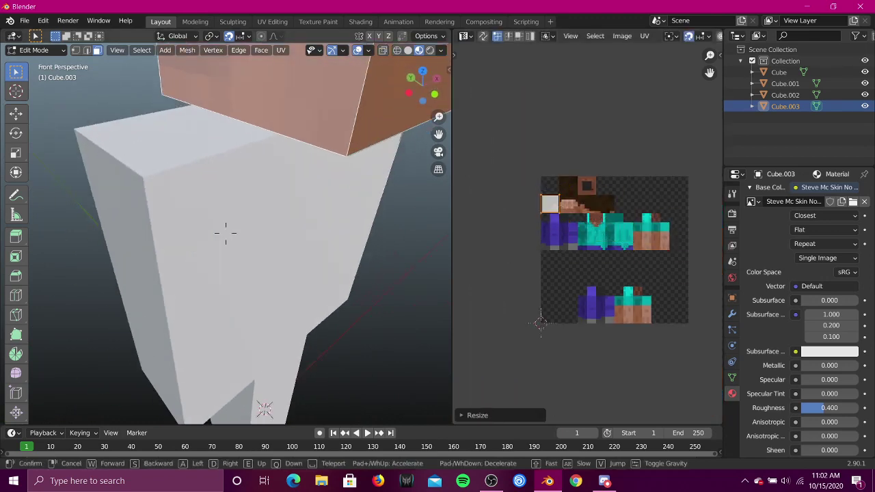
key("s")
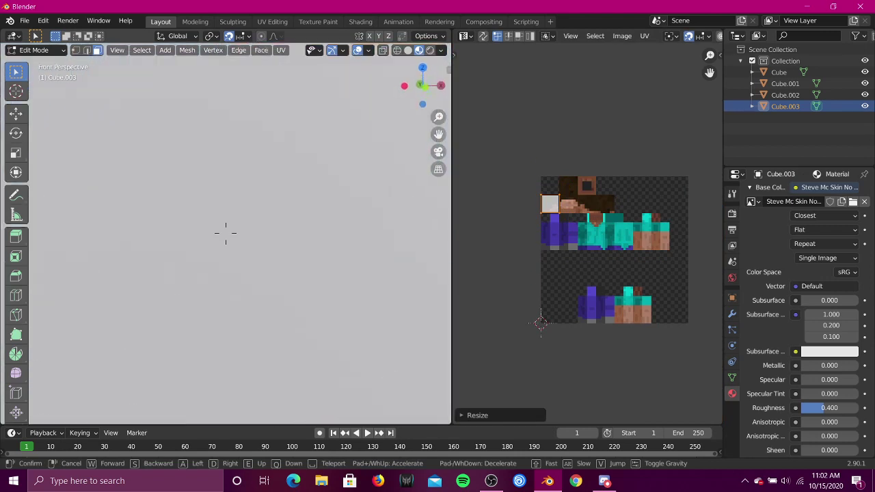
left_click(226, 233)
left_click(226, 219)
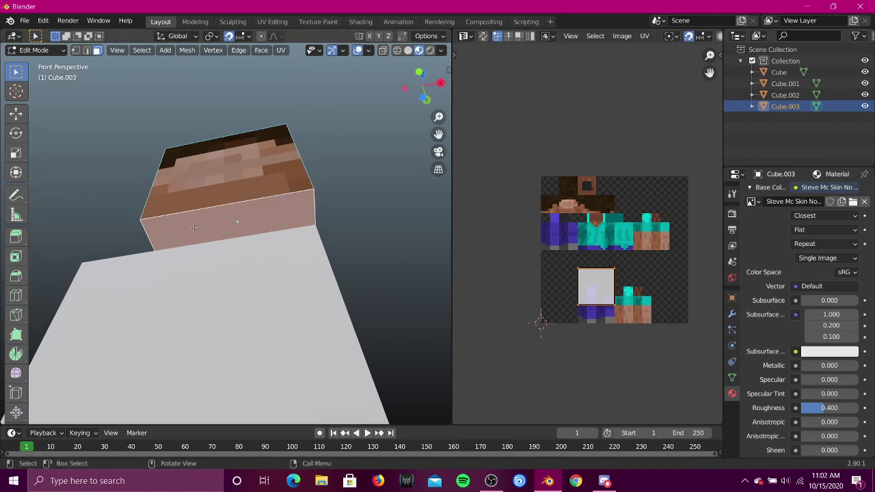
key("r")
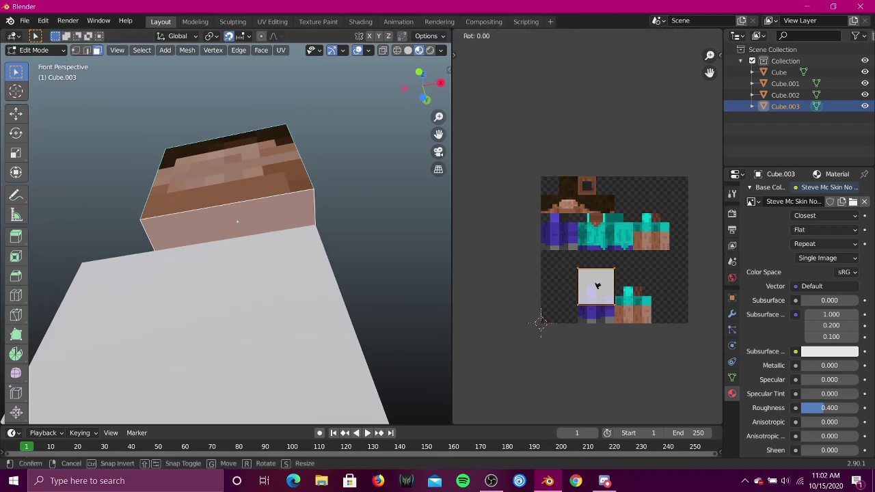
key("Return")
Step: Move the underside face's UVs onto the brown square with the dark centre and scale them by 0.5
key("g")
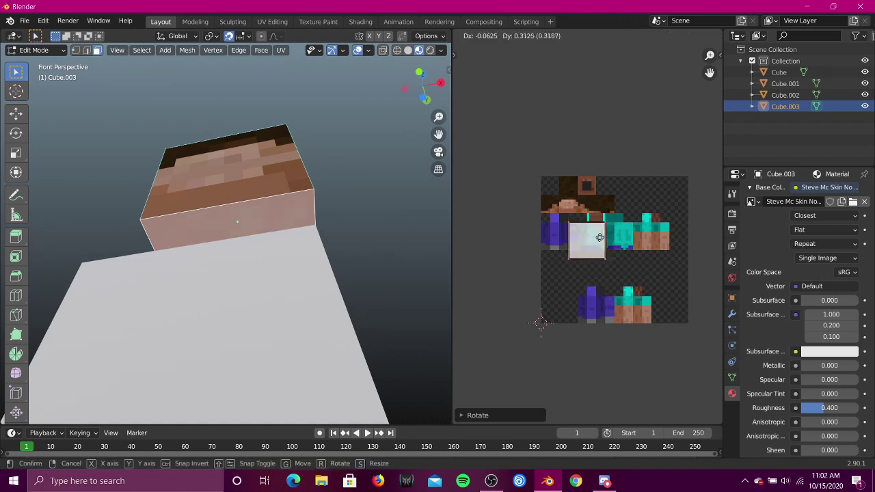
left_click(595, 205)
scroll(626, 231, "up", 3)
middle_click_drag(625, 231, 622, 306)
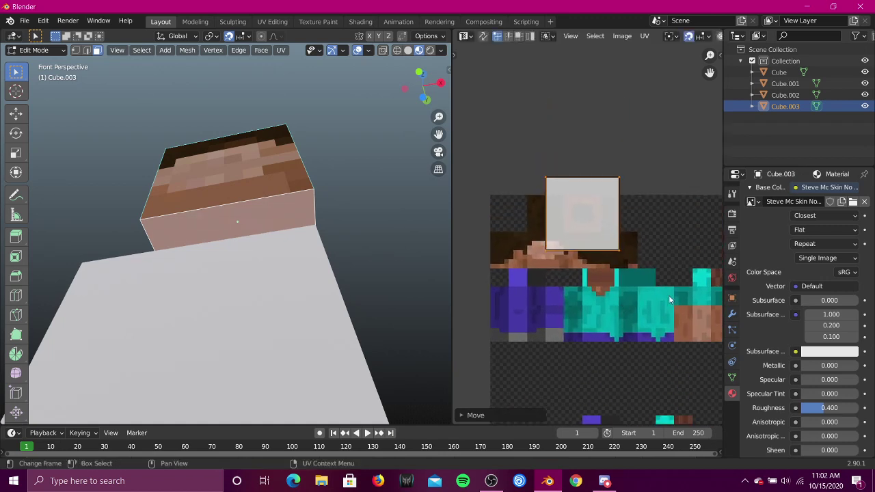
key("s")
left_click(631, 258)
Step: Return to Object Mode and view the model straight from the front
key("Tab")
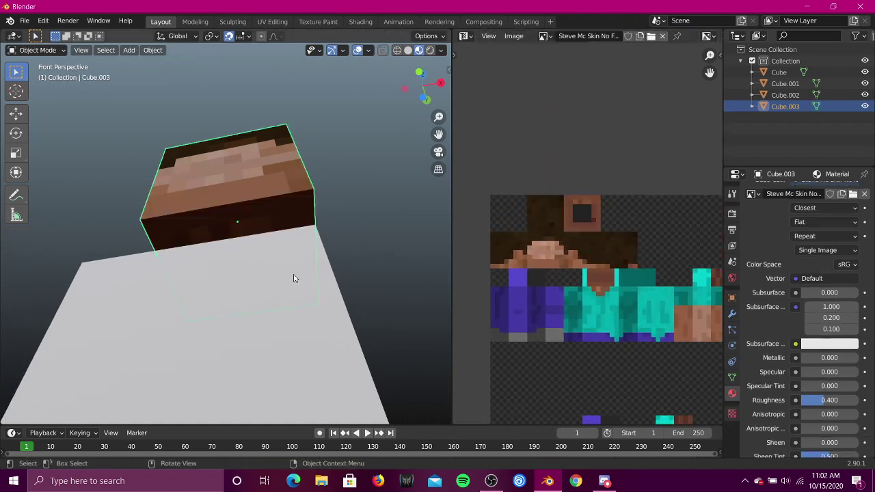
key("KP_1")
scroll(338, 212, "up", 3)
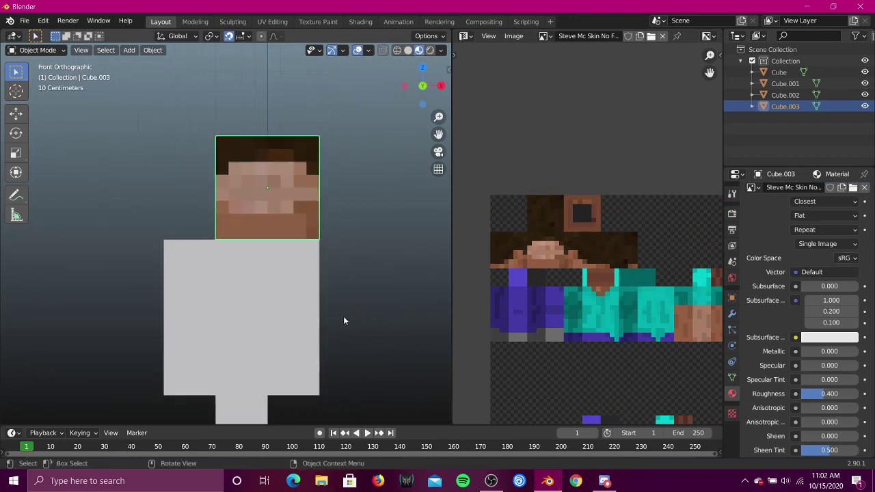
middle_click_drag(356, 324, 344, 237, "shift")
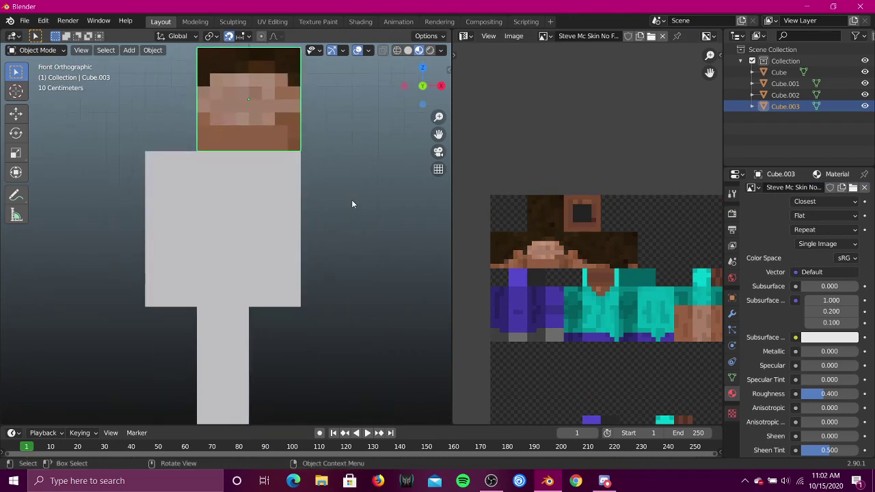
Step: Turn on X-ray, set the head cube's Edit Mode to vertex selection, clear the selection and return to Object Mode
left_click(381, 53)
key("Tab")
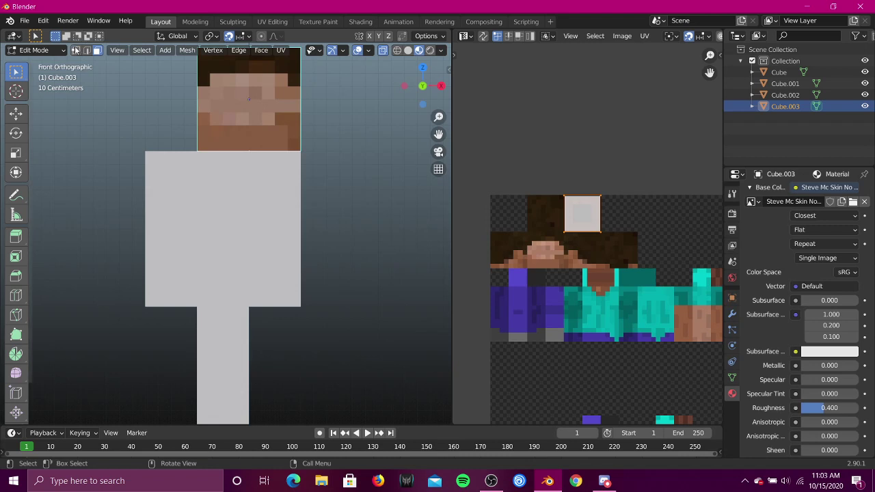
left_click(76, 50)
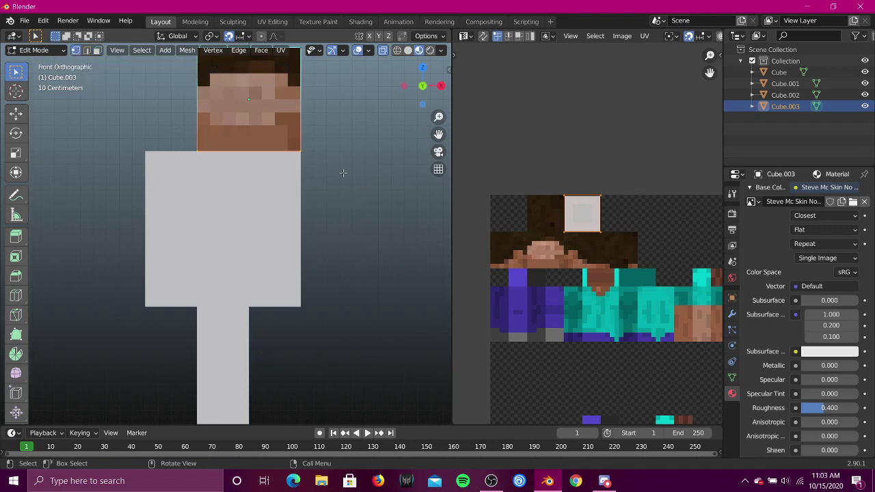
mouse_move(344, 173)
middle_mouse_down("shift")
mouse_move(382, 220)
mouse_move(398, 197)
mouse_move(348, 185)
middle_mouse_up("shift")
left_click(167, 105)
key("Tab")
Step: Delete the untextured torso cube below the head
middle_click_drag(234, 244, 307, 187, "shift")
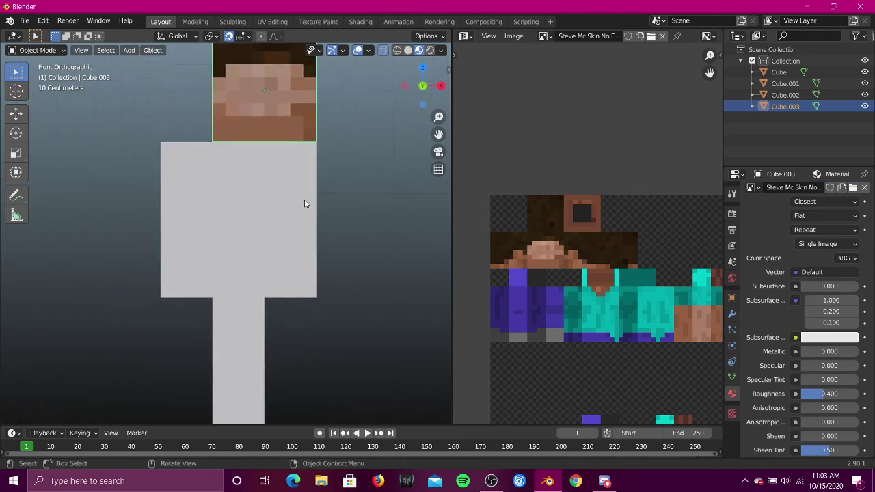
left_click(296, 216)
key("x")
left_click(295, 213)
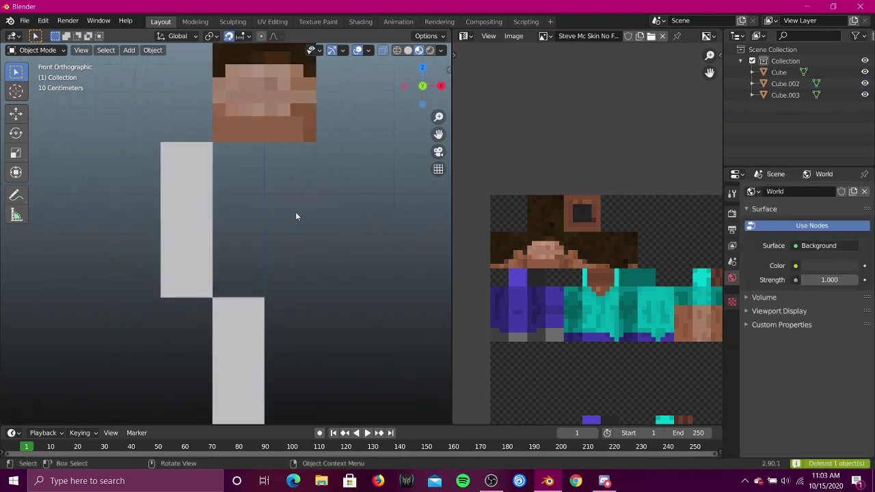
Step: Duplicate the textured head cube and move the copy -1 m along Z into the torso gap
left_click(276, 101)
key("shift+d")
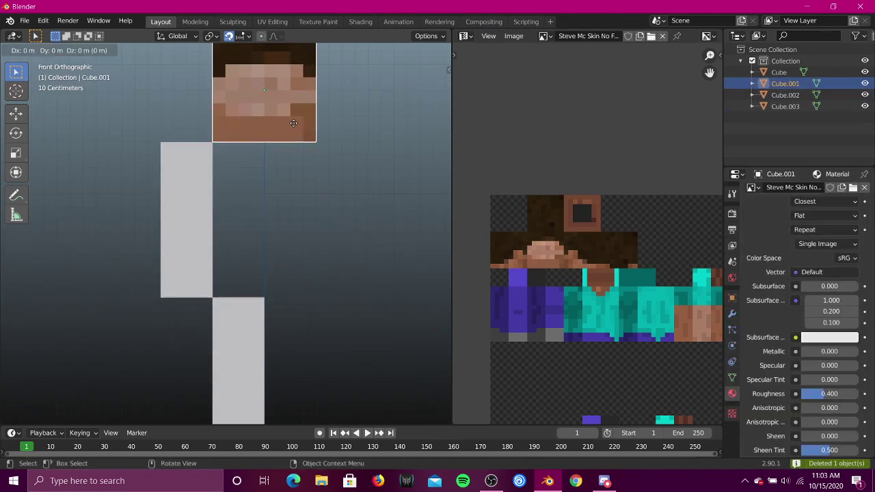
key("z")
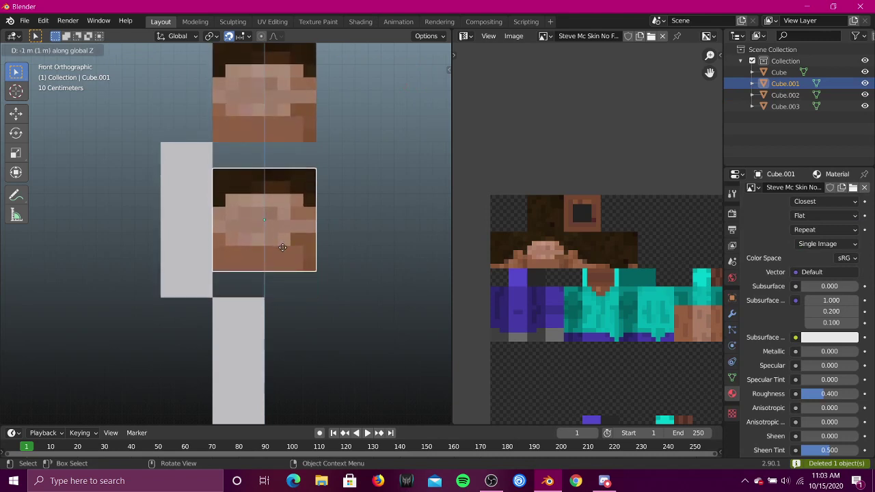
left_click(283, 246)
Step: Stretch the duplicate to torso height by moving its top vertices up 0.2 m and its bottom vertices down 0.2 m along Z
key("Tab")
left_click_drag(179, 151, 398, 192)
key("g")
key("z")
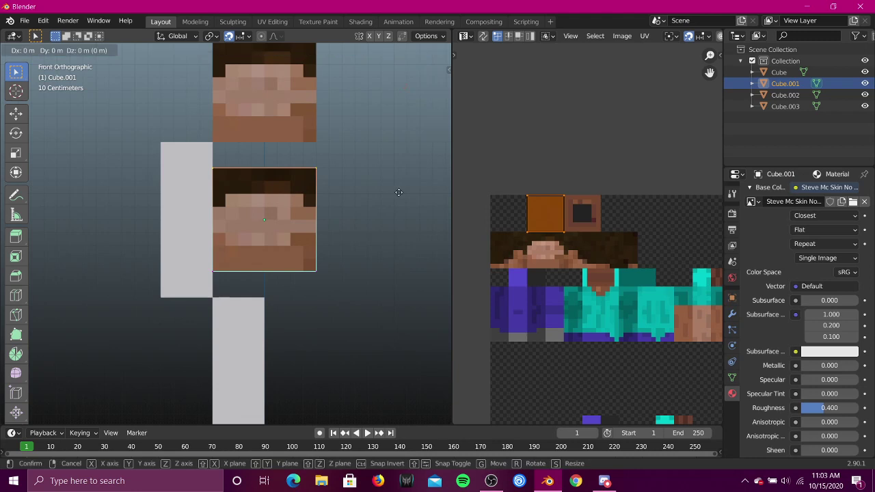
left_click(254, 229)
left_click_drag(156, 238, 383, 304)
key("g")
key("z")
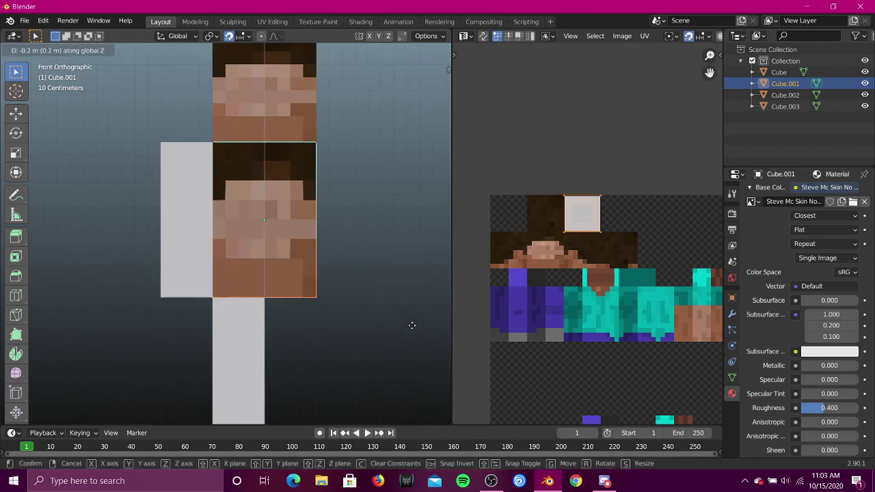
left_click(412, 326)
Step: In the right side view, move the torso's front and back vertices inward along Y to match the leg's depth
key("KP_3")
middle_click_drag(180, 205, 366, 192, "shift")
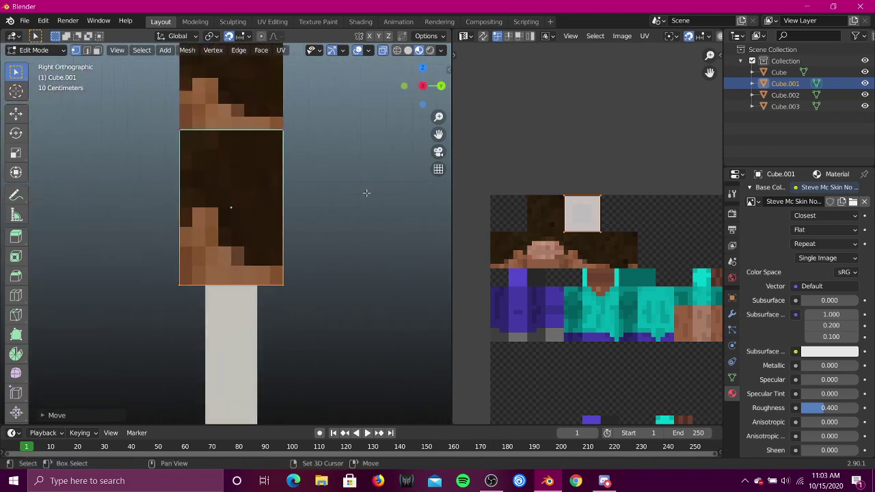
left_click_drag(142, 109, 199, 344)
key("g")
key("y")
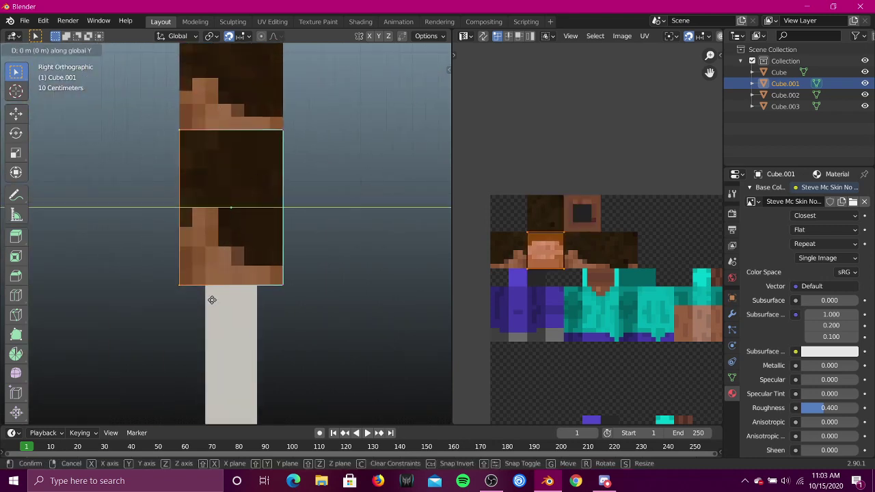
left_click(237, 283)
left_click_drag(250, 107, 326, 318)
key("g")
key("y")
left_click(305, 315)
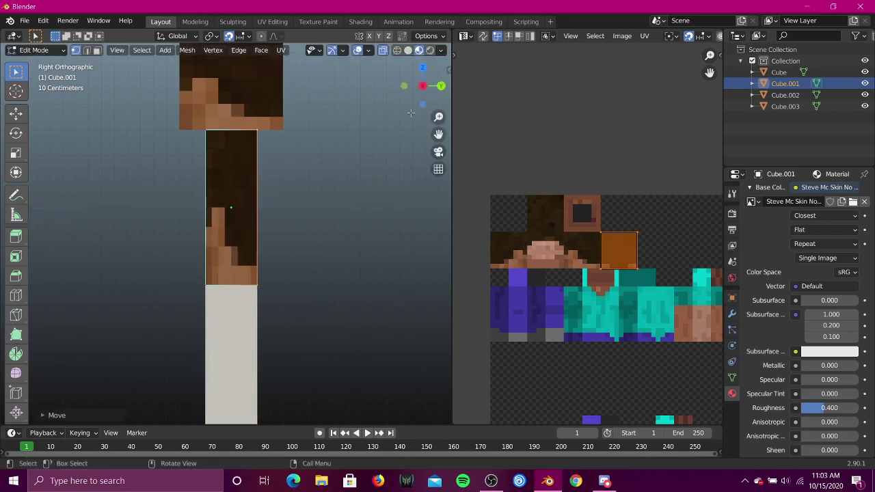
Step: Turn off X-ray and inspect the narrowed torso from the front and side in perspective
left_click(404, 86)
middle_click_drag(313, 162, 390, 63, "shift")
left_click(383, 50)
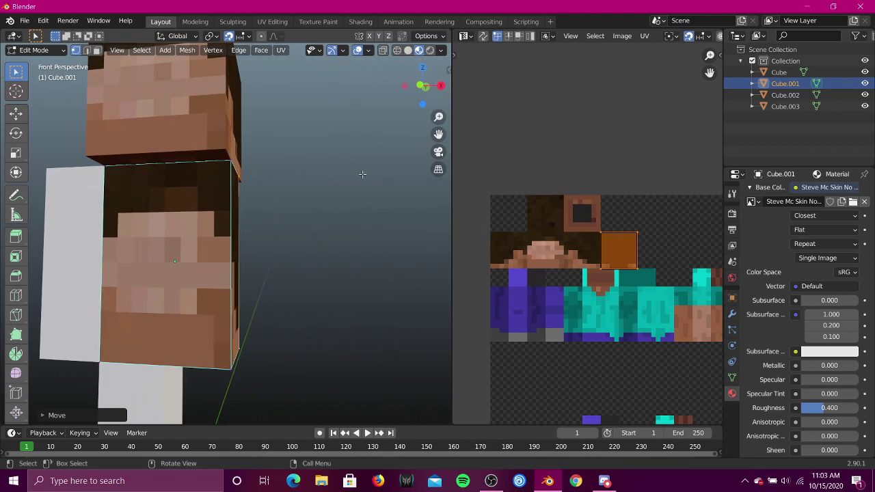
key("shift+grave")
key("w")
key("d")
key("a")
key("s")
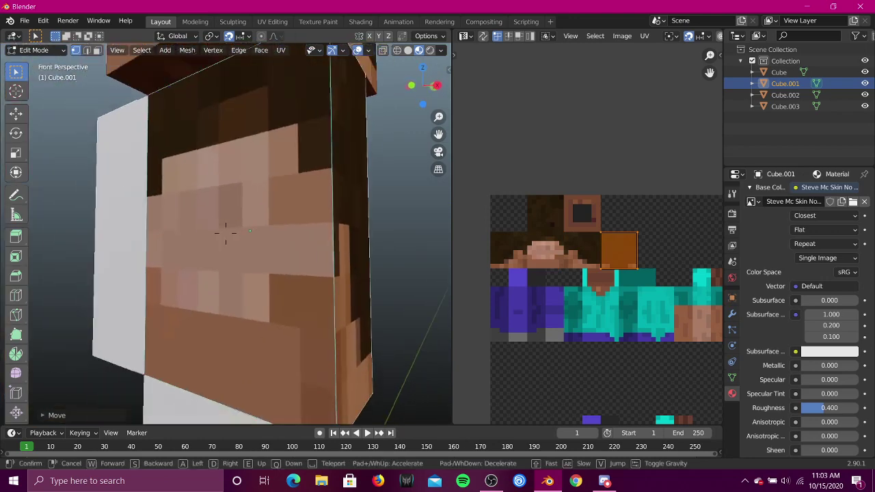
left_click(226, 233)
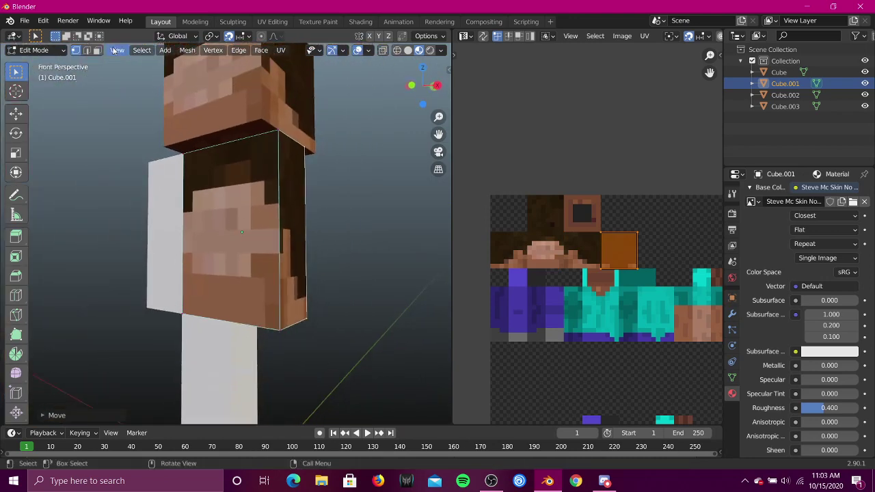
Step: In front view, select all torso faces and move their UVs onto the teal shirt area of the skin texture
key("KP_1")
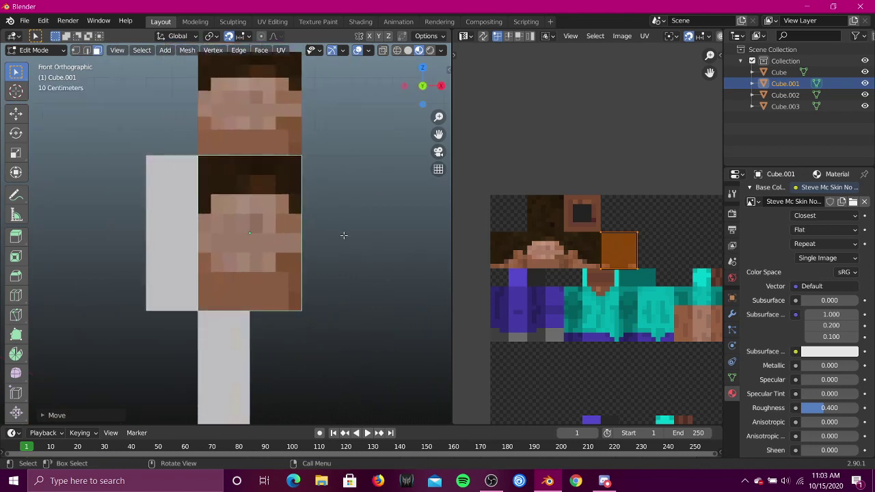
key("a")
scroll(659, 291, "down", 2)
middle_click_drag(658, 292, 614, 258)
scroll(580, 231, "up", 1)
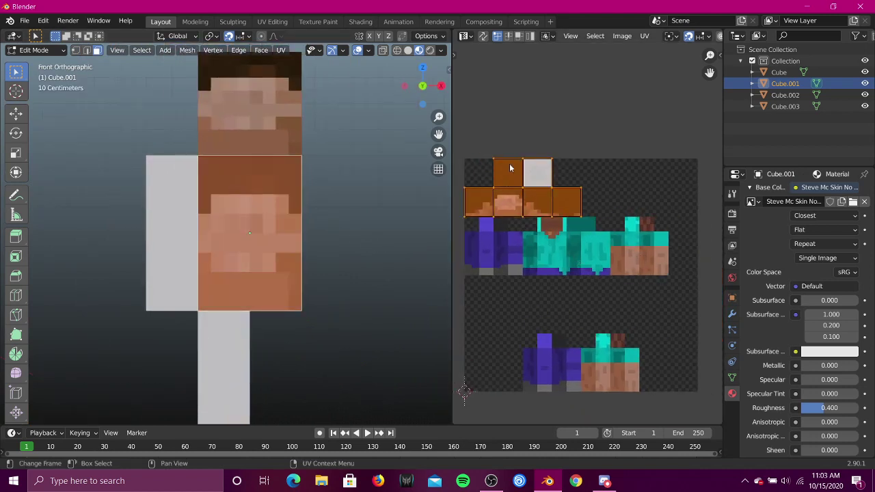
key("g")
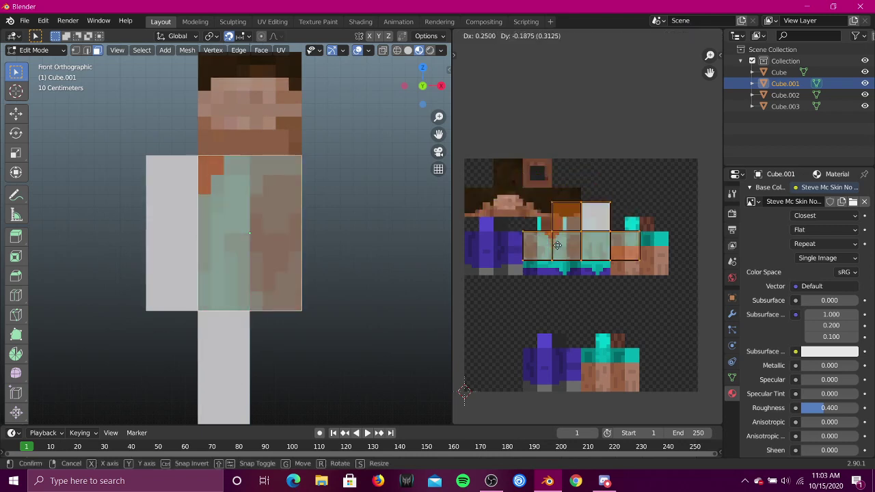
left_click(557, 261)
scroll(591, 296, "up", 2)
middle_click_drag(591, 297, 573, 280)
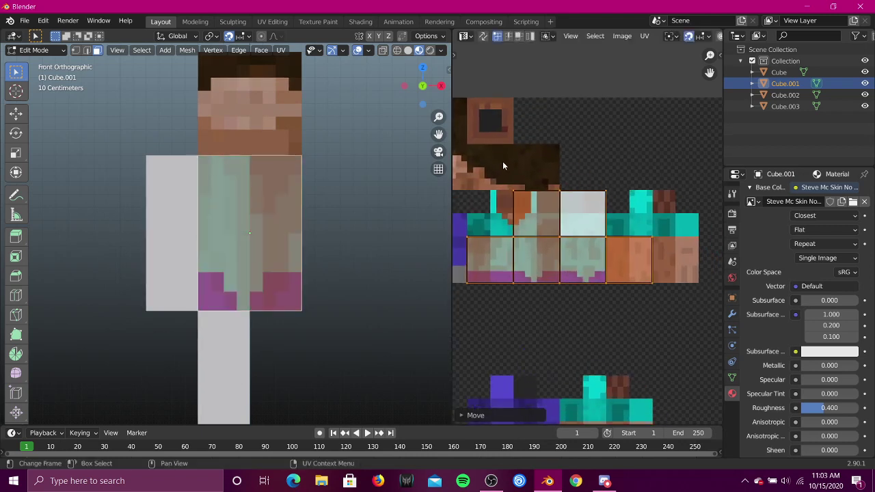
Step: Narrow the torso's two side faces in the UV map by shifting the vertices to the right of each by -0.0625 horizontally
left_click_drag(503, 165, 688, 319)
key("g")
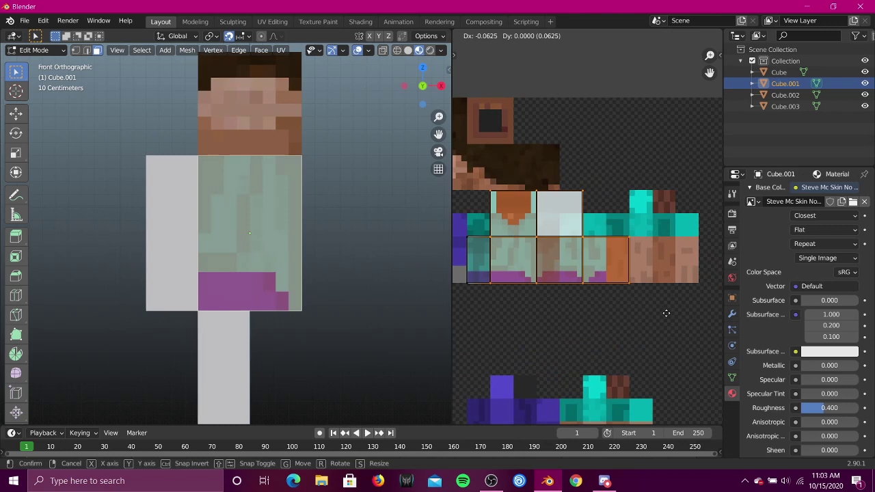
left_click(666, 314)
left_click_drag(565, 176, 692, 326)
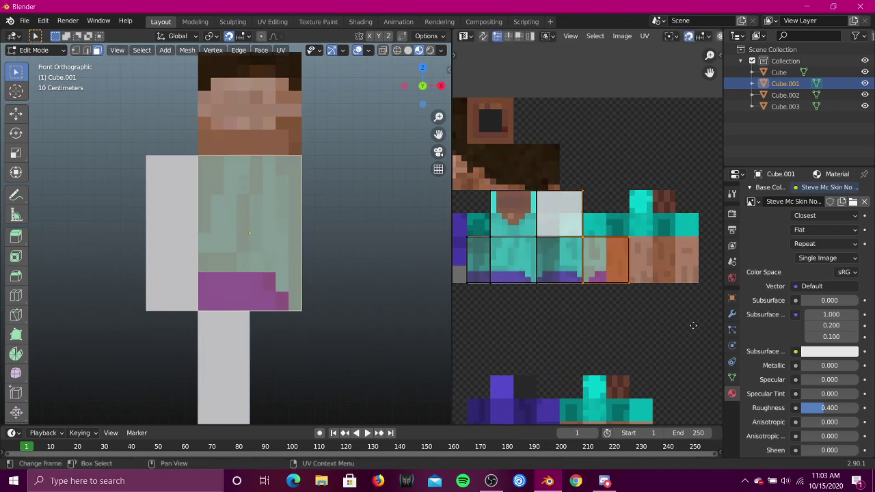
key("g")
left_click(672, 326)
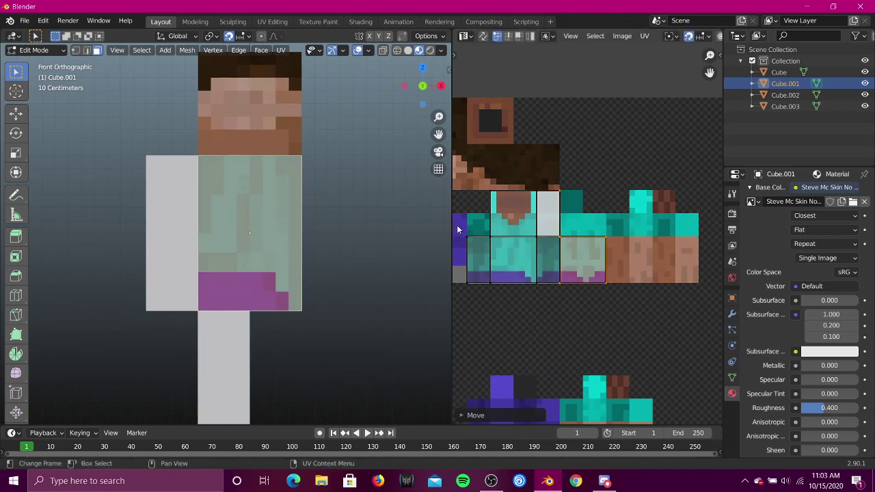
Step: Raise the row of UV vertices between the torso's top faces and its body faces to the upper edge of the shirt's front and back
left_click_drag(457, 225, 641, 250)
key("g")
left_click(635, 216)
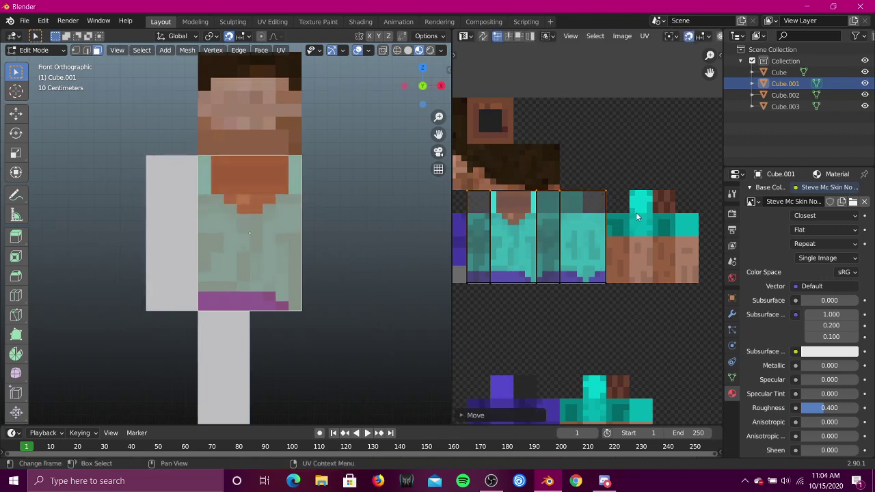
key("ctrl+z")
key("g")
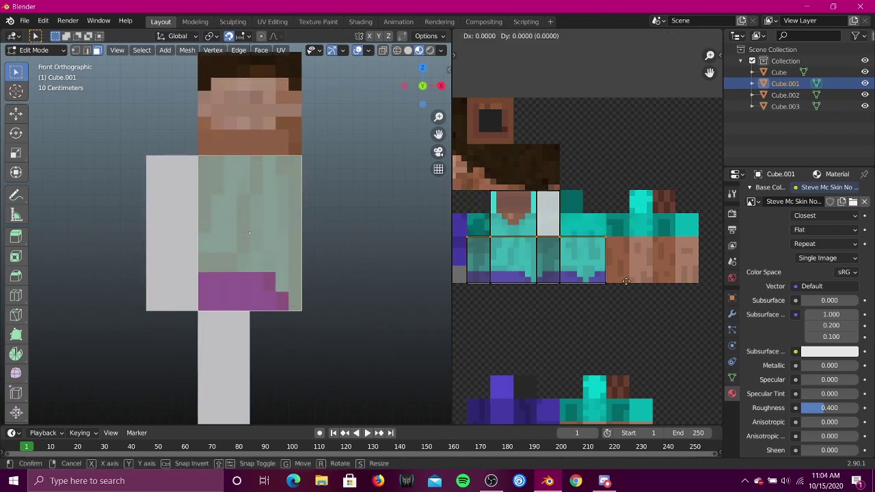
left_click(626, 272)
Step: Extend the right edge of the torso's underside face in the UV map to cover the adjacent dark teal patch, and leave Edit Mode
scroll(626, 269, "up", 5)
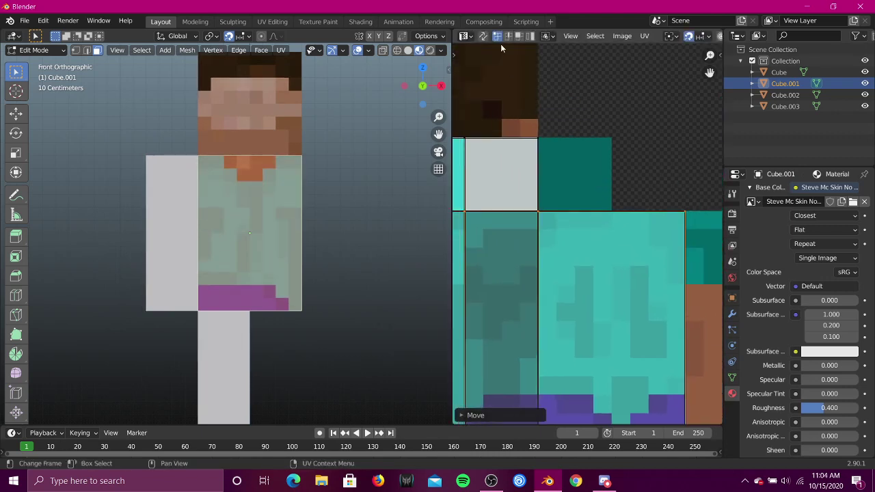
left_click(507, 37)
left_click(535, 161)
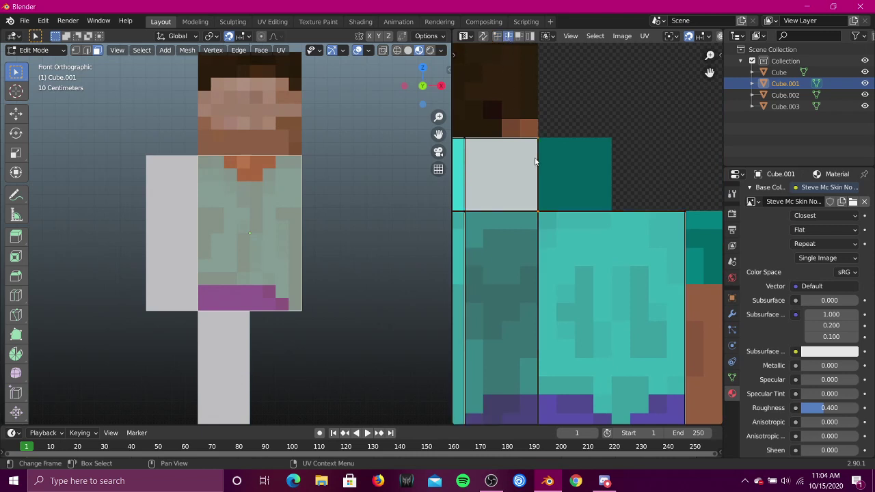
left_click_drag(533, 163, 599, 170)
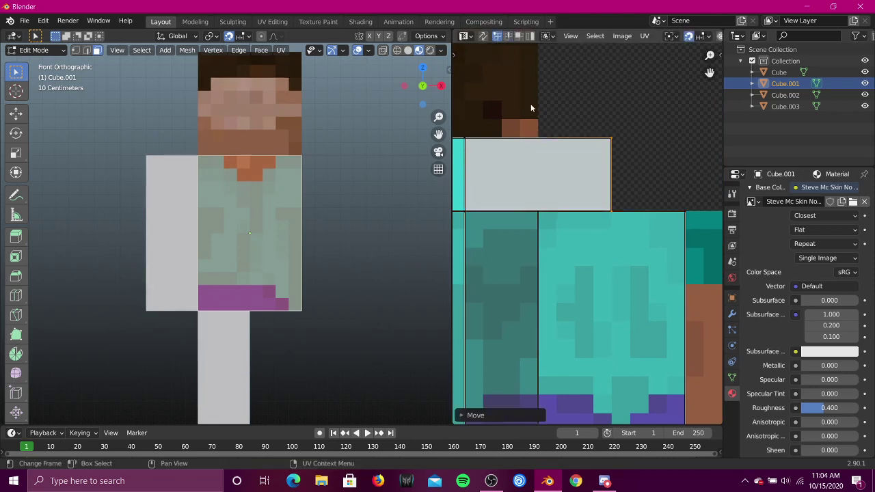
scroll(593, 167, "down", 4)
scroll(595, 269, "down", 3)
key("Tab")
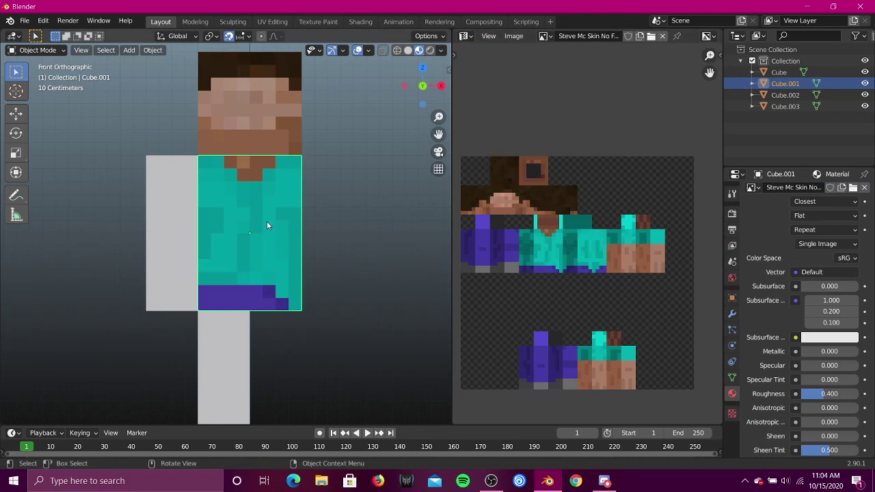
Step: Delete the untextured arm cube beside the torso
left_click(164, 217)
key("x")
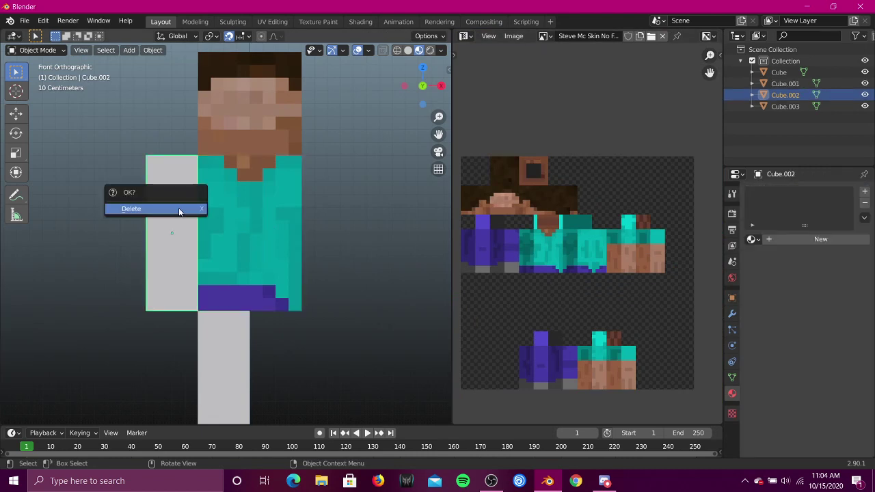
left_click(179, 211)
Step: Duplicate the textured torso and move the copy along negative X until it sits flush beside the original
left_click(258, 216)
key("shift+d")
key("x")
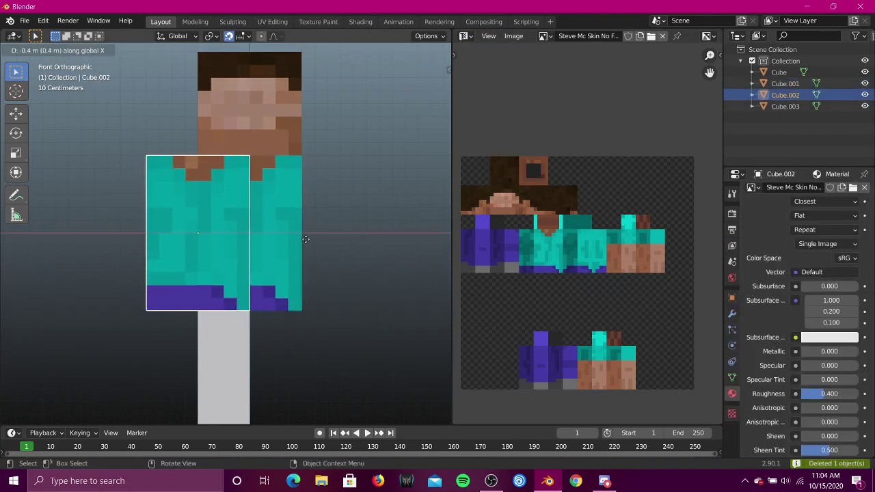
left_click(266, 242)
middle_click_drag(323, 246, 375, 248, "shift")
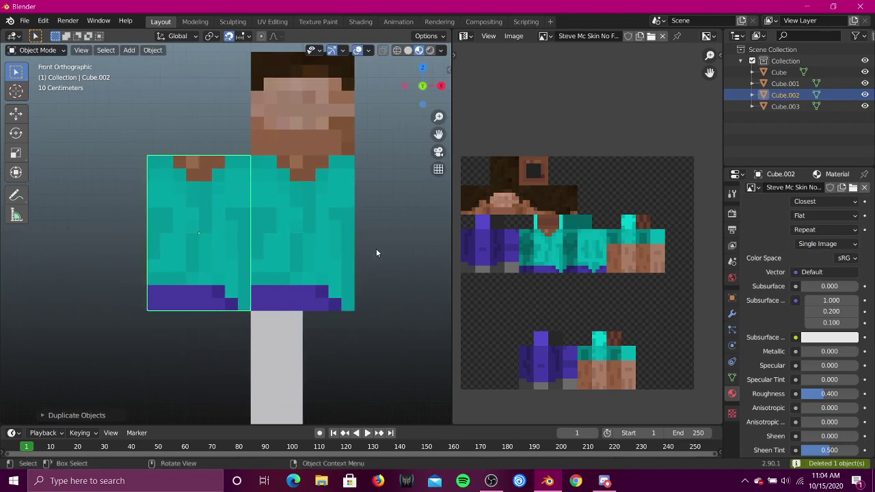
Step: Scale the duplicate to half its width along X and move it along X flush against the torso as the arm
key("s")
key("x")
left_click(287, 252)
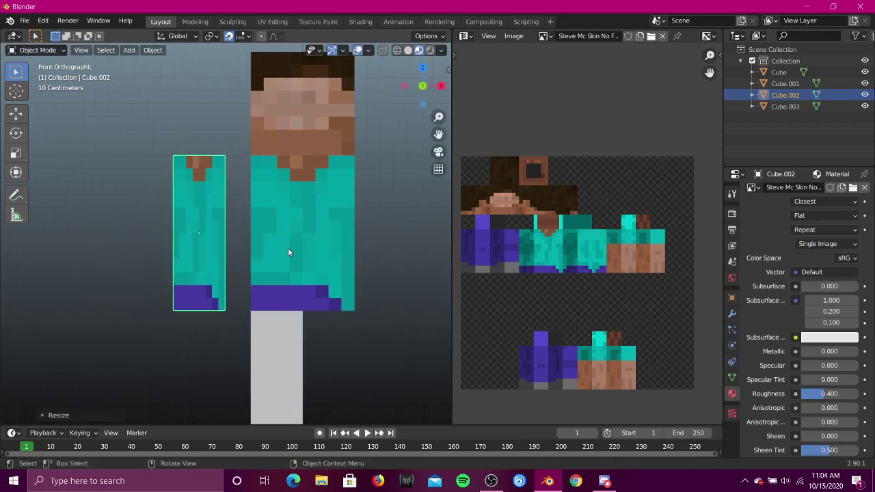
key("g")
key("x")
left_click(236, 213)
Step: Select all of the arm's faces and move their UVs onto the upper arm layout of the skin texture
key("Tab")
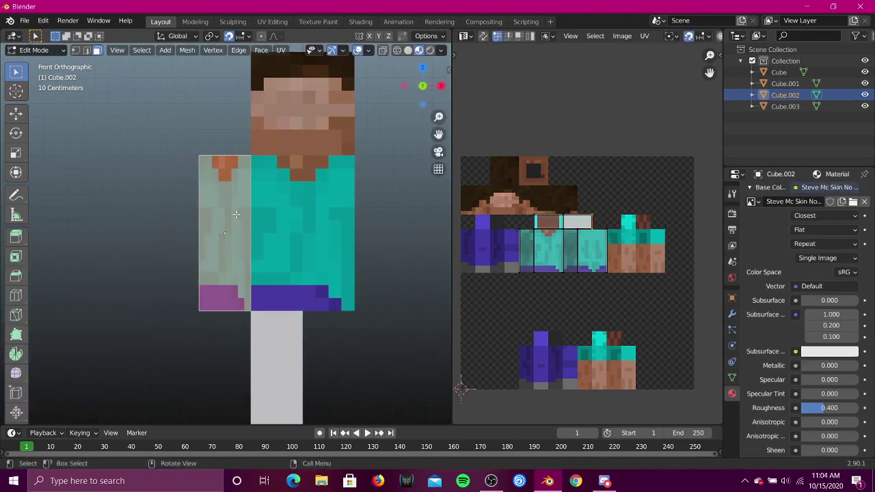
key("a")
middle_click_drag(593, 263, 576, 249)
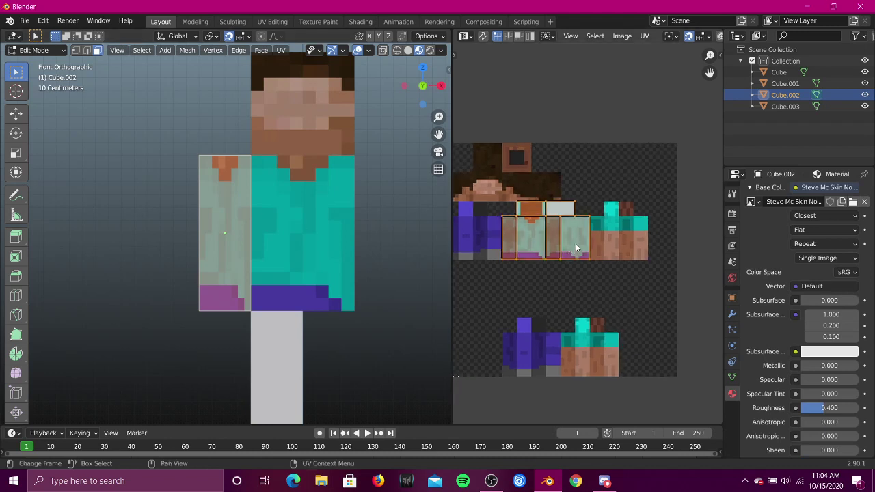
key("g")
left_click(670, 243)
middle_click_drag(670, 243, 624, 231)
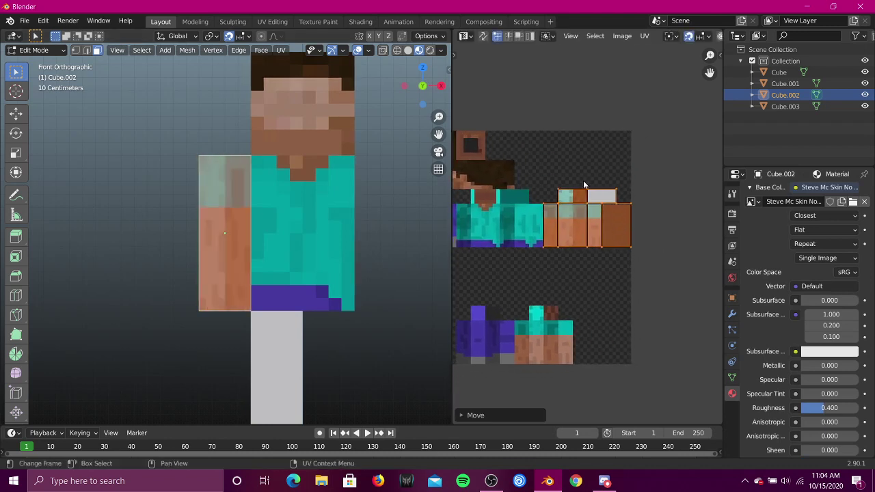
Step: Narrow the arm's front and back faces in the UV map by moving the vertices to the right of each by -0.0625 horizontally
key("b")
left_click_drag(574, 171, 666, 285)
key("g")
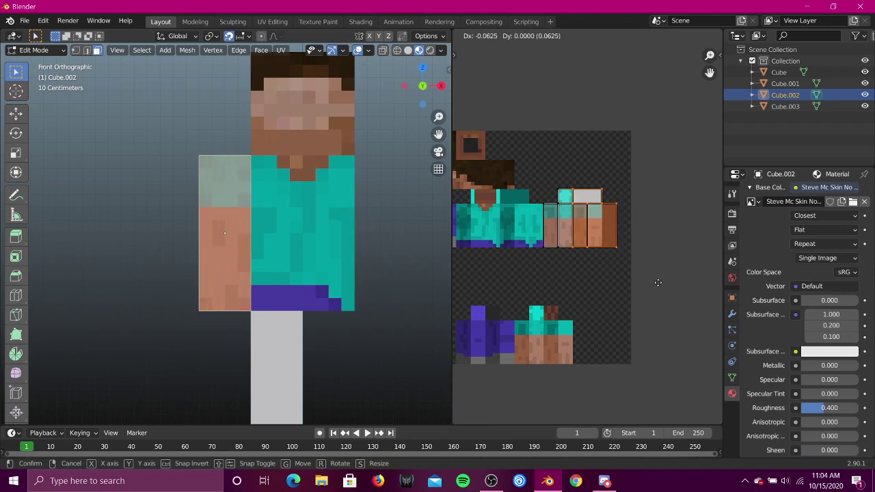
left_click(655, 283)
left_click_drag(594, 167, 656, 277)
key("g")
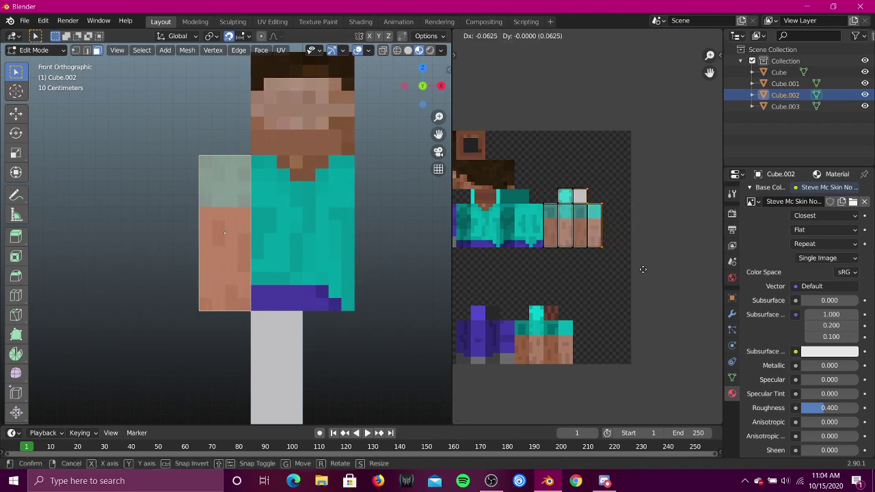
left_click(641, 270)
key("Tab")
Step: Delete the untextured leg cube and put a duplicate of the arm in its place, offset 0.4 m in X and -1.2 m in Z
middle_click_drag(312, 215, 294, 188, "shift")
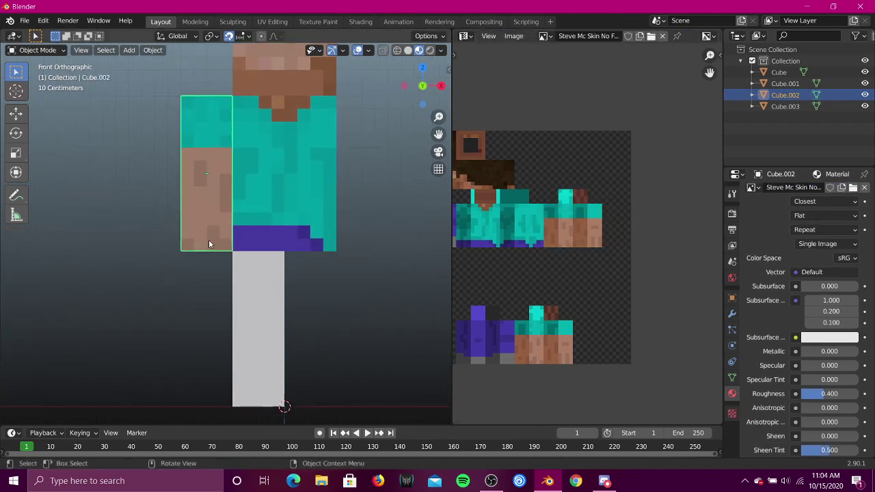
left_click(240, 282)
key("Delete")
left_click(207, 222)
key("shift+d")
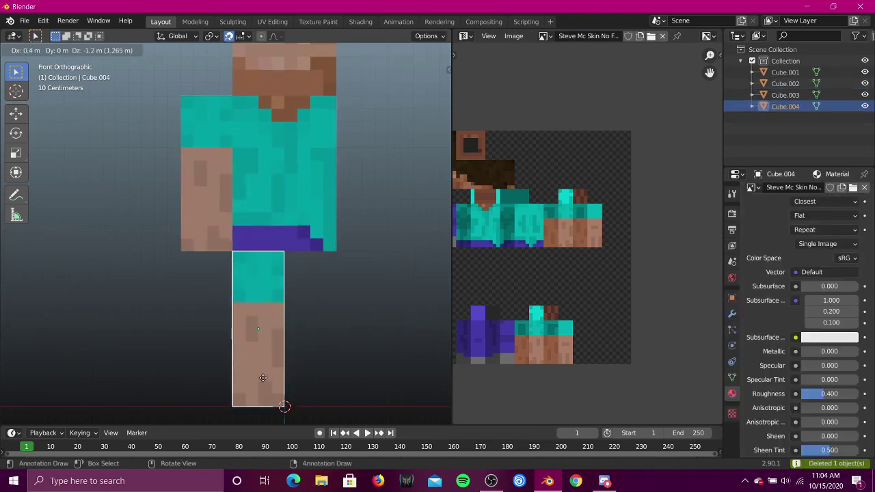
left_click(263, 378)
Step: Select all of the leg's faces and move their UVs onto the upper purple leg layout of the skin texture
key("Tab")
key("a")
middle_click_drag(556, 255, 610, 245)
key("g")
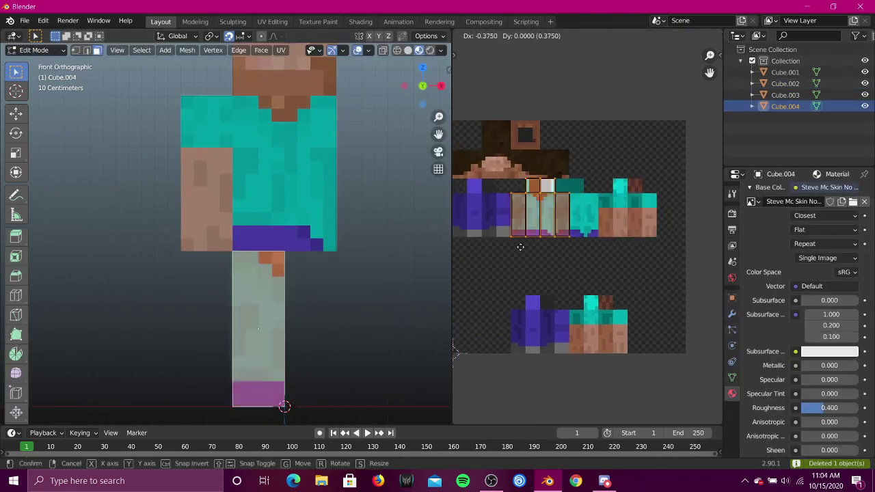
left_click(486, 237)
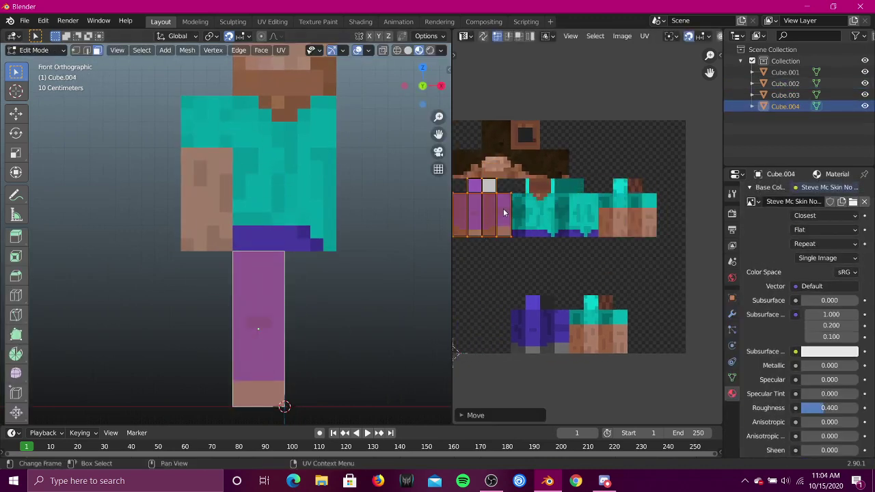
scroll(589, 227, "up", 3)
scroll(589, 227, "down", 3)
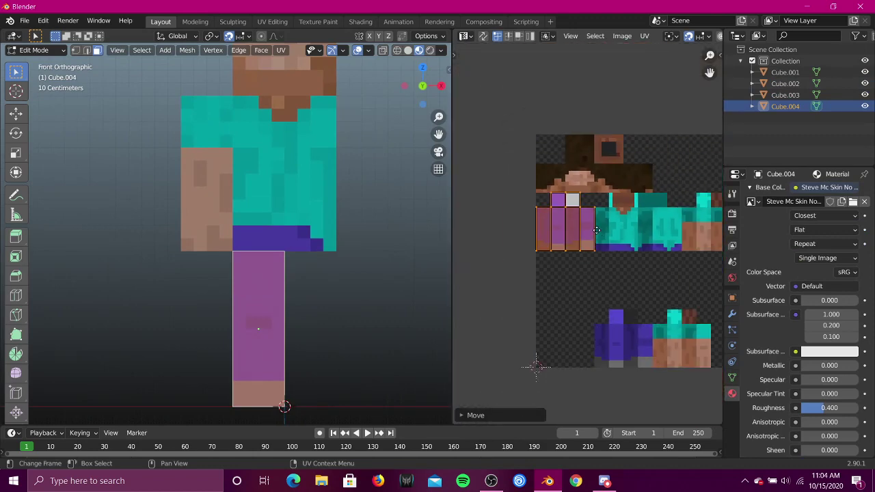
key("Tab")
Step: Duplicate the textured leg along X in front view, placing the copy directly beside it under the other half of the torso
key("shift+grave")
key("w")
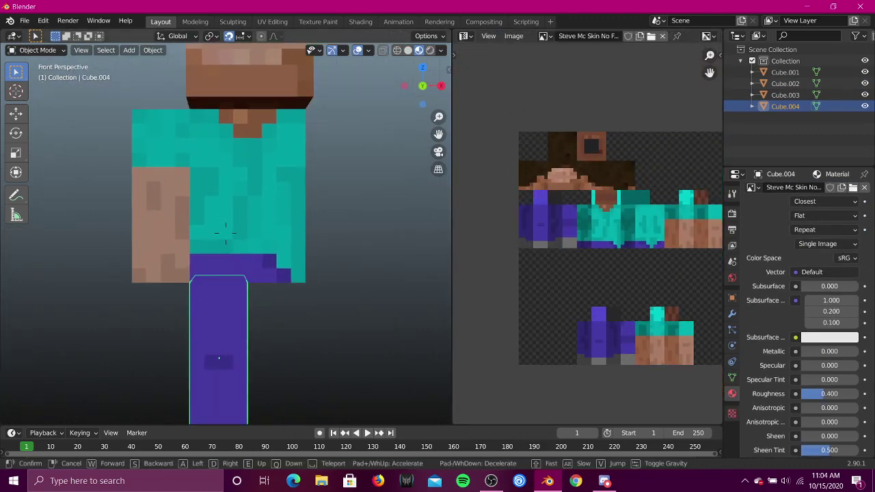
left_click(225, 233)
key("KP_1")
middle_click_drag(269, 343, 267, 245, "shift")
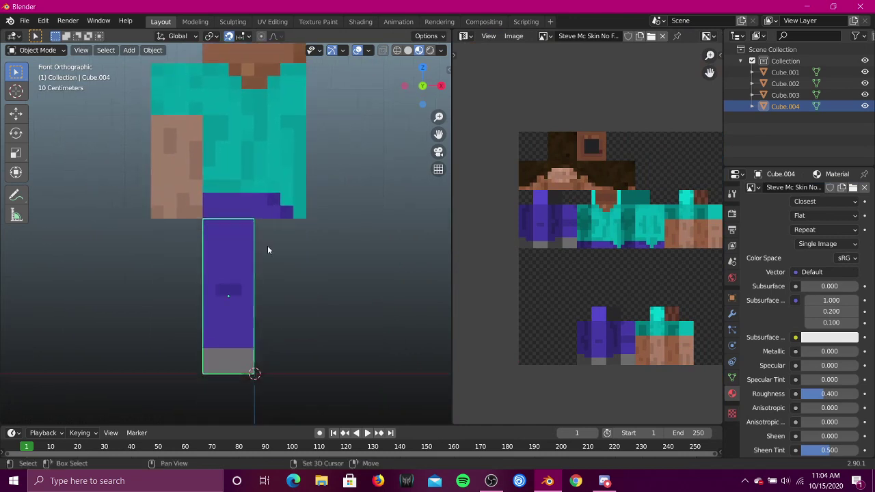
key("shift+d")
key("x")
left_click(299, 340)
Step: Move the second leg's UVs onto the lower purple leg layout of the skin texture and leave Edit Mode
key("Tab")
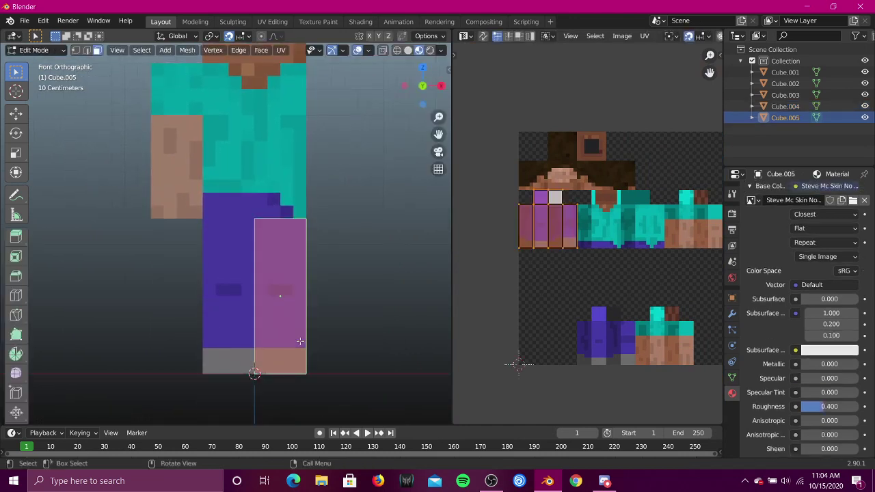
key("g")
left_click(586, 372)
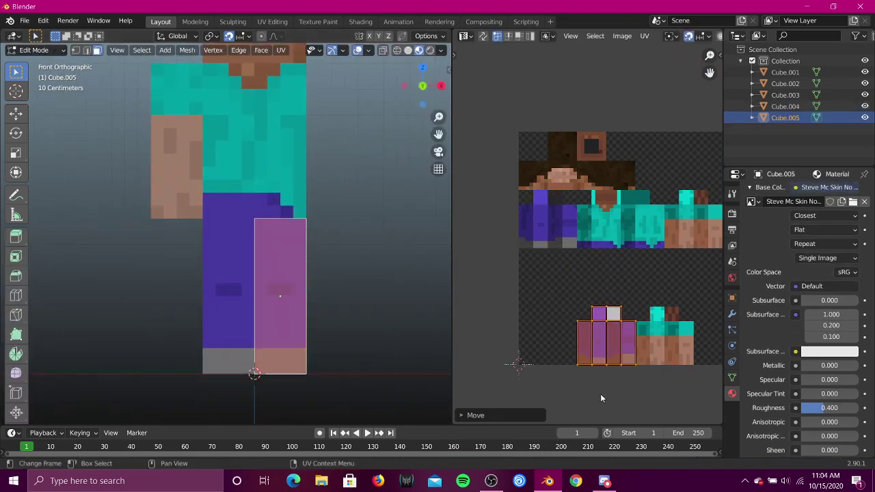
key("Tab")
Step: Duplicate the textured arm and place the copy flush against the opposite side of the torso
left_click(170, 168)
key("shift+d")
left_click(323, 180)
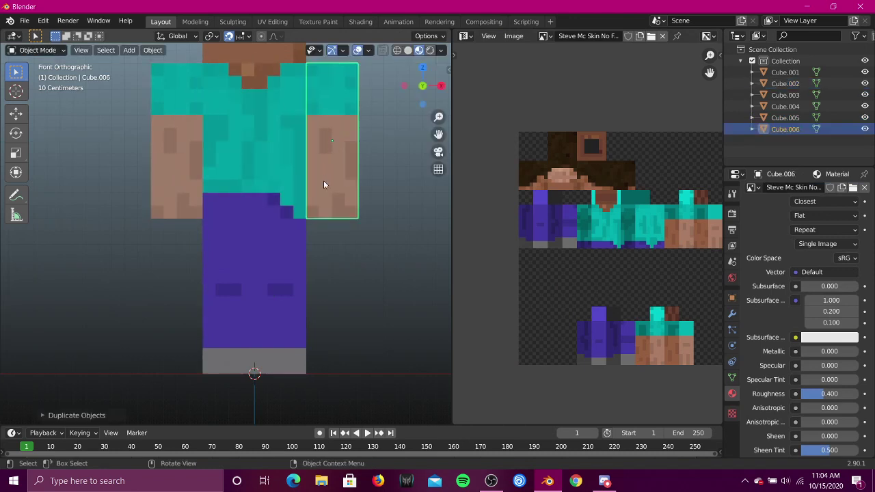
Step: Move the duplicated arm's UVs onto the lower arm layout of the skin texture and leave Edit Mode
key("Tab")
key("g")
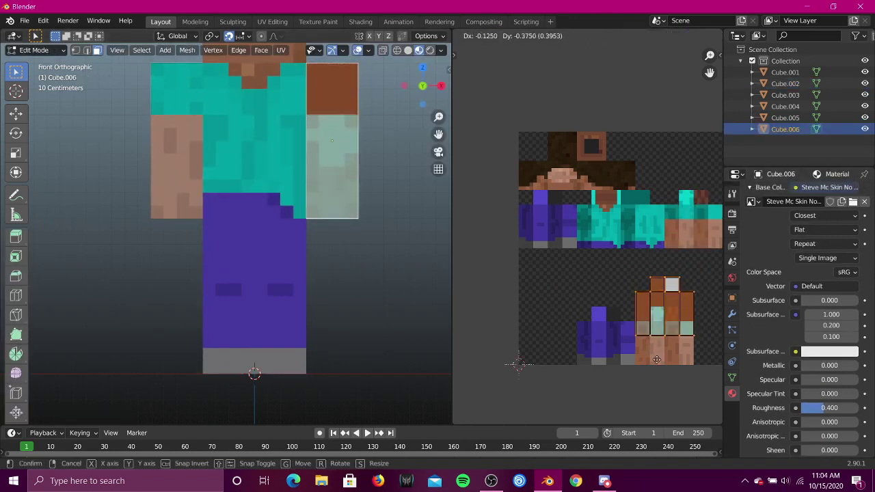
left_click(652, 380)
key("Tab")
Step: Rotate the character's right arm 90° about Y and place it horizontally, flush with the top side edge of the torso
middle_click_drag(216, 194, 250, 267, "shift")
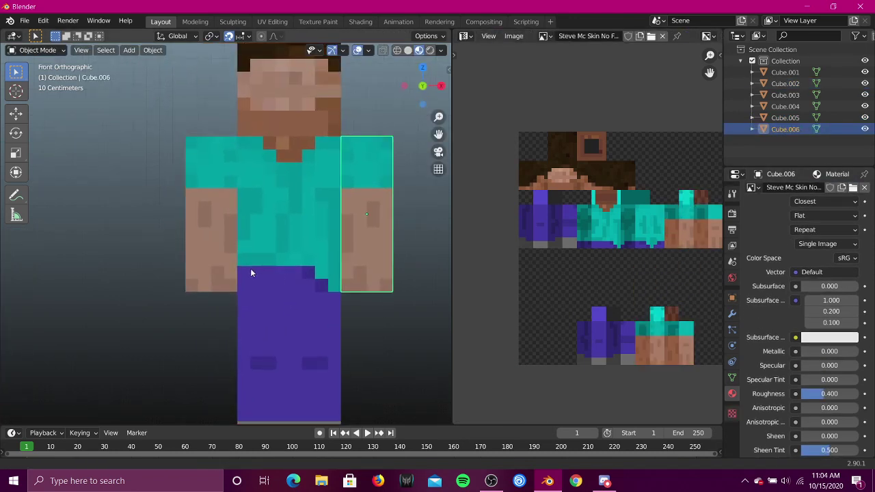
left_click(215, 182)
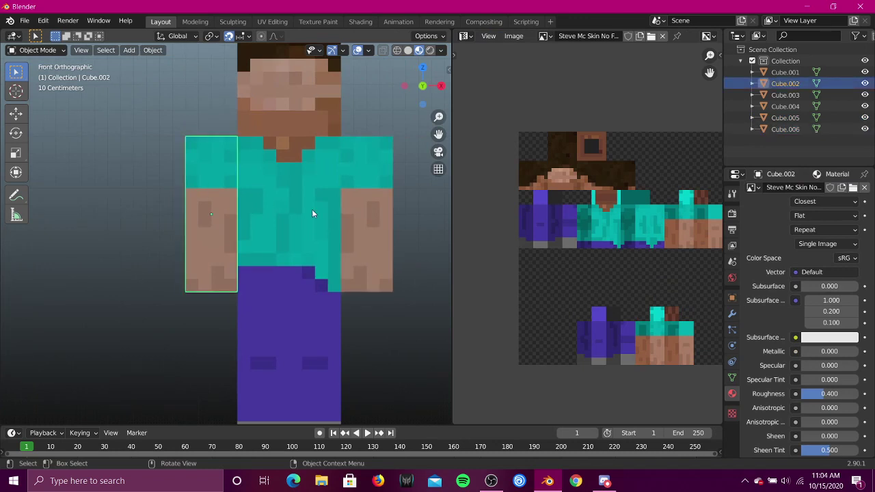
key("r")
key("y")
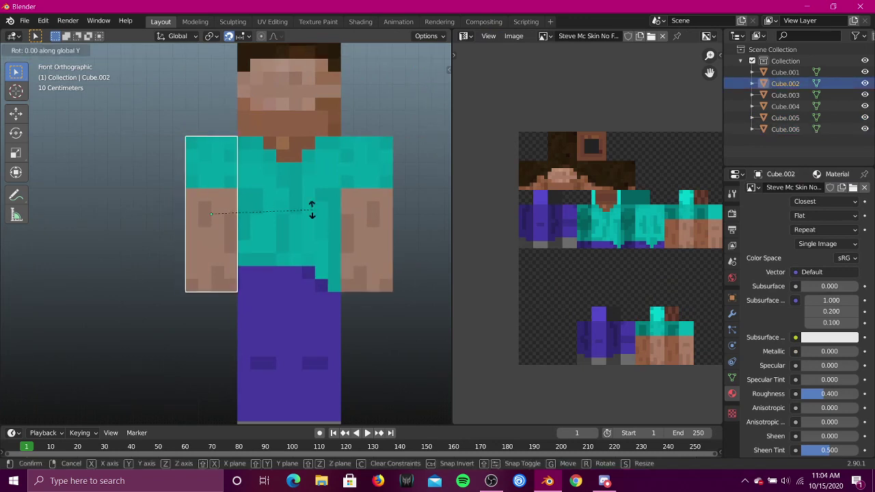
type("90")
key("Return")
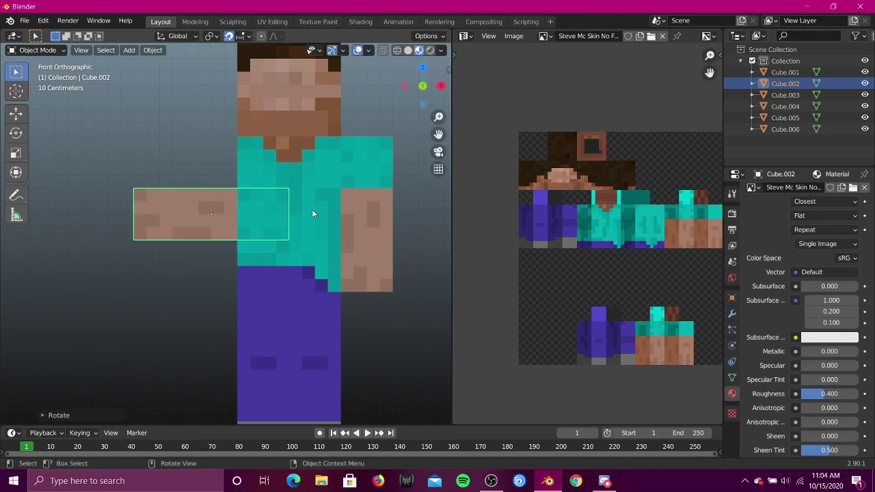
key("g")
left_click(254, 162)
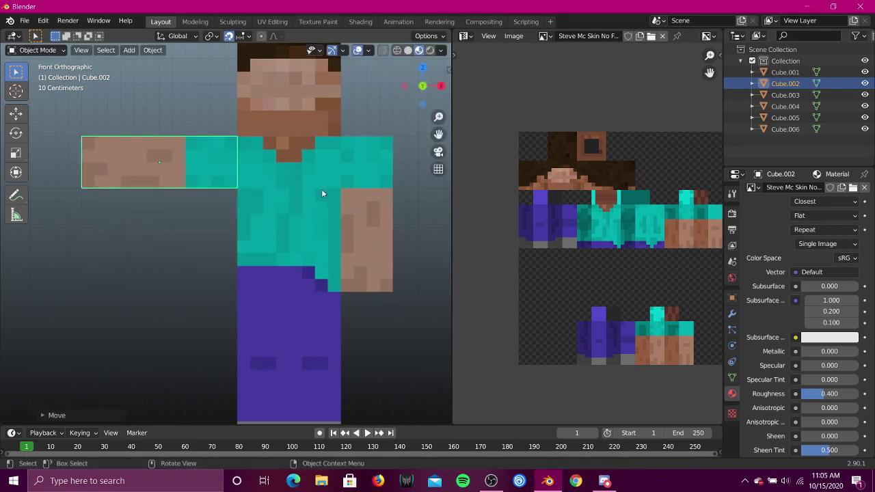
Step: Rotate the character's left arm -90° about Y and place it horizontally against the torso's shoulder to complete the T-pose
left_click(363, 185)
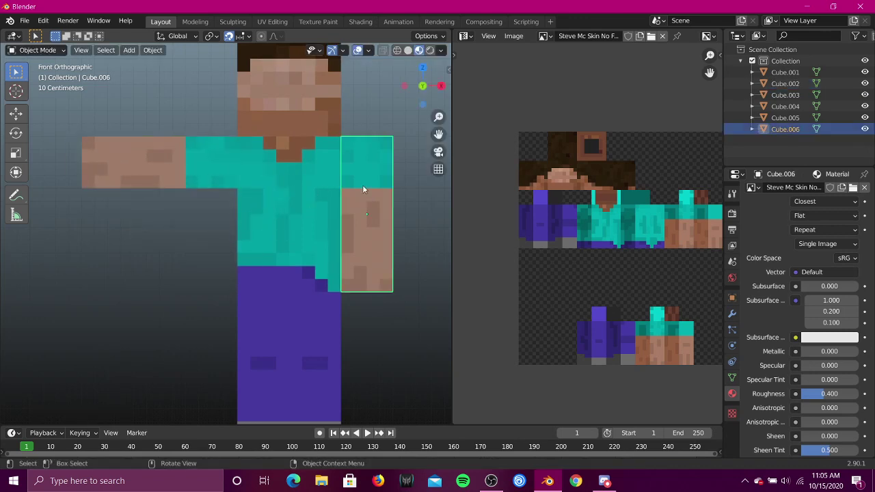
type("ry90")
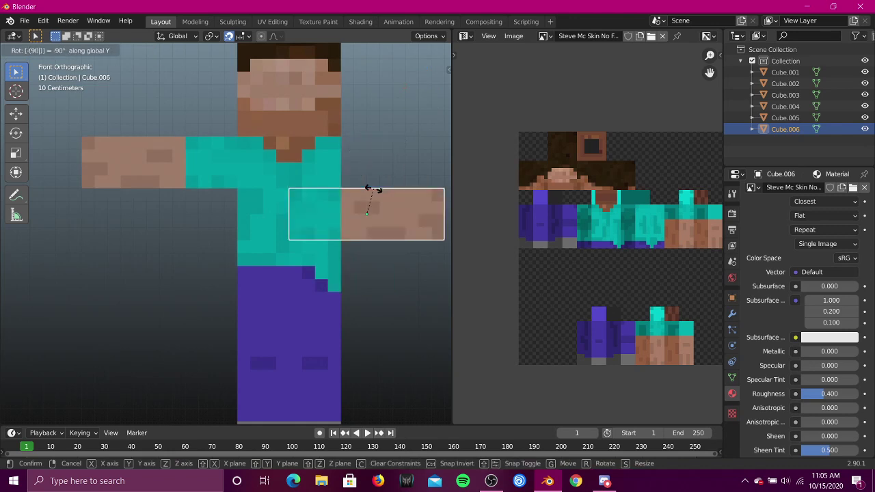
key("Return")
key("g")
left_click(400, 179)
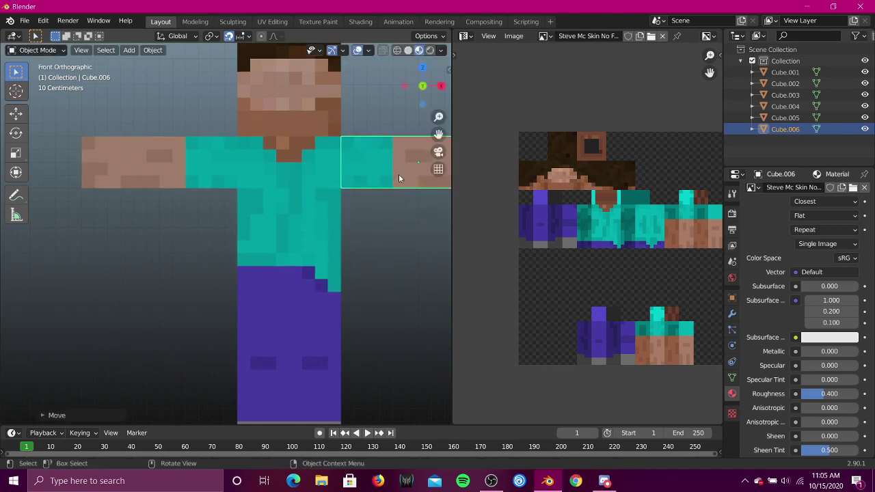
Step: Join the image editor area into the 3D viewport so the viewport fills the workspace
right_click(452, 194)
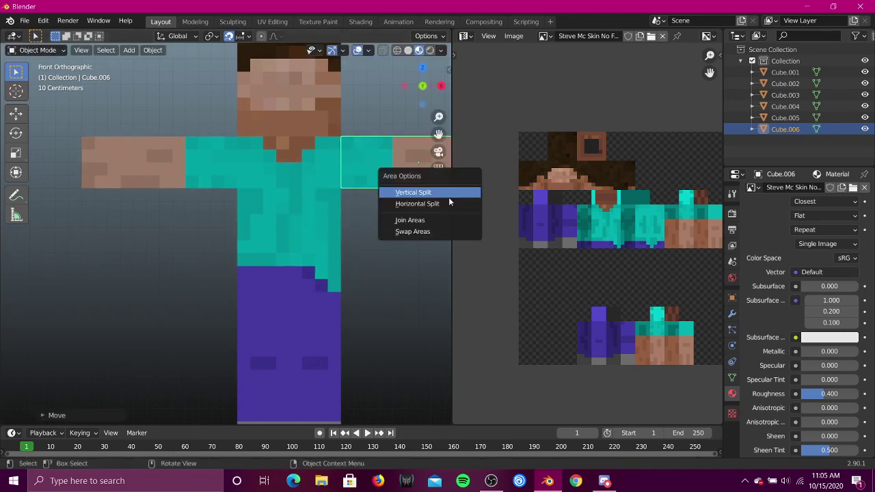
left_click(438, 220)
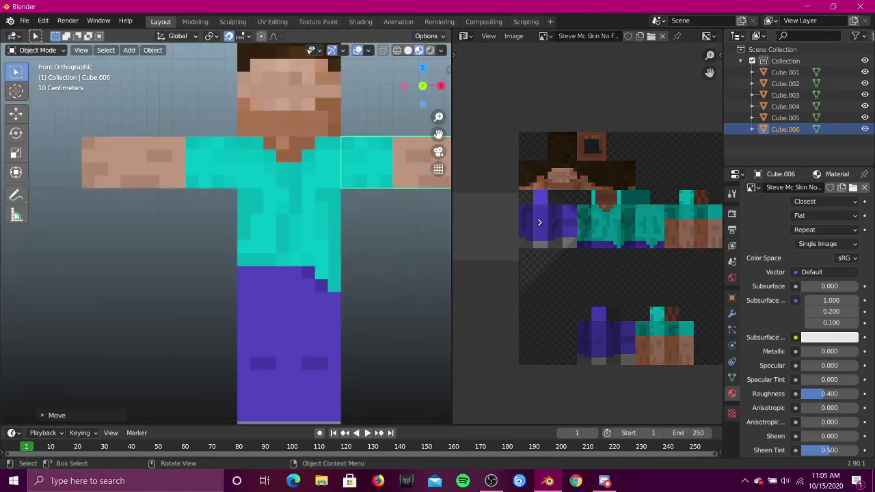
left_click(539, 222)
Step: Add an armature at the base of the character, between the feet, in front view
key("shift+grave")
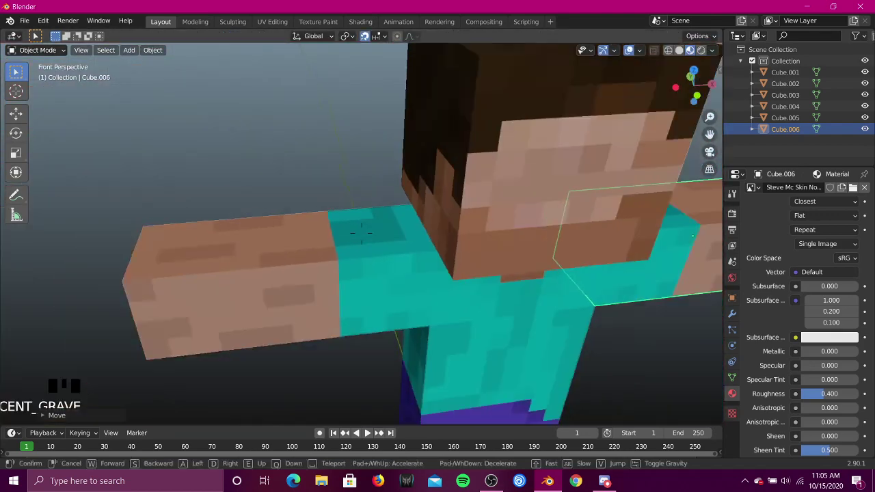
left_click(575, 164)
left_click(694, 72)
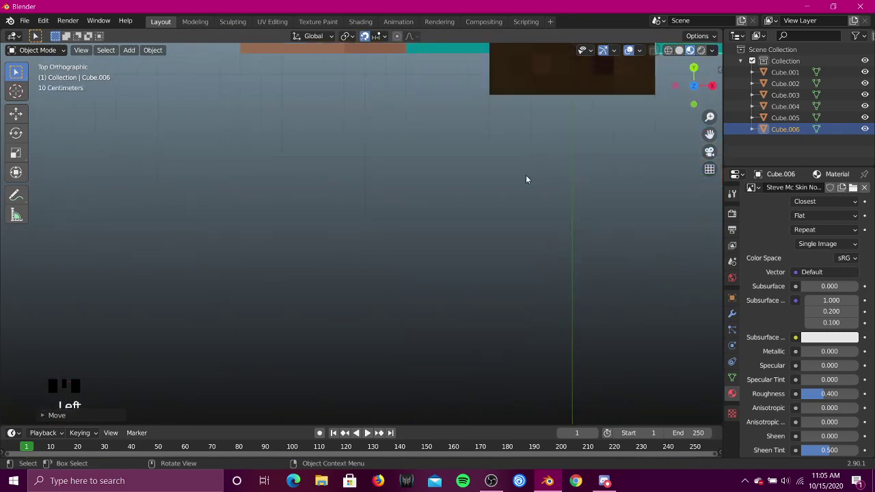
middle_click_drag(526, 175, 494, 253, "shift")
left_click(410, 218)
middle_click_drag(465, 202, 417, 216, "shift")
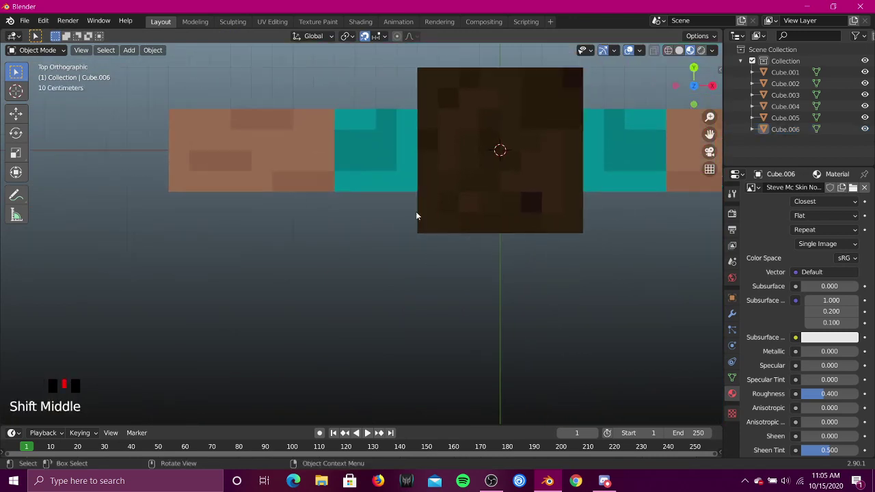
key("shift+a")
key("KP_1")
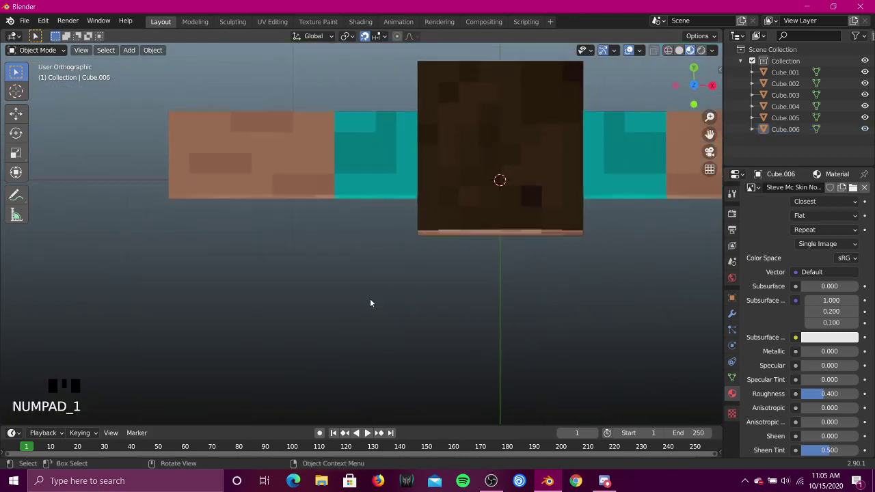
middle_click_drag(421, 331, 328, 94, "shift")
scroll(308, 252, "down", 3)
key("shift+a")
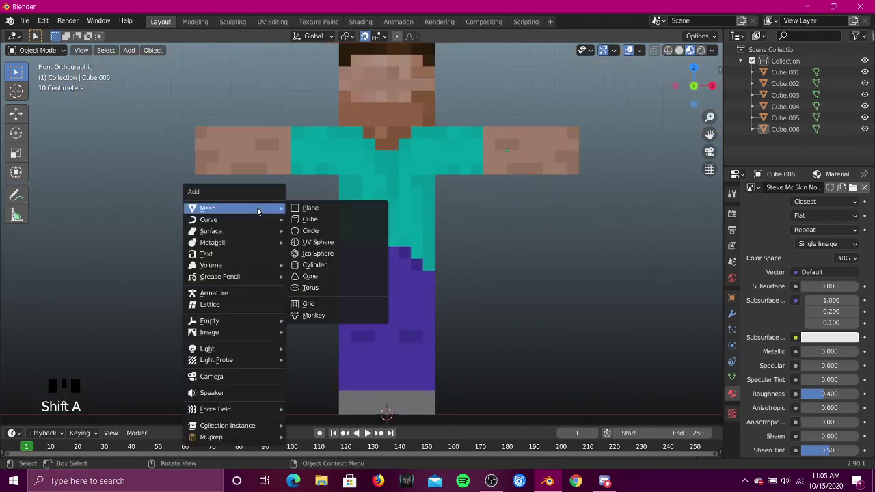
left_click(236, 294)
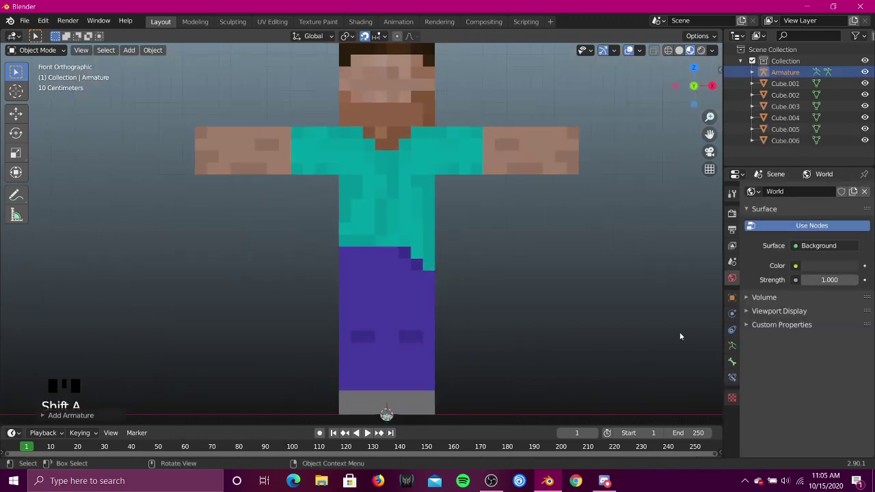
Step: Turn on Names and In Front in the armature's viewport display settings
left_click(732, 347)
left_click(770, 347)
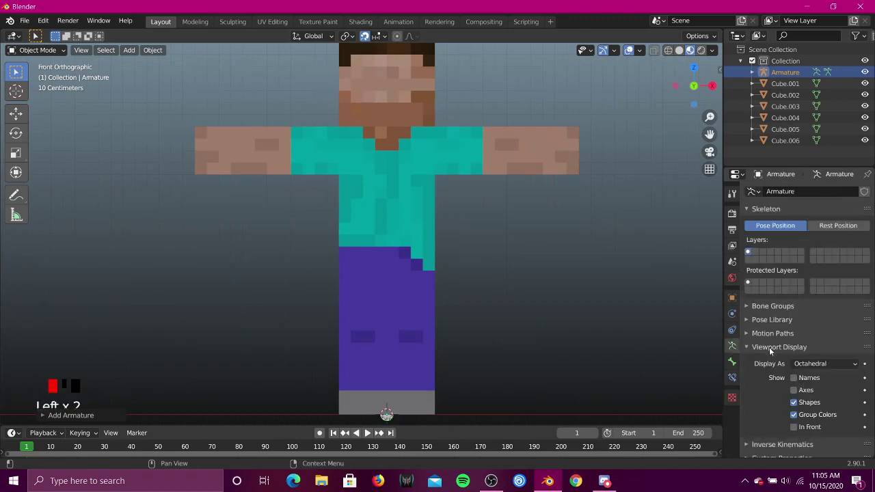
scroll(795, 383, "down", 2)
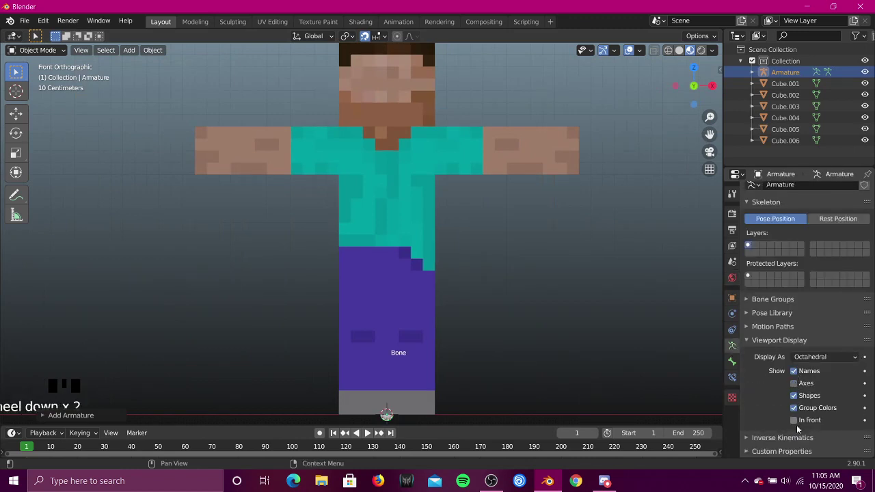
left_click(795, 420)
left_click(770, 341)
Step: In Edit Mode, move the bone up beside the head and rotate it to lie horizontally, with its tip pointing toward the character's right
key("Tab")
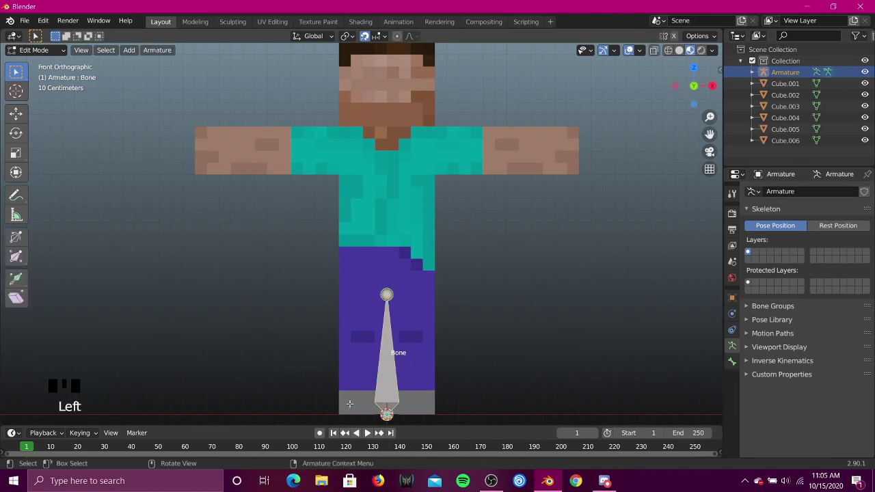
key("g")
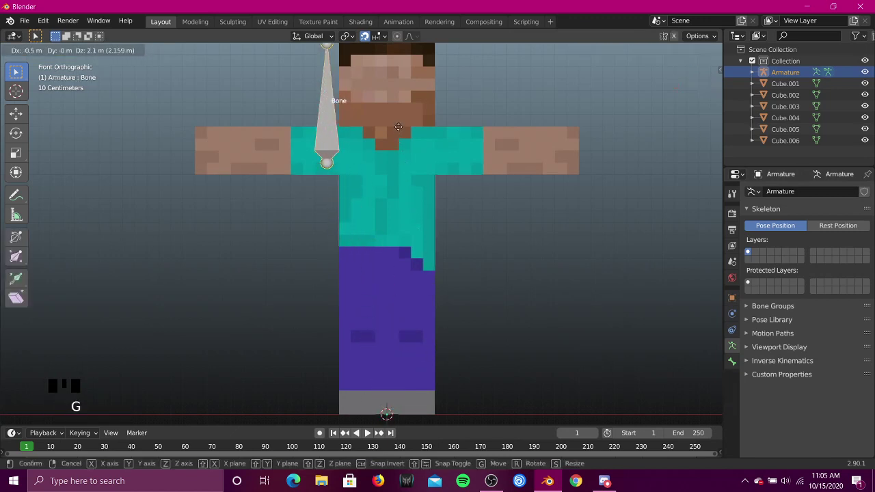
left_click(402, 113)
middle_click_drag(396, 126, 405, 191)
key("KP_1")
key("r")
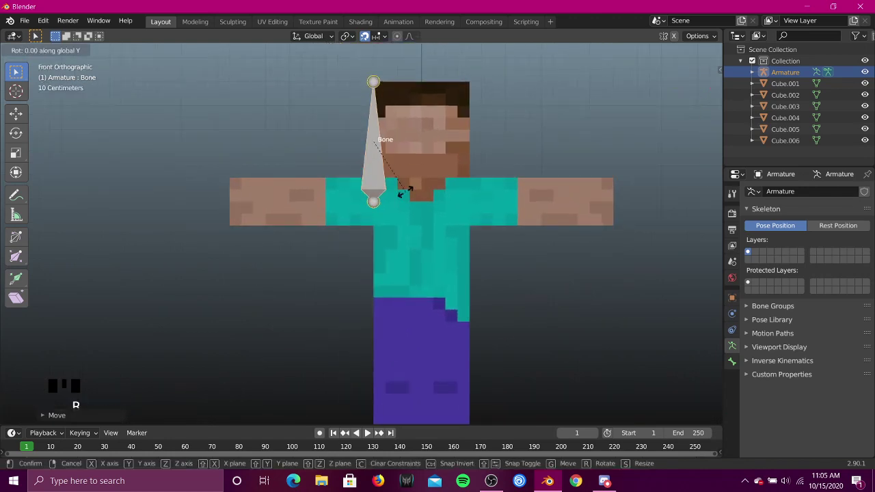
left_click(362, 172)
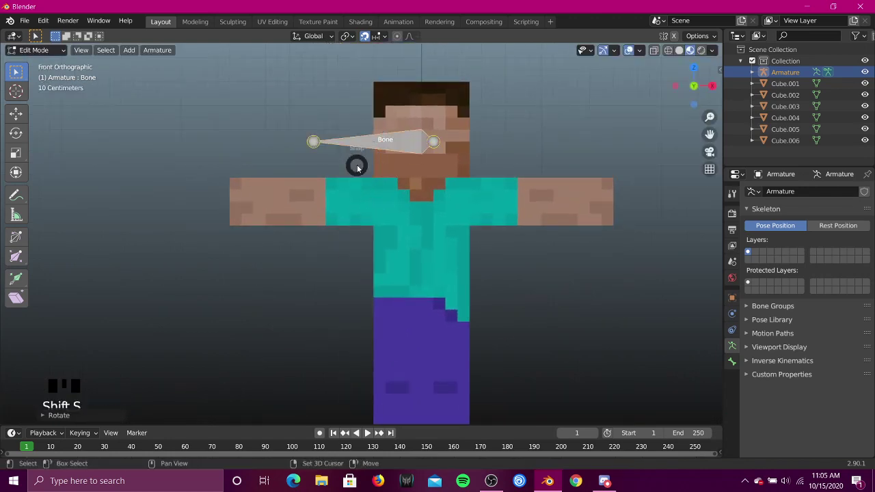
left_click(438, 159)
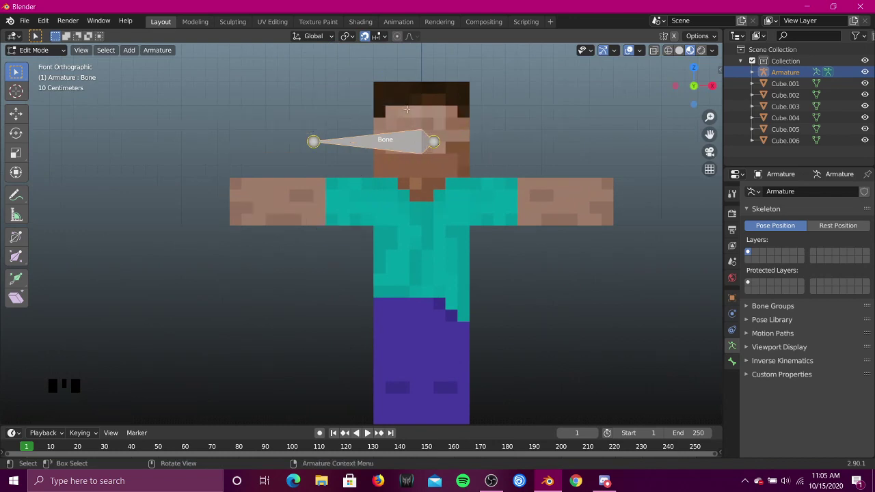
Step: Center the bone's height inside the character's right arm and move its shoulder-end joint outward into the teal sleeve
key("g")
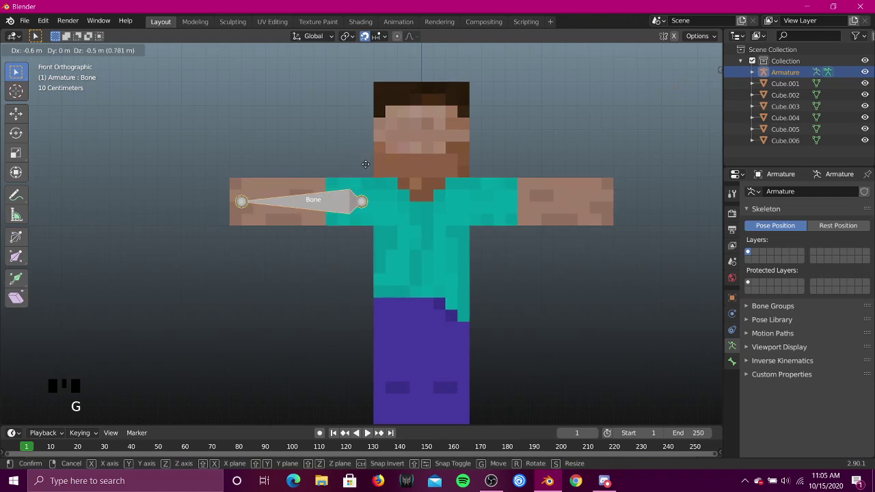
left_click(366, 164)
scroll(366, 164, "up", 5)
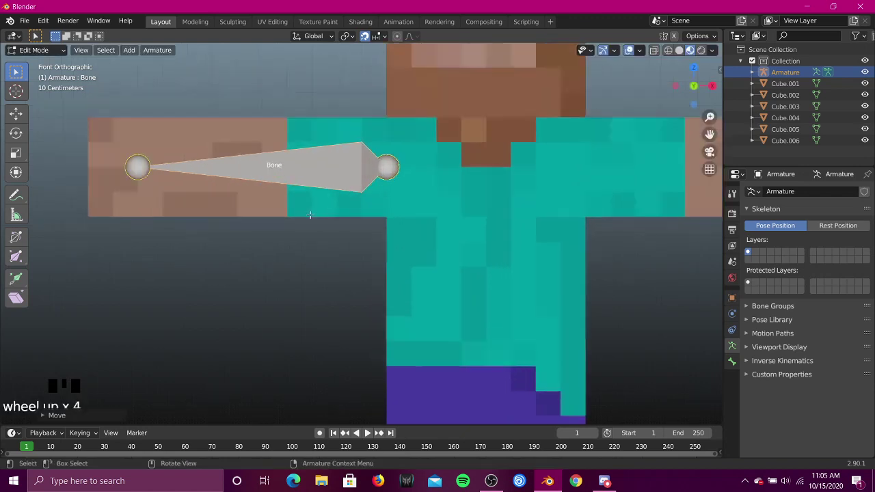
middle_click_drag(356, 170, 289, 233, "shift")
left_click(503, 189)
key("g")
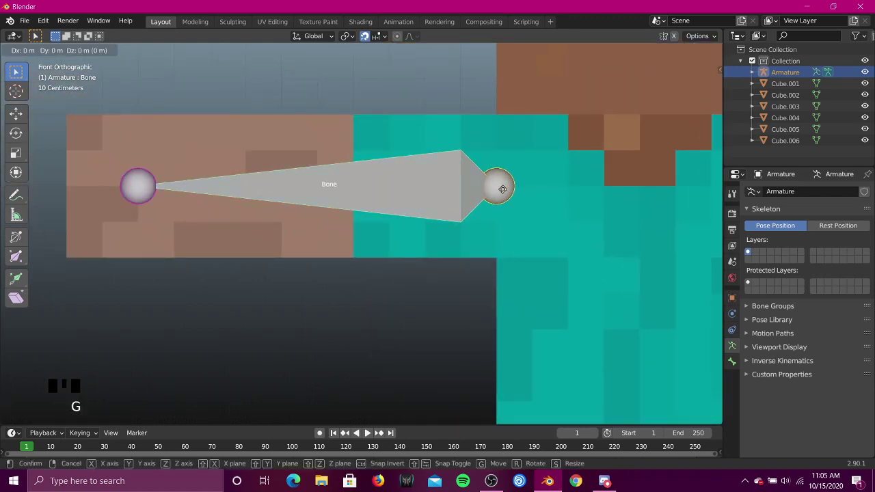
left_click(426, 186)
Step: Subdivide the whole arm bone into two bones
middle_click_drag(358, 178, 393, 196, "shift")
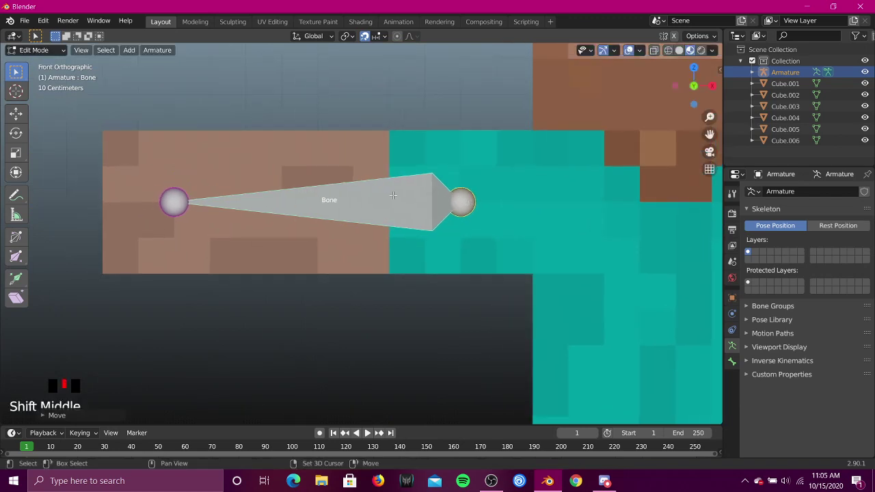
left_click(349, 197)
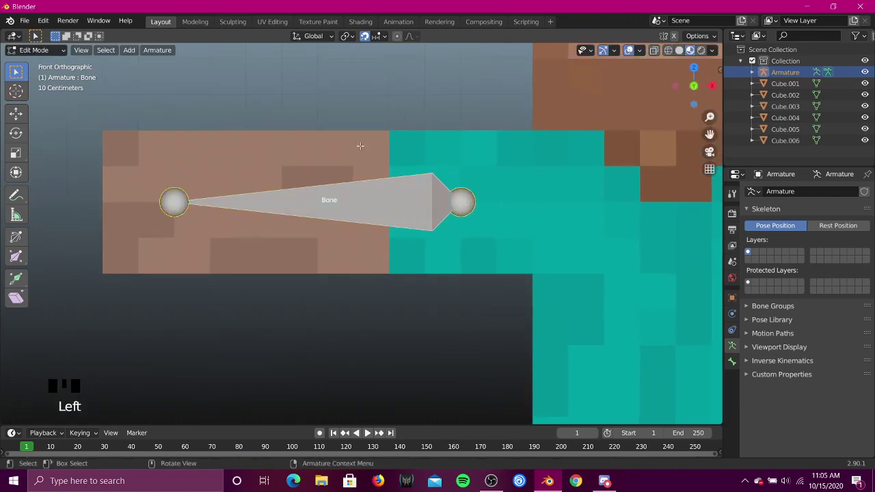
right_click(321, 112)
left_click(322, 112)
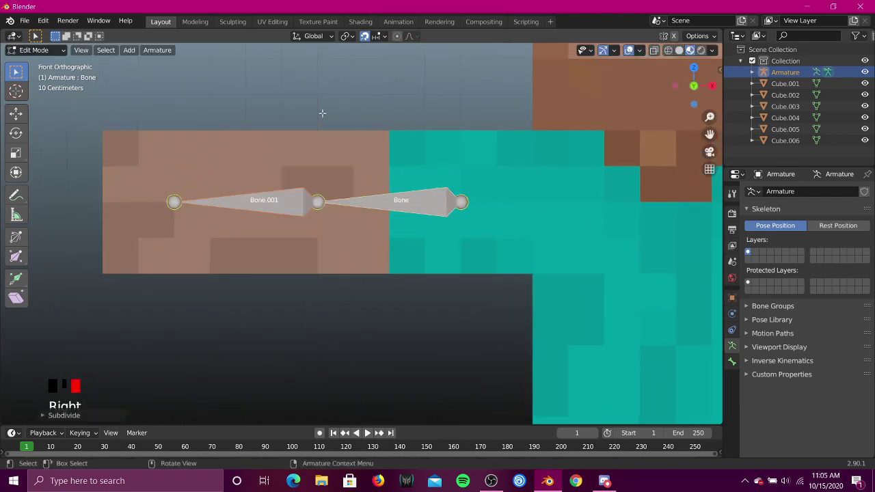
Step: Extrude a hand bone along X from the forearm bone's tip to the end of the arm, and leave Edit Mode
middle_click_drag(318, 121, 380, 161, "shift")
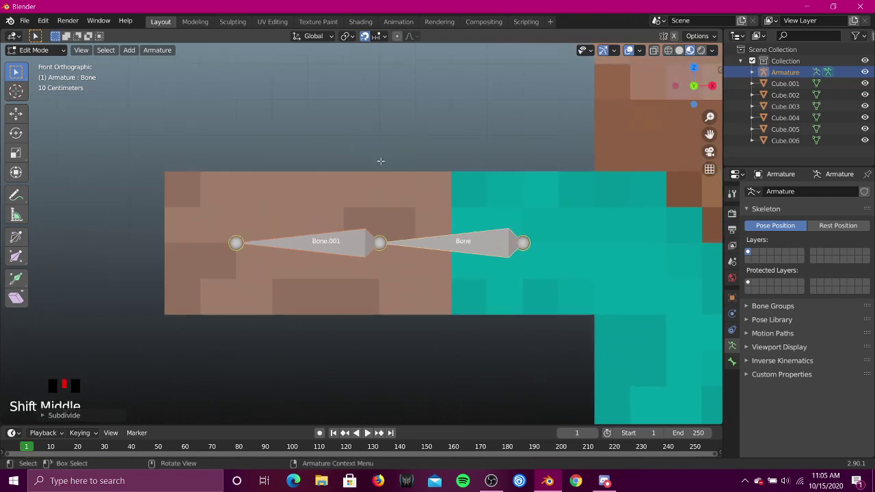
scroll(391, 243, "up", 7)
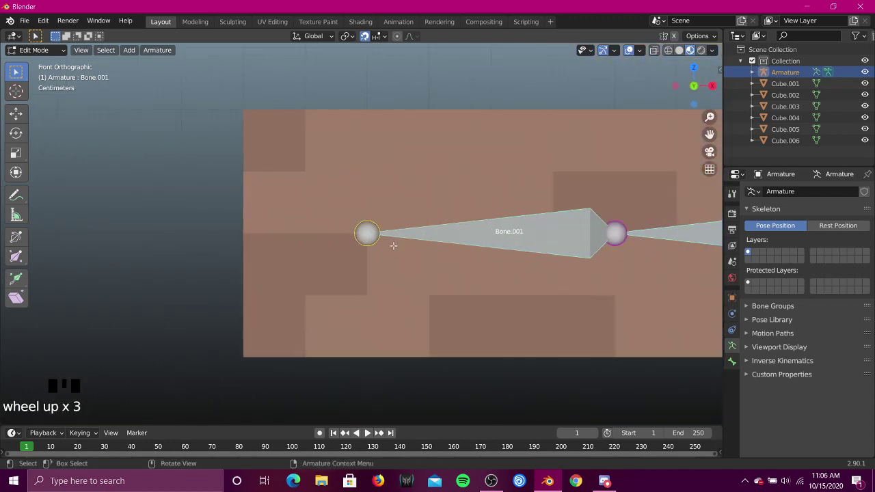
scroll(440, 239, "down", 2)
key("e")
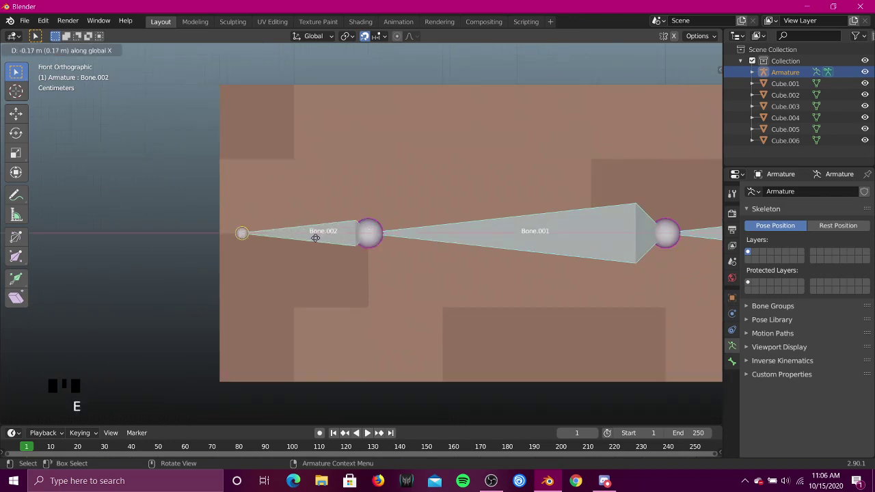
left_click(294, 237)
scroll(308, 214, "down", 8)
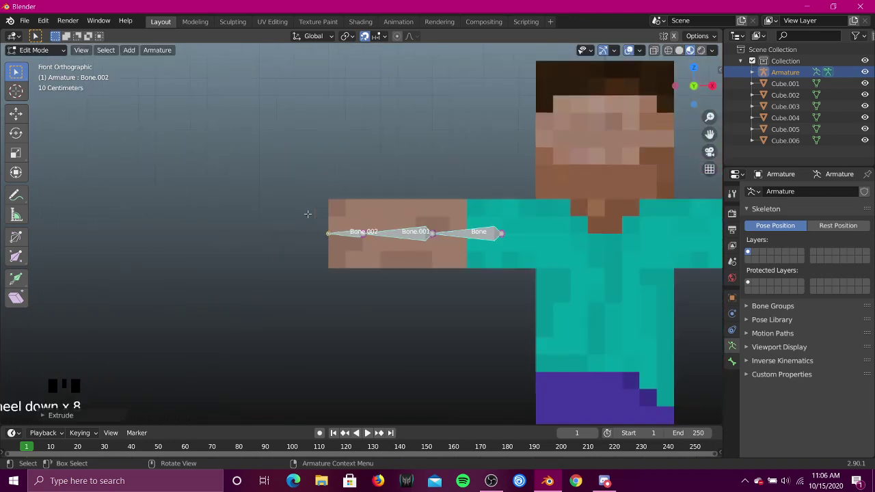
key("Tab")
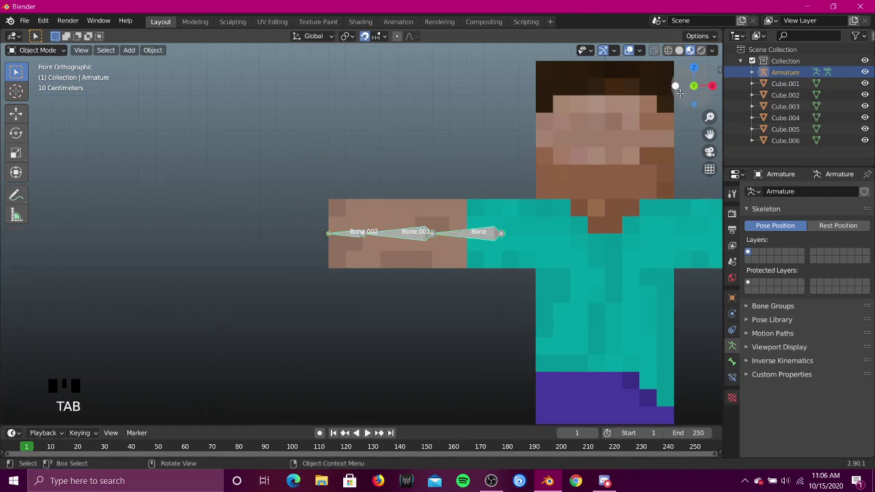
Step: Parent the character's right arm mesh to the armature using Armature Deform With Empty Groups
left_click(484, 205)
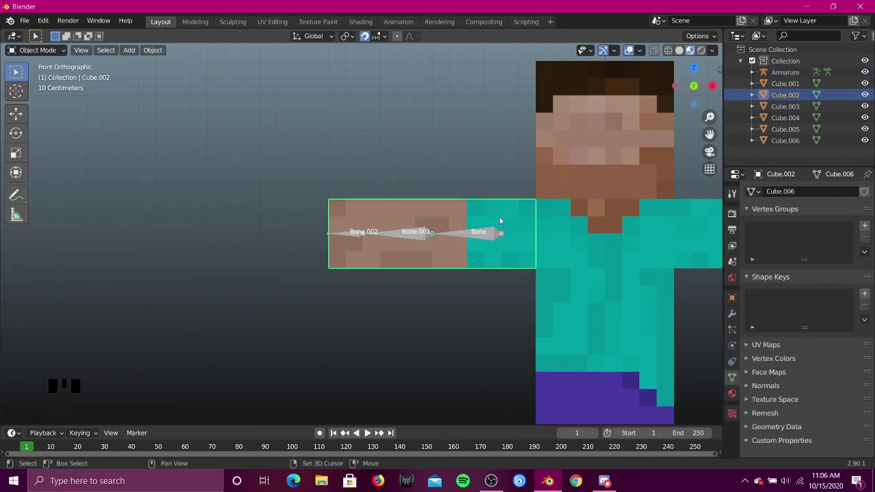
left_click(485, 234, "shift")
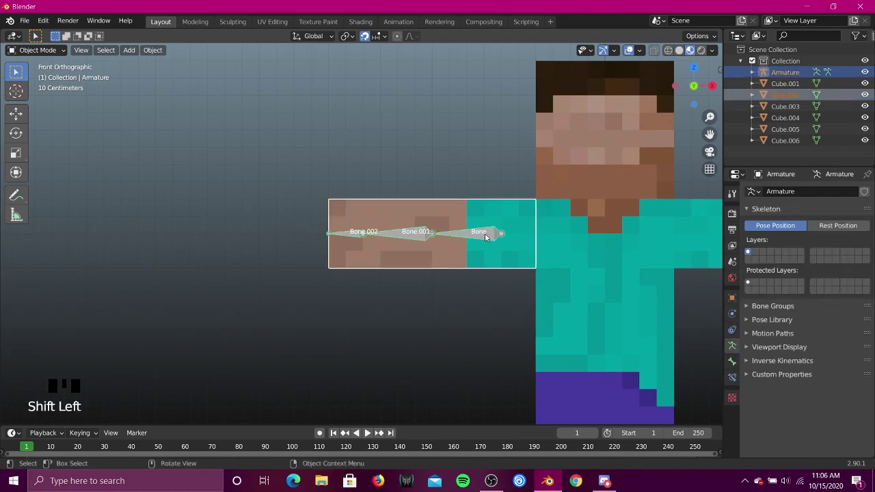
key("ctrl+p")
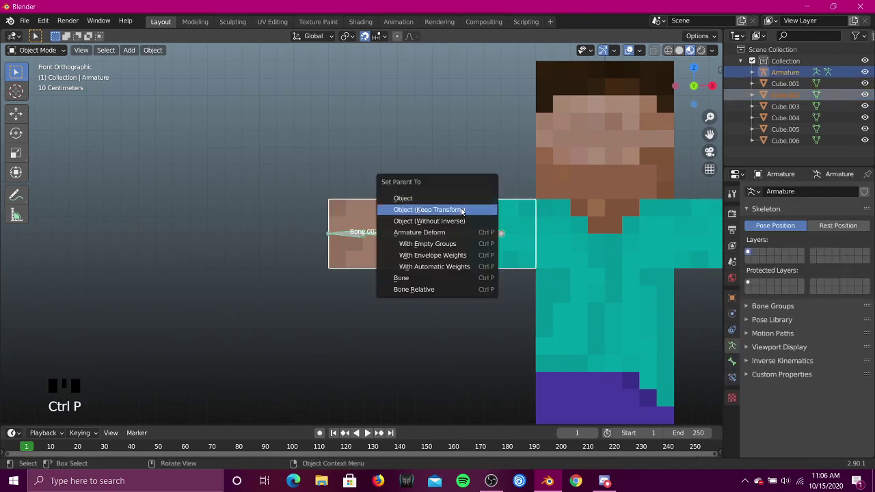
left_click(454, 244)
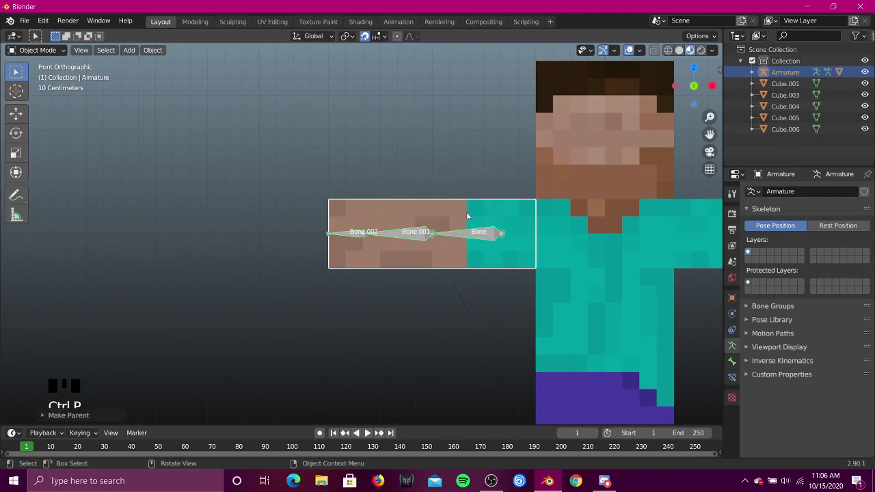
Step: In Edit Mode, add two evenly spaced loop cuts across the length of the right arm mesh
left_click(471, 201)
key("Tab")
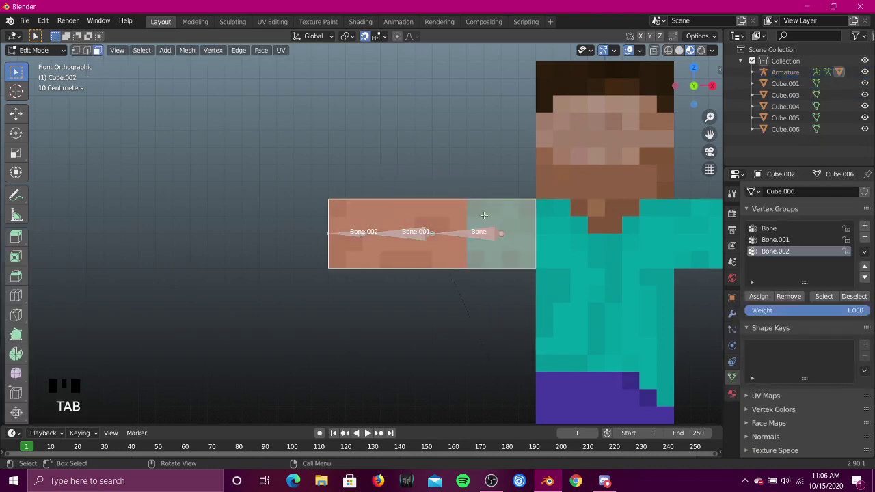
middle_click_drag(481, 219, 396, 216, "shift")
scroll(494, 134, "up", 3)
left_click(379, 119)
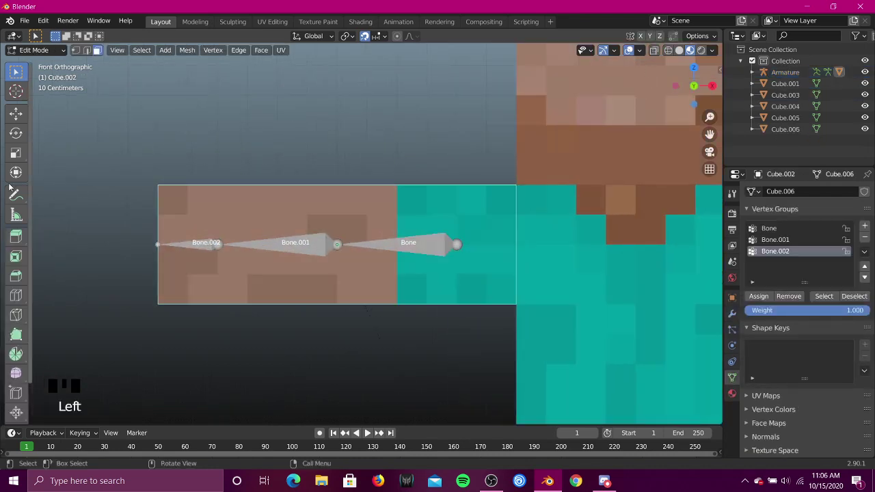
left_click(15, 296)
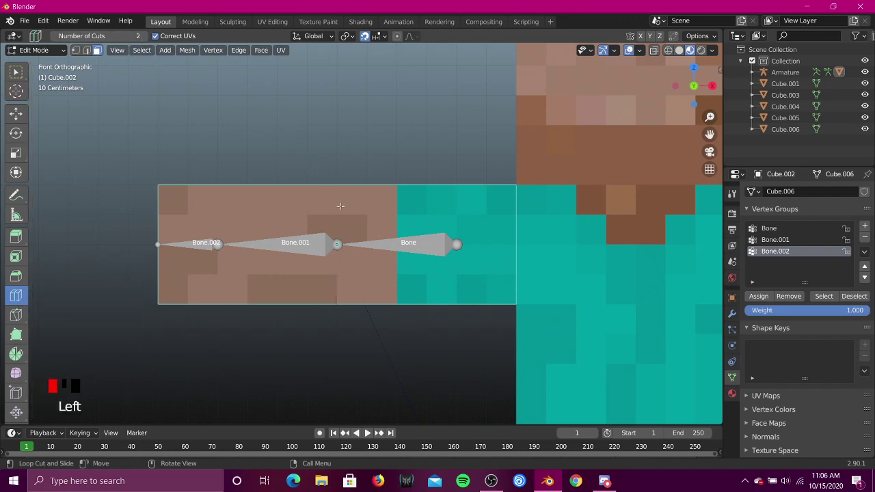
left_click(325, 182)
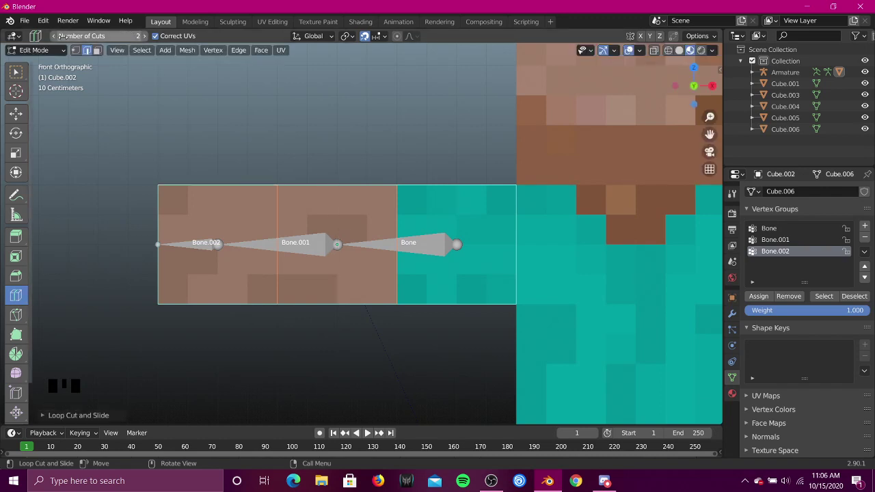
Step: Set the loop cut count to 1, add three single cuts around the elbow between the existing loops, and leave Edit Mode
left_click(55, 35)
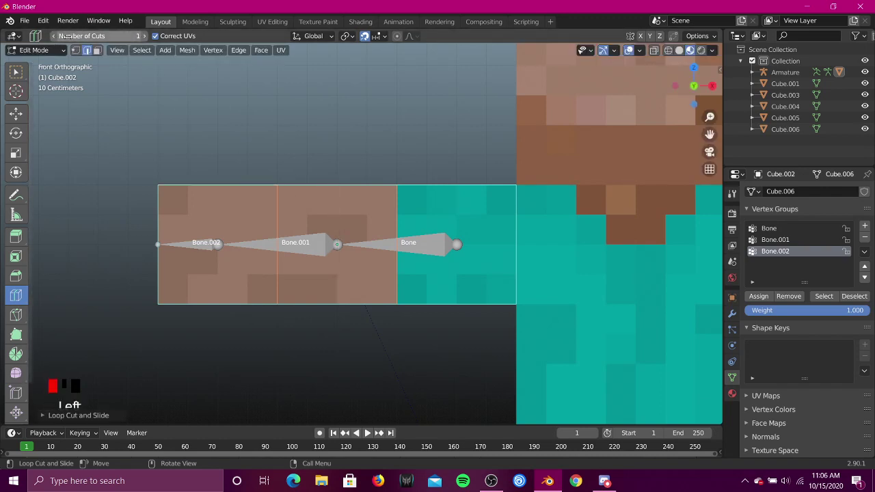
left_click(338, 189)
left_click(297, 183)
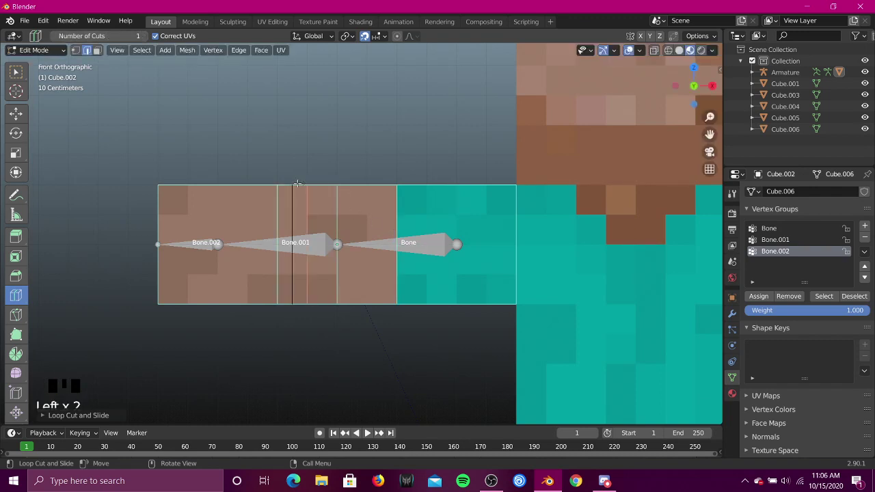
left_click(363, 193)
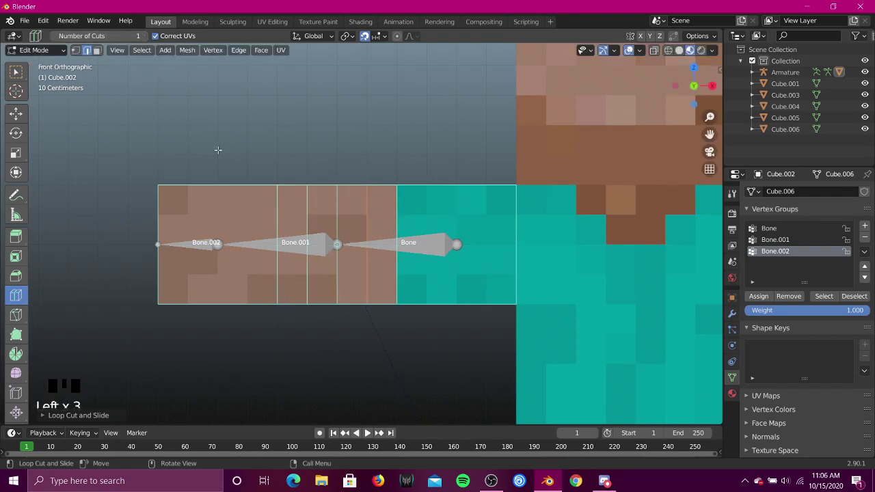
left_click(17, 74)
left_click(17, 73)
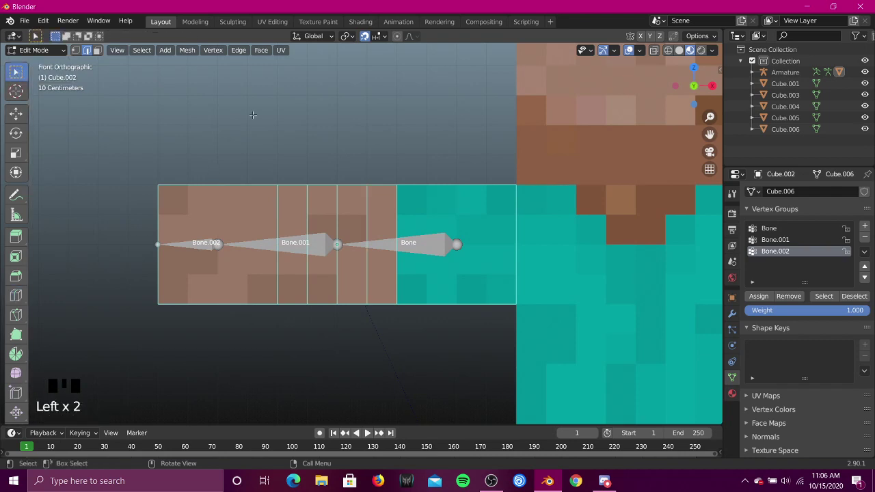
key("Tab")
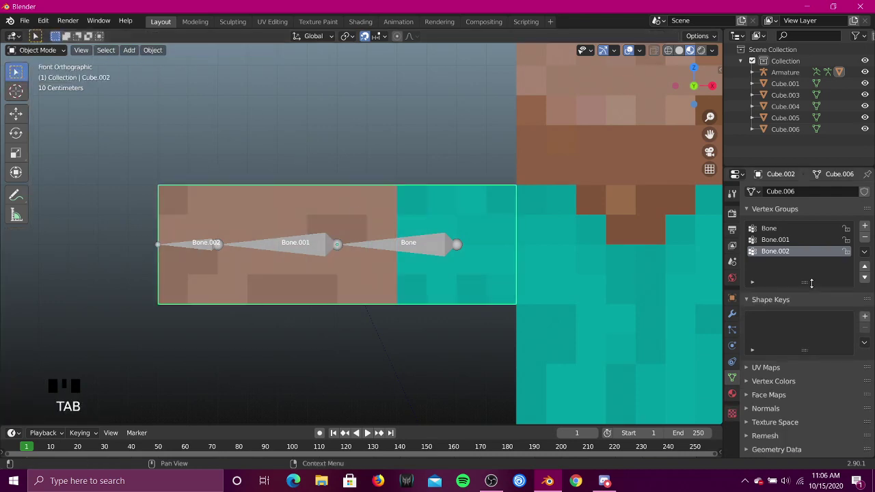
Step: Put the right arm mesh into Weight Paint mode and show the viewport in wireframe shading
scroll(790, 252, "up", 2)
key("ctrl+Tab")
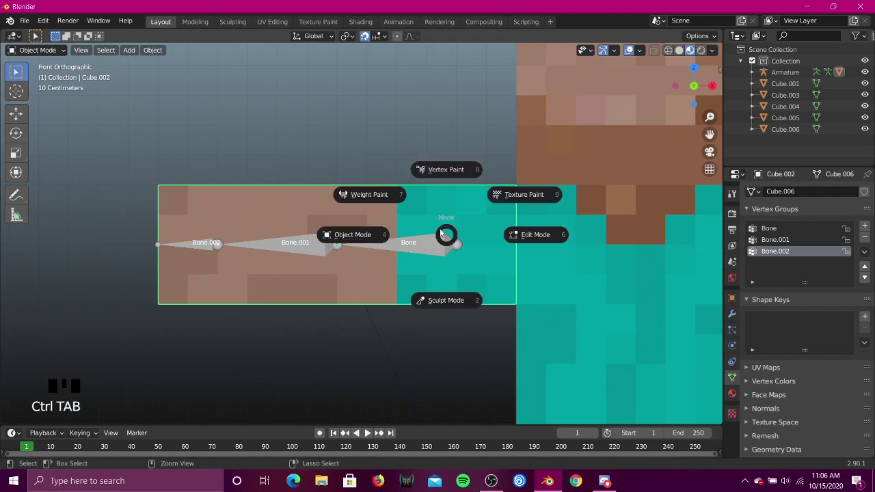
left_click(368, 197)
left_click(668, 50)
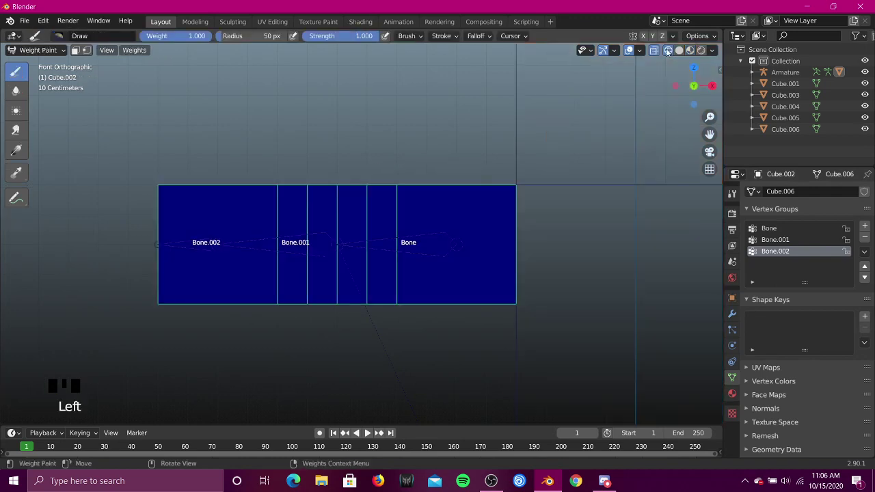
key("shift+grave")
key("w")
key("s")
left_click(360, 229)
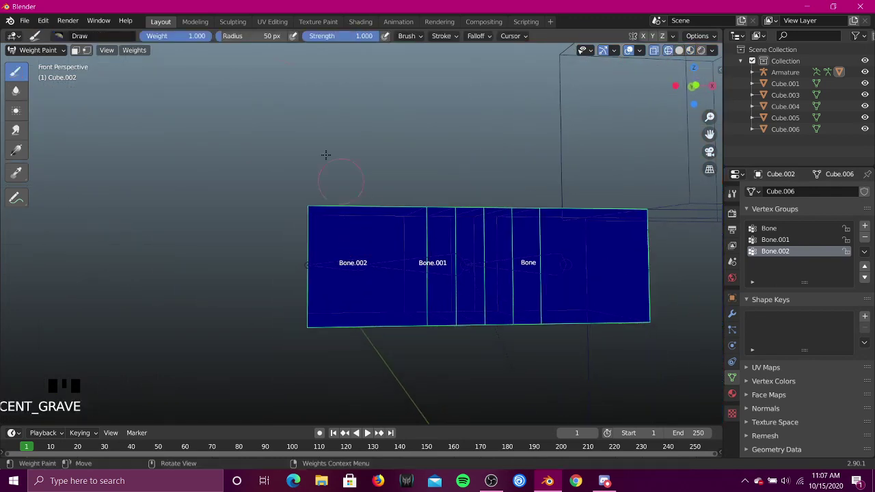
Step: Set the weight brush radius to 32 px and change its type to Add
left_click(240, 35)
type("32")
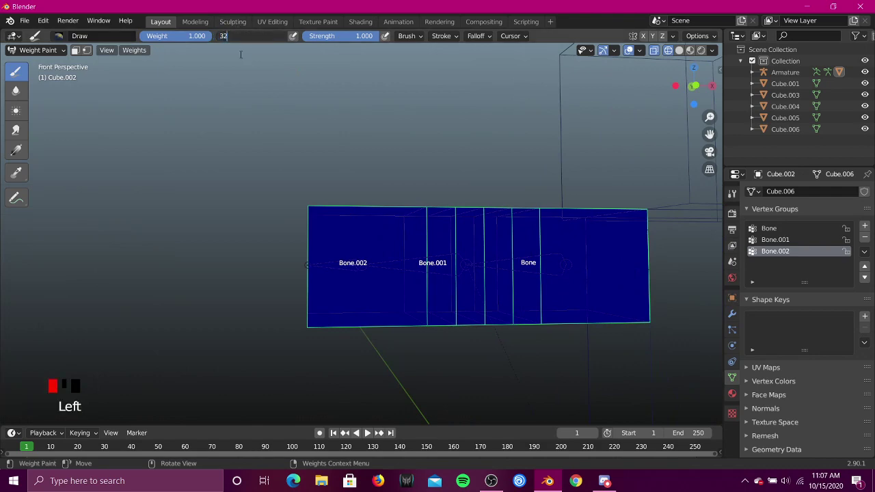
left_click(236, 94)
left_click(61, 37)
left_click(68, 87)
Step: Paint full Bone.002 weight onto the two front corners of the arm's hand end
key("shift+grave")
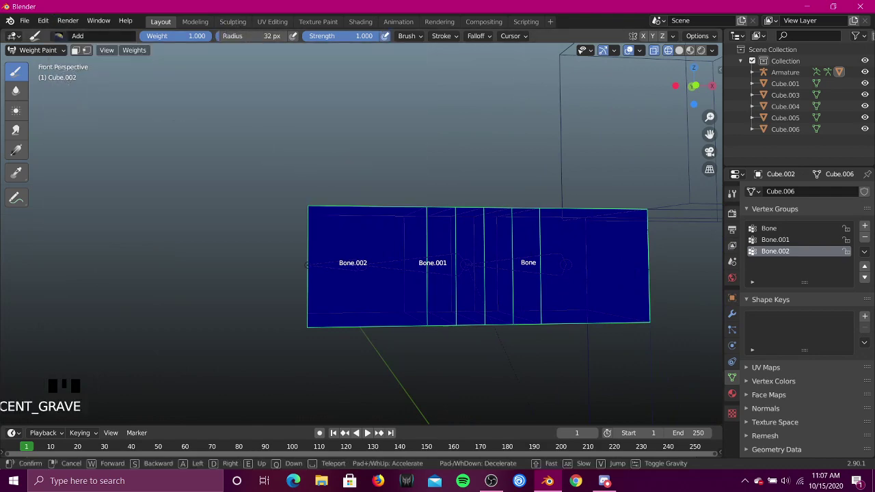
key("w")
key("s")
left_click(362, 234)
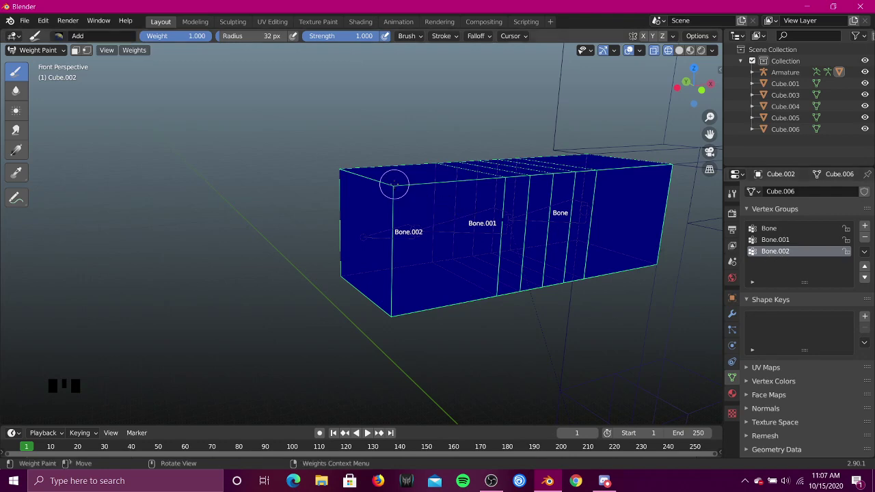
triple_click(392, 187)
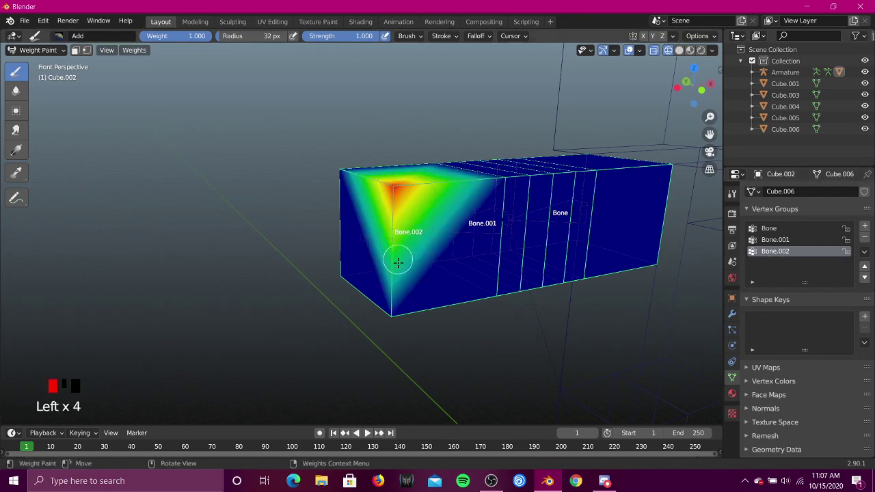
left_click_drag(398, 262, 390, 307)
double_click(391, 314)
left_click(397, 308)
Step: Paint full Bone.002 weight onto the two back corners of the hand end and check the weights from all sides
key("shift+grave")
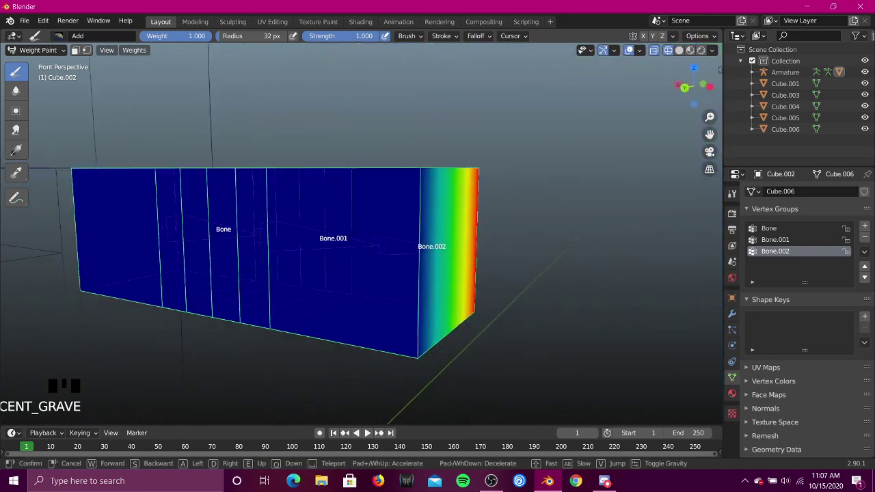
left_click(397, 172)
left_click(388, 179)
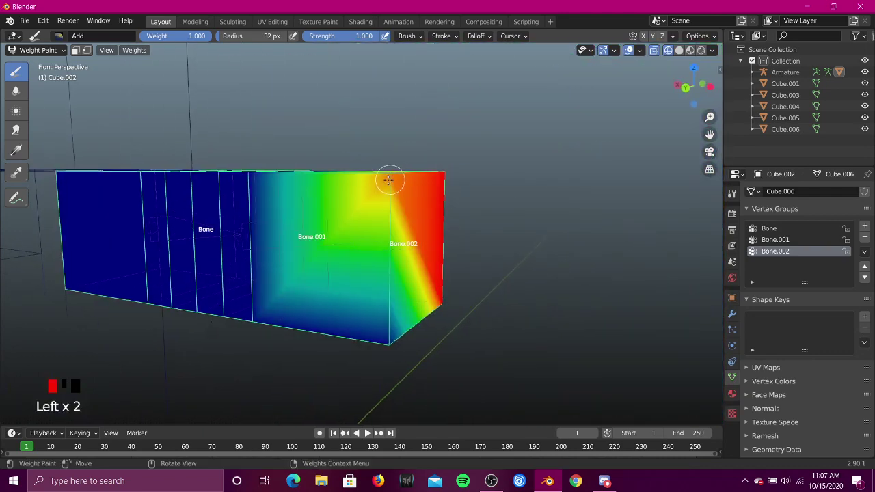
left_click(388, 179)
left_click(387, 337)
left_click(386, 339)
left_click(387, 339)
left_click(389, 342)
key("shift+grave")
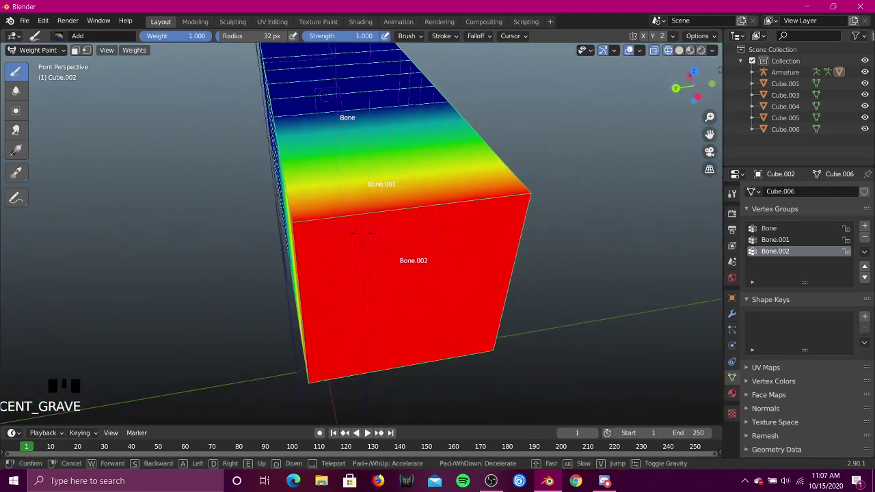
left_click(302, 234)
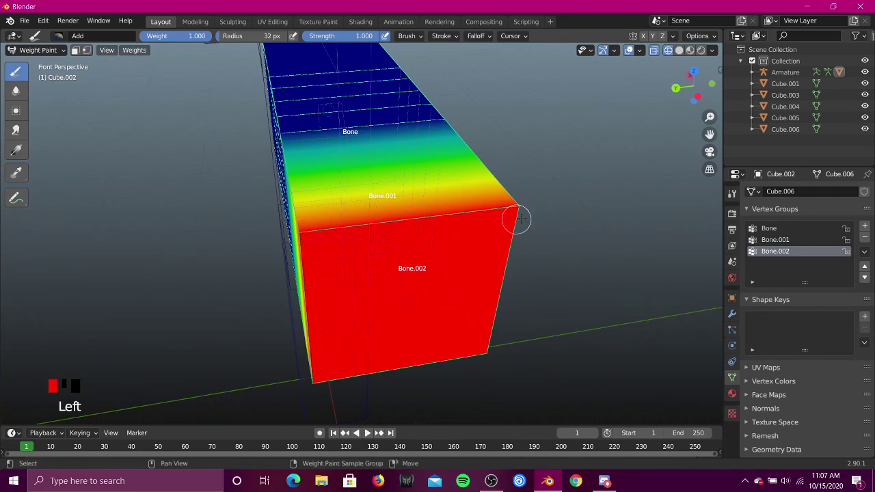
key("shift+grave")
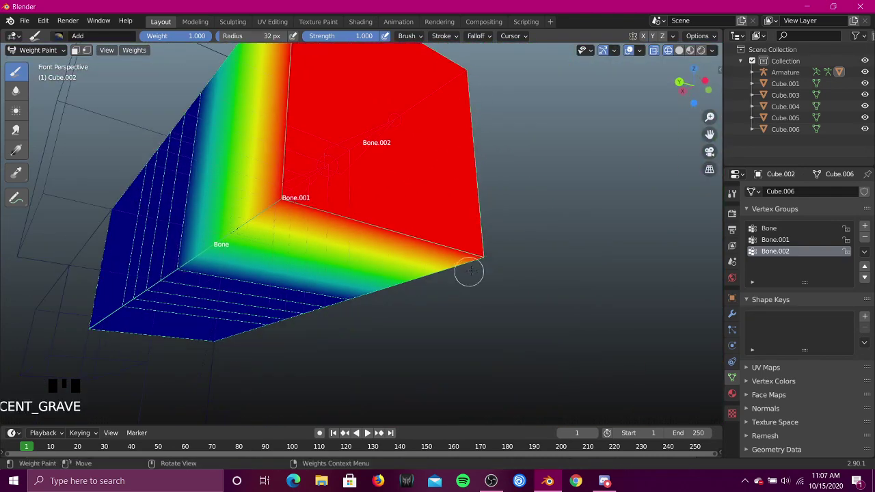
left_click(470, 263)
key("shift+grave")
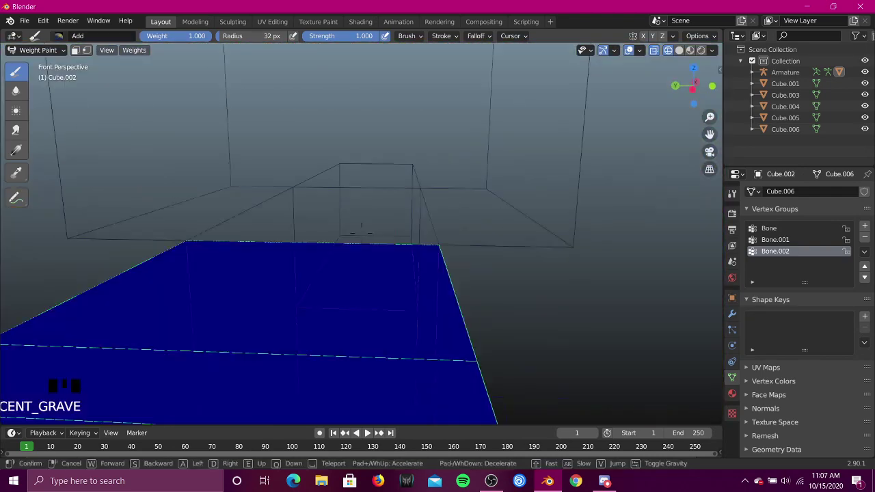
key("d")
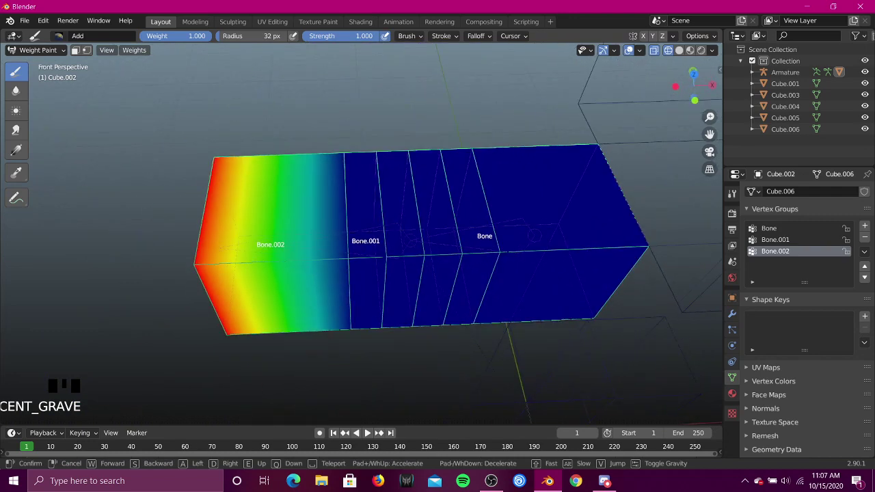
left_click(361, 235)
Step: Select the Bone.001 vertex group and paint the three loops nearest the hand along the arm's top front and top back edges
left_click(776, 240)
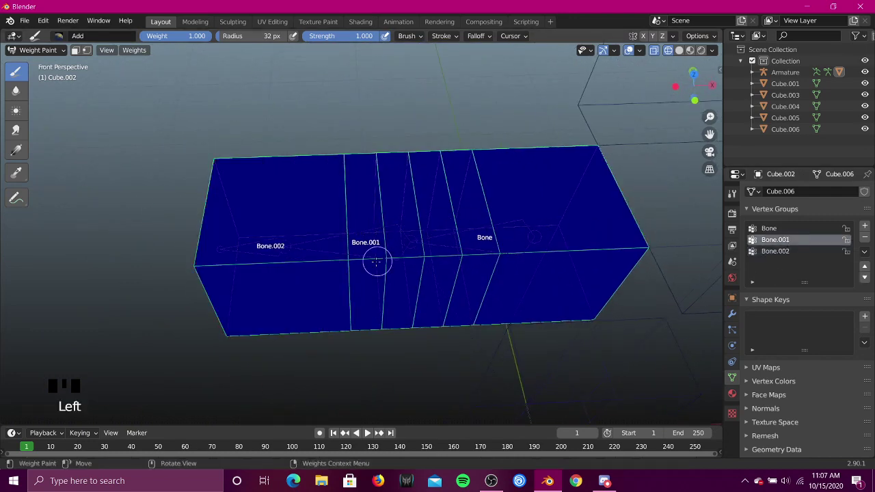
left_click_drag(343, 260, 420, 257)
mouse_move(404, 160)
left_mouse_down()
mouse_move(403, 149)
mouse_move(346, 158)
left_mouse_up()
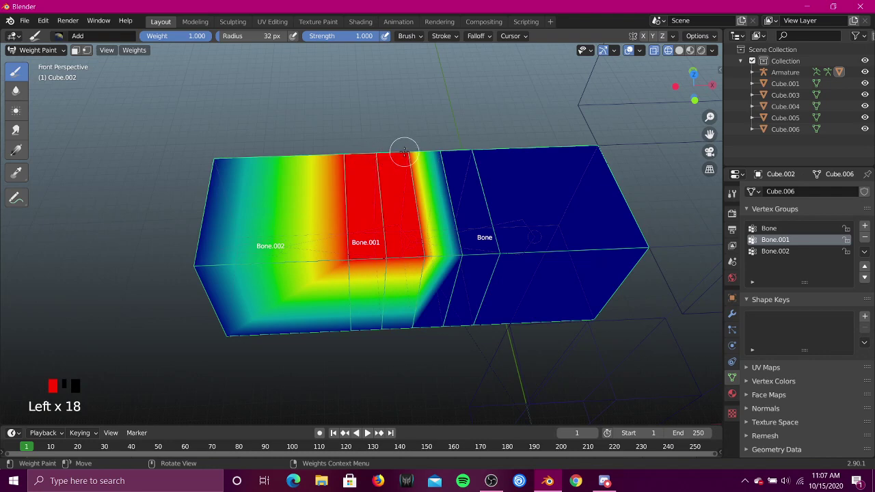
Step: Paint full Bone.001 weight onto the same three loops along the arm's bottom front edge
key("shift+grave")
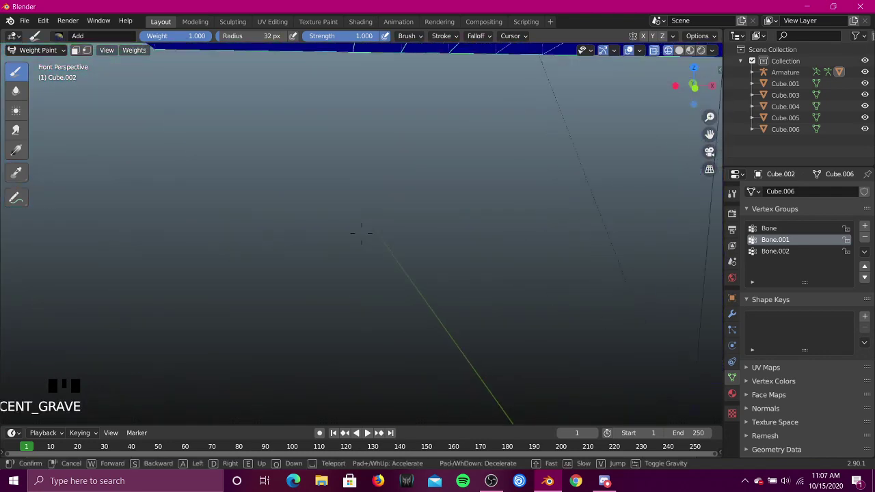
left_click(358, 199)
left_click(357, 209)
left_click(367, 214)
left_click(368, 215)
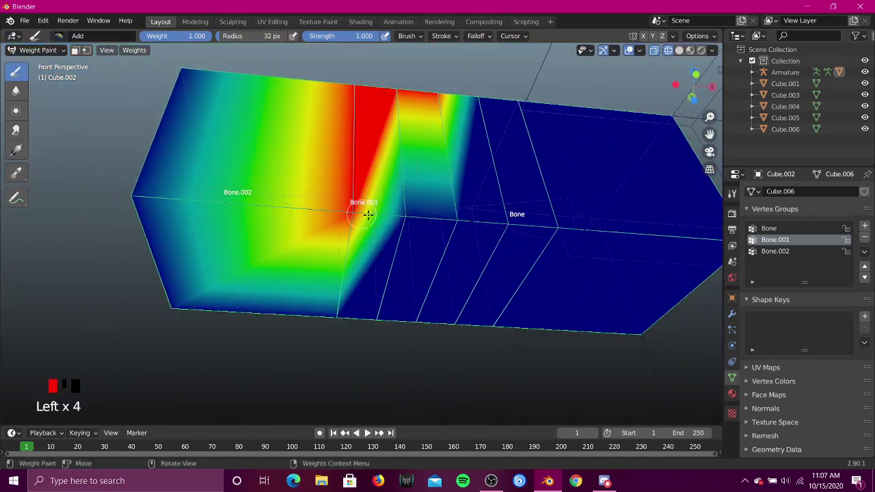
left_click(393, 217)
left_click(398, 218)
left_click(398, 219)
left_click(449, 223)
left_click(450, 223)
left_click(453, 221)
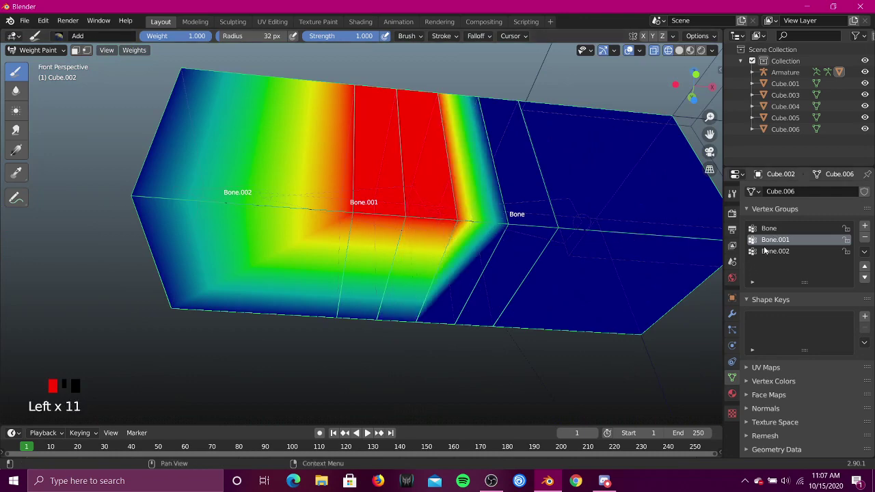
Step: Paint full Bone.001 weight onto the same three loops along the arm's bottom back edge
key("shift+grave")
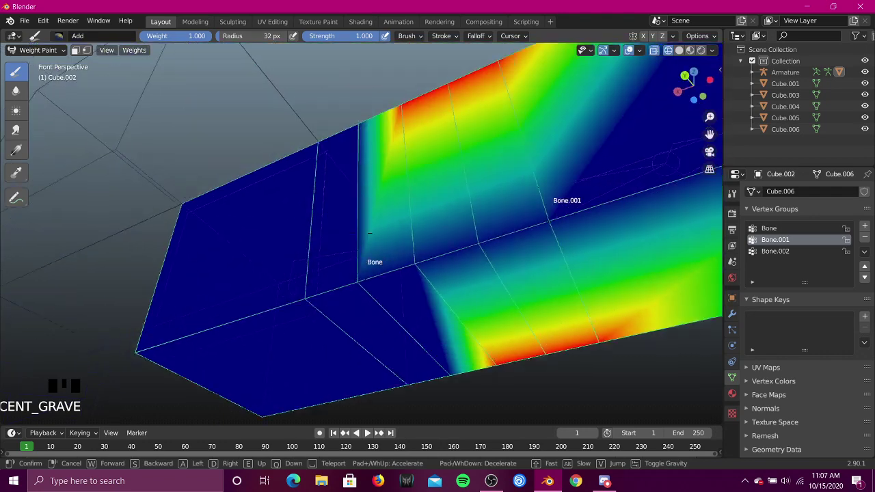
left_click(376, 250)
left_click(409, 245)
left_click(405, 249)
left_click(396, 256)
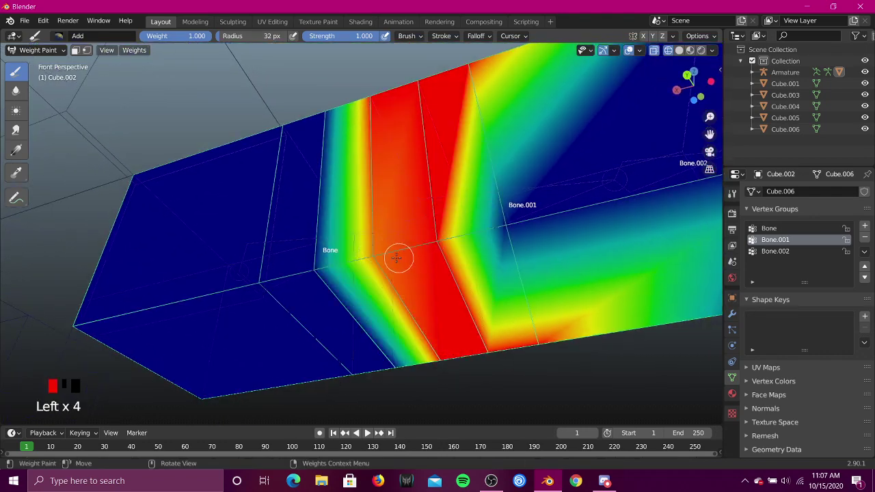
left_click(396, 255)
left_click(505, 239)
left_click(510, 222)
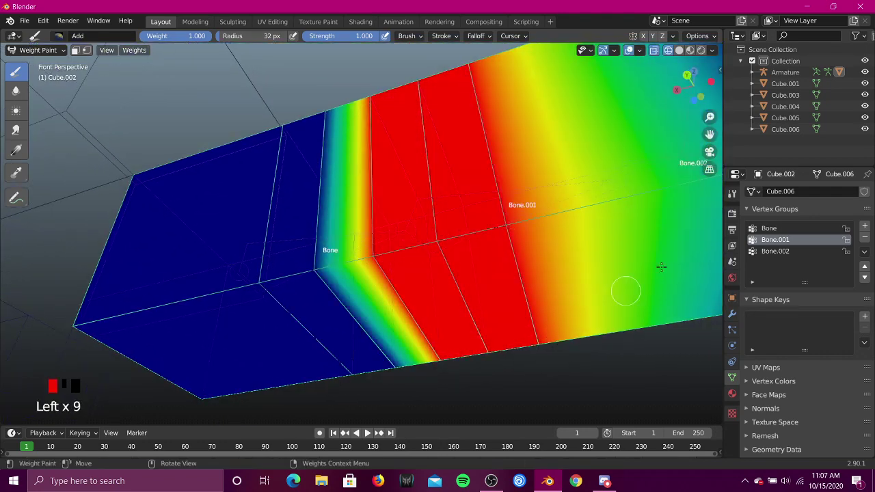
Step: Select the Bone vertex group and paint full weight onto the two loops nearest the shoulder along the arm's top back edge
left_click(769, 228)
key("grave")
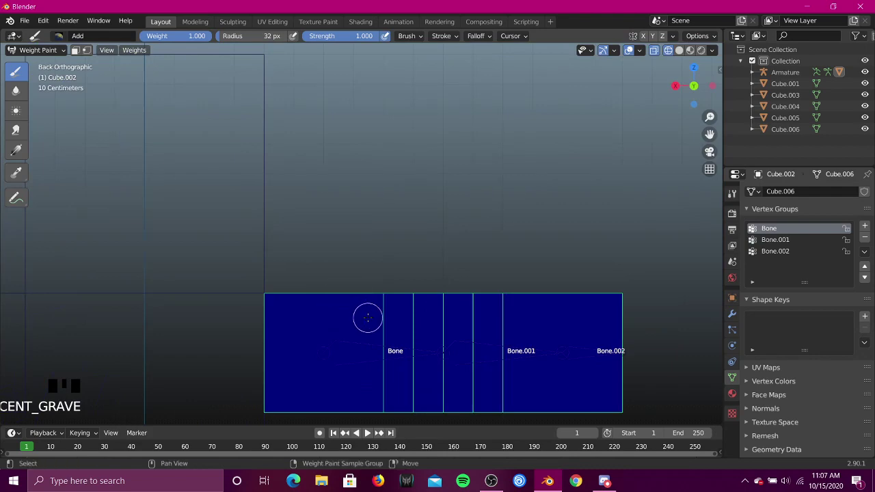
scroll(445, 351, "up", 2)
key("shift+grave")
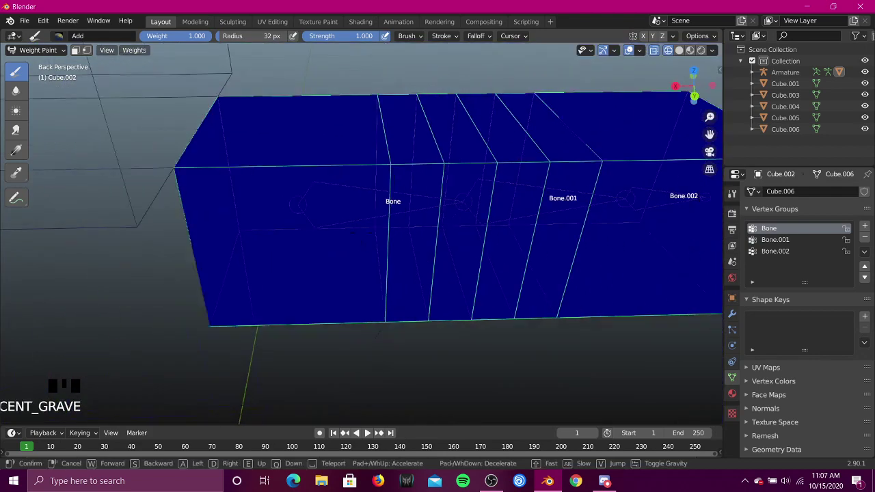
left_click(361, 233)
left_click(339, 185)
left_click(339, 184)
left_click(337, 184)
left_click(336, 185)
left_click(314, 183)
left_click(294, 183)
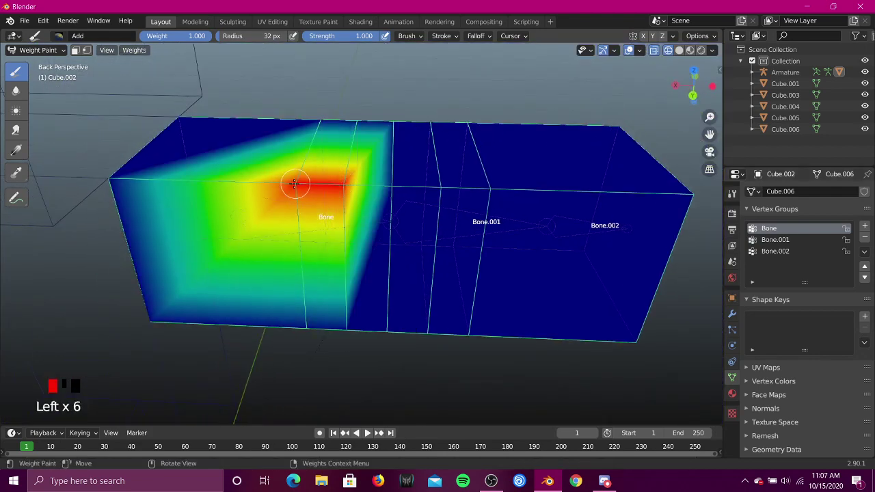
Step: Paint full Bone weight onto the two back corners of the arm's shoulder end
left_click(112, 179)
left_click(112, 180)
left_click(112, 180)
left_click(111, 180)
left_click(111, 180)
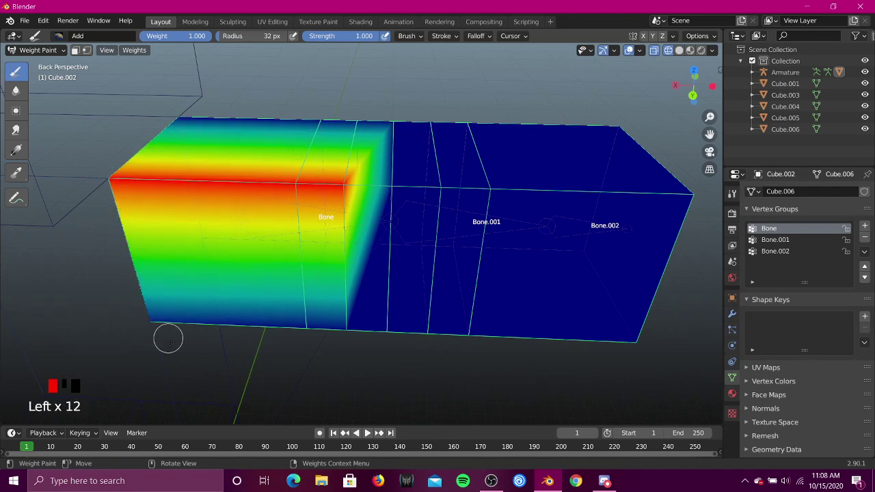
left_click(153, 323)
left_click(151, 322)
Step: Paint full Bone weight onto the two loops nearest the shoulder along the arm's bottom back edge
left_click(268, 322)
left_click(301, 324)
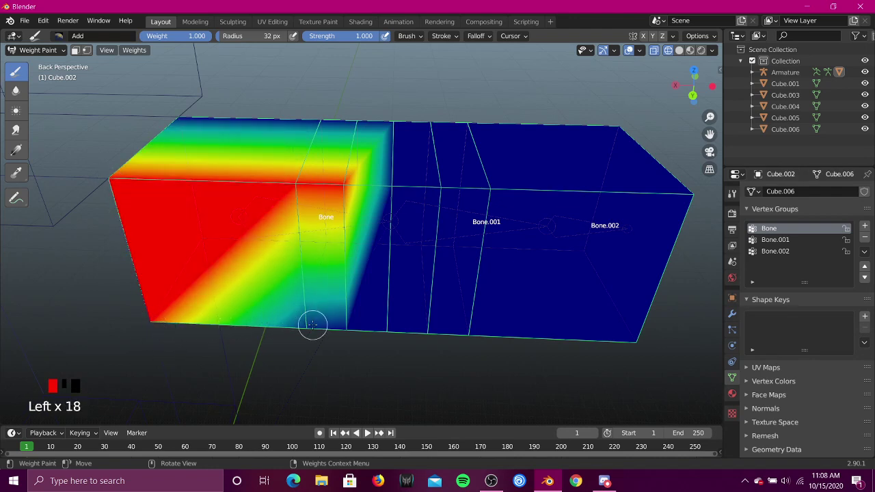
left_click(312, 324)
left_click(311, 327)
left_click(309, 329)
left_click(335, 330)
left_click(339, 326)
left_click(342, 322)
left_click(345, 320)
left_click(352, 291)
left_click(359, 266)
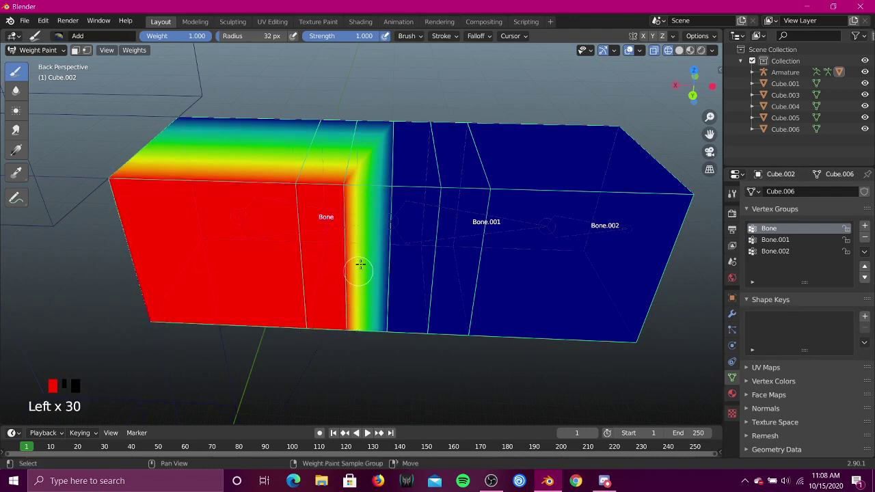
Step: Paint full Bone weight along the arm's top front edge, covering the two loops nearest the shoulder and the shoulder corner
key("shift+grave")
key("s")
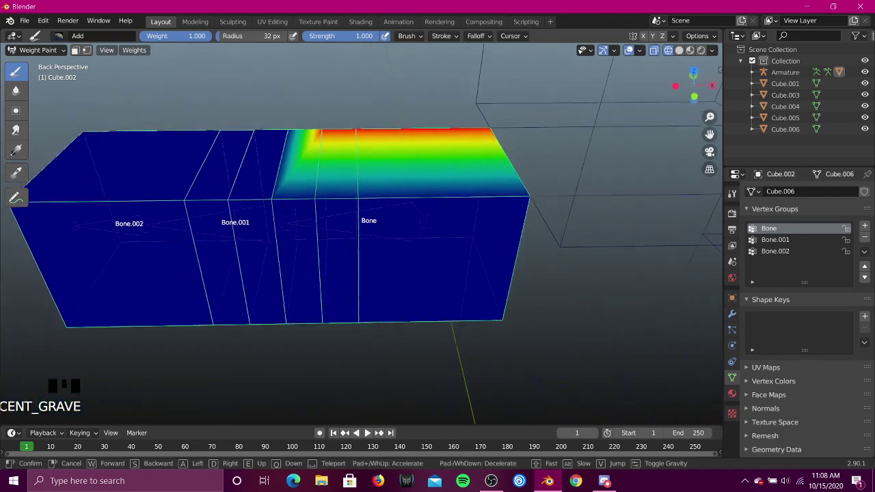
left_click(362, 233)
left_click(322, 204)
left_click(322, 200)
left_click(355, 198)
left_click(357, 198)
left_click(360, 198)
left_click(360, 198)
left_click(361, 198)
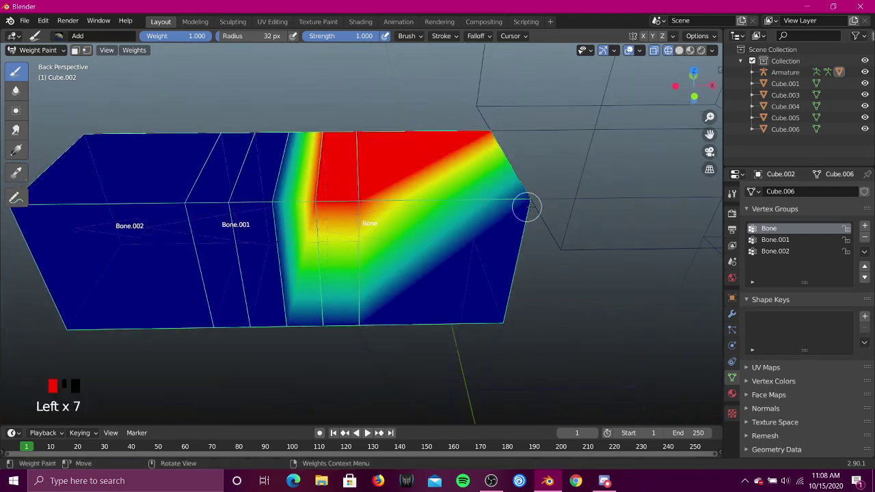
left_click(527, 201)
left_click(527, 199)
left_click(523, 202)
left_click(517, 205)
Step: Paint full Bone weight along the arm's bottom front edge, covering the two loops nearest the shoulder and the shoulder corner
key("shift+grave")
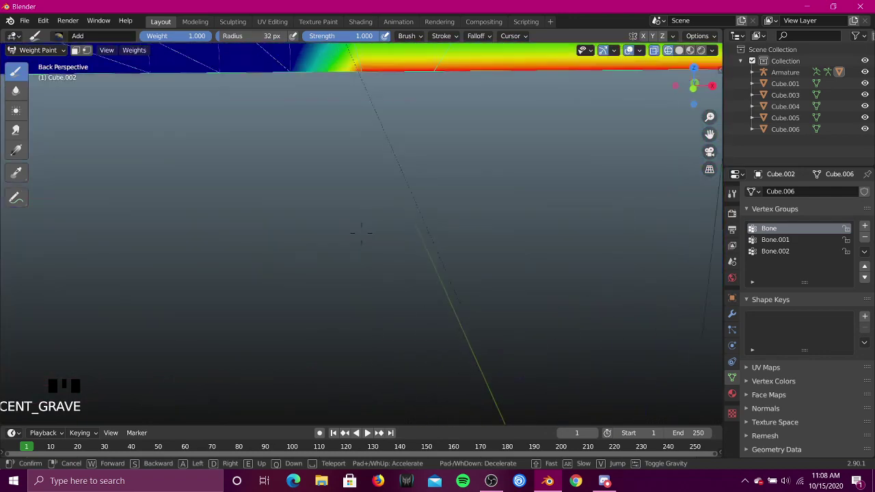
key("s")
left_click(362, 233)
left_click(329, 193)
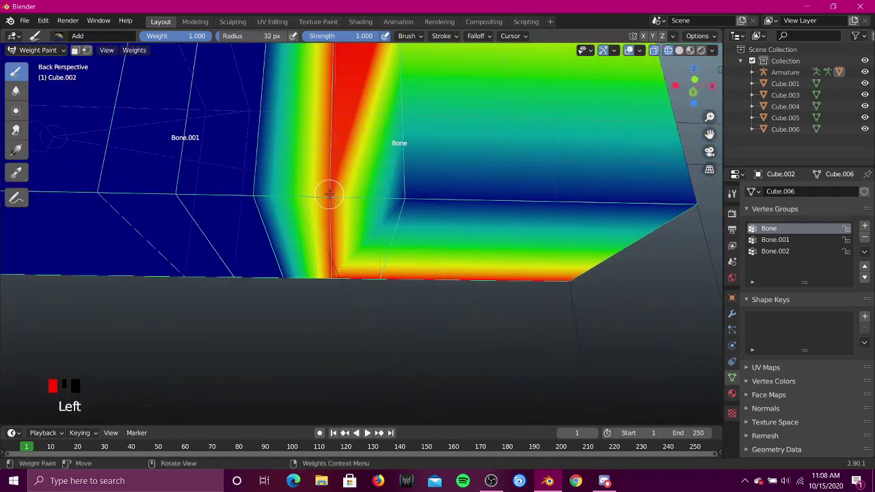
left_click(330, 194)
left_click(406, 194)
left_click(414, 196)
left_click(685, 221)
left_click(689, 210)
left_click(691, 201)
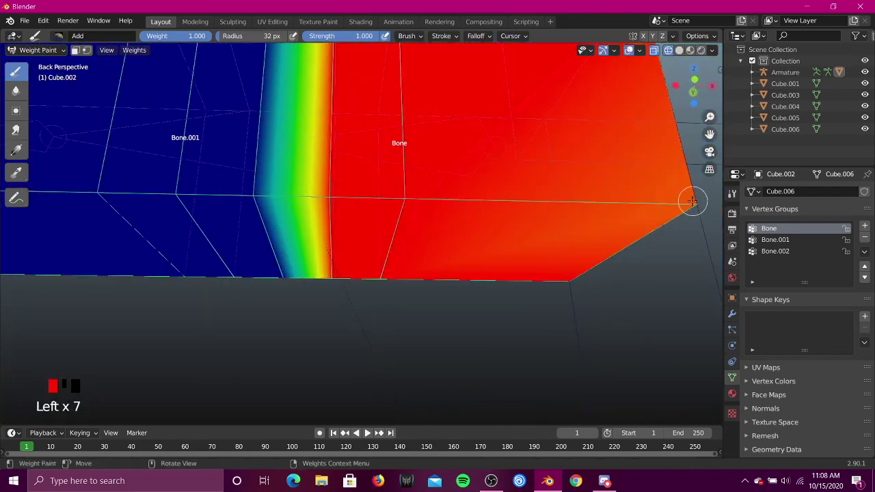
left_click(677, 201)
Step: Return the arm to Object Mode and show the model in Material Preview shading
key("shift+grave")
key("s")
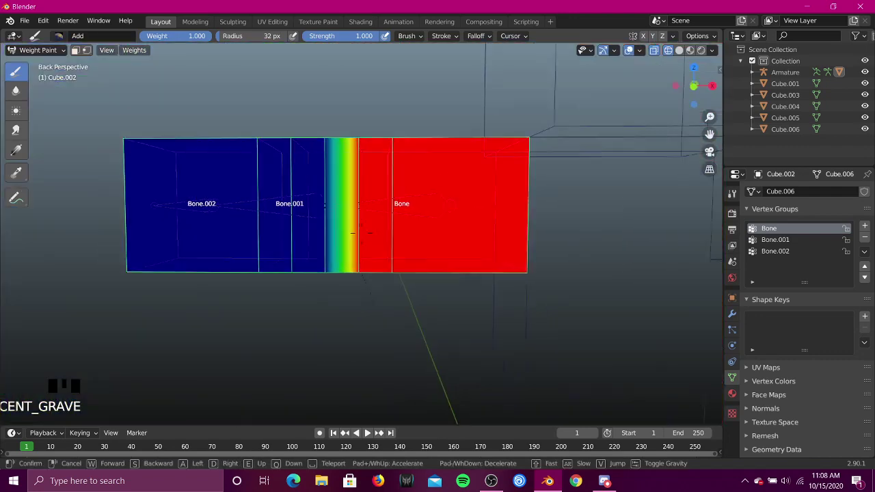
left_click(361, 233)
key("ctrl+Tab")
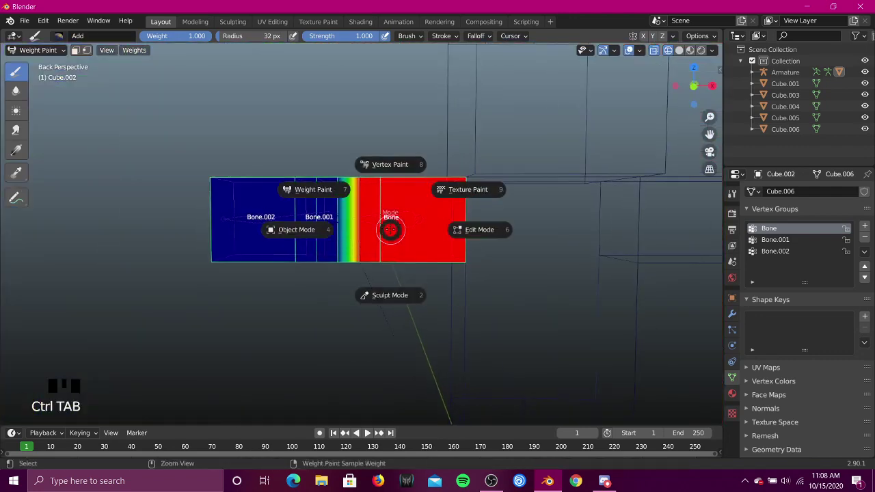
left_click(331, 229)
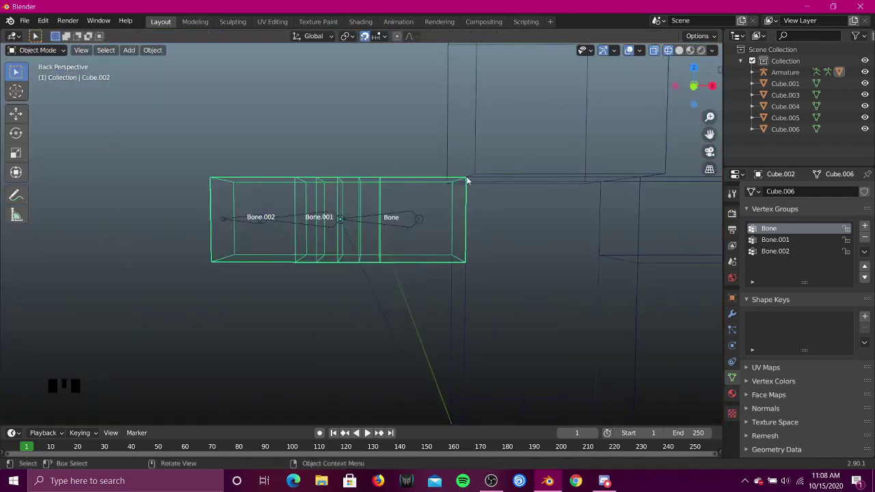
key("z")
left_click(453, 230)
left_click(436, 125)
Step: View the arm from the top, select the armature and put it in Pose Mode
key("shift+grave")
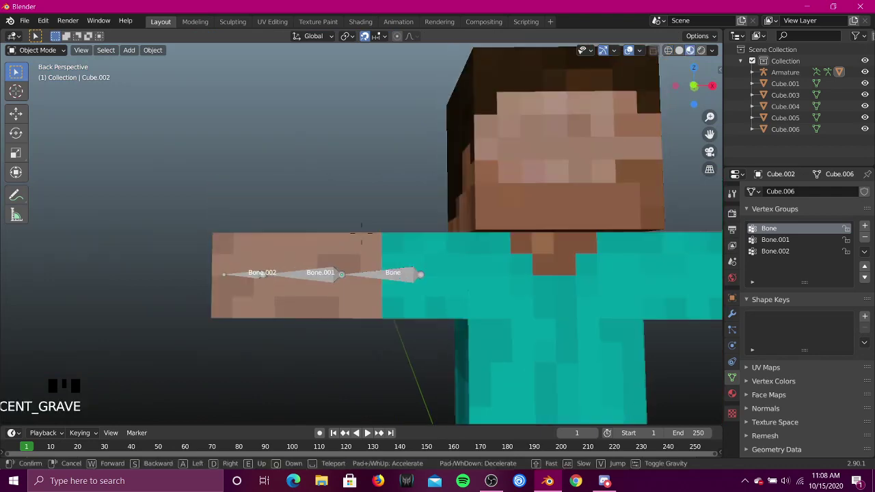
key("w")
key("s")
left_click(361, 233)
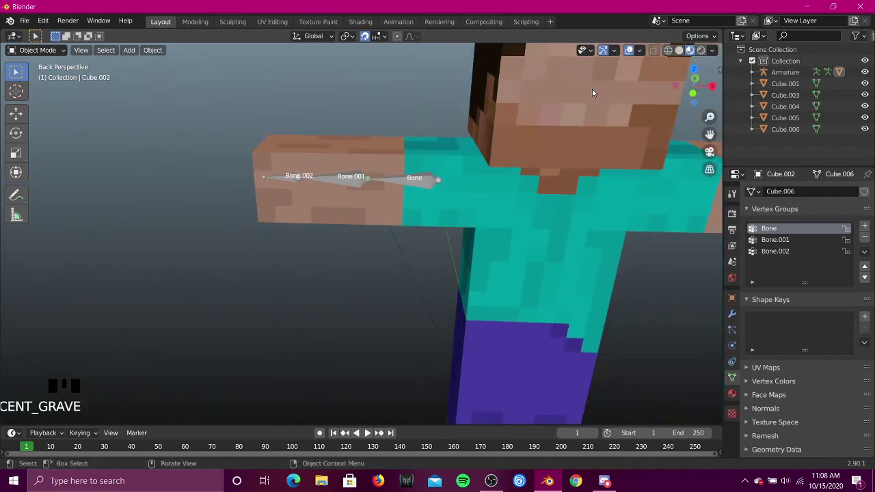
left_click(693, 69)
scroll(411, 295, "down", 6)
middle_click_drag(412, 296, 444, 414, "shift")
scroll(442, 390, "up", 8)
middle_click_drag(425, 213, 440, 282, "shift")
left_click(428, 243)
key("ctrl+Tab")
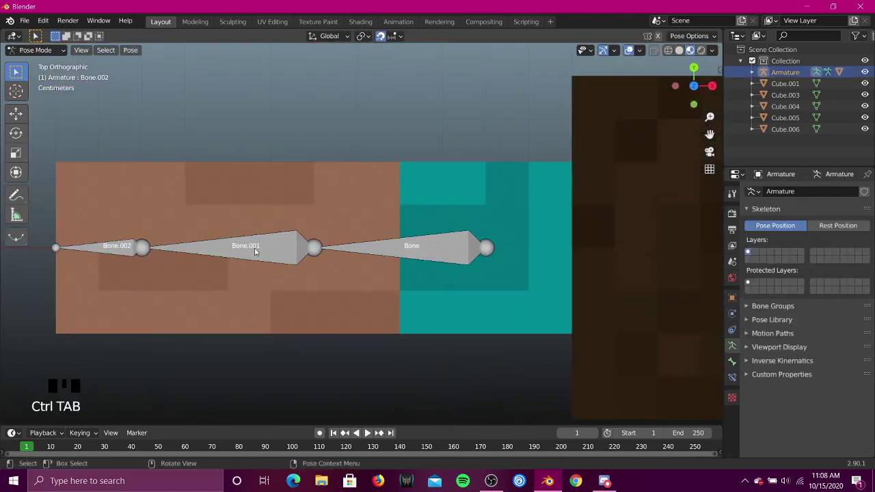
key("ctrl+Tab")
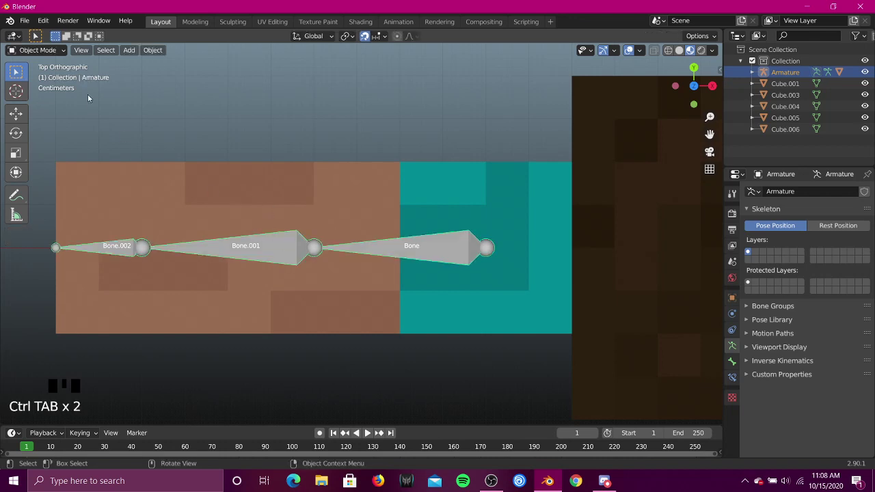
left_click(38, 50)
left_click(34, 88)
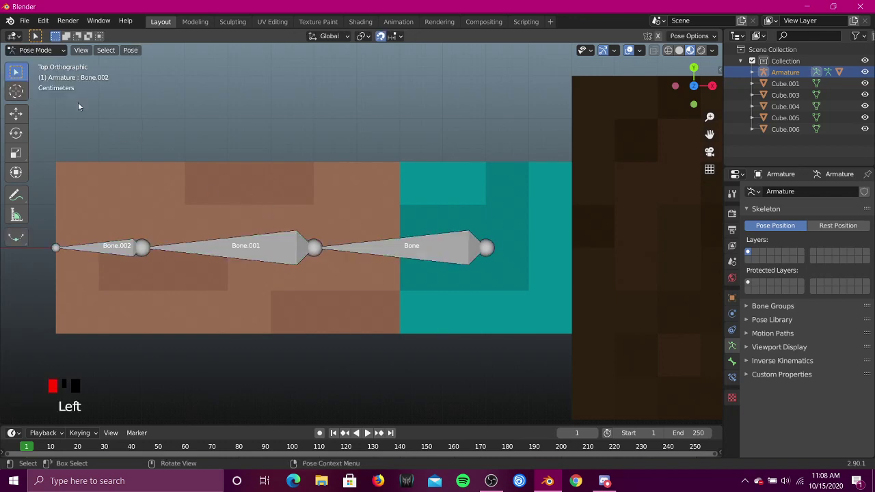
Step: Rotate Bone.001 by -90 degrees about the global Z axis to bend the arm at the elbow
left_click(262, 249)
key("r")
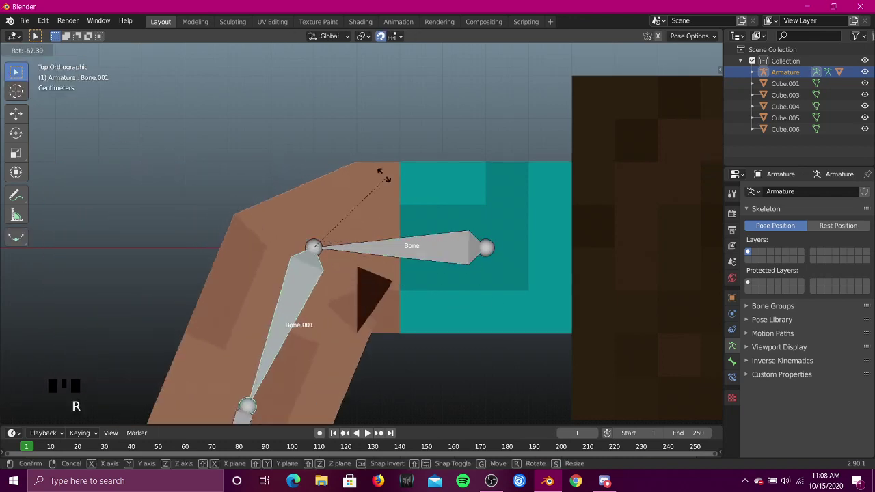
right_click(405, 181)
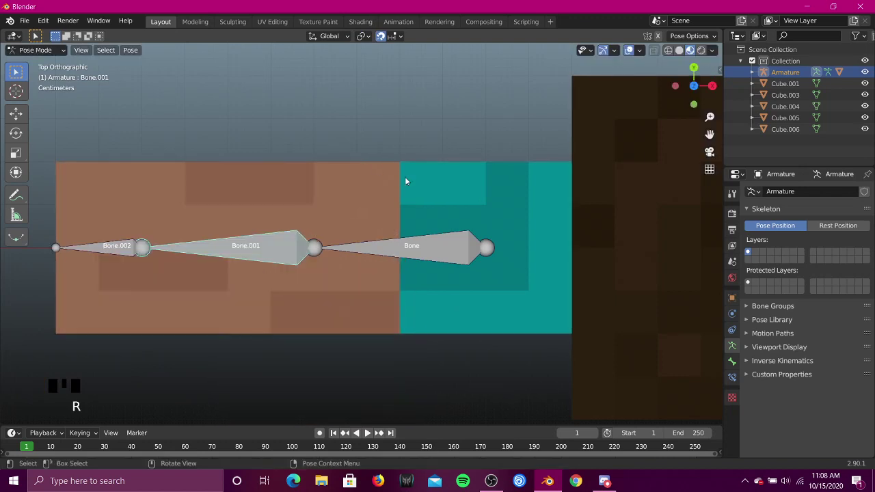
type("r")
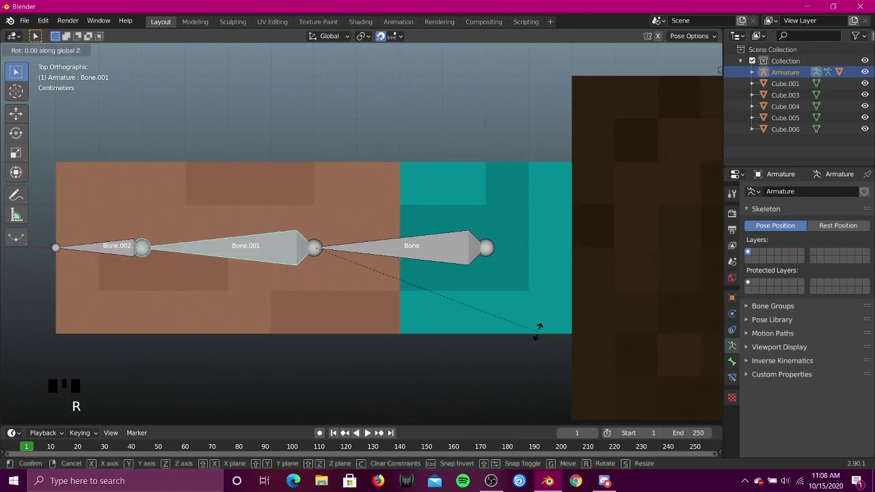
type("-90")
key("Return")
middle_click_drag(536, 336, 520, 183, "shift")
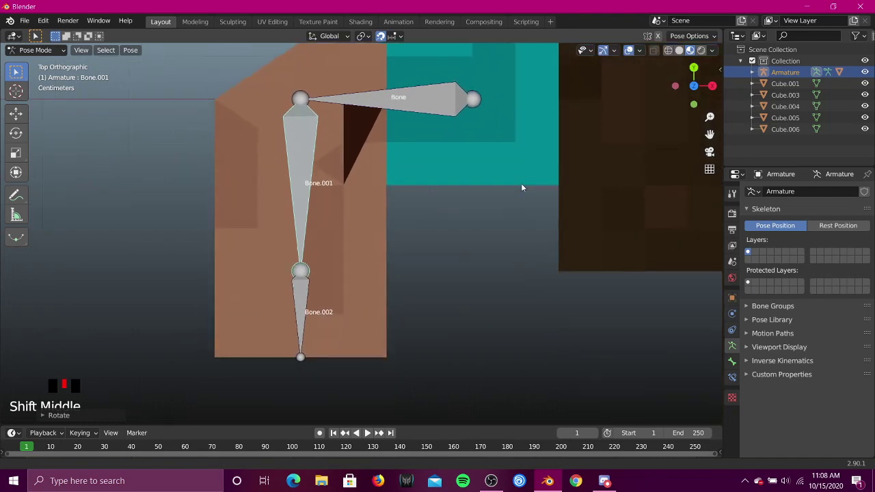
scroll(458, 243, "up", 2)
middle_click_drag(384, 162, 384, 262, "shift")
Step: Test the arm's deformation by freely rotating Bone, Bone.002 and Bone.001 in turn, cancelling each rotation
left_click(423, 198)
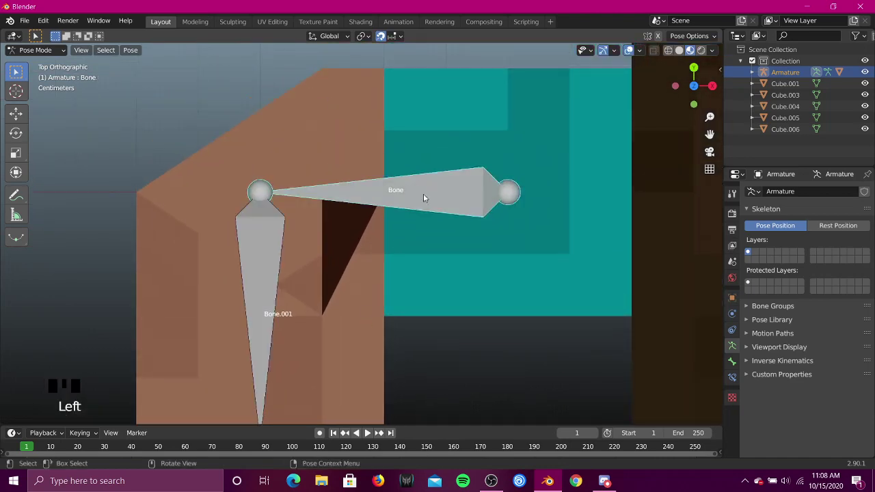
key("r")
key("r")
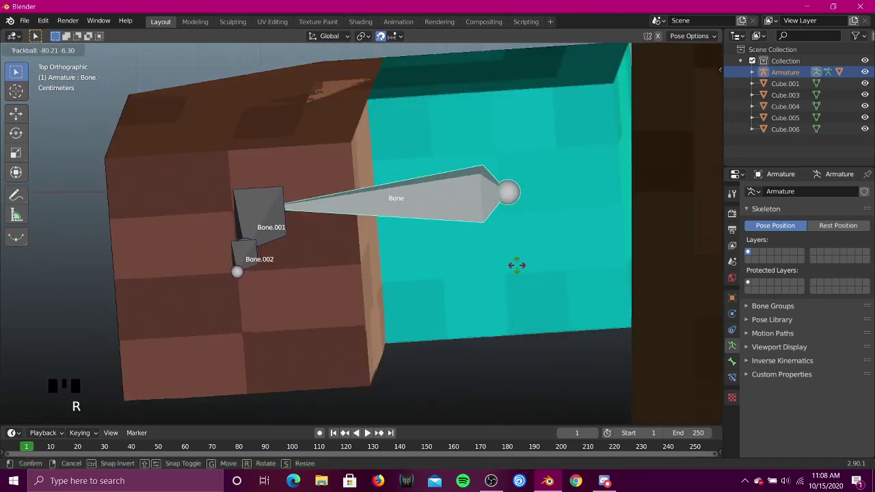
right_click(516, 266)
scroll(376, 283, "down", 5)
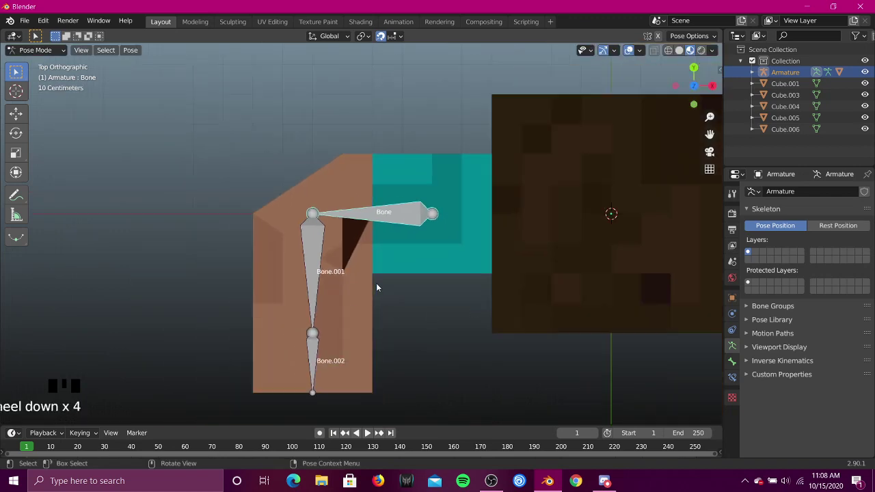
left_click(313, 319)
key("r")
key("r")
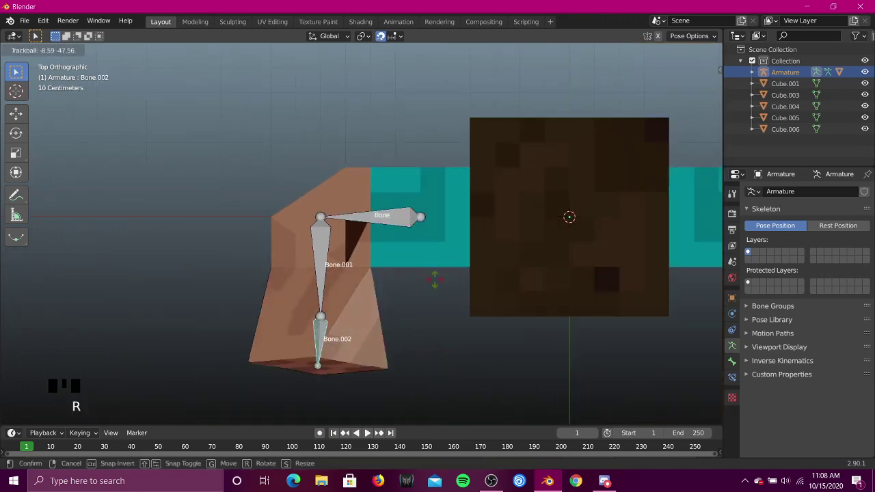
right_click(308, 242)
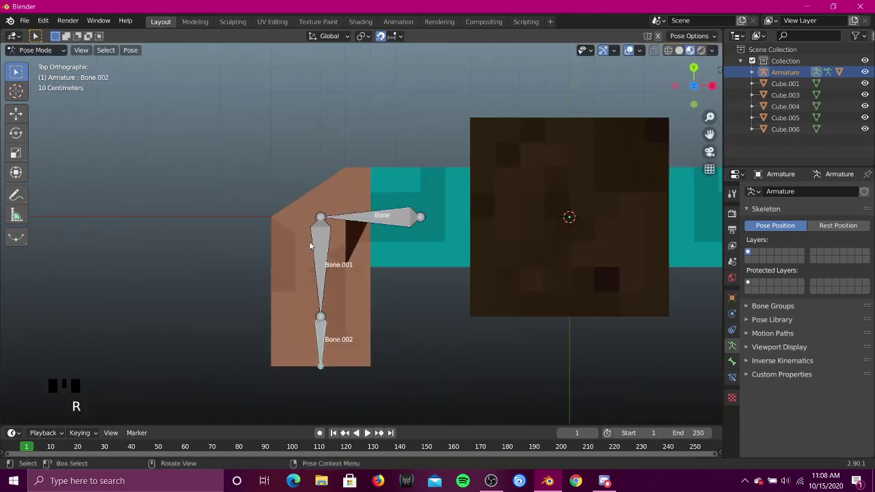
left_click(327, 238)
key("r")
key("r")
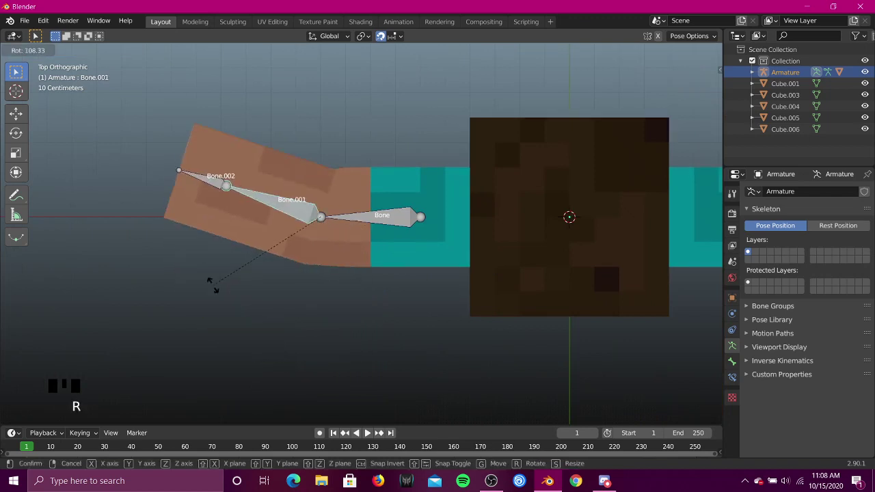
right_click(354, 267)
Step: Leave Pose Mode, select the right arm mesh and add a Basis shape key plus two further shape keys
scroll(352, 263, "up", 2)
key("ctrl+Tab")
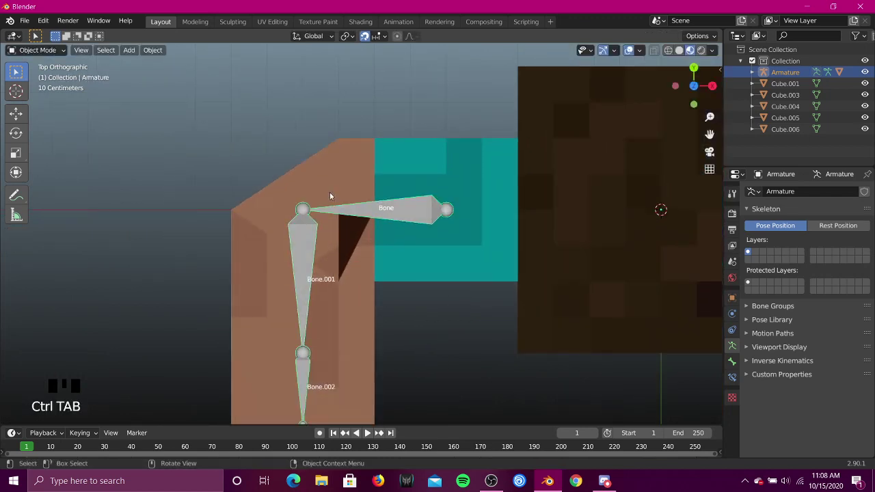
left_click(329, 192)
middle_click_drag(576, 223, 384, 172, "shift")
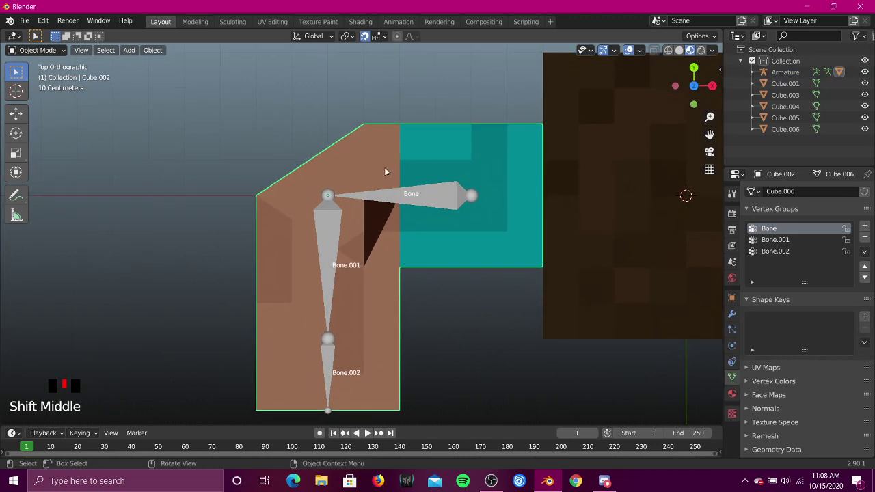
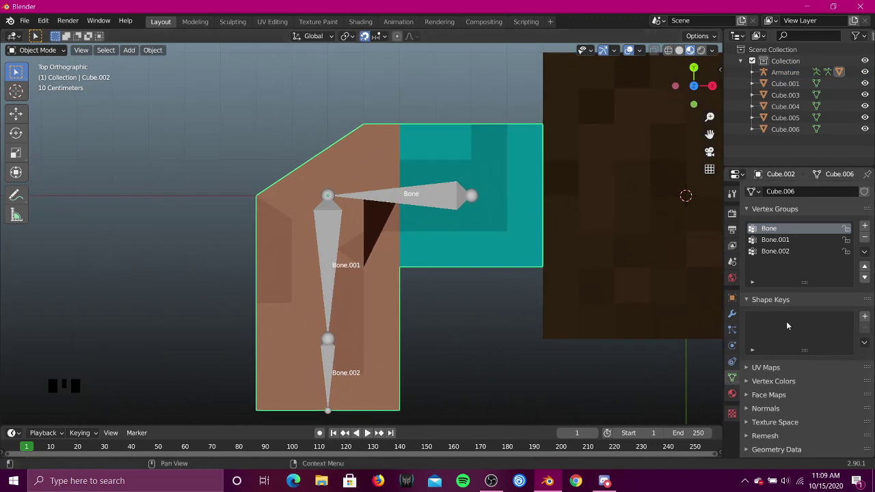
left_click(864, 318)
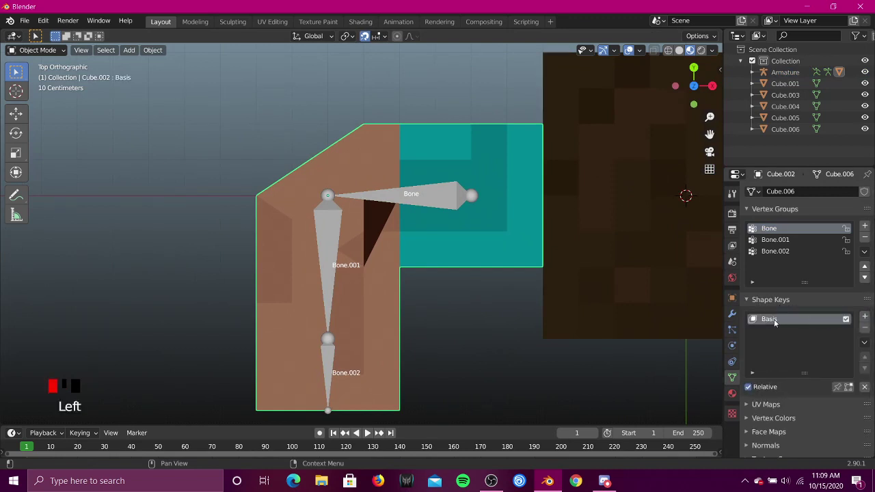
left_click(864, 317)
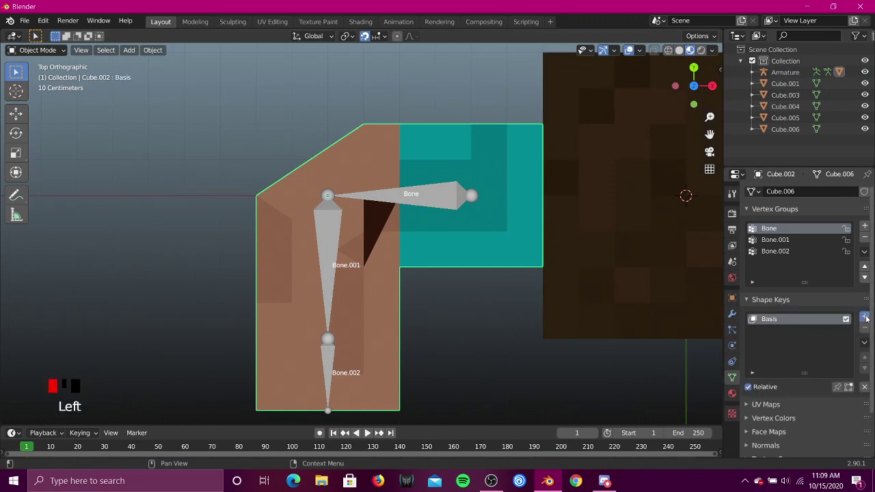
left_click(865, 317)
Step: Rename the two shape keys after Basis as "Bend" and "125 Bend"
left_click(768, 331)
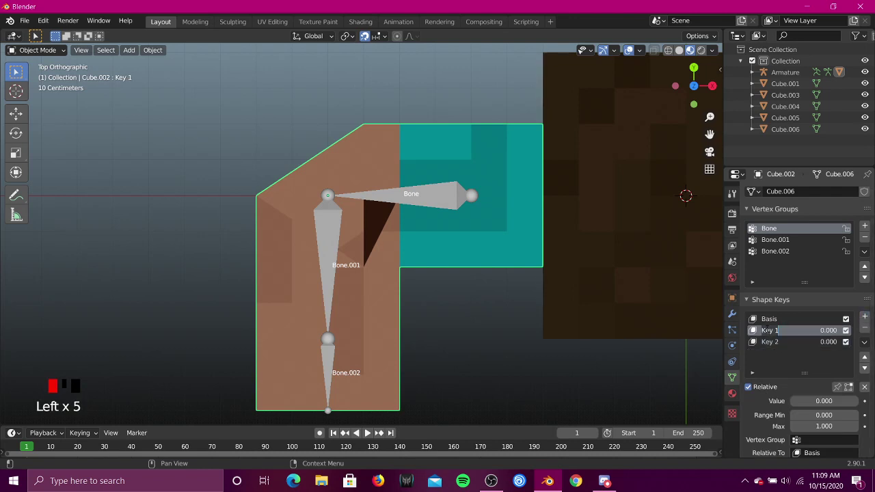
type("Bend")
double_click(777, 342)
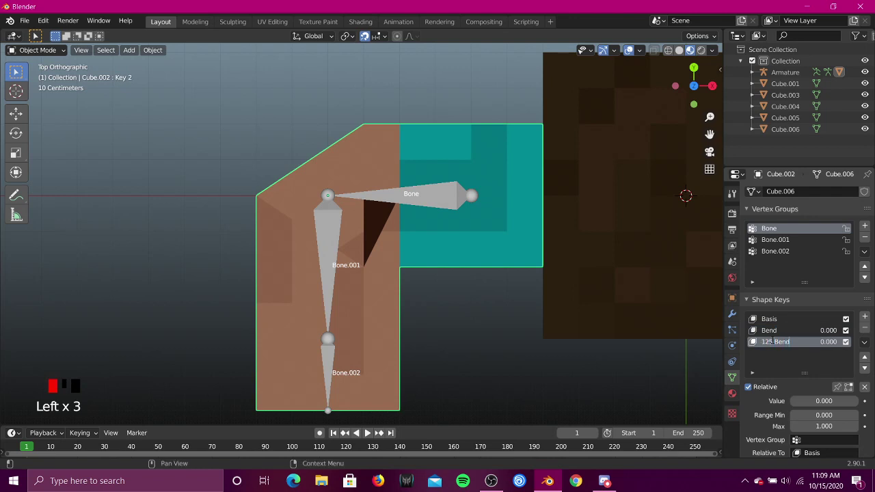
Step: Open the arm in Edit Mode on the Bend key and enable its Armature modifier in Edit Mode and on cage
left_click(795, 332)
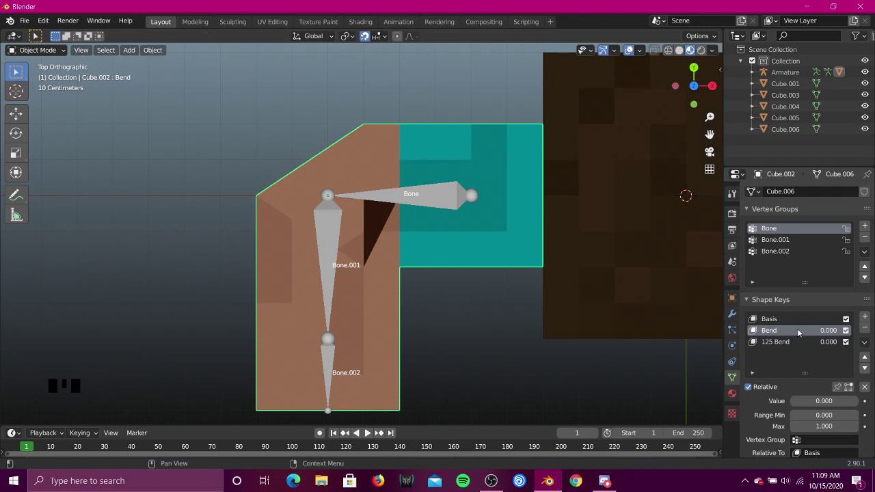
key("Tab")
middle_click_drag(333, 189, 365, 224, "shift")
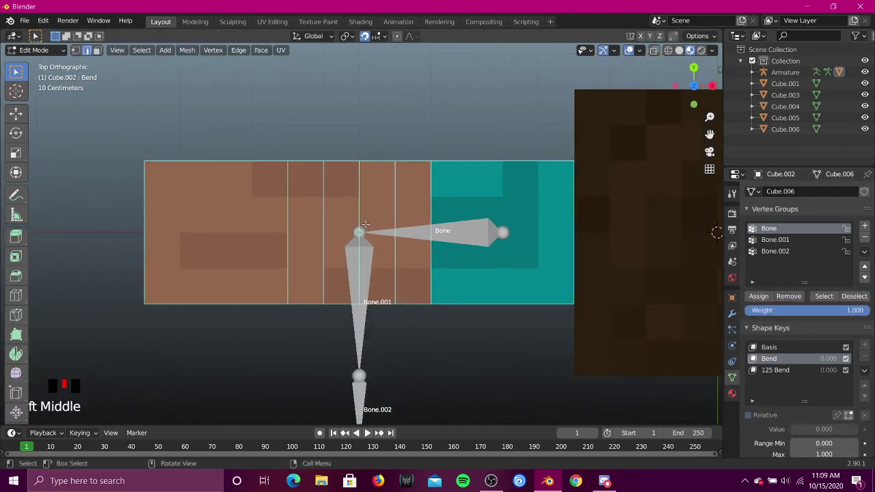
left_click(732, 316)
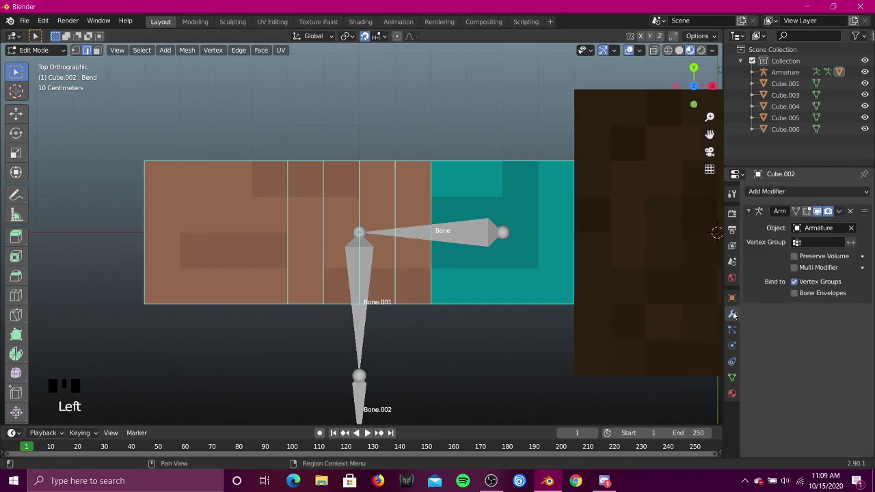
left_click(807, 211)
left_click(795, 211)
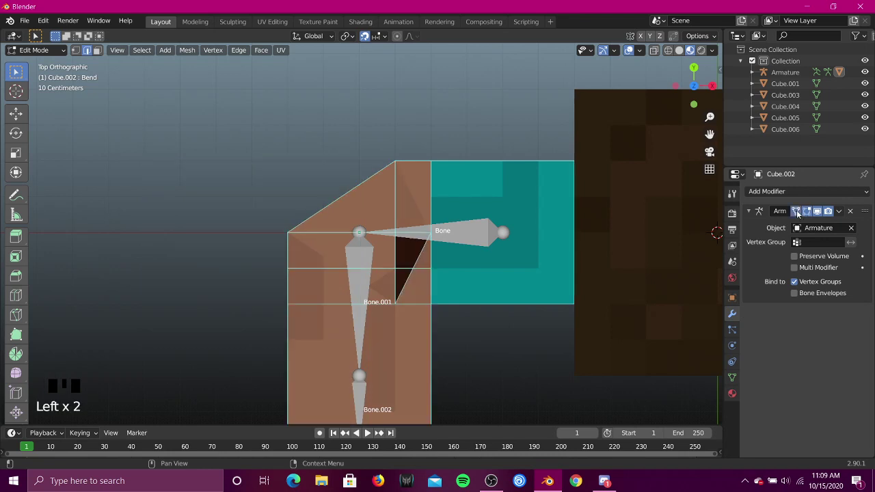
Step: Turn on X-ray, show the arm in Wireframe shading and switch to vertex selection
left_click(654, 50)
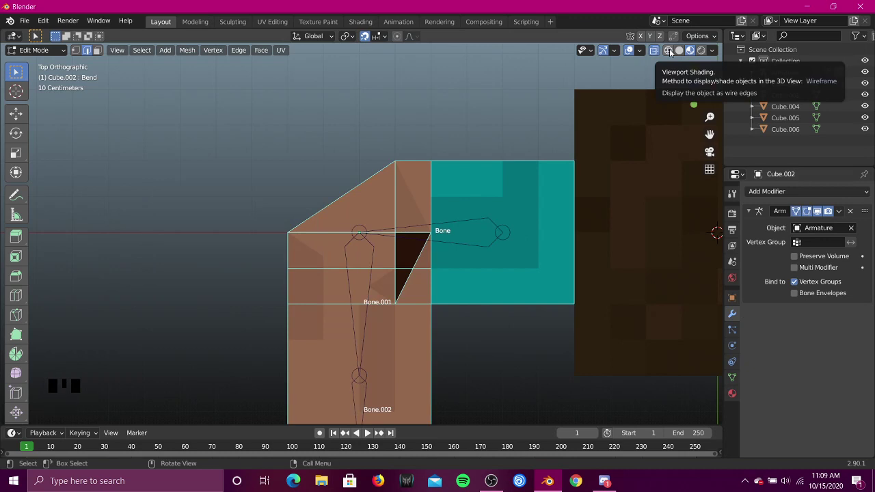
left_click(670, 52)
middle_click_drag(463, 183, 466, 173, "shift")
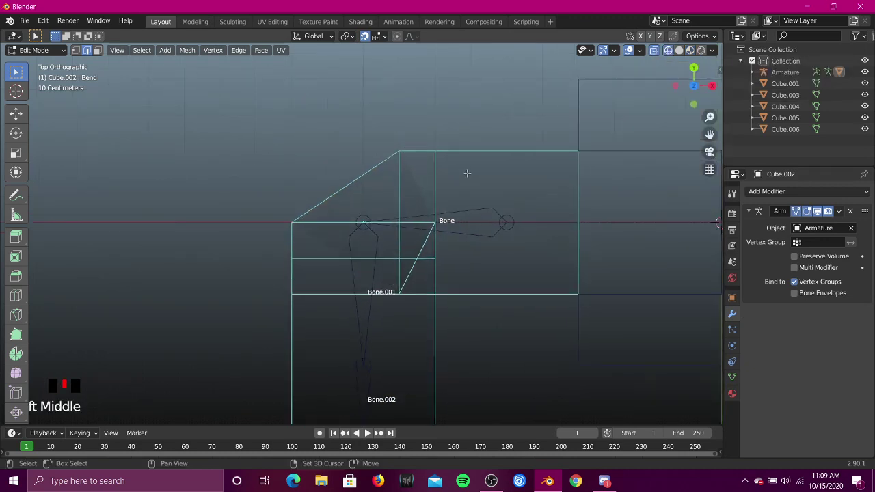
left_click(76, 50)
Step: In the Bend key, move the outer elbow corner vertices up along global Y until level with the upper arm's outer edge
scroll(253, 219, "up", 7)
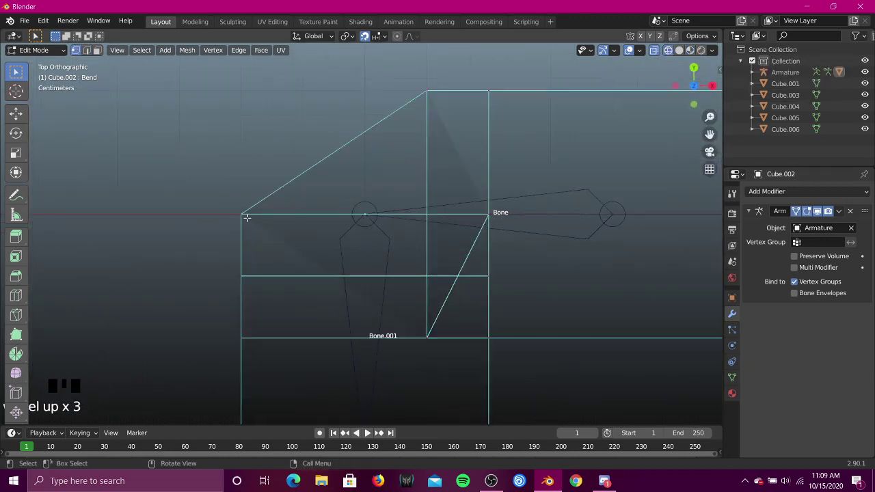
middle_click_drag(230, 215, 423, 309, "shift")
left_click(732, 377)
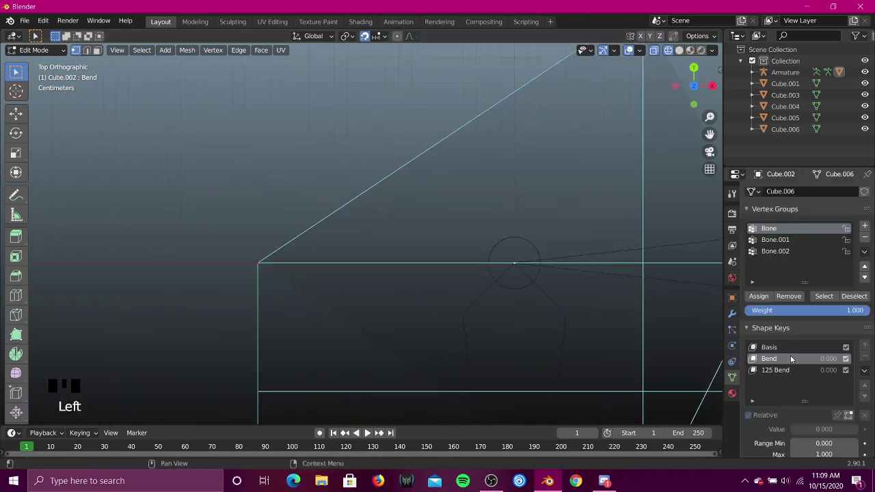
left_click(178, 221)
left_click_drag(164, 207, 334, 324)
scroll(340, 301, "down", 3)
middle_click_drag(330, 269, 332, 294, "shift")
key("g")
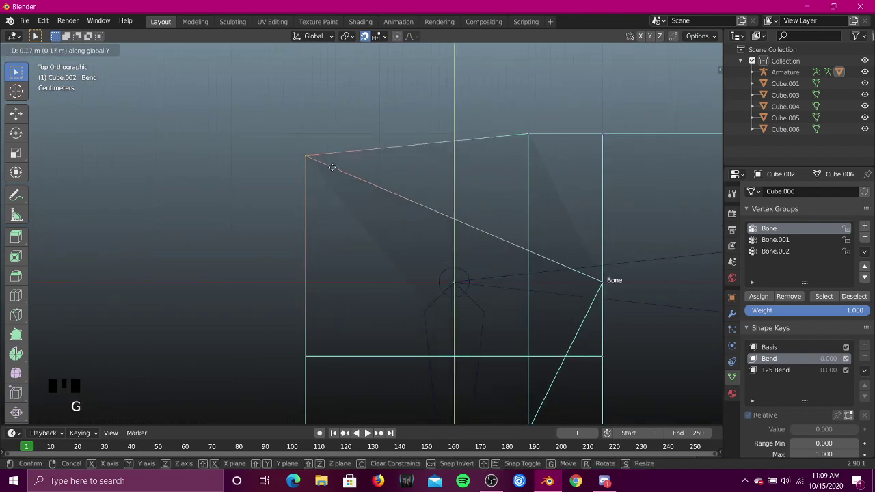
left_click(326, 143)
Step: Move the inner elbow vertices at the end of the slanted edge 0.1 m along global X to the inner corner
middle_click_drag(423, 160, 283, 121, "shift")
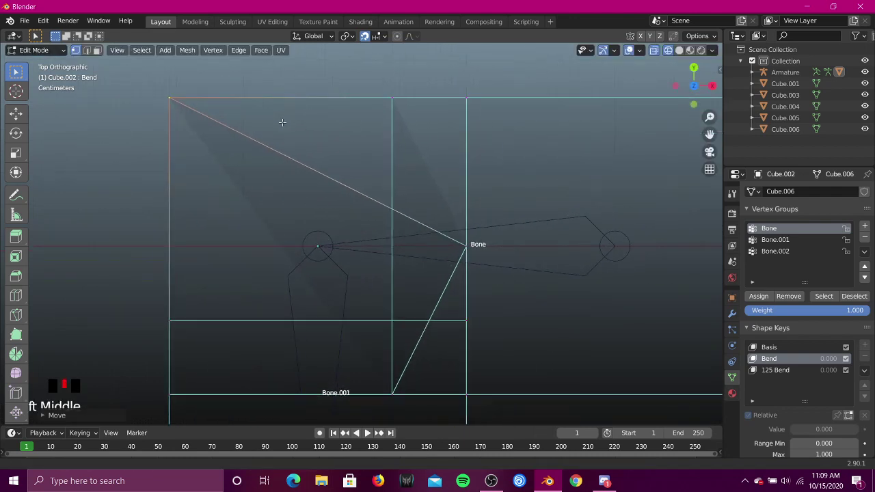
middle_click_drag(533, 285, 522, 245, "shift")
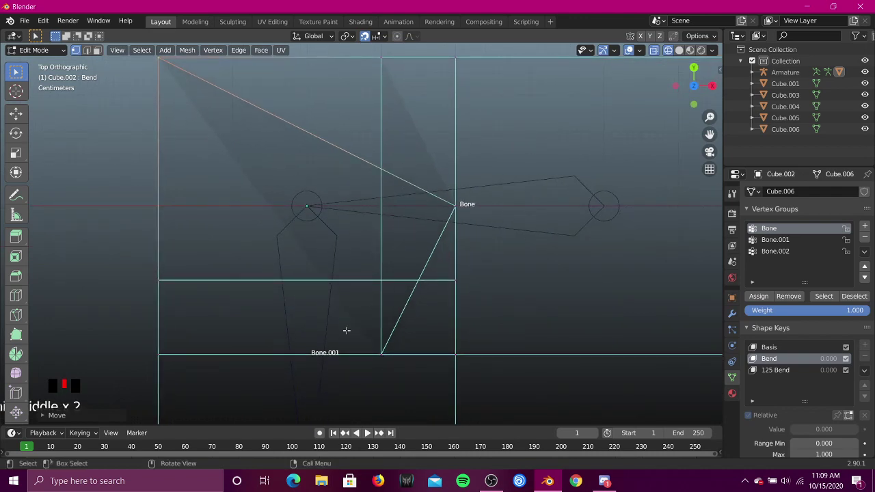
left_click_drag(345, 330, 429, 373)
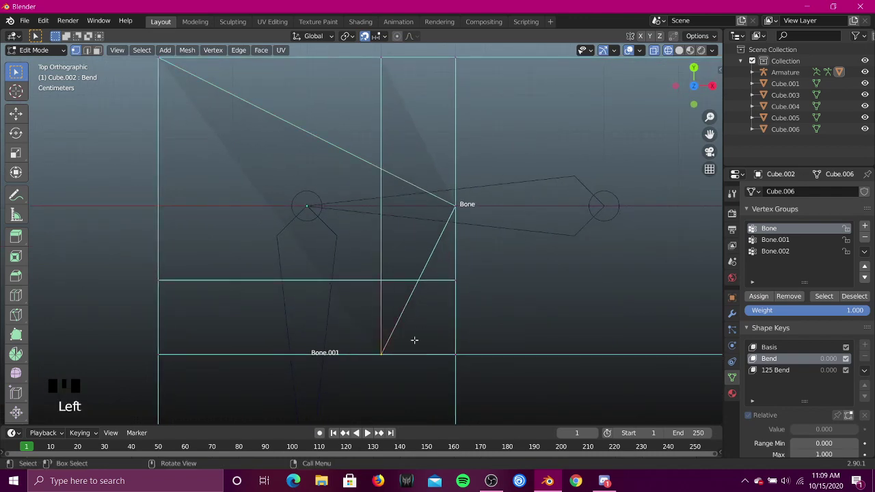
key("g")
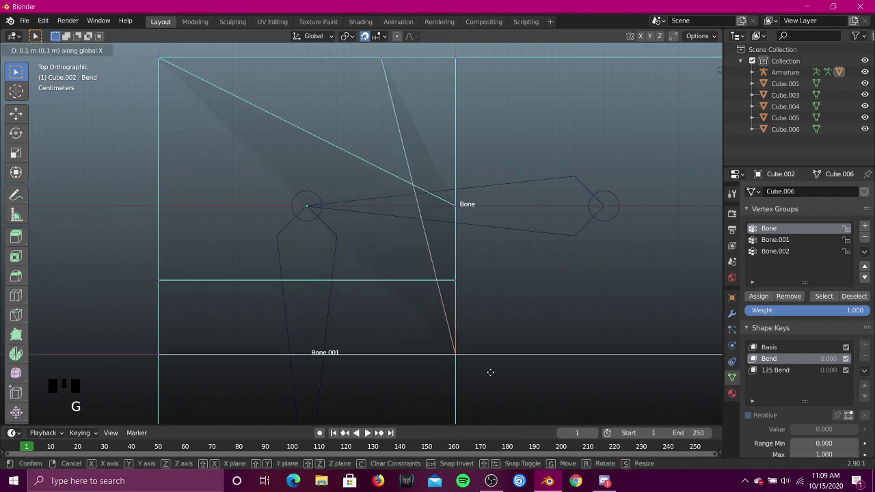
left_click(490, 371)
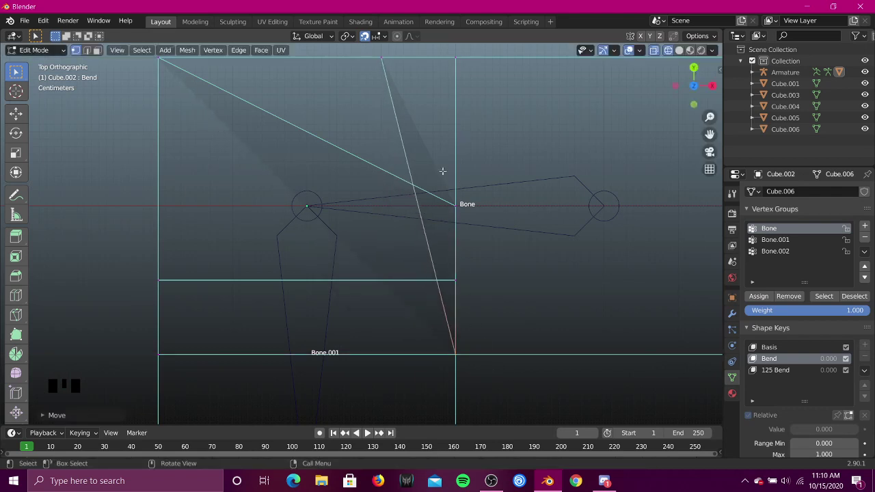
Step: Move the remaining middle-loop vertices on the elbow's inner side down along global Y to the inner corner and check their alignment
left_click_drag(430, 165, 494, 233)
key("g")
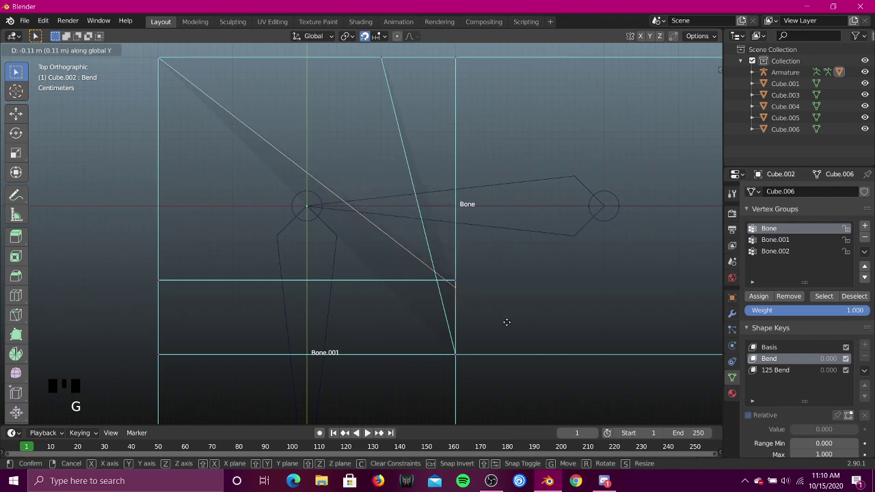
left_click(507, 314)
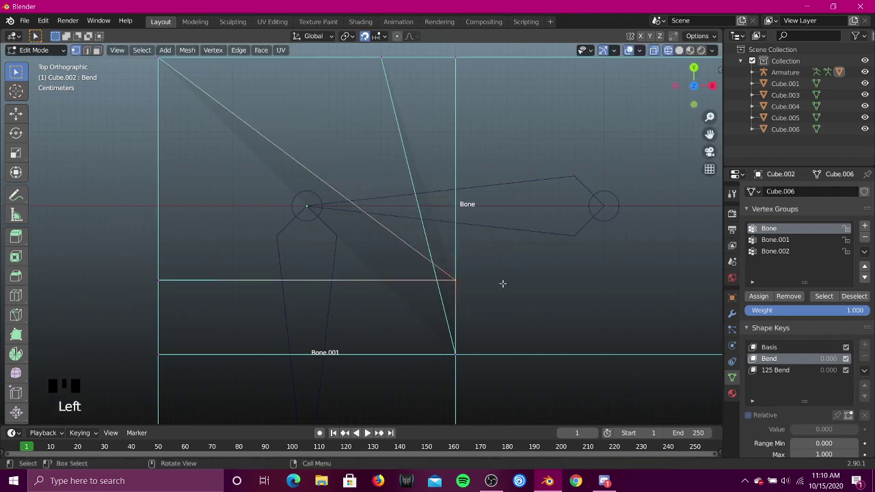
key("g")
left_click(509, 357)
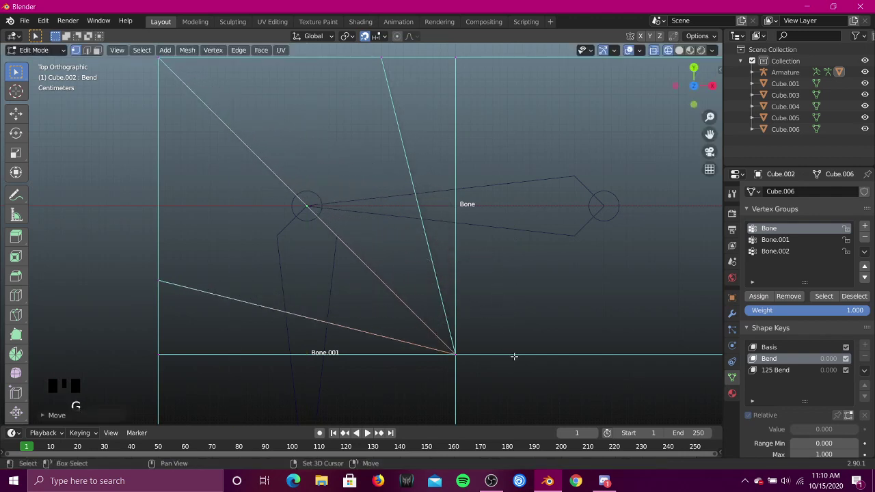
middle_click_drag(514, 356, 451, 287, "shift")
scroll(545, 321, "up", 7)
middle_click_drag(545, 322, 473, 295, "shift")
scroll(503, 333, "up", 5)
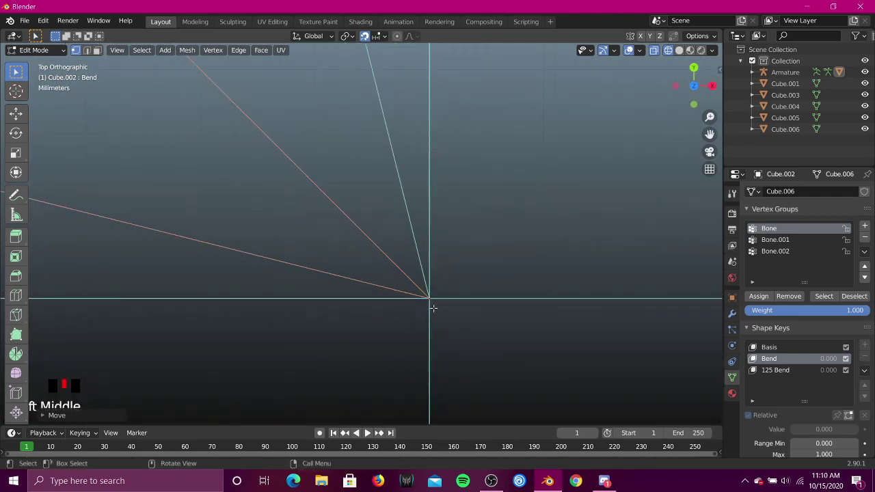
scroll(449, 280, "down", 16)
middle_click_drag(342, 178, 362, 186, "shift")
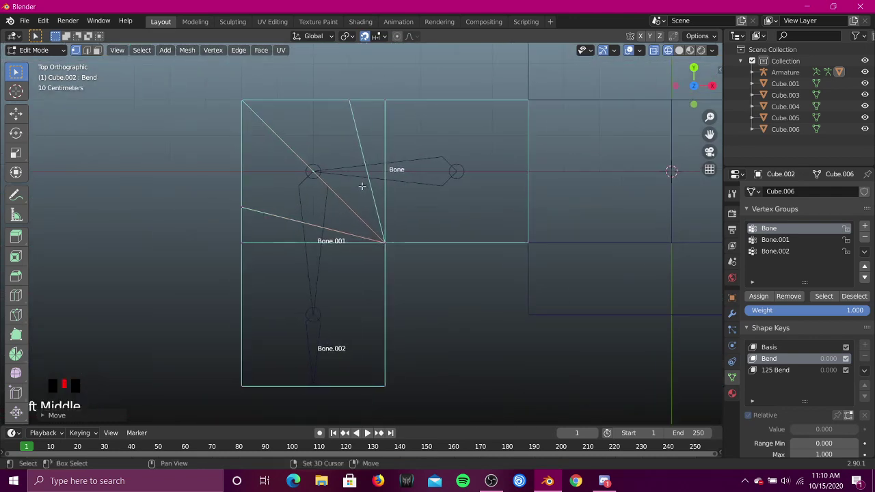
Step: Return the arm to Object Mode, show it in Material Preview shading and keep it selected
key("Tab")
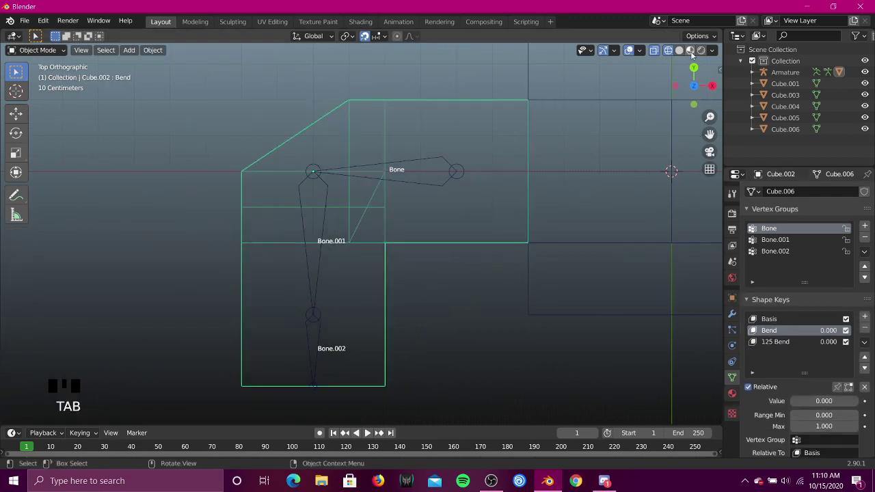
left_click(690, 51)
left_click(411, 64)
left_click(477, 123)
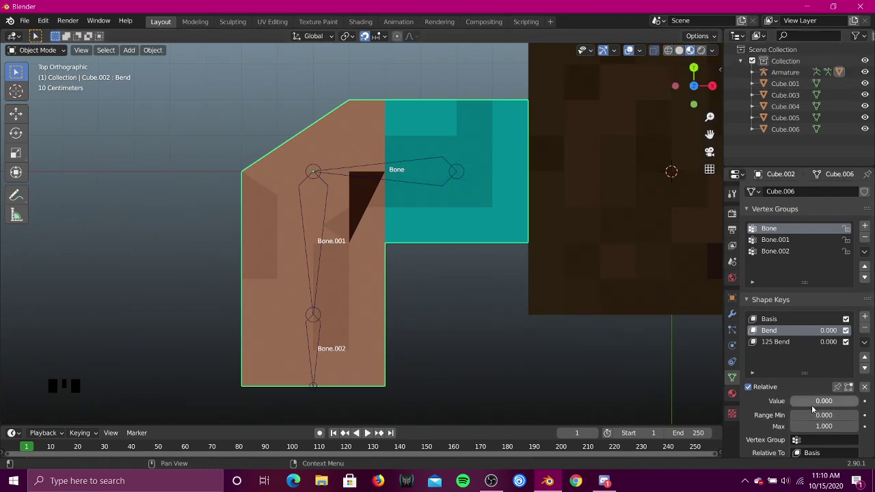
Step: Test the Bend shape key by sliding its value between 0 and 1, and leave it at 1.000
left_click_drag(812, 408, 857, 408)
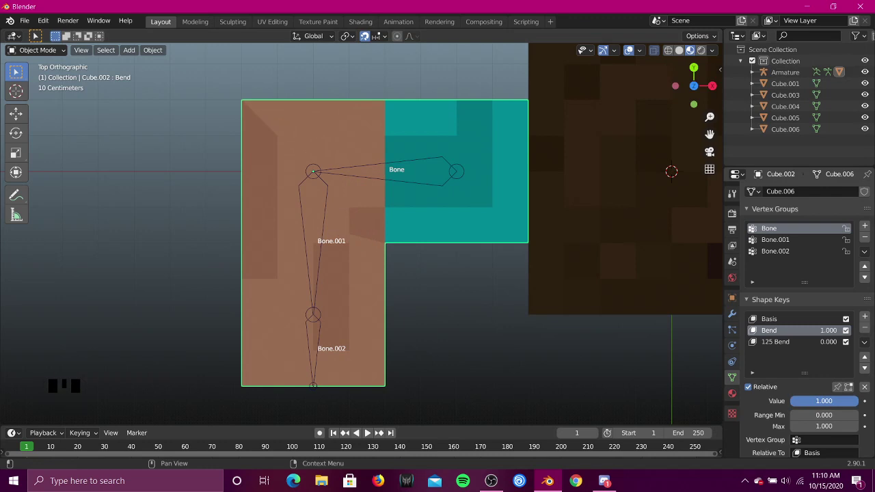
left_click_drag(857, 401, 791, 401)
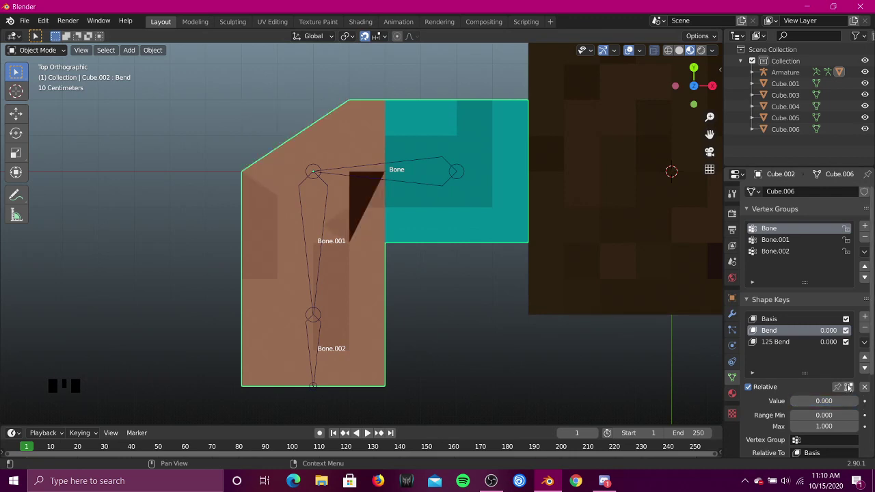
left_click(786, 342)
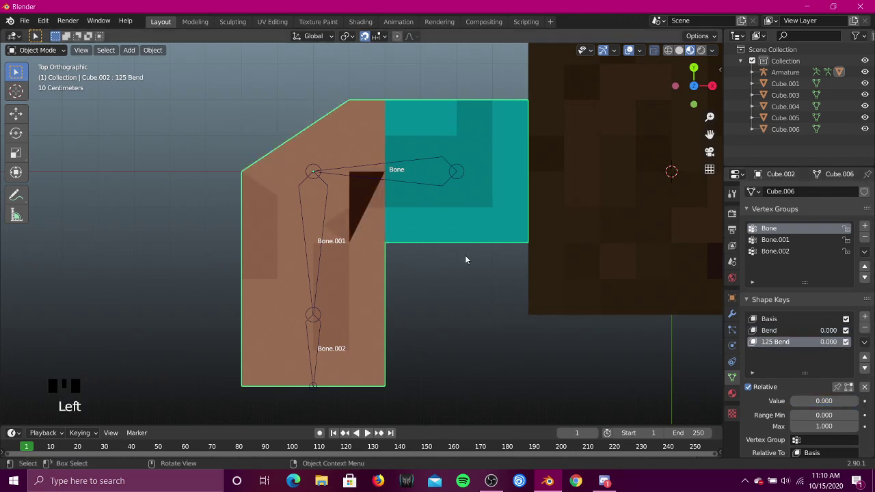
left_click(769, 330)
left_click_drag(796, 402, 860, 404)
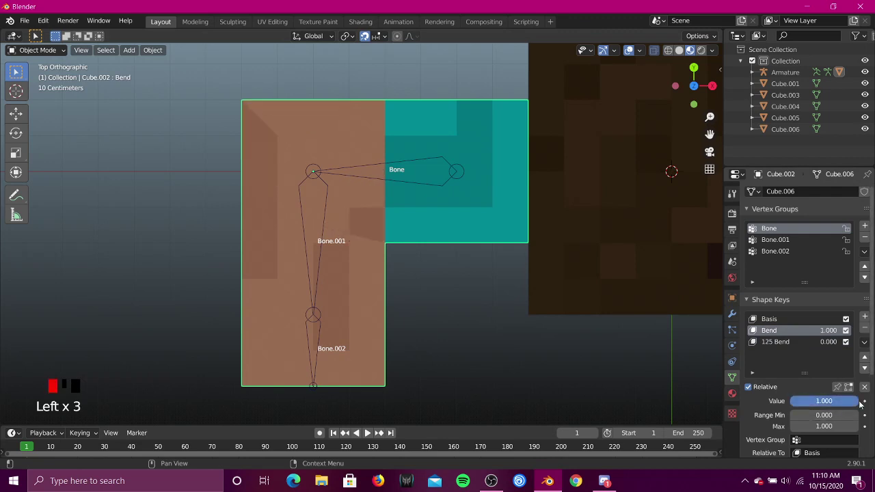
Step: In Pose Mode, clear the rotation of Bone.001 on the armature and rotate it 125° about global Z
left_click(325, 183)
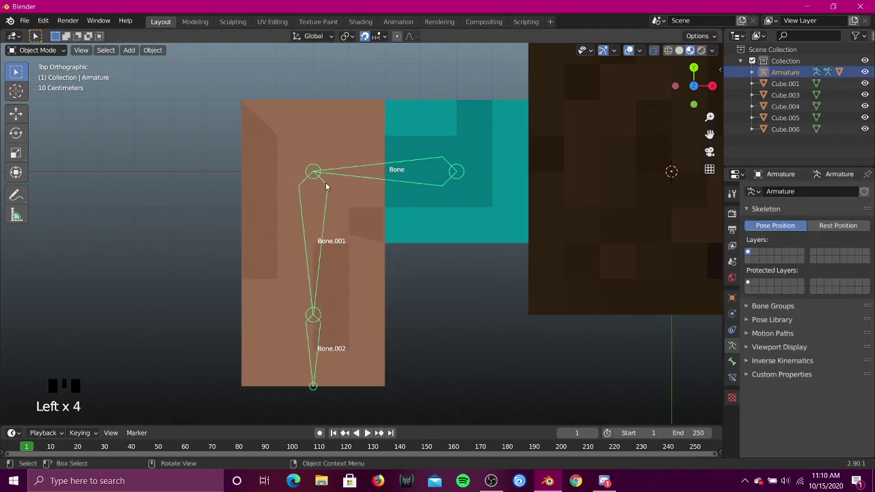
key("ctrl+Tab")
left_click(326, 182)
key("alt+r")
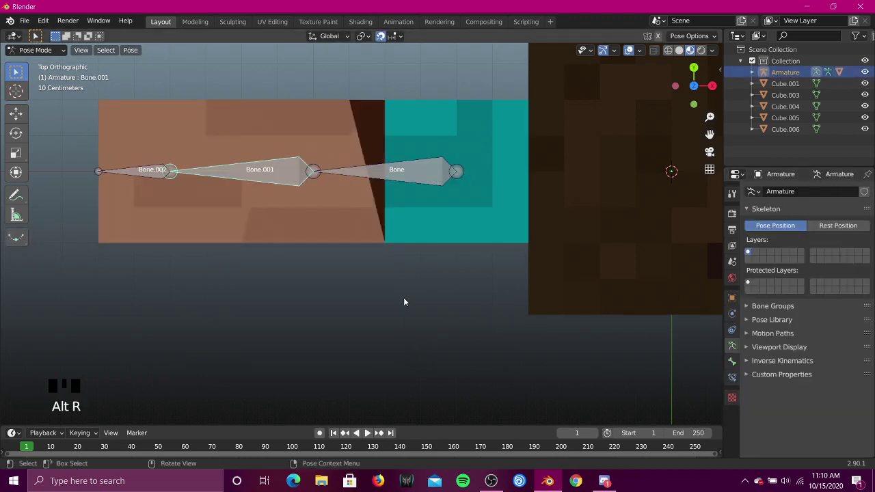
type("rz")
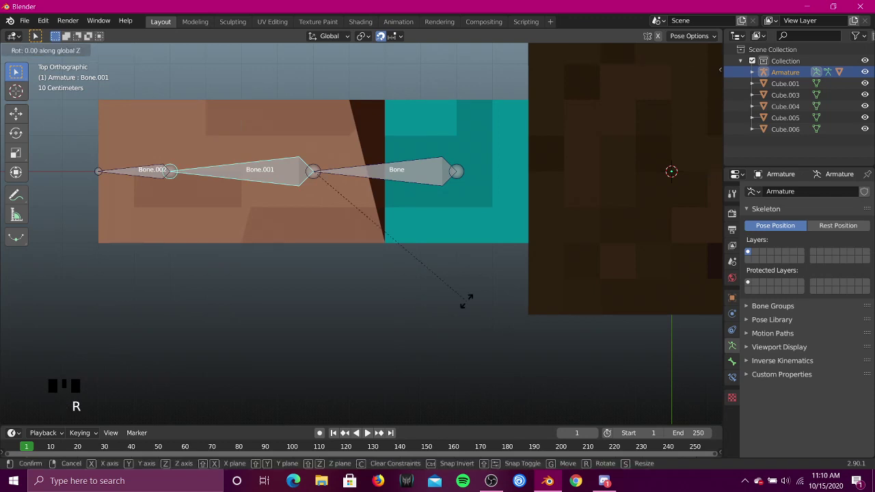
type("125")
key("Return")
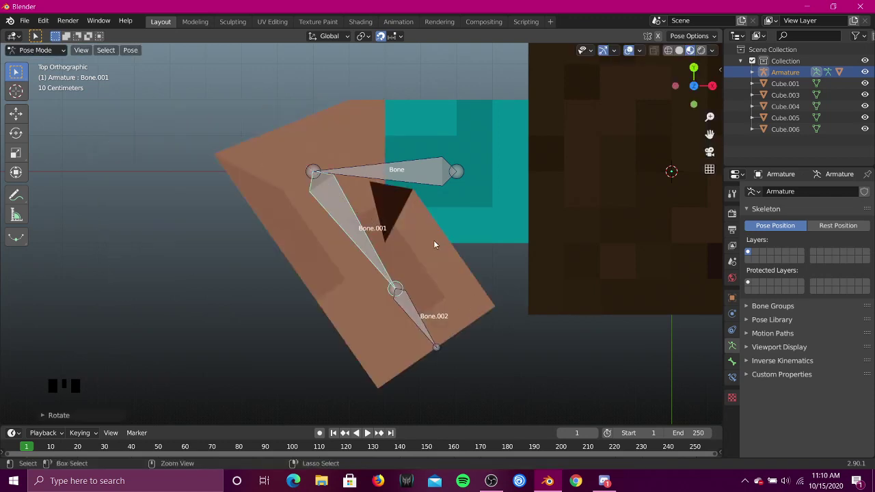
Step: On the arm mesh, set the 125 Bend shape key to 1.000 and raise both the Bend key's maximum and value to 2.000
left_click(418, 216)
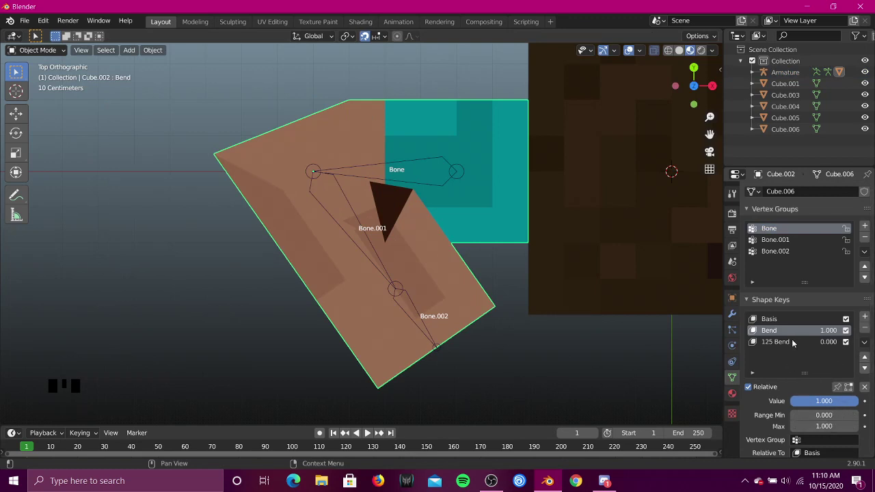
left_click_drag(822, 347, 847, 348)
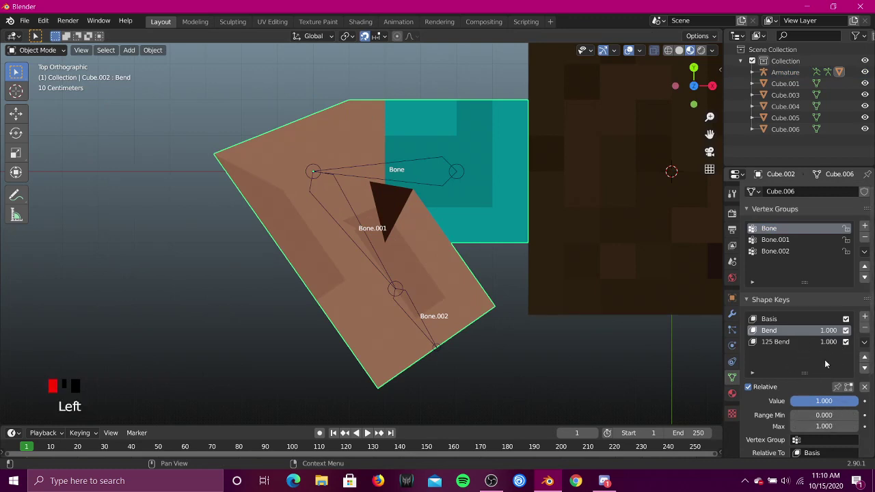
scroll(819, 428, "down", 2)
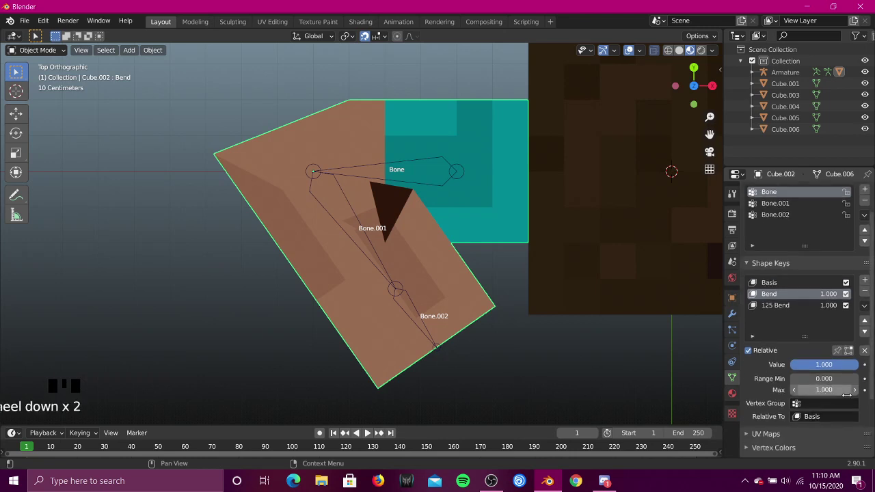
left_click_drag(823, 389, 854, 365)
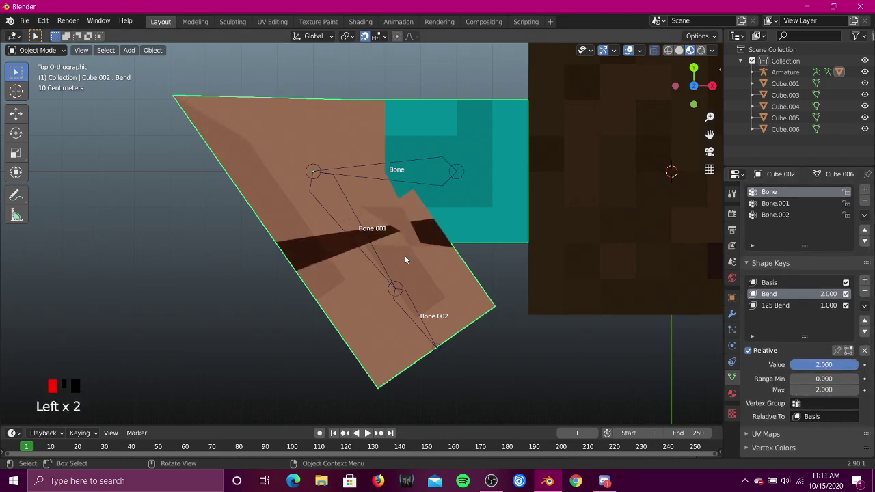
middle_click_drag(443, 254, 448, 256, "shift")
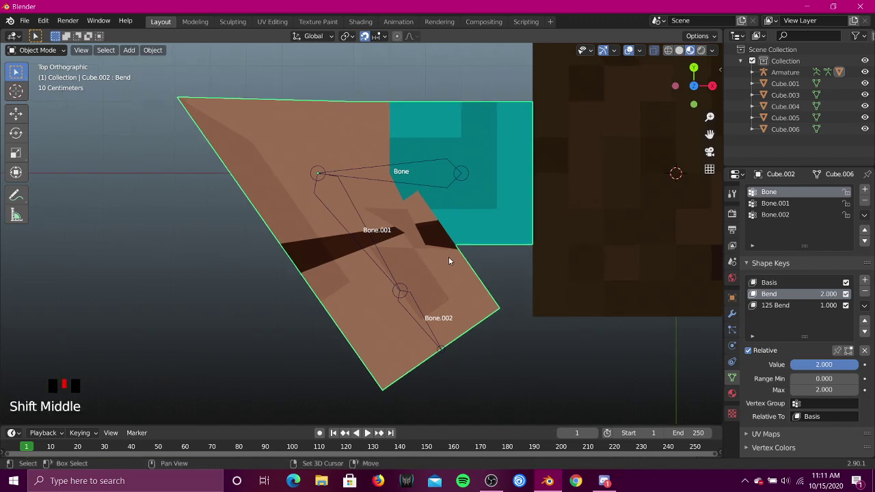
Step: Make 125 Bend the active shape key, enable shape key editing for it, and open the arm in Edit Mode with wireframe display
left_click(814, 305)
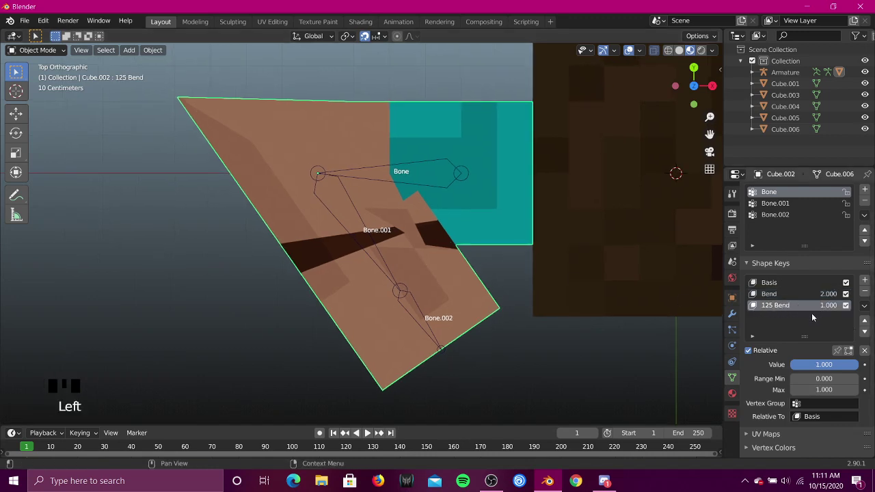
left_click(848, 350)
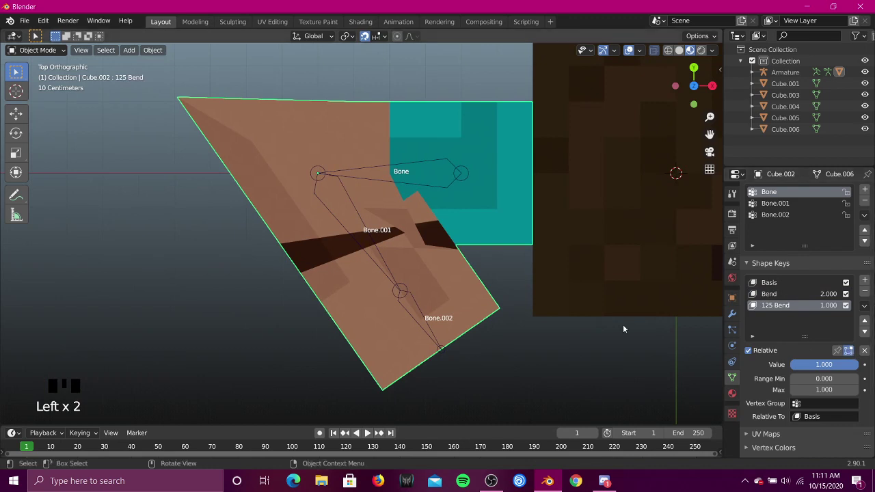
middle_click_drag(622, 328, 502, 275, "shift")
key("Tab")
left_click(602, 141)
Step: Move the elbow's outer corner vertices slightly down so the arm's upper edge runs straight along global X
scroll(401, 156, "up", 4)
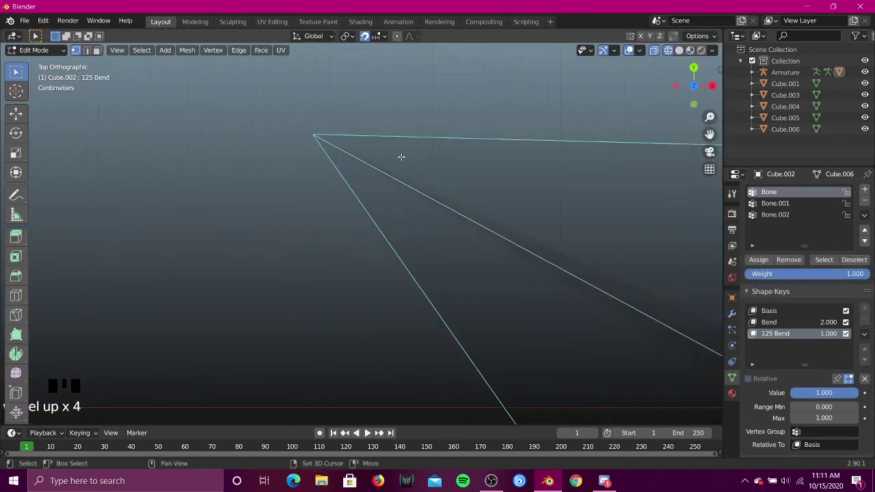
middle_click_drag(401, 156, 461, 211, "shift")
scroll(461, 212, "up", 7)
left_click(400, 87)
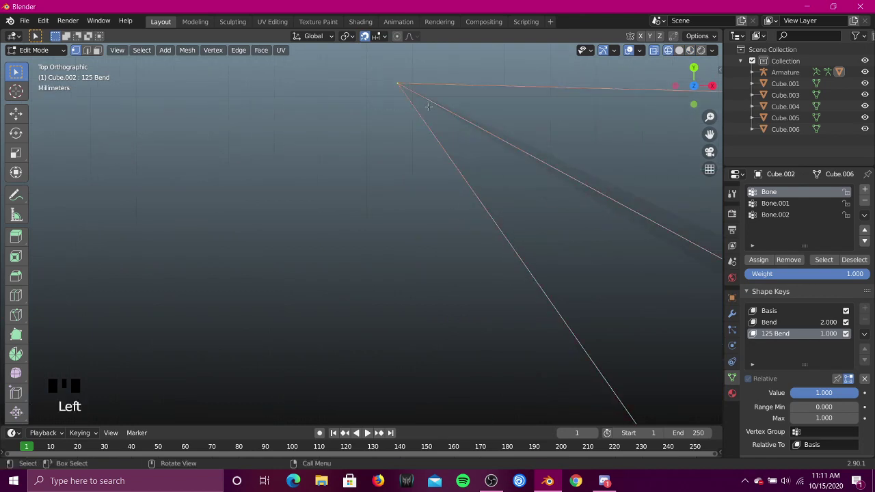
key("g")
left_click(435, 141)
scroll(434, 131, "down", 8)
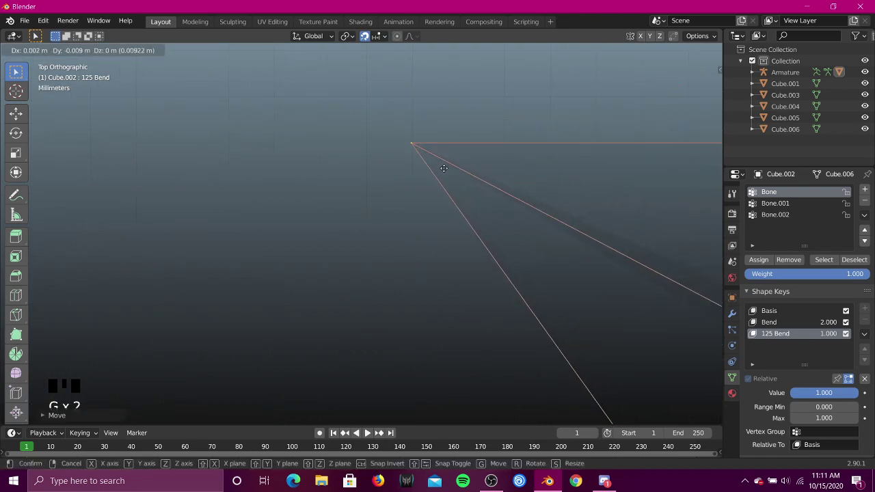
scroll(463, 157, "down", 7)
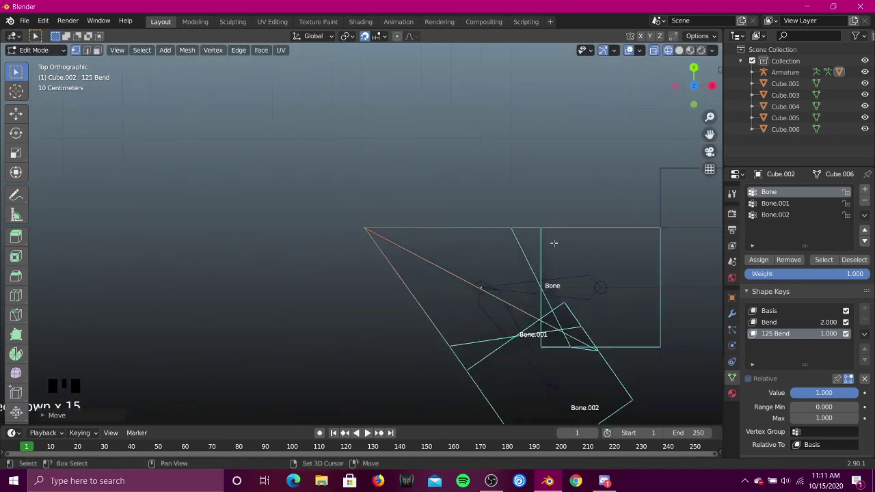
Step: Move the inner elbow vertices to where the upper arm's lower edge crosses the forearm's inner edge, and fine-tune their position
middle_click_drag(552, 244, 447, 176, "shift")
scroll(447, 175, "up", 4)
middle_click_drag(617, 227, 332, 121, "shift")
scroll(466, 146, "up", 3)
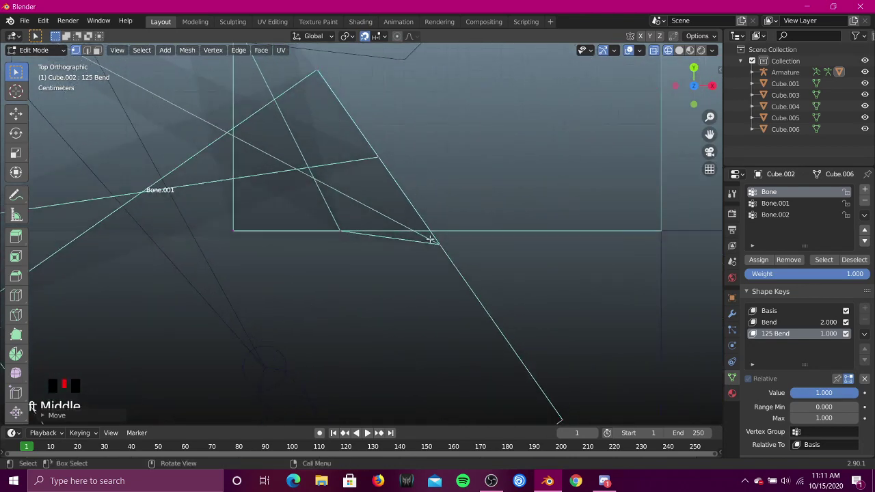
scroll(480, 258, "up", 6)
middle_click_drag(584, 290, 426, 237, "shift")
left_click_drag(549, 251, 474, 216)
key("g")
left_click(479, 194)
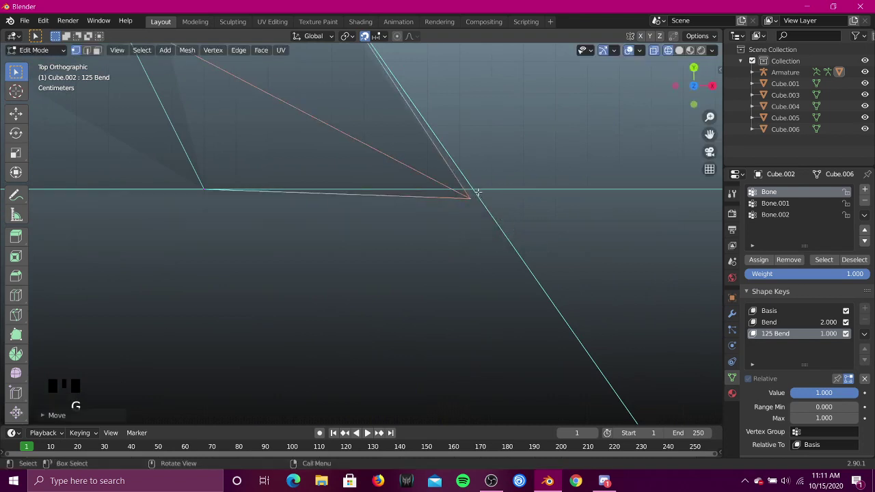
scroll(490, 210, "up", 3)
key("shift+s")
left_click(589, 198)
key("g")
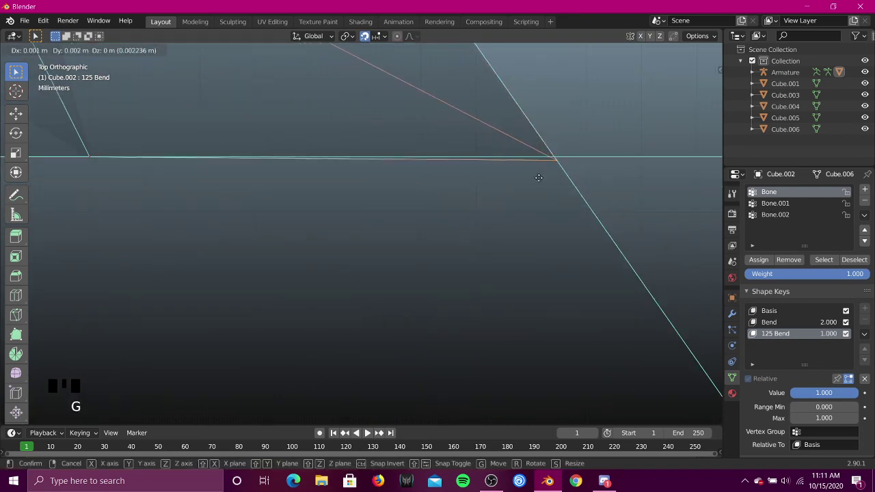
Step: With snapping disabled, move the selected vertex exactly onto the crossing of the horizontal edge and the slanted outer edge
left_click(540, 173)
scroll(539, 174, "up", 3)
middle_click_drag(606, 156, 326, 287, "shift")
scroll(326, 285, "up", 12)
middle_click_drag(613, 318, 425, 102, "shift")
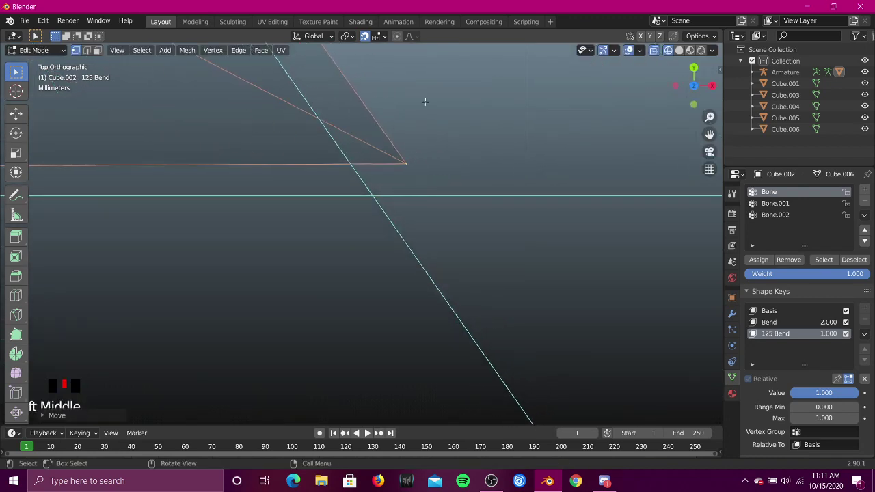
left_click(363, 36)
key("g")
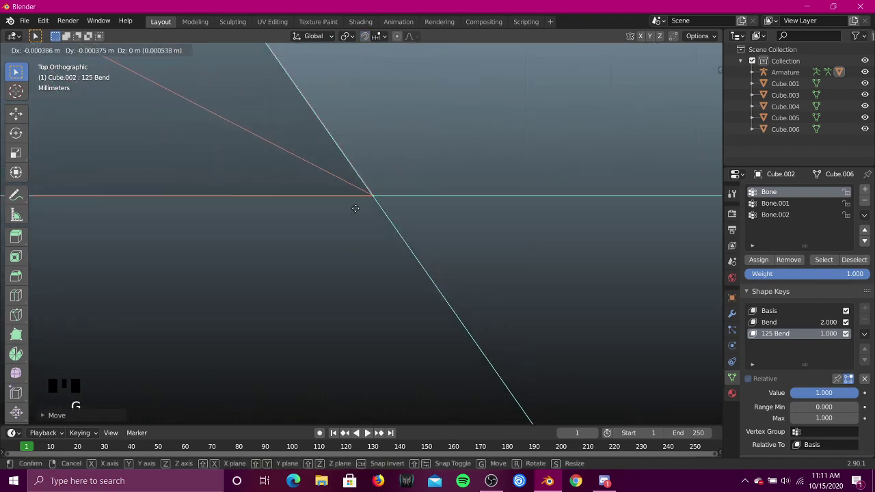
left_click(354, 206)
Step: Re-enable snapping and bring the next vertex up the slanted edge down near the same edge crossing
scroll(345, 204, "down", 19)
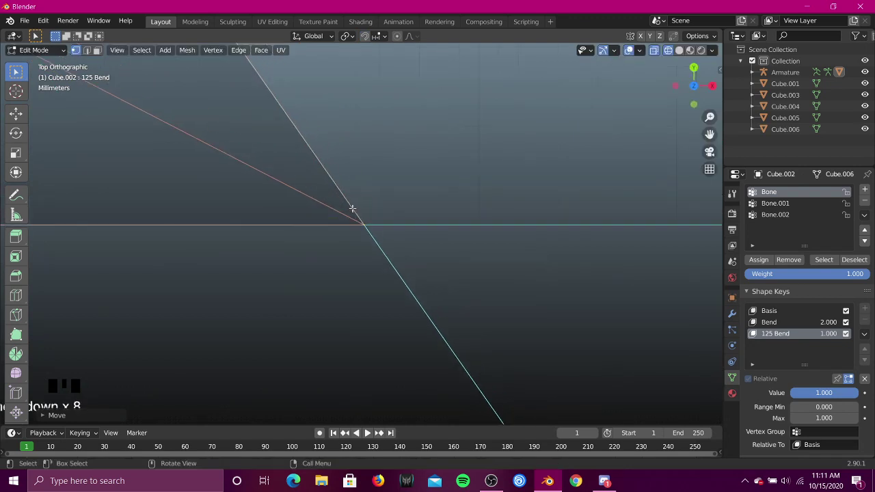
middle_click_drag(344, 203, 447, 246, "shift")
left_click(364, 36)
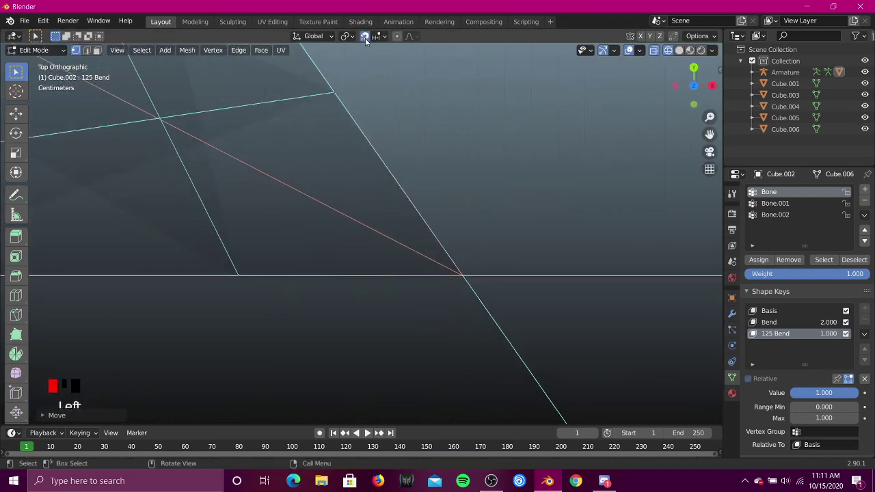
left_click(334, 92)
key("g")
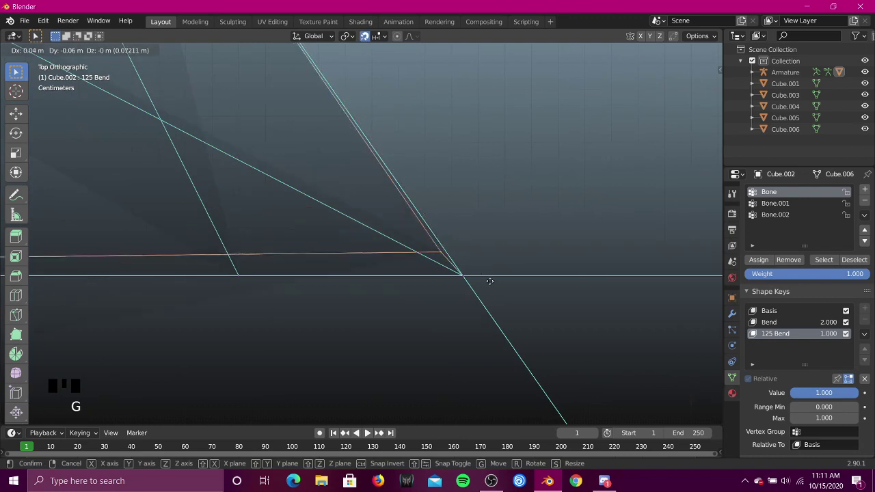
left_click(498, 295)
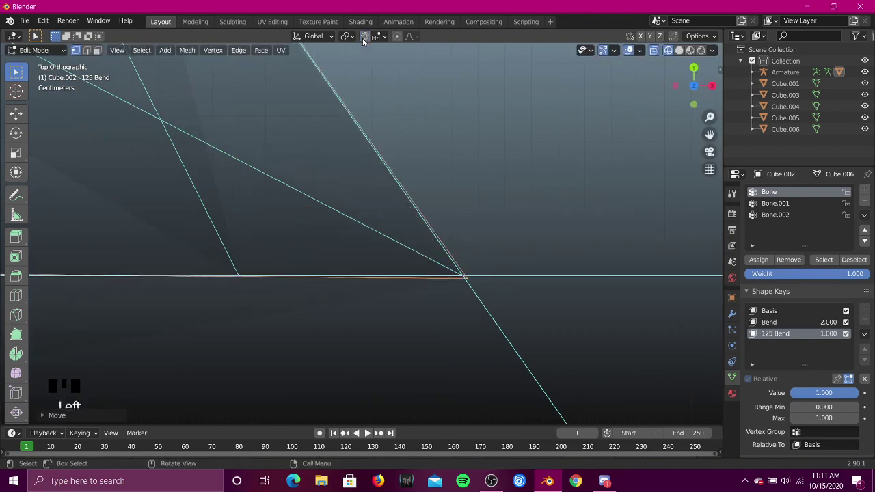
Step: Disable snapping and fine-position that second vertex precisely on the edge crossing
scroll(563, 332, "up", 4)
middle_click_drag(563, 332, 453, 263, "shift")
scroll(467, 184, "up", 7)
middle_click_drag(467, 184, 408, 312, "shift")
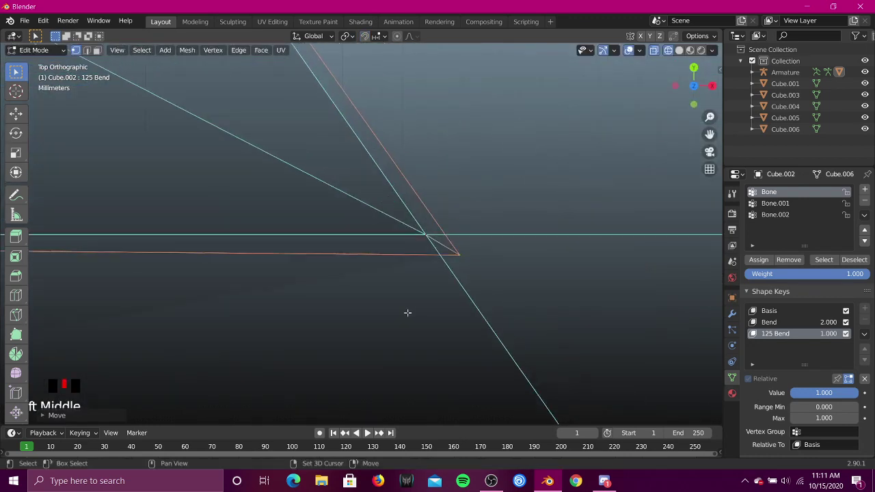
key("g")
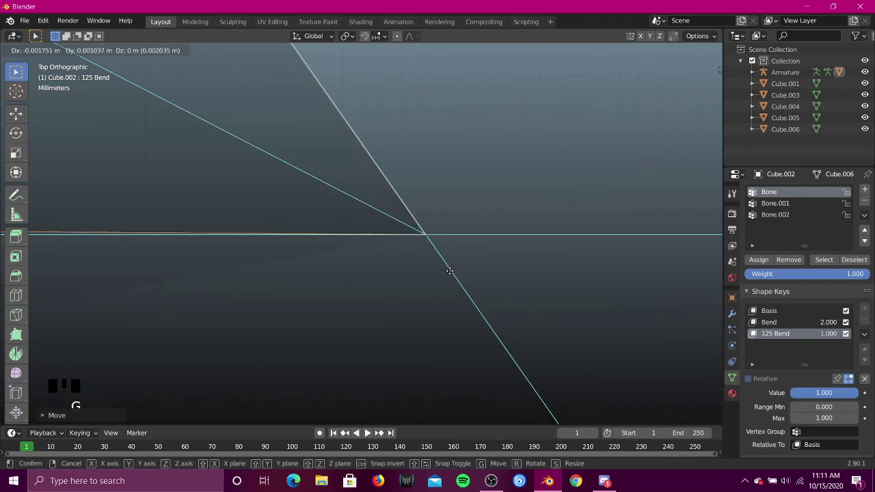
left_click(449, 270)
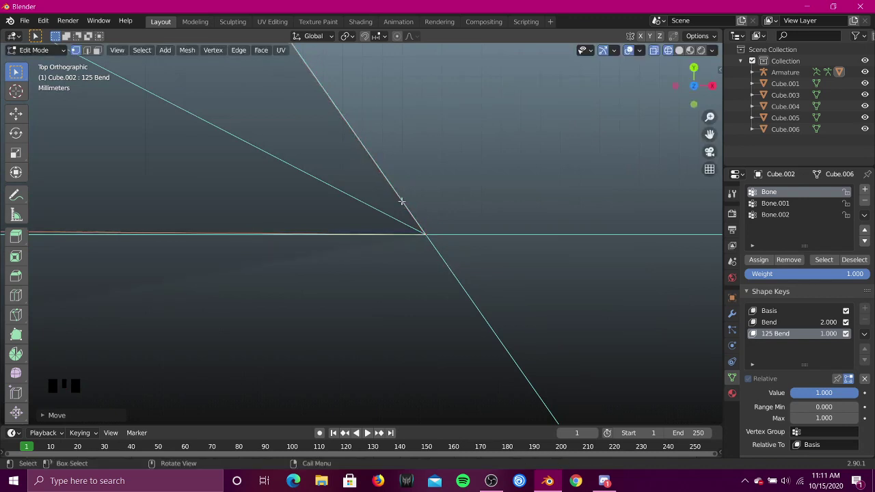
Step: Turn snapping on again and move the upper corner vertex of the rotated lower segment near the shared crossing
scroll(384, 185, "down", 18)
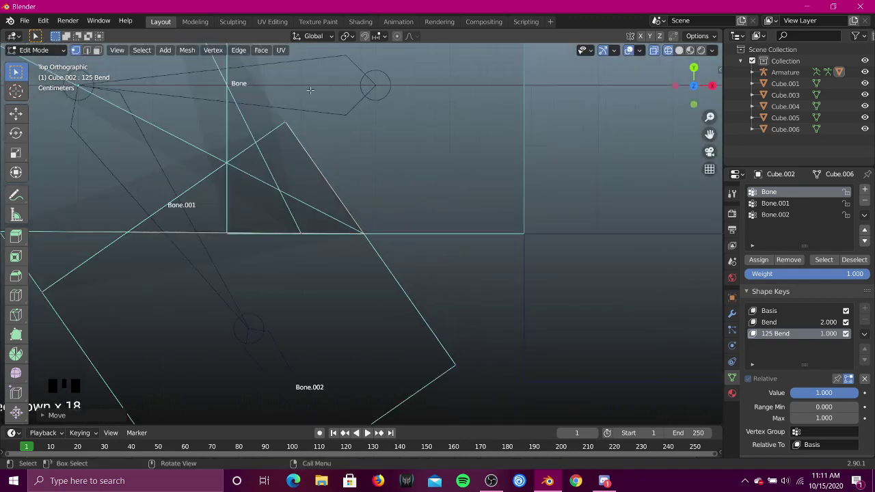
left_click(365, 36)
left_click(282, 121)
key("g")
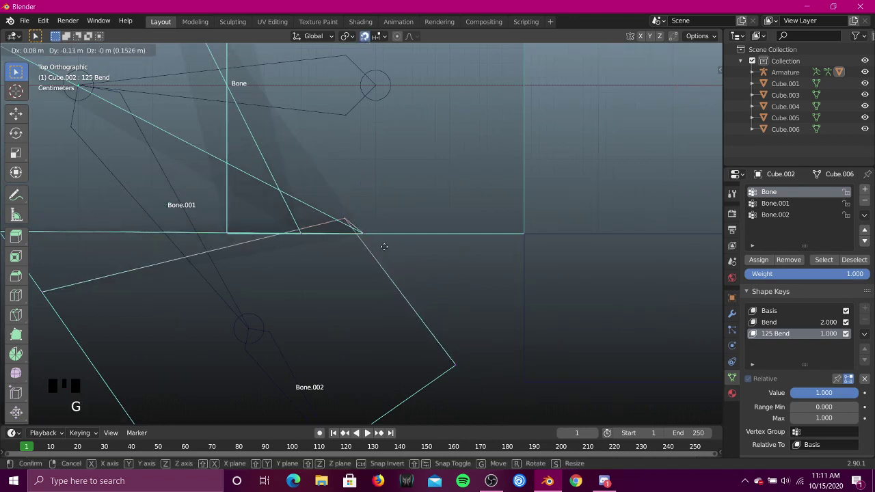
left_click(392, 253)
Step: Nudge the lower segment's corner vertex onto the shared meeting point, finishing with a free move without snapping
scroll(395, 252, "up", 18)
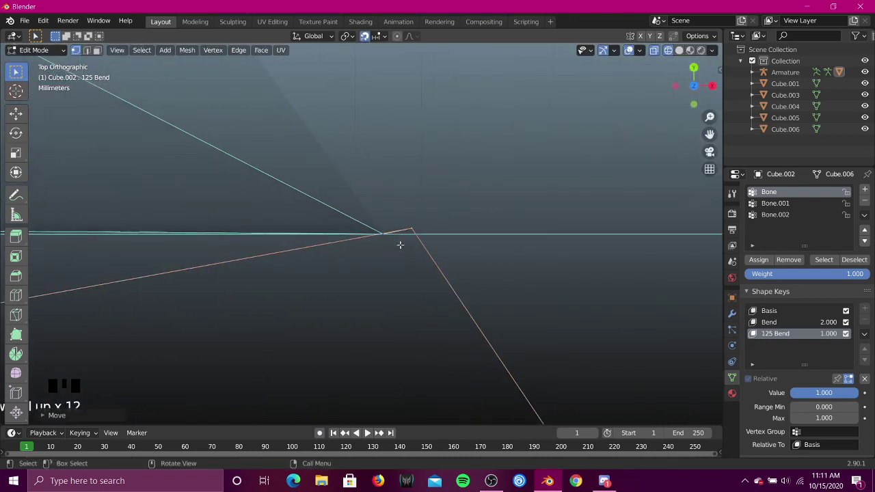
key("g")
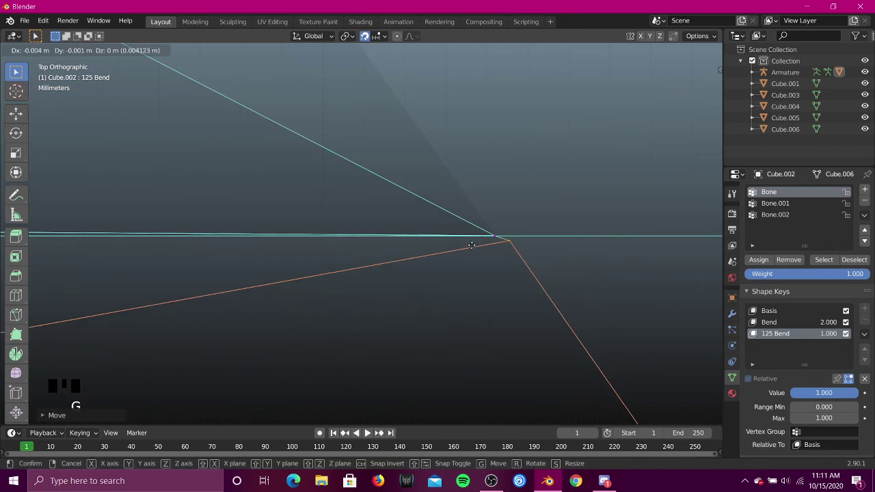
left_click(473, 246)
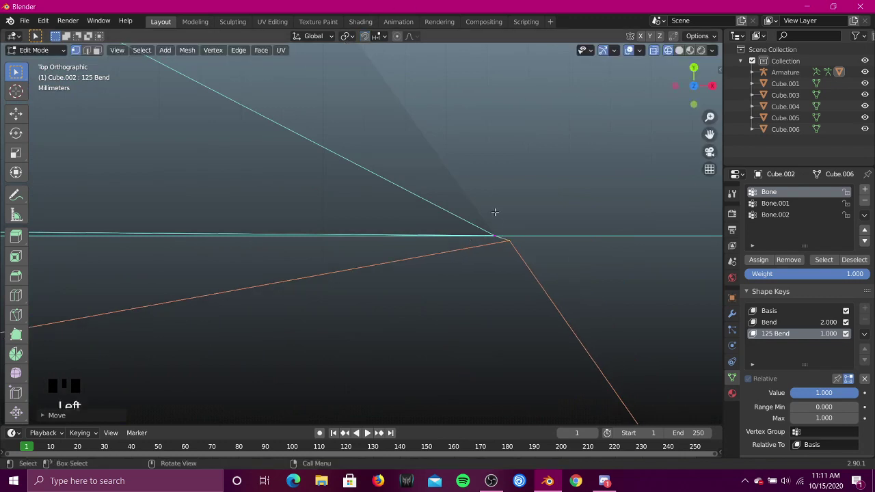
key("g")
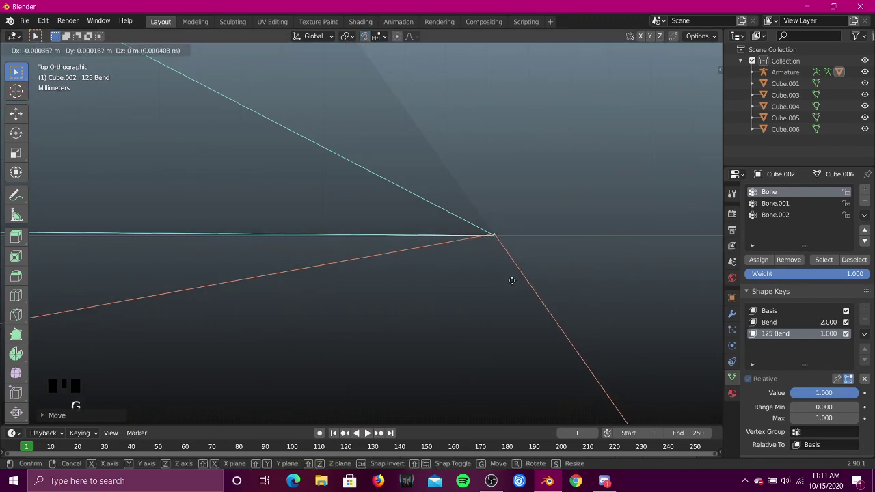
left_click(511, 283)
Step: Try to move the lower corner vertex of the straight segment's vertical edge along the horizontal edge
scroll(438, 195, "down", 20)
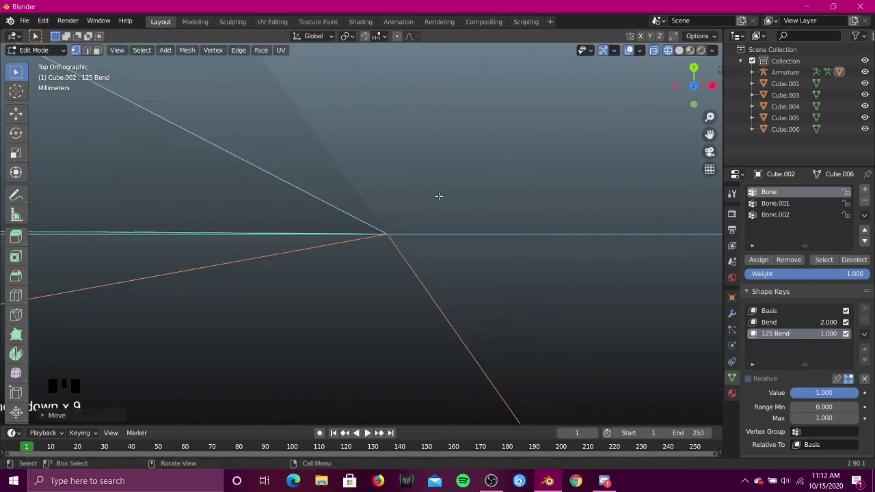
middle_click_drag(260, 188, 375, 234, "shift")
scroll(332, 170, "down", 4)
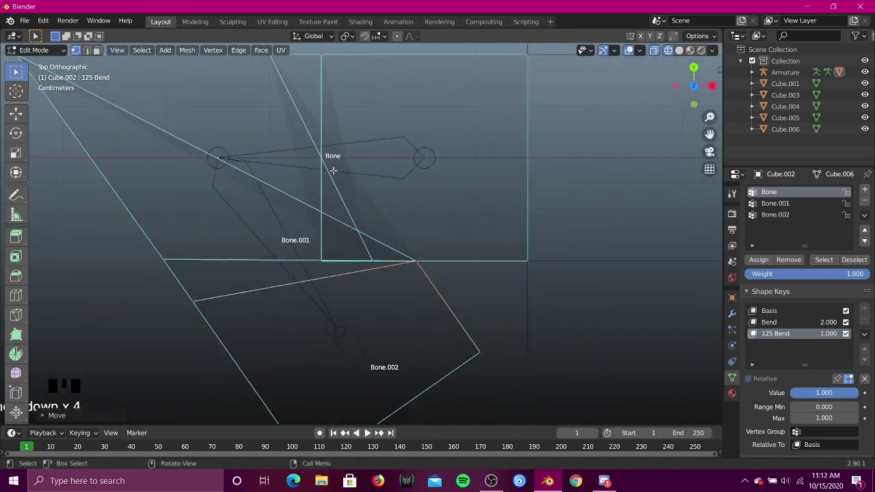
scroll(333, 198, "up", 8)
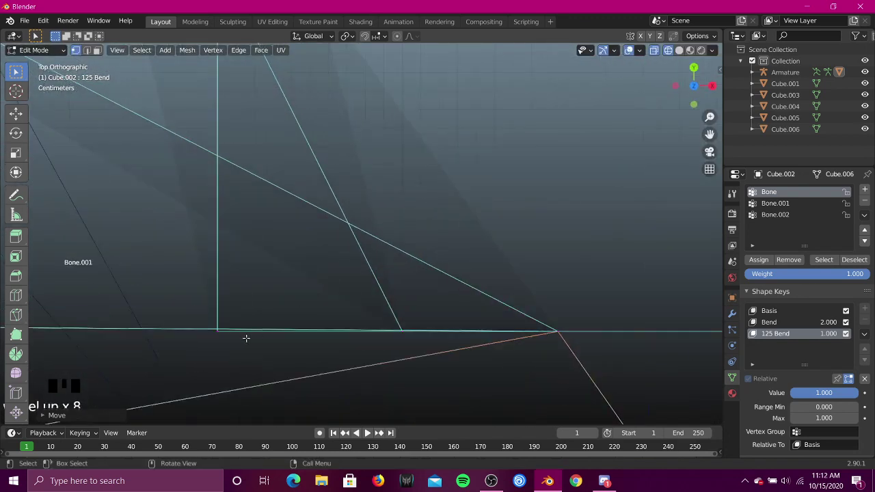
left_click_drag(171, 316, 276, 357)
key("g")
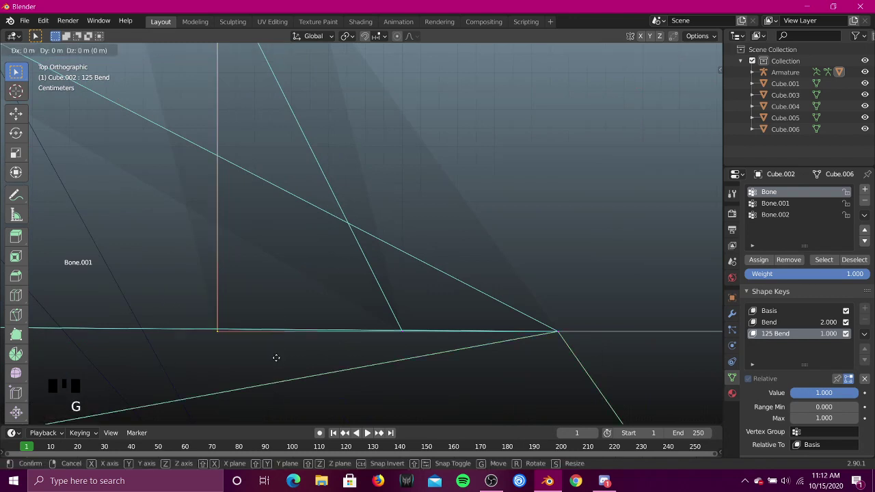
left_click(460, 350)
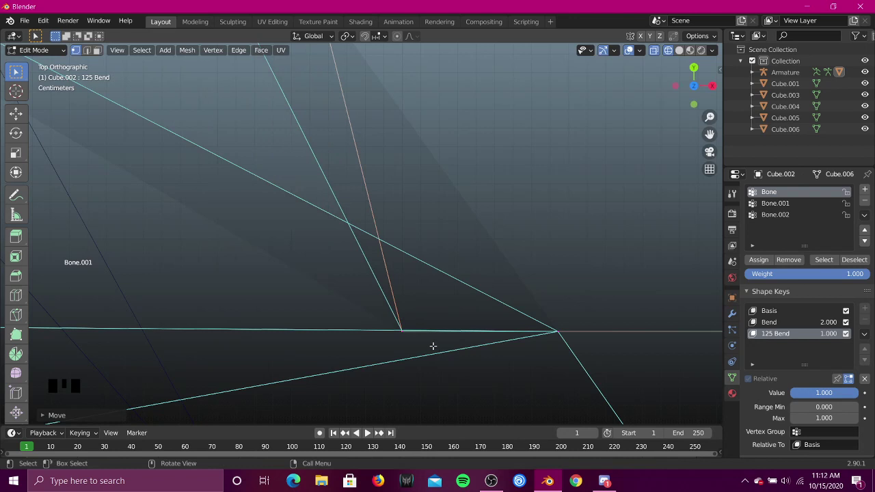
key("ctrl+z")
Step: Move the lower vertex of the steep inner edge along the global X axis to the shared crossing
left_click_drag(367, 308, 433, 353)
key("g")
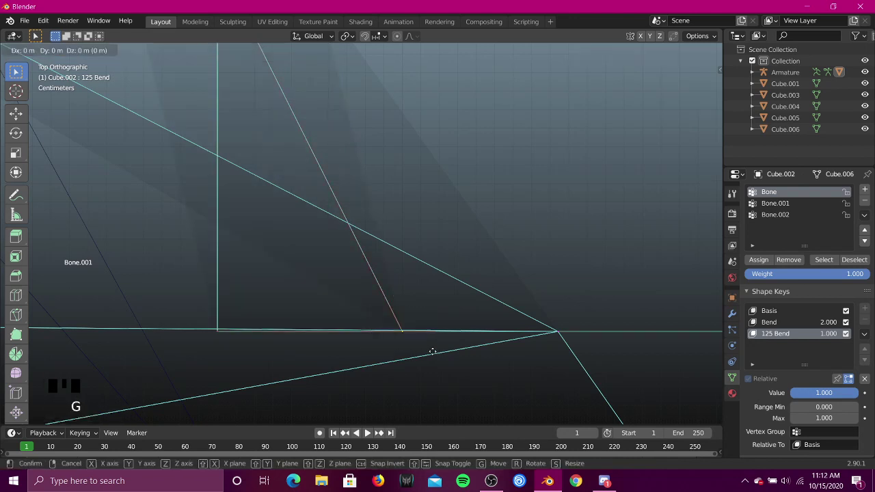
key("x")
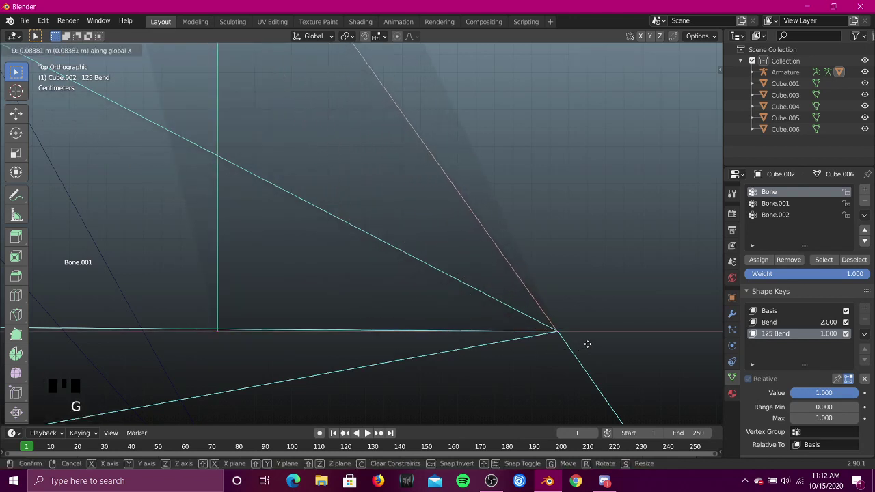
left_click(587, 344)
Step: Shift the diagonal edge's end vertex slightly back along global X to line up with the lower segment's corner
scroll(599, 344, "up", 3)
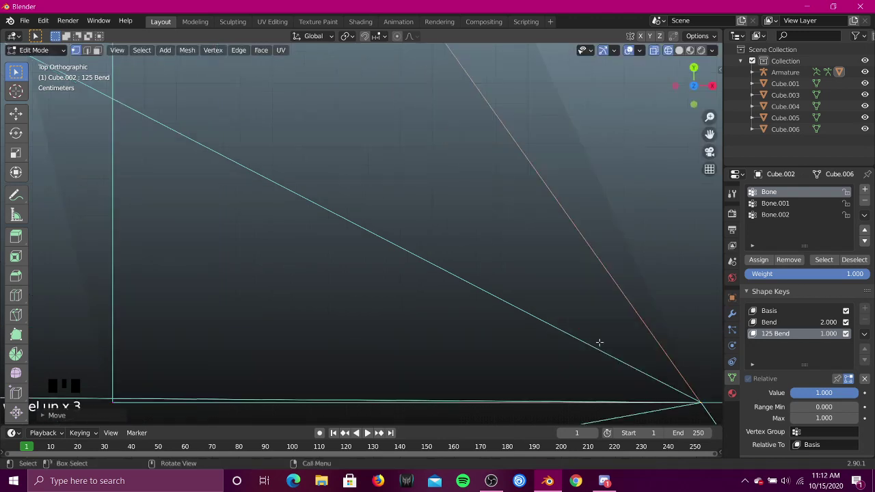
middle_click_drag(600, 343, 271, 211, "shift")
scroll(463, 321, "up", 4)
middle_click_drag(462, 322, 486, 184, "shift")
scroll(437, 318, "up", 8)
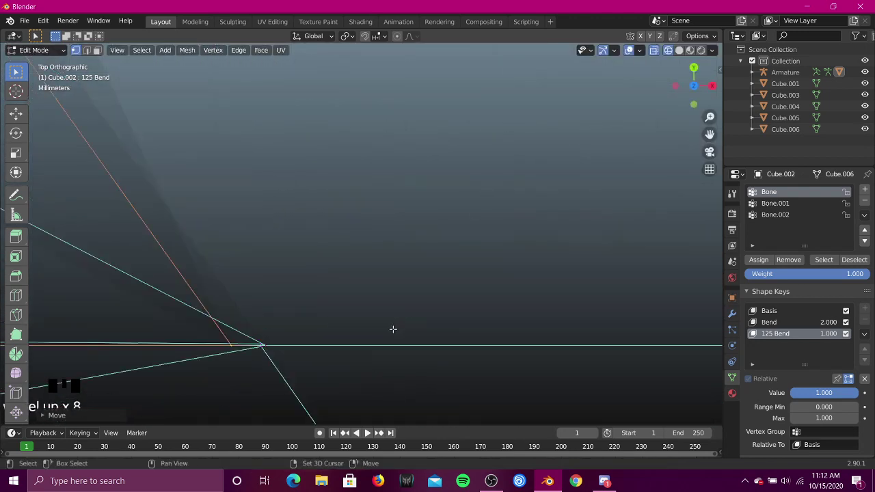
middle_click_drag(394, 373, 486, 287, "shift")
scroll(452, 317, "up", 4)
middle_click_drag(451, 317, 451, 271, "shift")
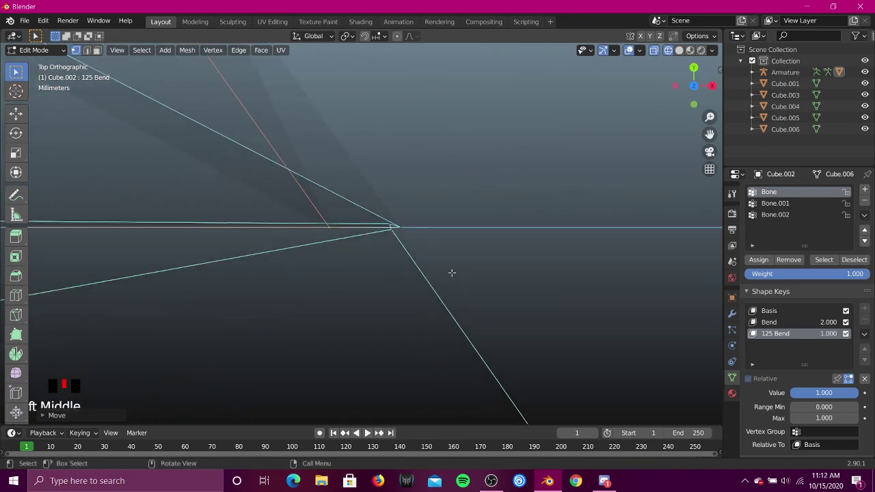
left_click(406, 229)
left_click_drag(398, 217, 399, 218)
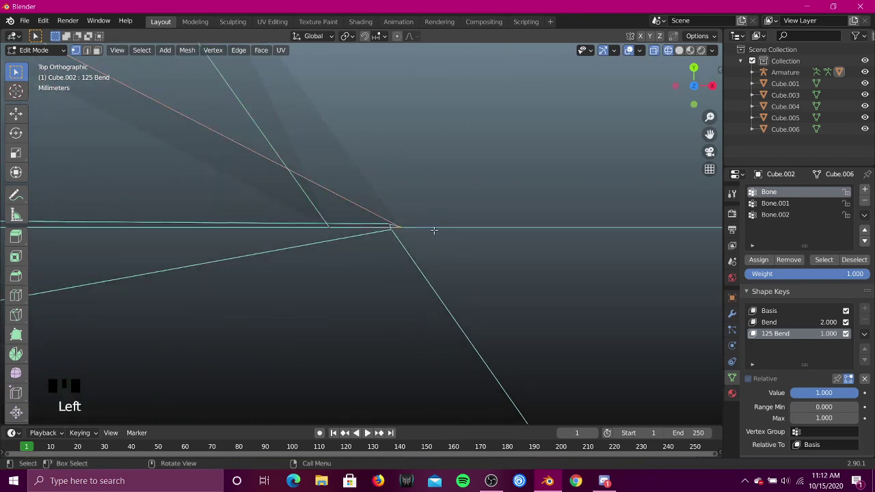
key("g")
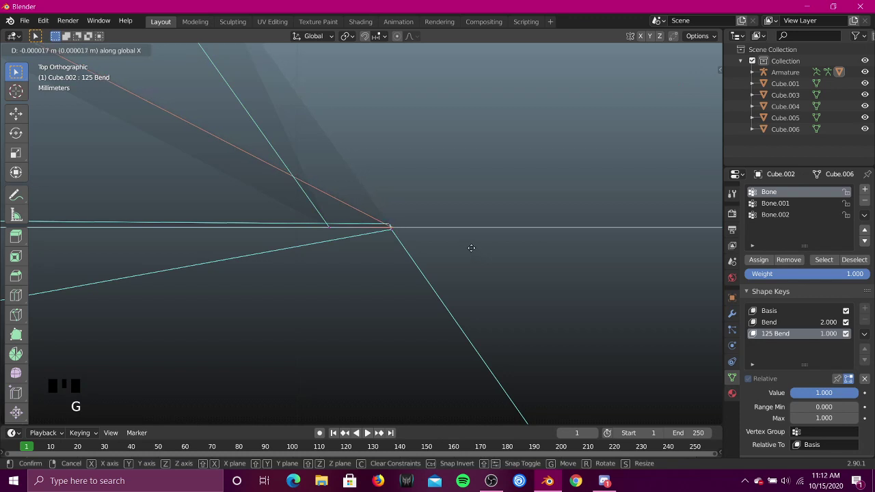
left_click(470, 248)
Step: Nudge the lower segment's corner vertex up to the diagonal edge's end vertex
left_click_drag(399, 239, 388, 228)
key("g")
left_click(425, 242)
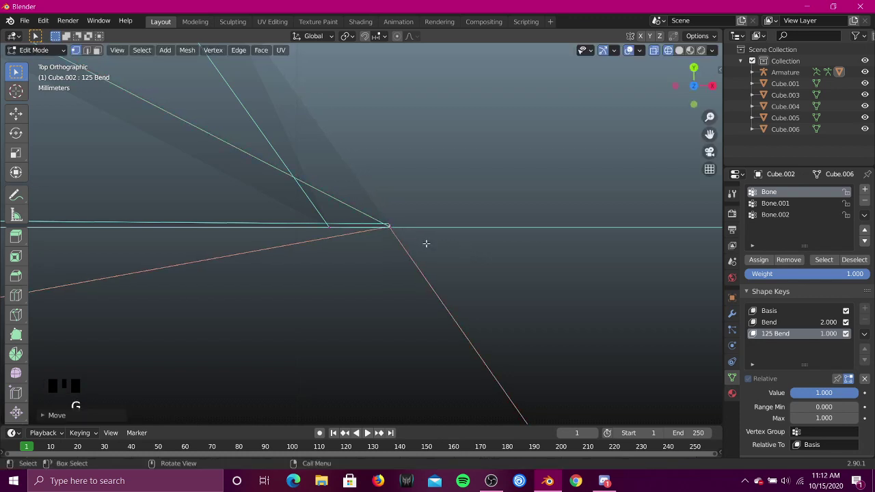
key("g")
left_click(426, 243)
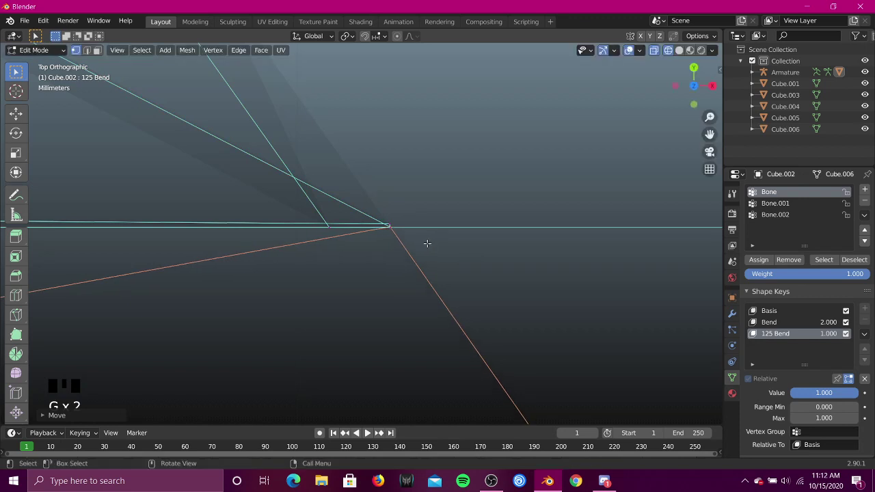
Step: Lower the end vertex of the nearly horizontal edge onto the shared meeting point
left_click(395, 225)
key("g")
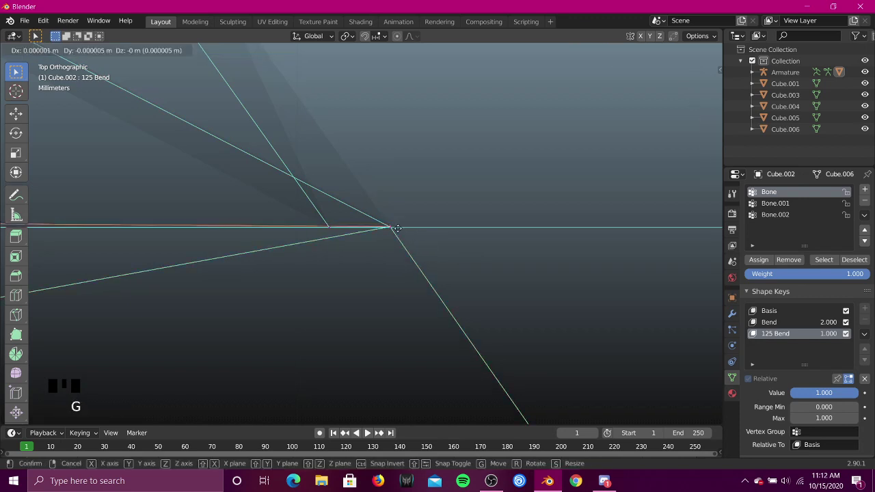
left_click(397, 229)
Step: Move the remaining vertex short of the meeting point along global X so it coincides with the others
left_click_drag(303, 210, 343, 238)
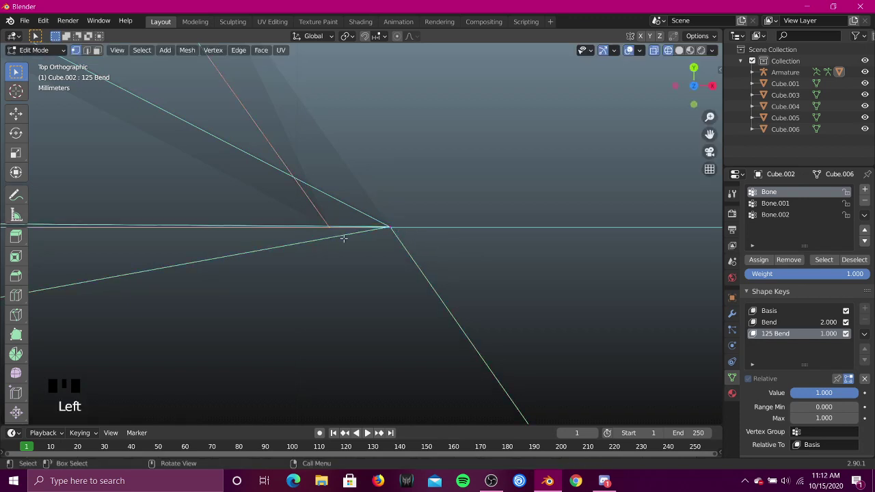
key("g")
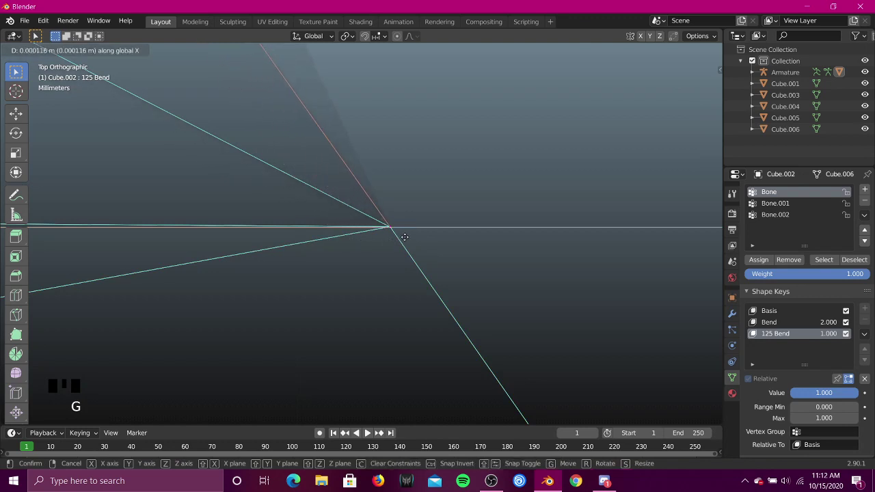
left_click(405, 236)
key("g")
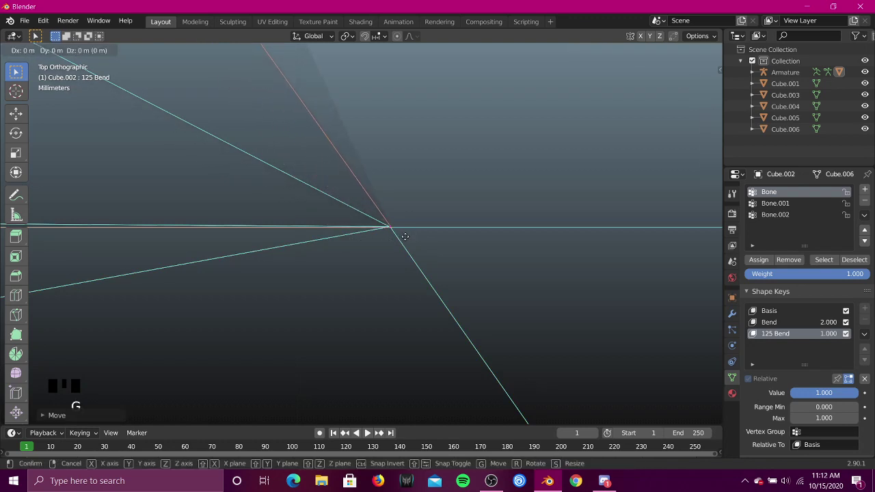
left_click(404, 236)
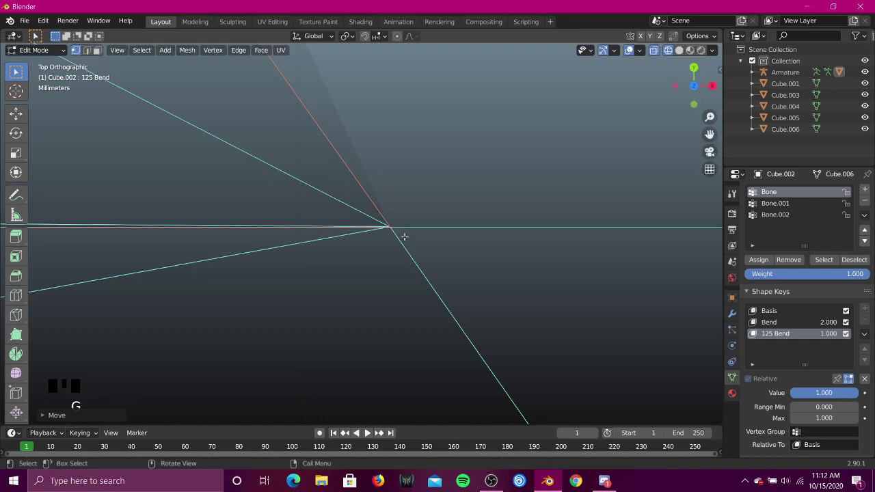
scroll(404, 237, "down", 20)
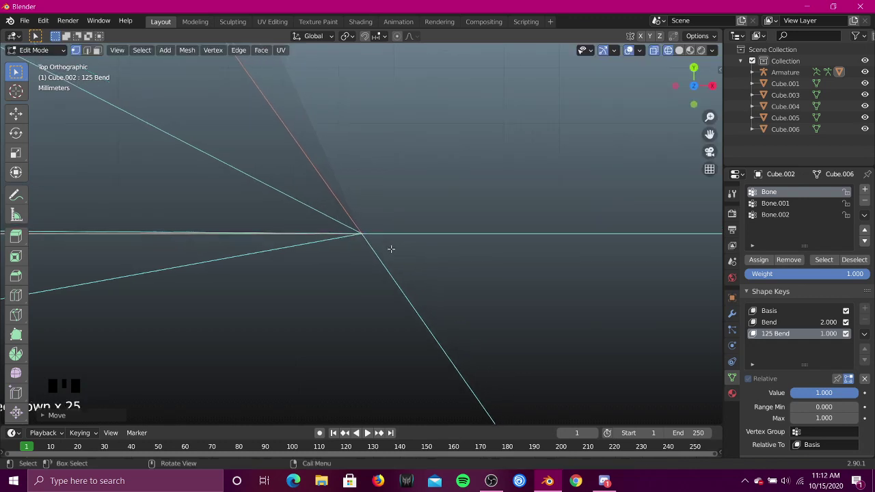
Step: Move the upper segment's inner vertex about 0.183 m along global X toward the shared meeting point
scroll(391, 249, "down", 10)
middle_click_drag(365, 254, 466, 260, "shift")
left_click_drag(258, 215, 345, 255)
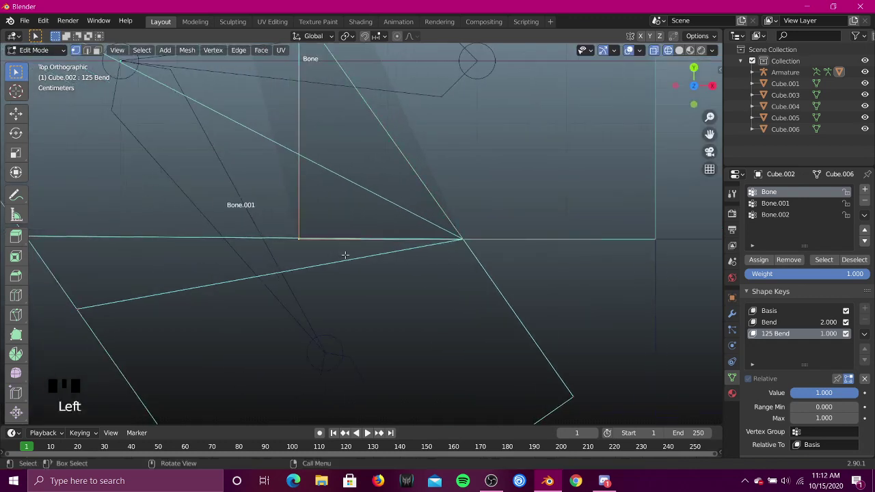
key("g")
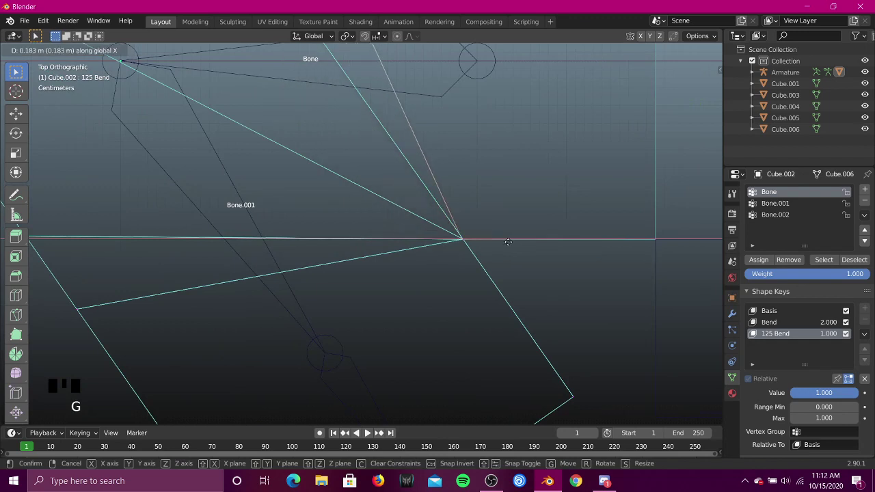
left_click(508, 242)
Step: Slide the moved vertex back along global X to the other edges' meeting point and nudge it freely into exact alignment
scroll(510, 244, "up", 3)
middle_click_drag(615, 270, 400, 279, "shift")
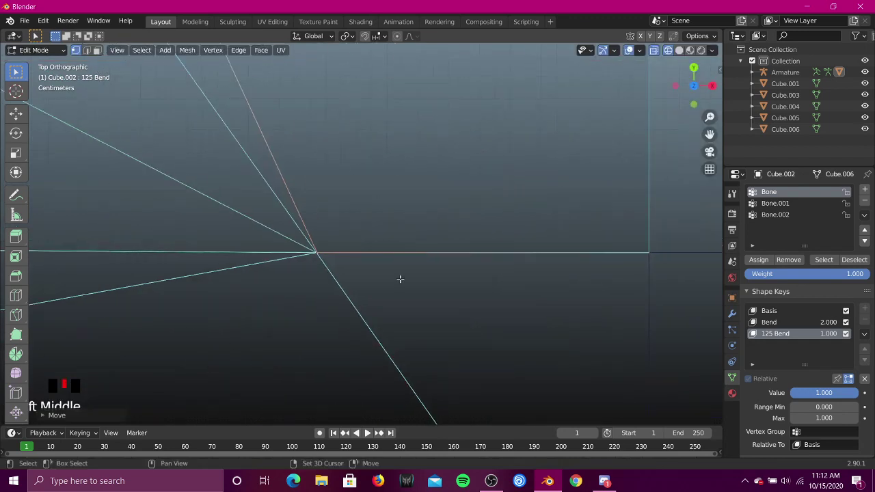
scroll(388, 300, "up", 13)
middle_click_drag(375, 311, 185, 151, "shift")
scroll(416, 353, "up", 9)
middle_click_drag(491, 379, 205, 45, "shift")
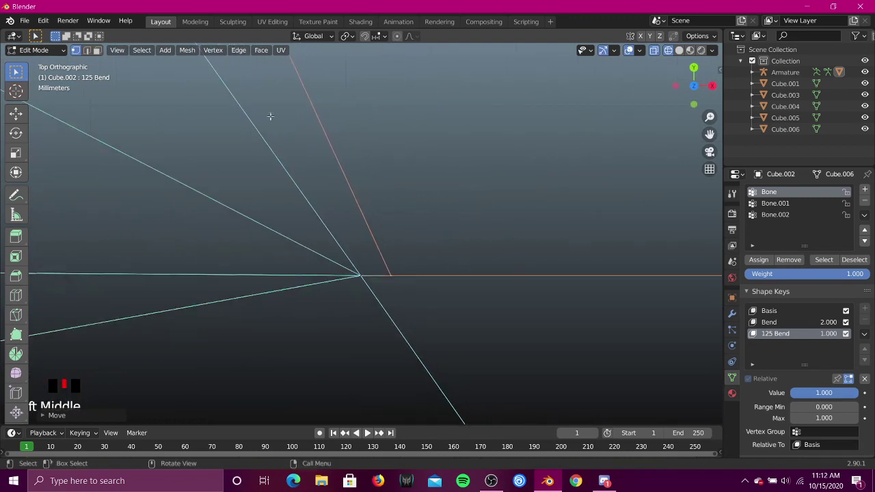
scroll(377, 293, "up", 4)
scroll(384, 351, "up", 4)
middle_click_drag(384, 352, 355, 137, "shift")
scroll(380, 193, "up", 2)
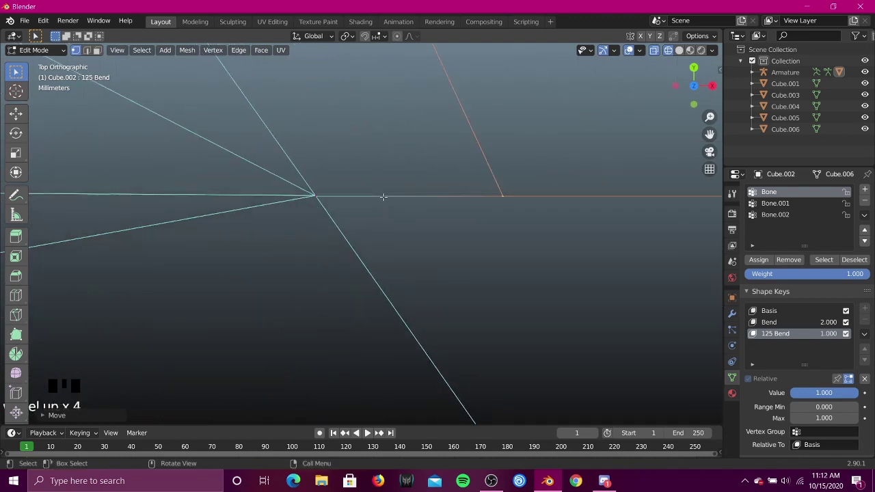
key("g")
key("x")
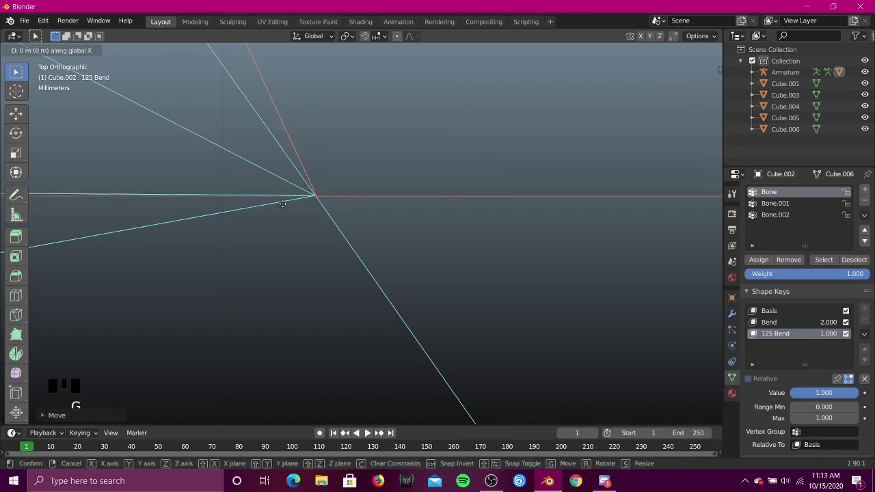
key("x")
key("x")
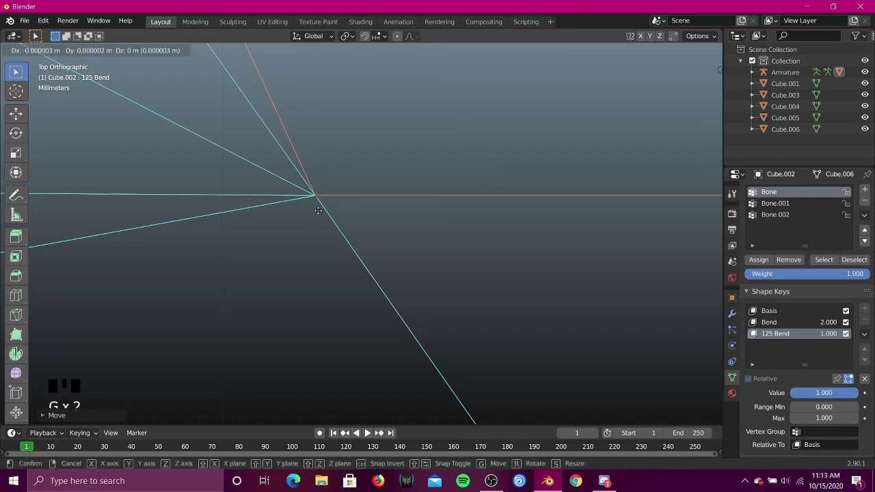
left_click(318, 211)
Step: Leave Edit Mode, show the model in Material Preview shading and deselect the mesh
scroll(312, 194, "down", 20)
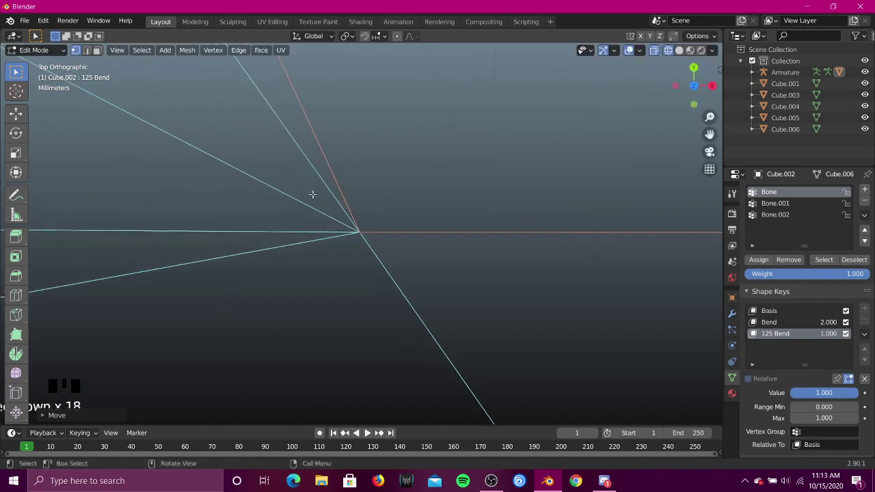
scroll(313, 195, "down", 16)
key("Tab")
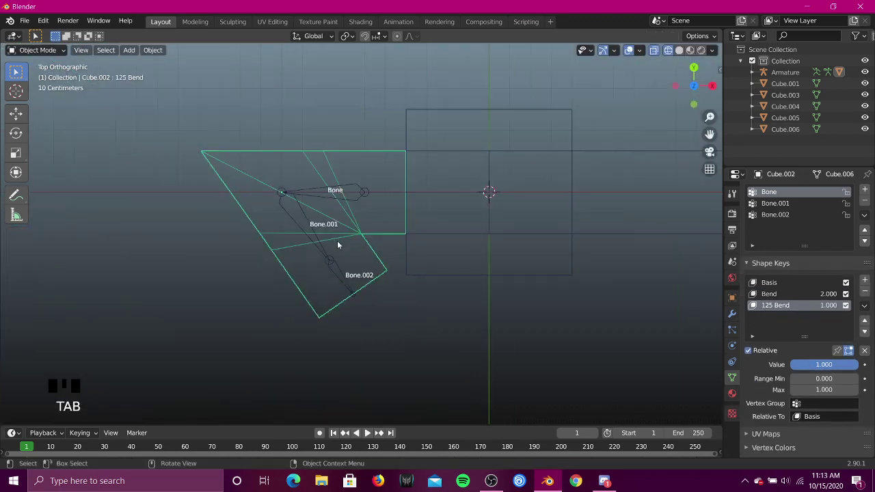
scroll(337, 241, "up", 2)
left_click(689, 50)
left_click(313, 83)
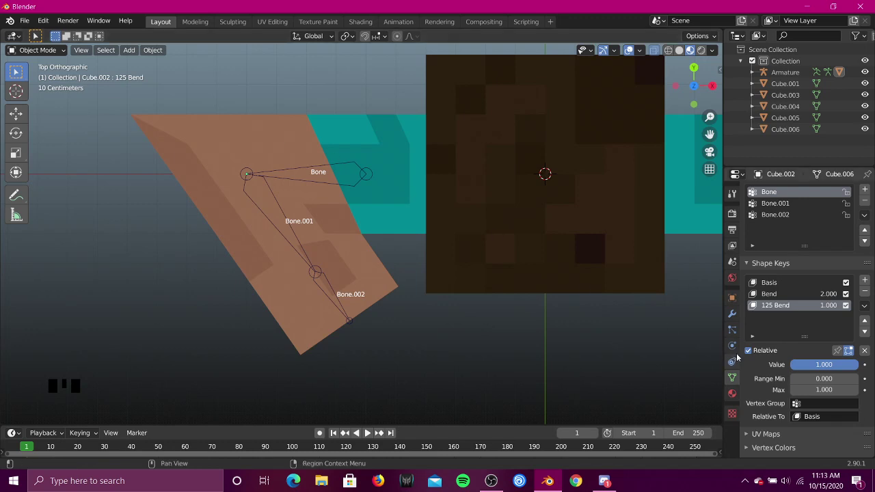
Step: Turn off shape key edit mode for Cube.002 and clear Bone.001's rotation in Pose Mode
left_click(849, 351)
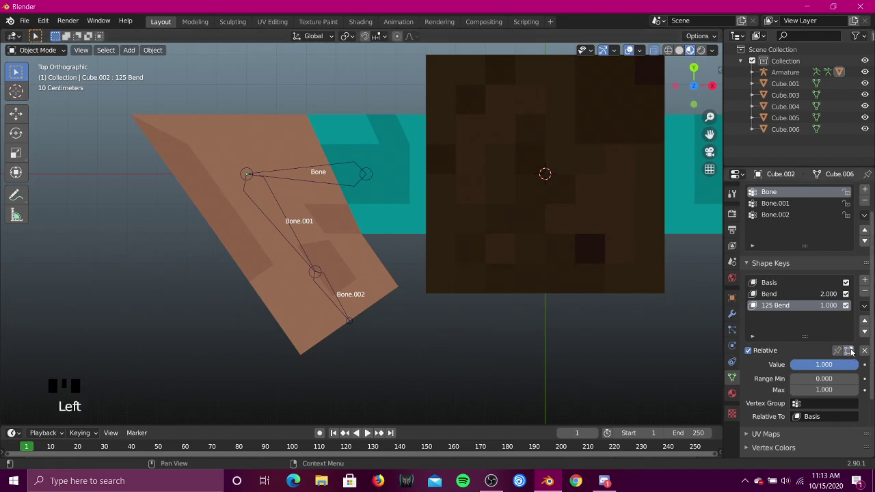
left_click(263, 177)
key("ctrl+Tab")
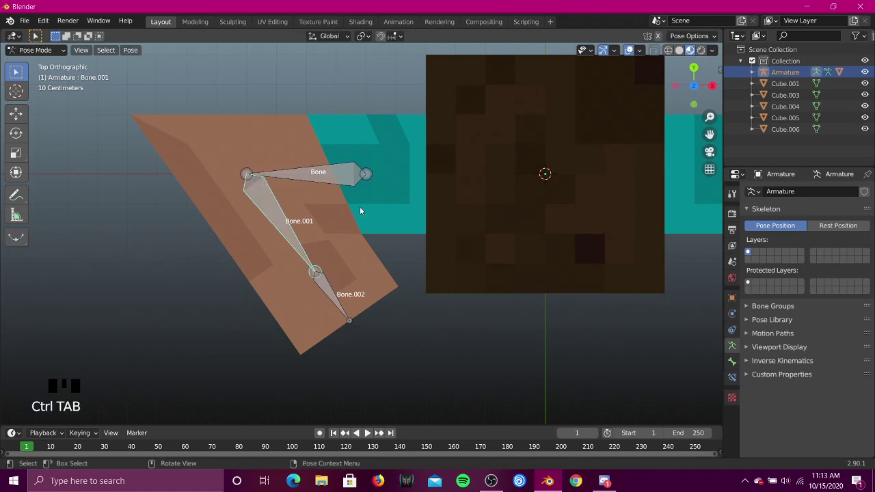
key("alt+r")
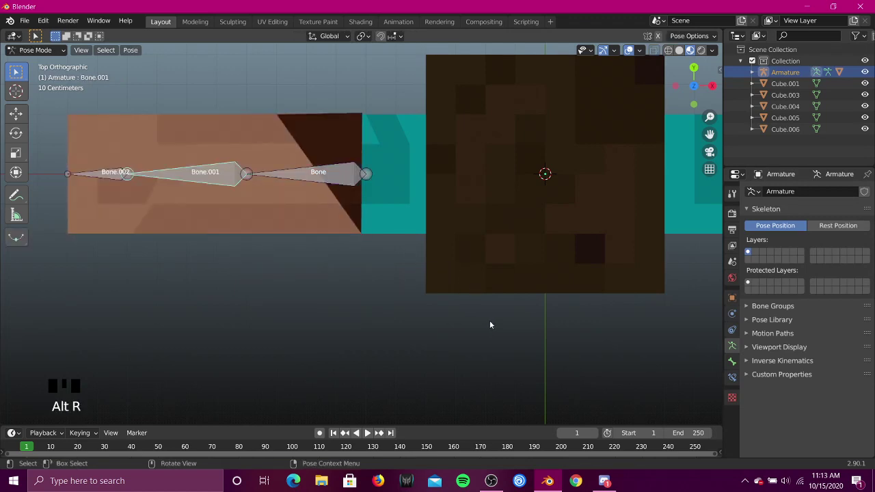
key("r")
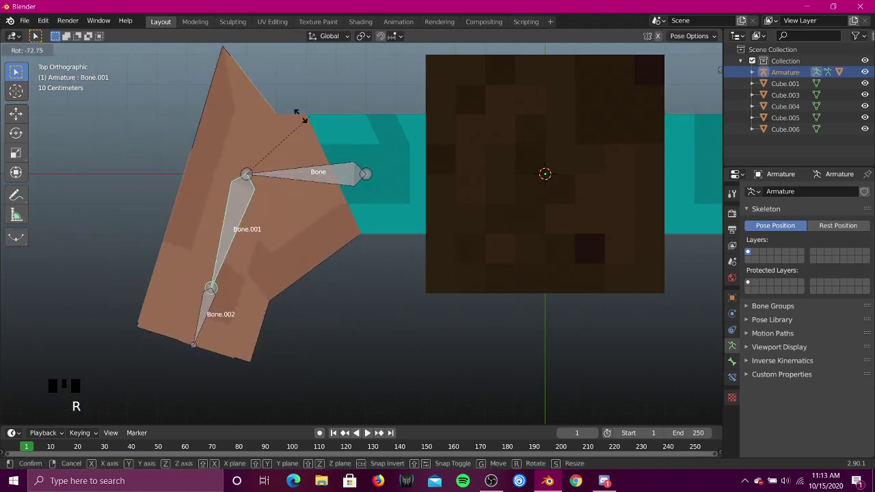
right_click(311, 124)
Step: Add a driver to the value of Cube.002's Bend shape key with the expression tan (var/2)
left_click(287, 139)
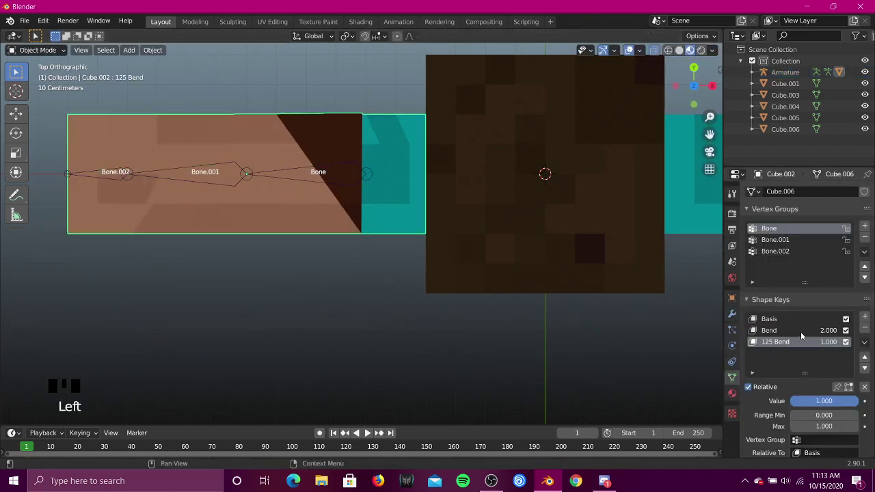
left_click(777, 331)
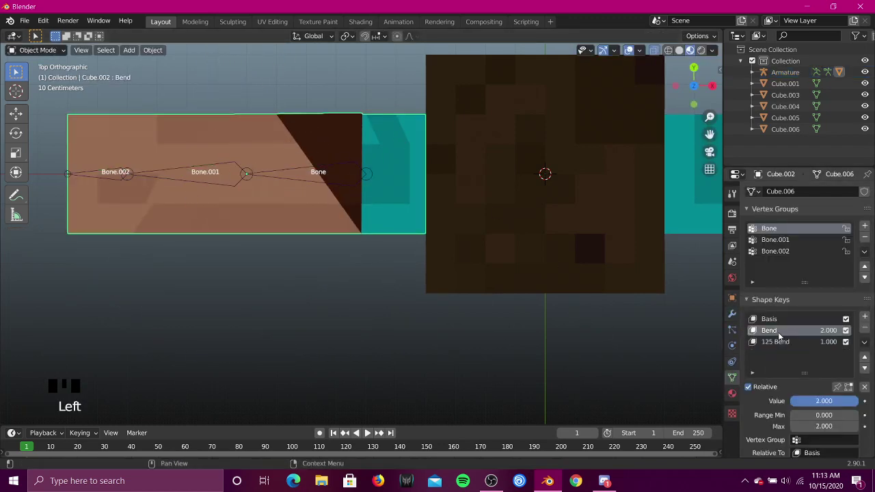
right_click(825, 403)
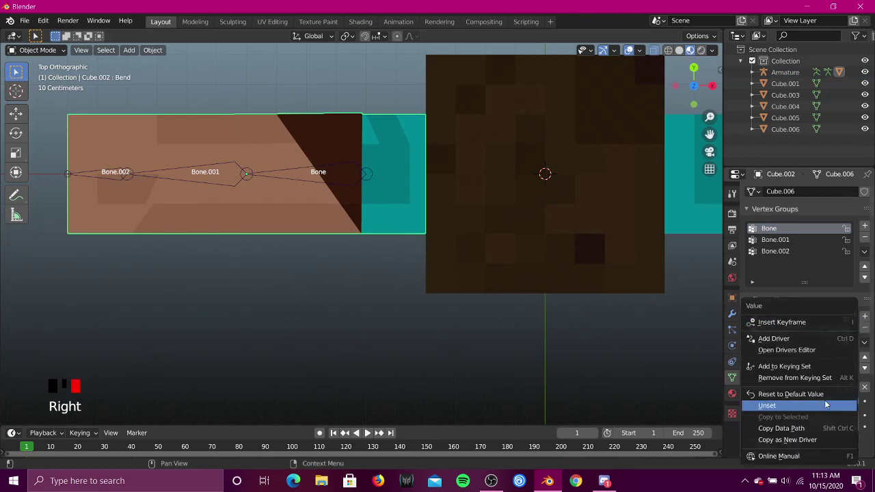
left_click(786, 338)
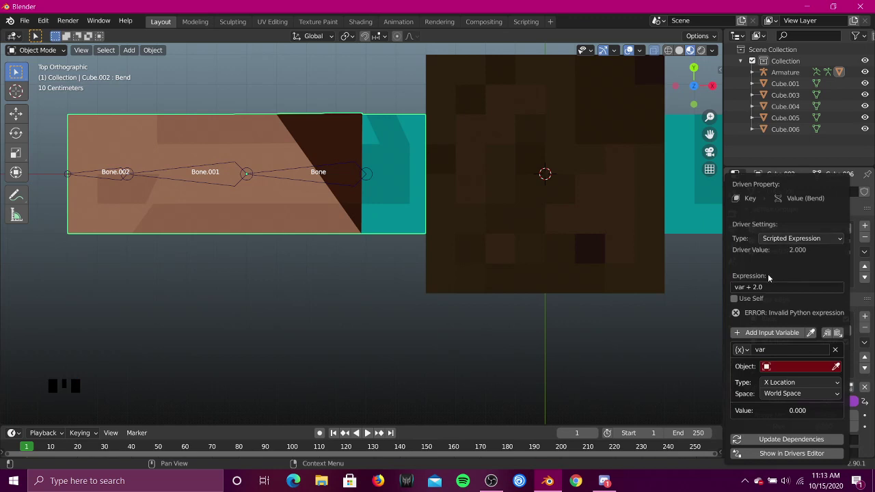
left_click(775, 287)
key("BackSpace")
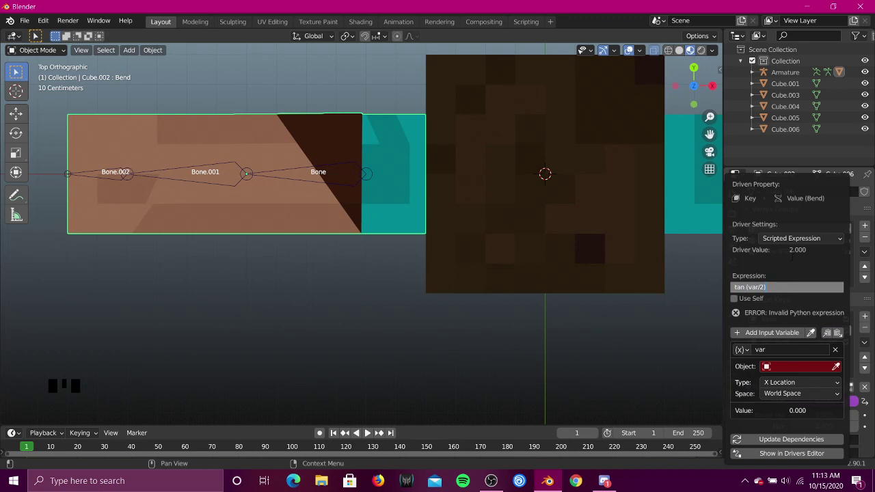
Step: Set the Bend driver's variable to target the Armature object and its bone Bone.001
left_click(788, 367)
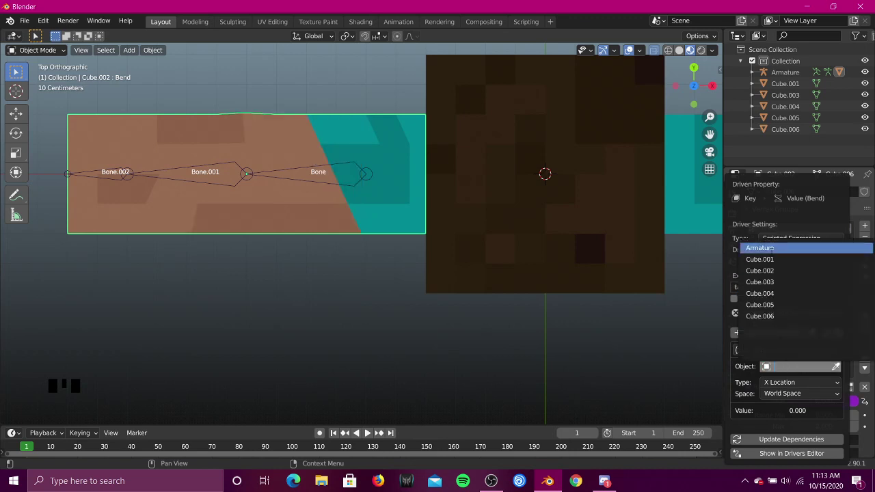
left_click(768, 248)
right_click(823, 406)
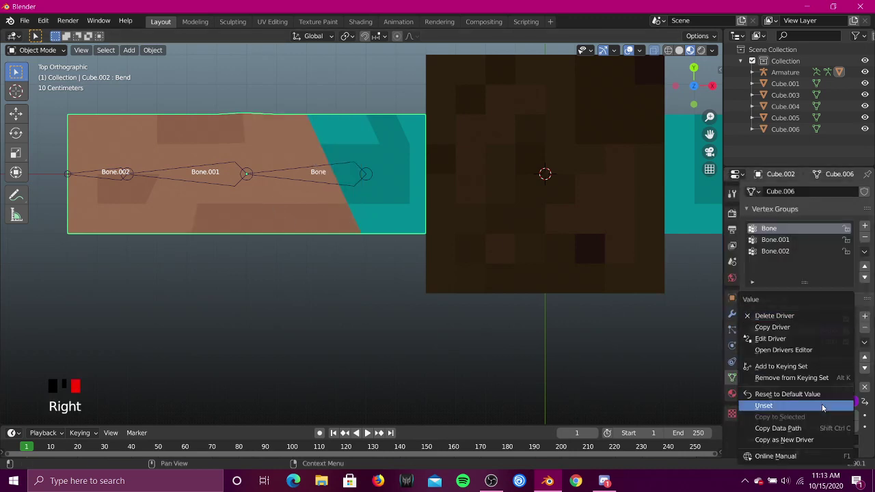
left_click(789, 340)
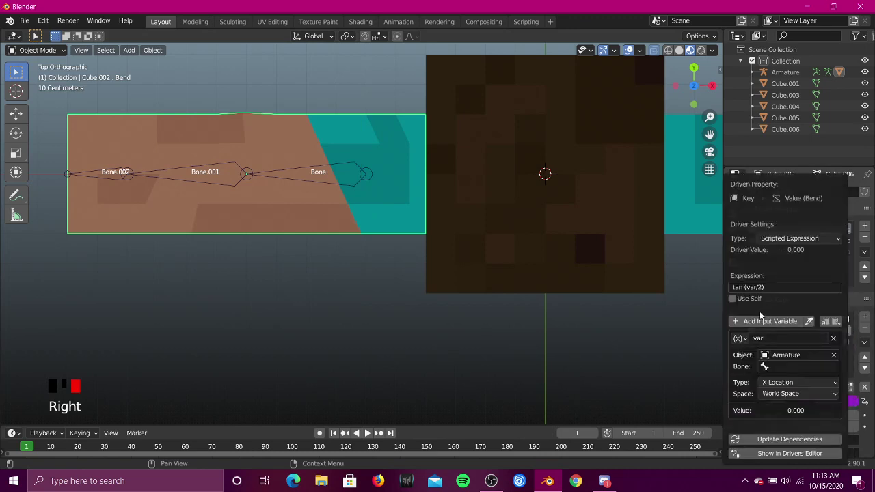
left_click(786, 366)
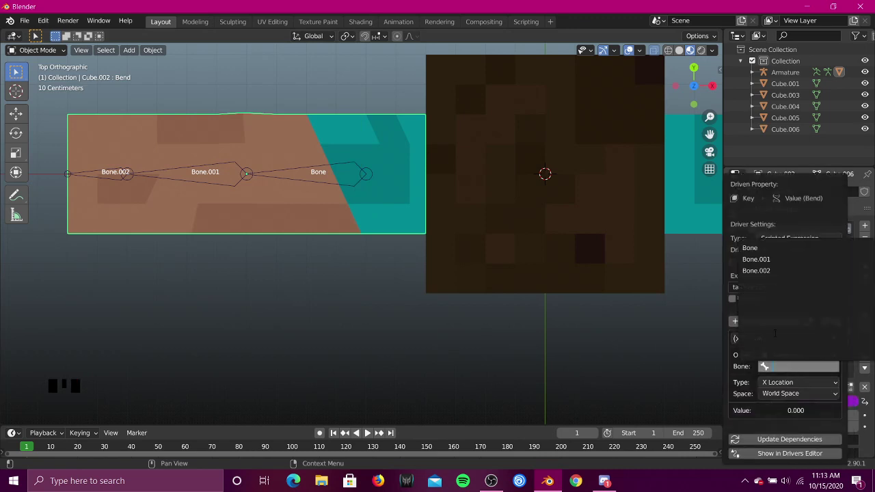
left_click(757, 260)
Step: Set the driver variable's type to Z Rotation and its space to Local Space
left_click(793, 382)
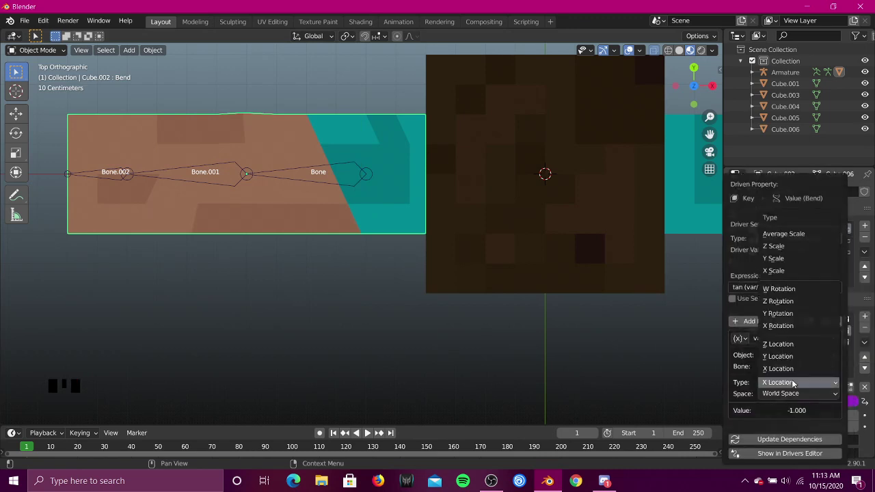
left_click(787, 303)
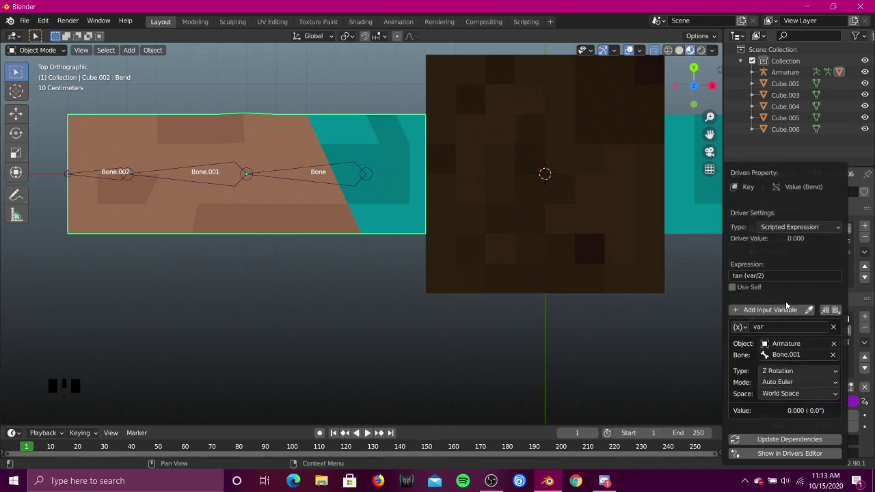
left_click(793, 394)
left_click(792, 433)
Step: Try X, Y and W Rotation as the driver variable's type and return it to Z Rotation
left_click(792, 370)
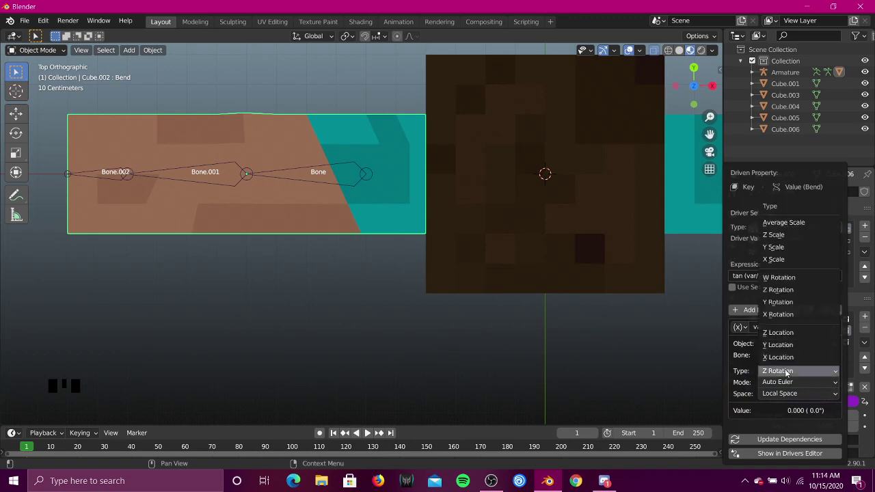
left_click(787, 315)
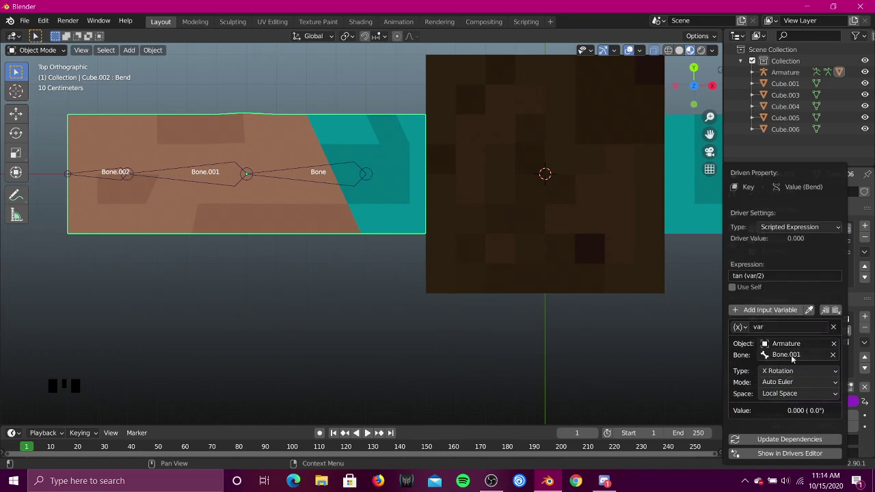
left_click(792, 370)
left_click(787, 302)
left_click(793, 373)
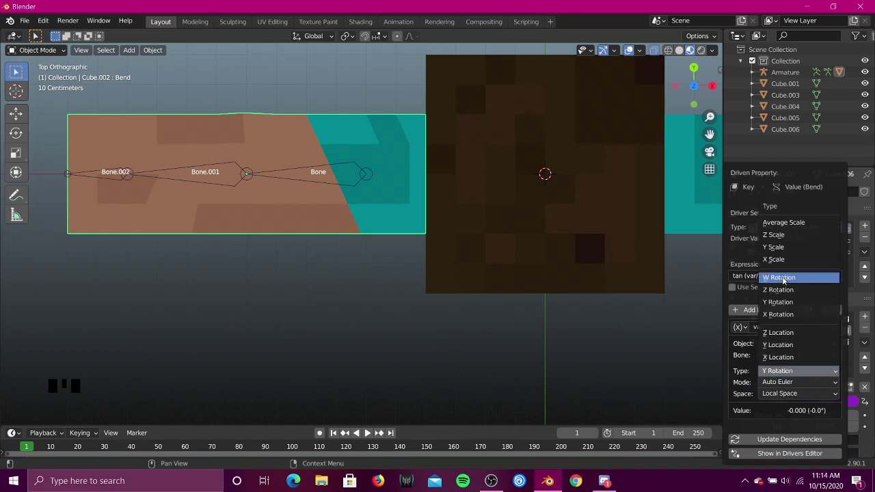
left_click(783, 279)
left_click(796, 370)
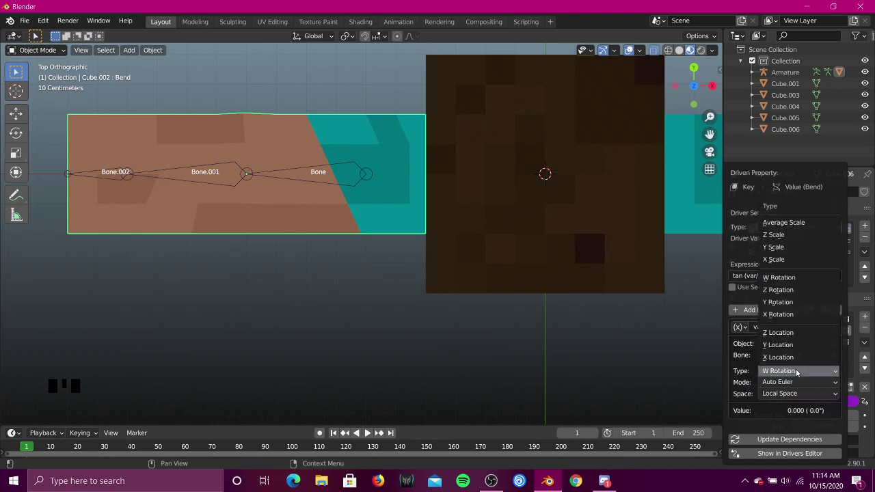
left_click(784, 302)
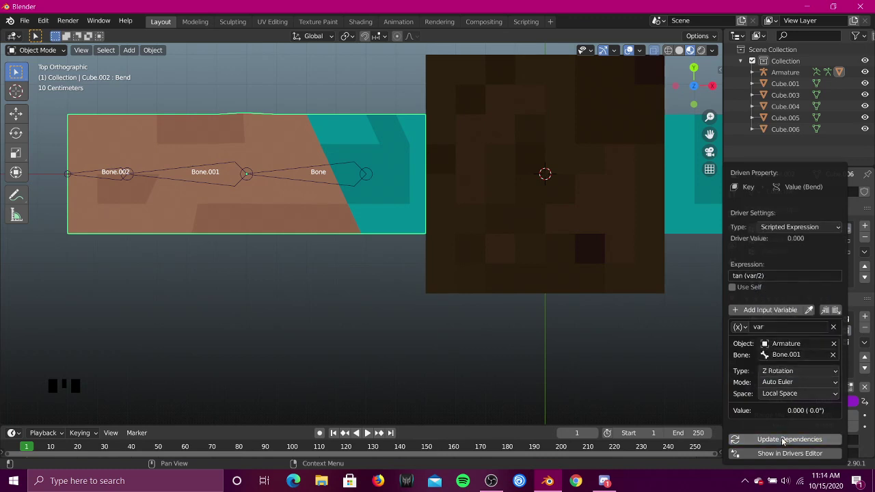
left_click(592, 356)
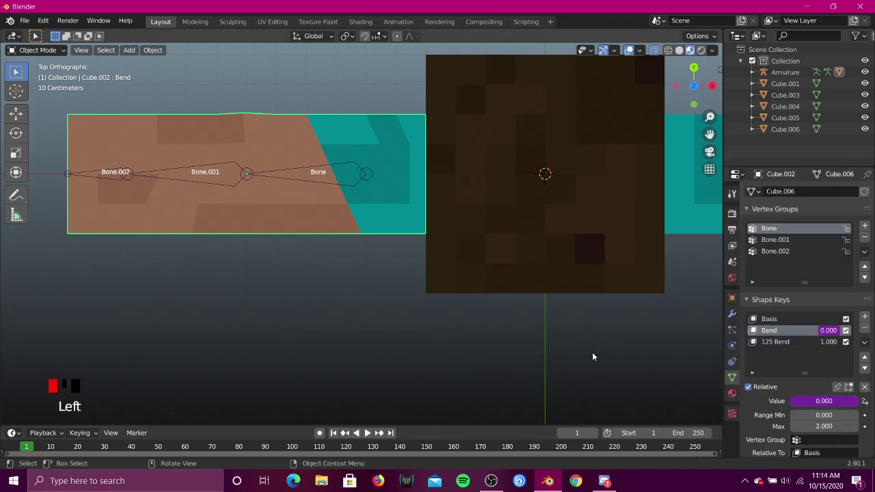
left_click(812, 340)
right_click(824, 340)
left_click(824, 340)
scroll(803, 328, "down", 1)
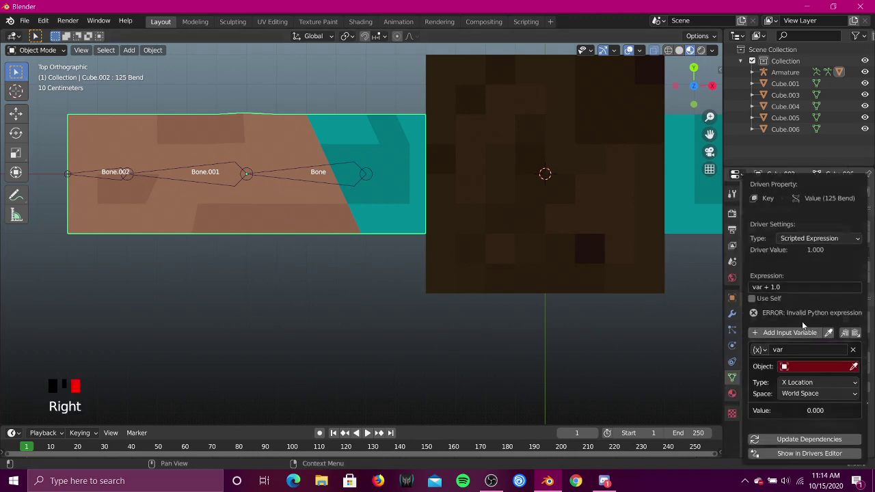
left_click(790, 289)
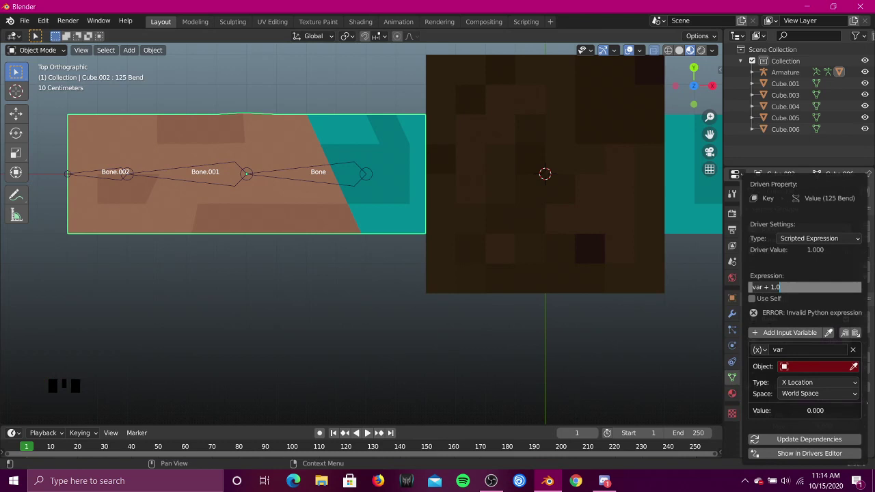
left_click(682, 255)
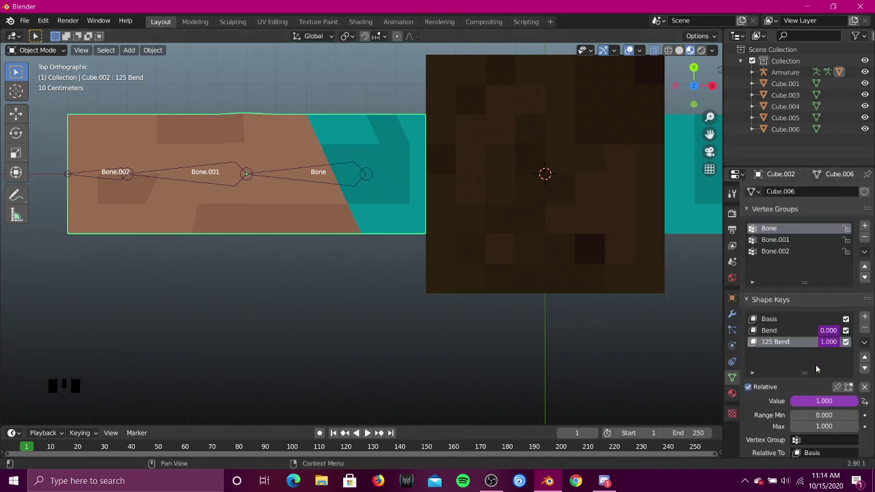
right_click(832, 344)
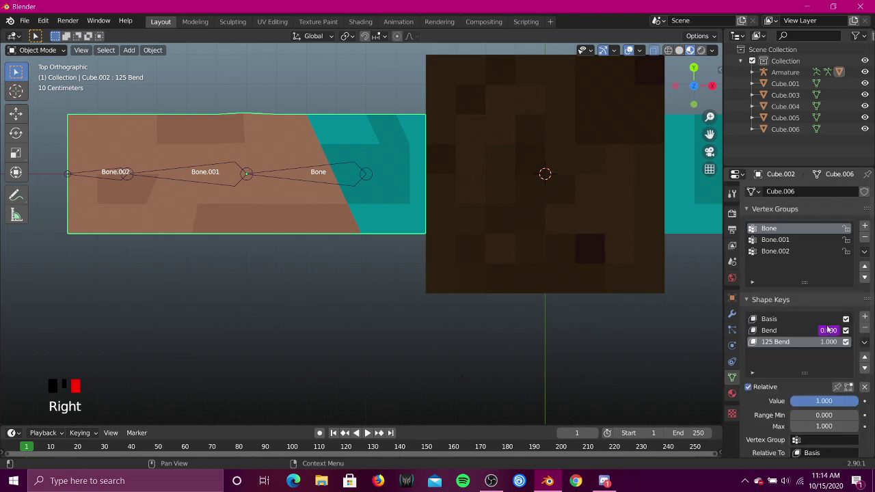
Step: Copy the Bend shape key's driver and paste it onto the value of the 125 Bend shape key
right_click(831, 341)
left_click(833, 330)
right_click(833, 342)
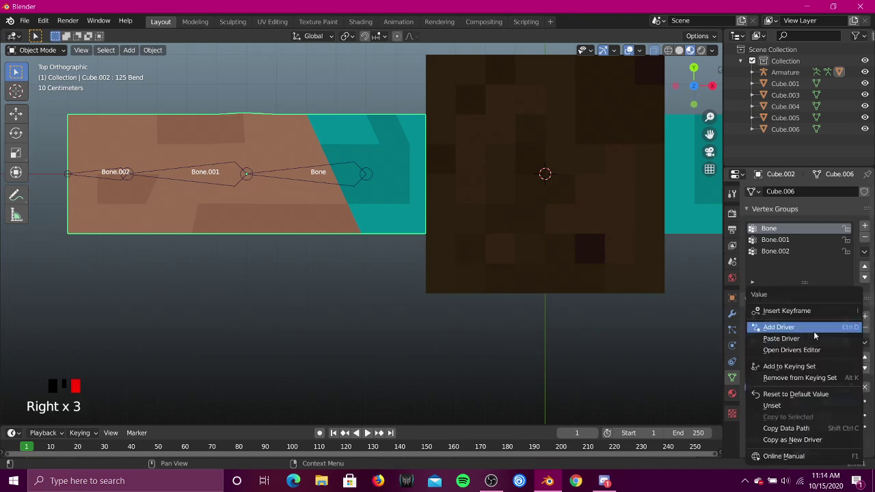
left_click(799, 339)
right_click(833, 344)
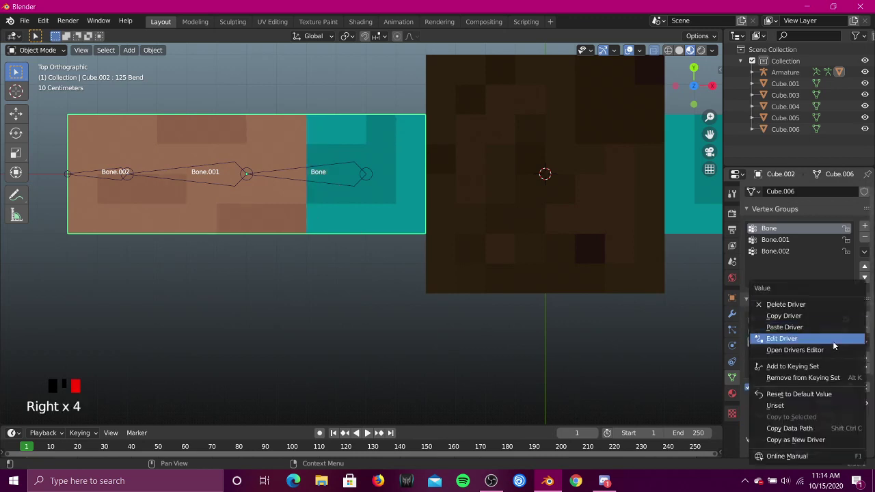
Step: Set the 125 Bend driver's expression to tan (var/2) -1 and update its dependencies
left_click(800, 340)
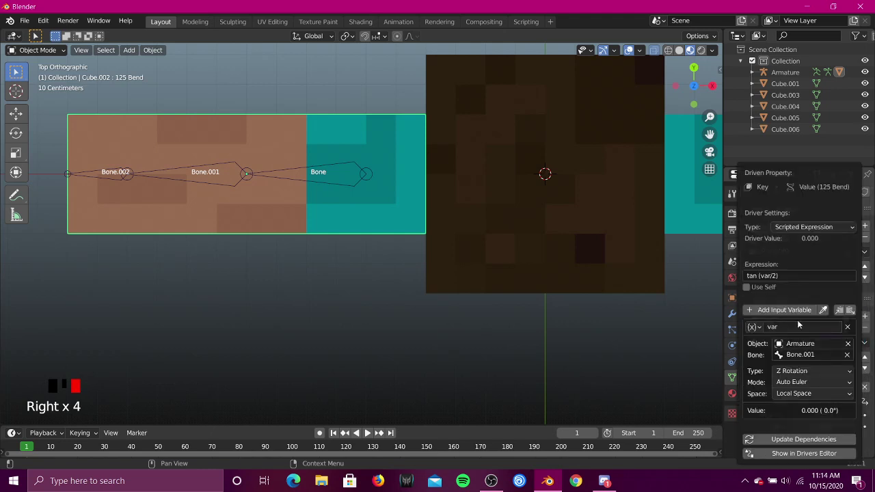
left_click(795, 276)
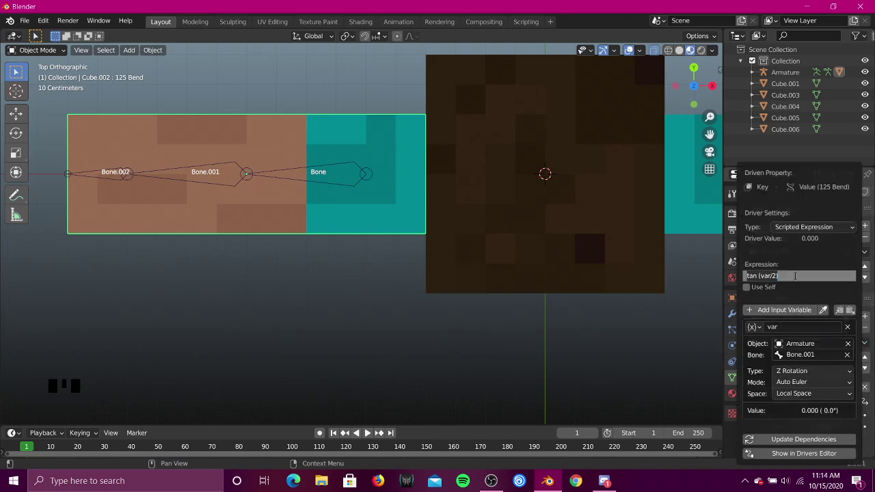
left_click(796, 277)
key("Return")
left_click(802, 439)
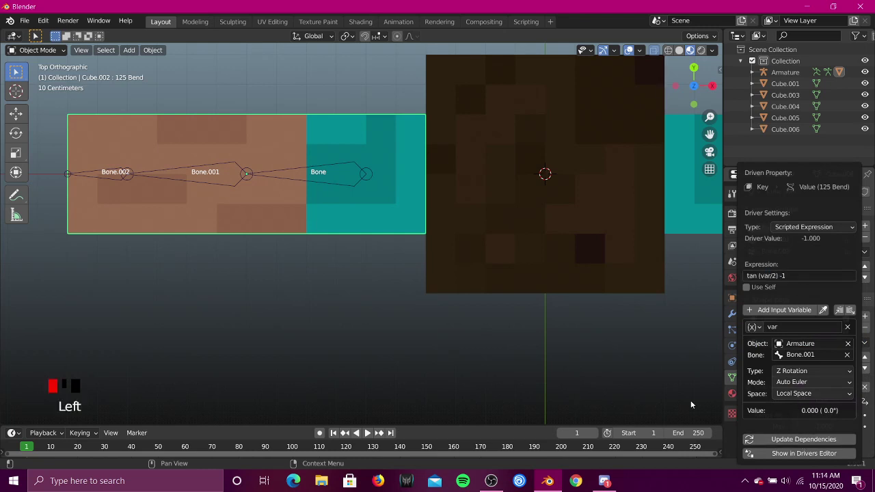
Step: Test the shape key drivers by rotating Bone.001 in Pose Mode, cancel the rotation and return to Object Mode
left_click(239, 163)
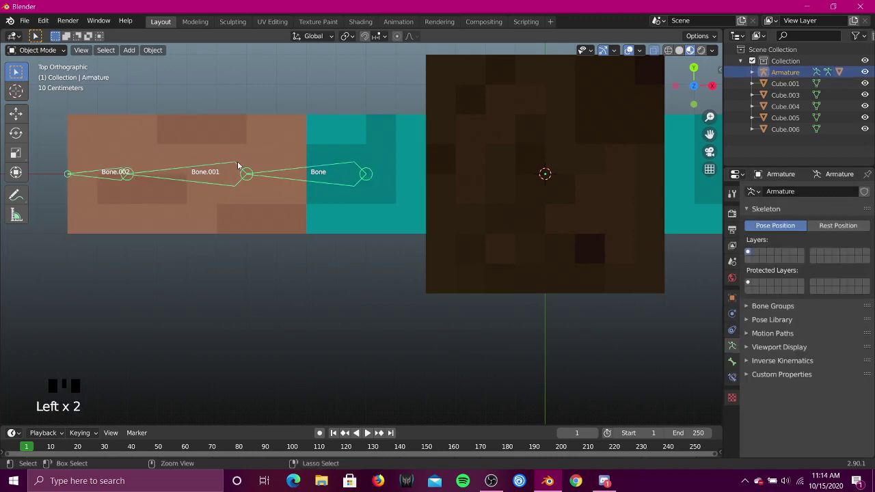
key("ctrl+Tab")
key("r")
right_click(263, 117)
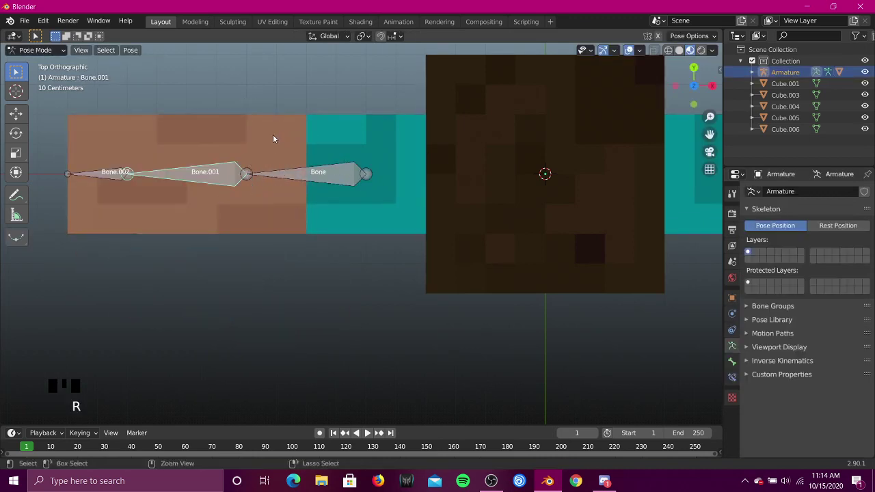
key("ctrl+Tab")
Step: Set the variable type of Cube.002's Bend driver to X Rotation and update its dependencies
left_click(238, 133)
right_click_drag(828, 341, 794, 333)
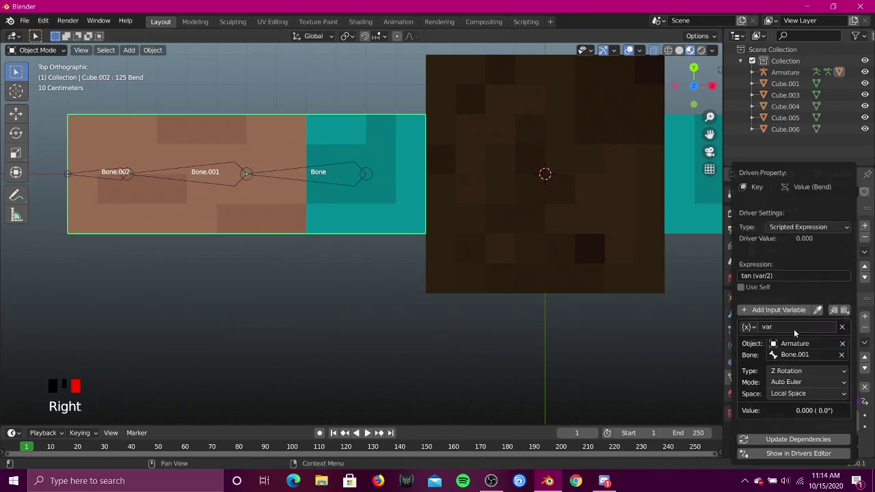
left_click(798, 371)
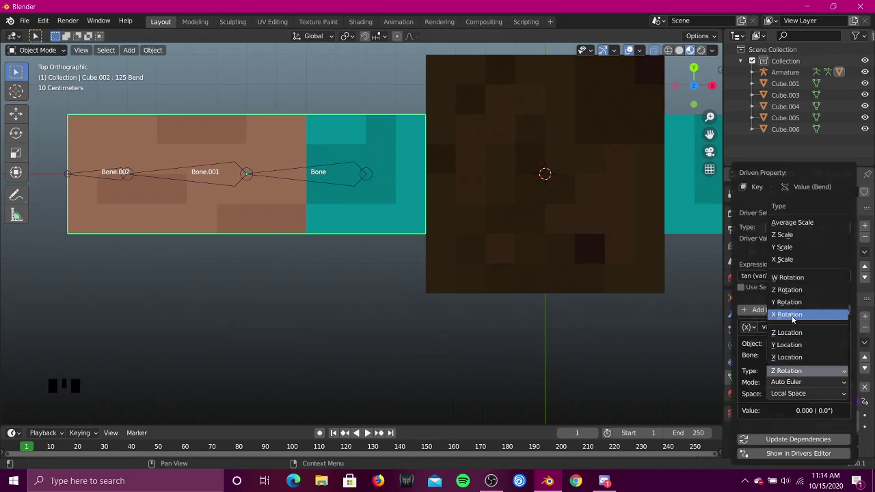
left_click(793, 316)
left_click(798, 439)
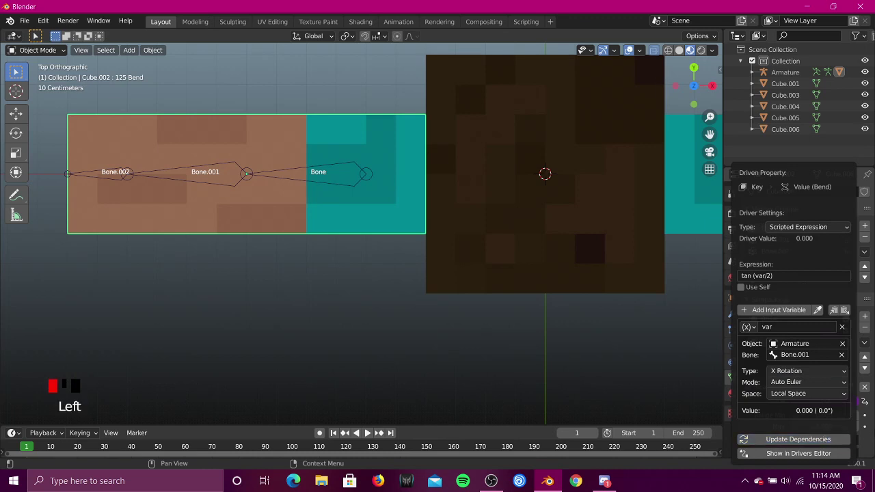
Step: Set the variable type of the 125 Bend driver to X Rotation and update its dependencies
right_click(825, 337)
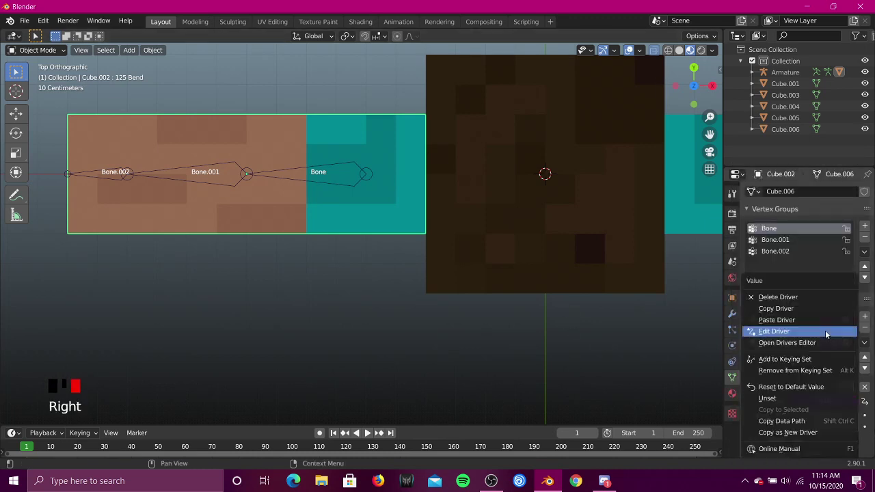
right_click(825, 332)
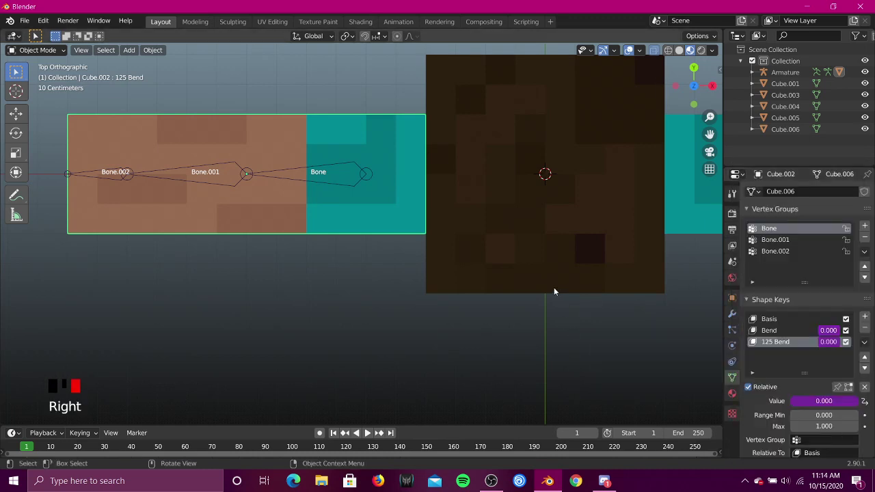
right_click(820, 338)
left_click(820, 338)
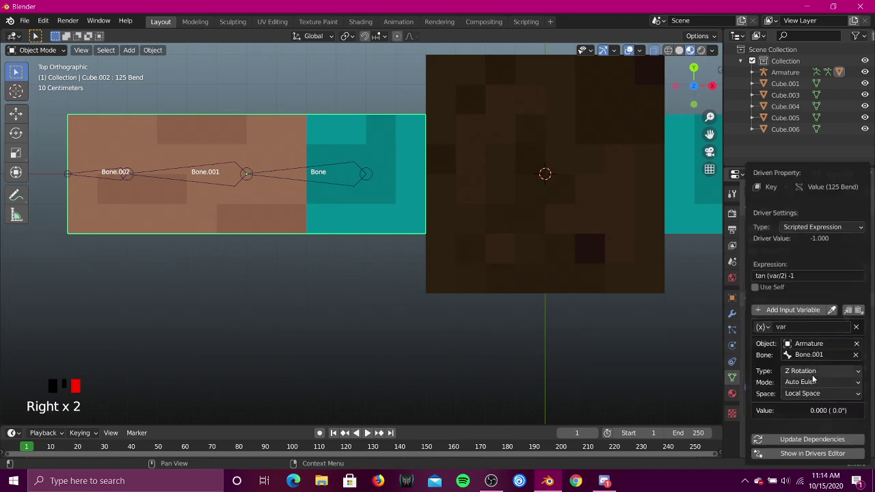
left_click(813, 371)
left_click(805, 315)
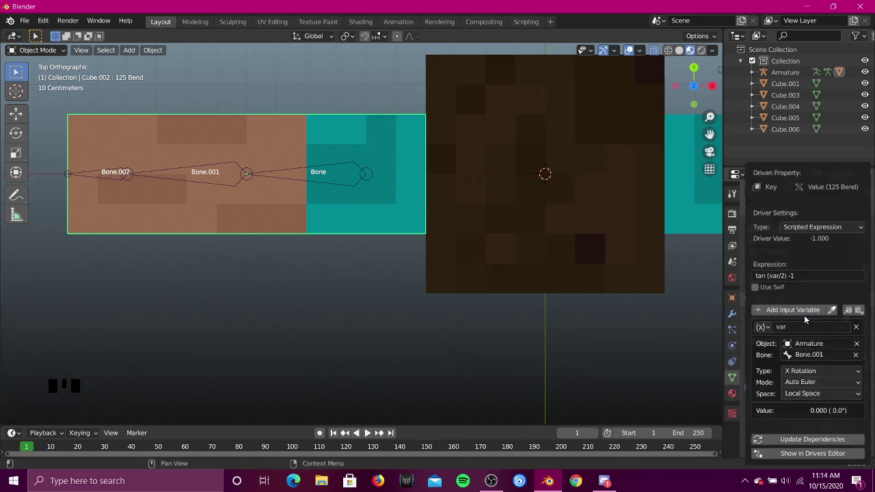
left_click(836, 440)
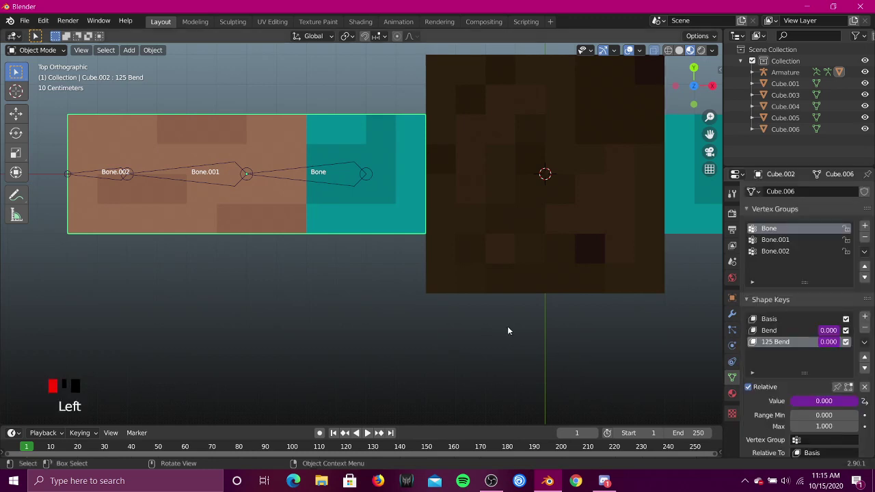
Step: Put the Armature in Pose Mode and test the bend by rotating Bone.001, cancelling the rotation
left_click(216, 170)
left_click(220, 168)
key("ctrl+Tab")
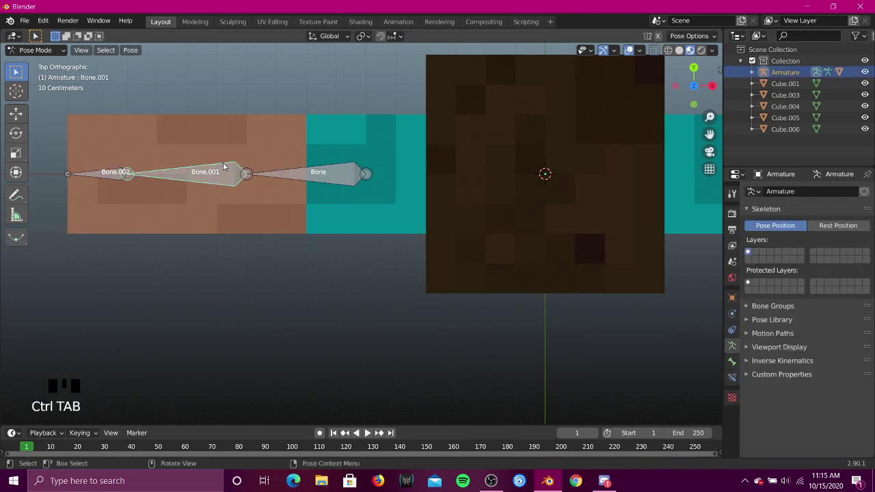
key("r")
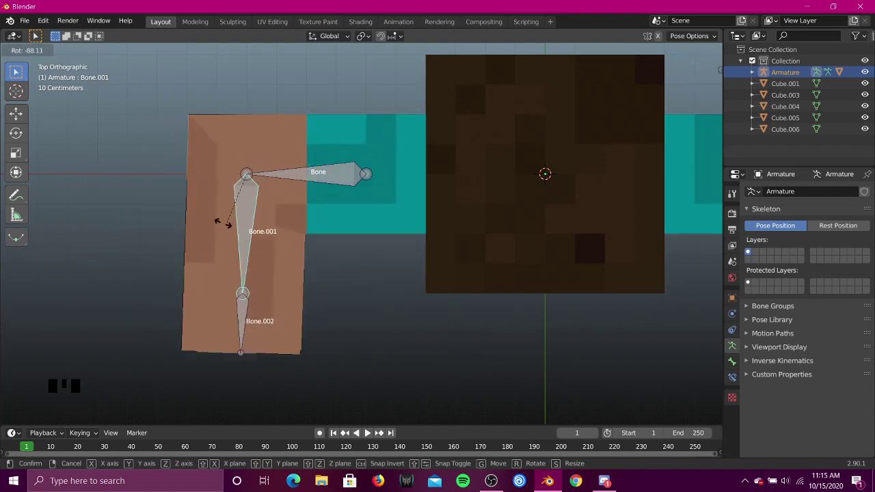
right_click(176, 213)
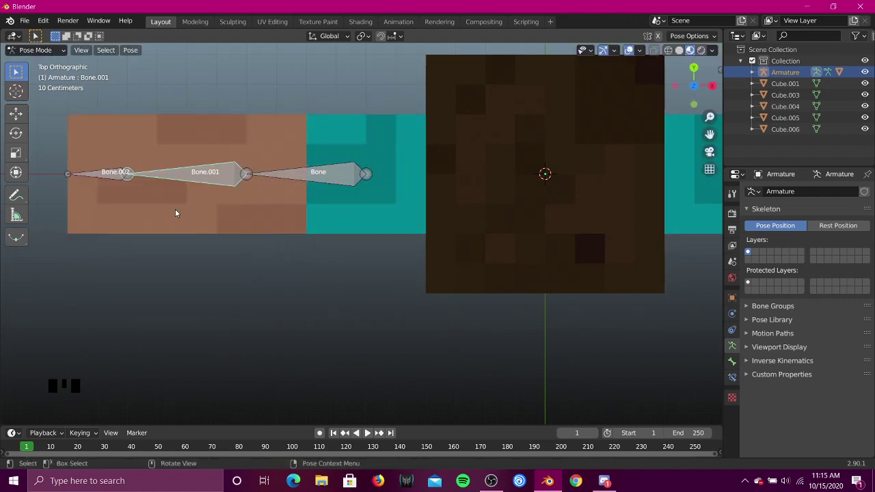
Step: Add a Limit Rotation constraint to Bone.001 with X, Y and Z limits enabled and the owner space set to Local Space
left_click(733, 378)
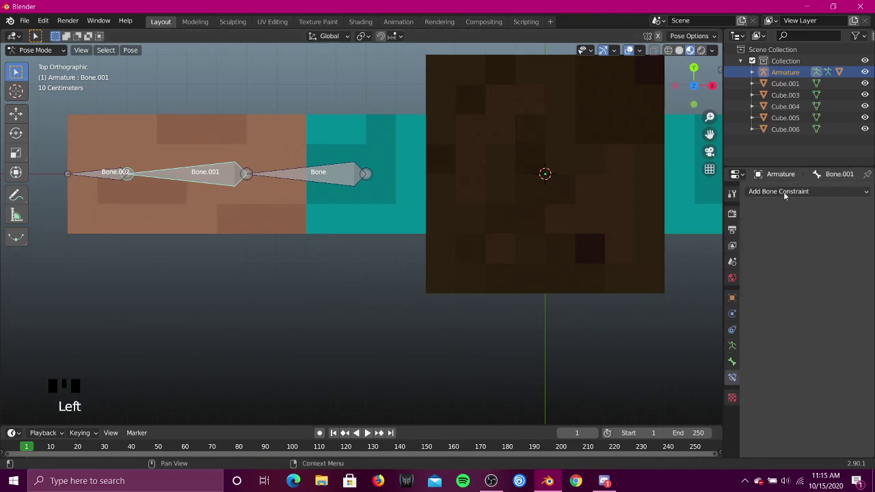
left_click(784, 191)
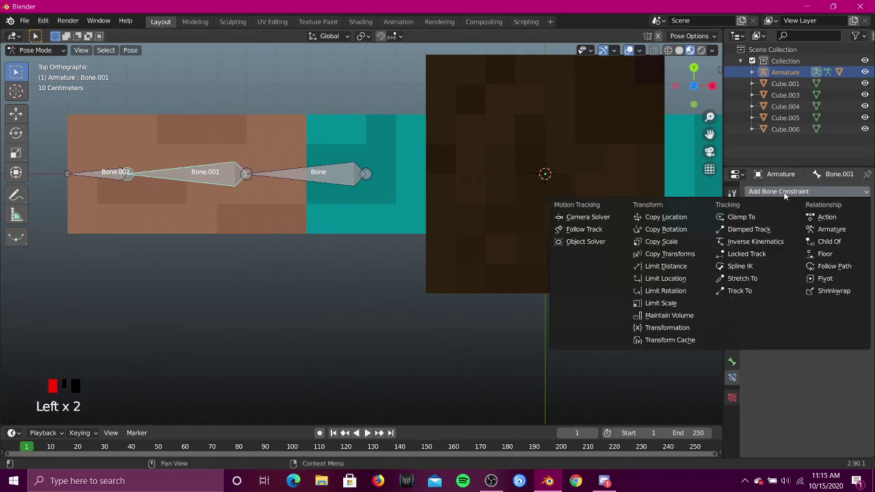
left_click(689, 290)
left_click(798, 229)
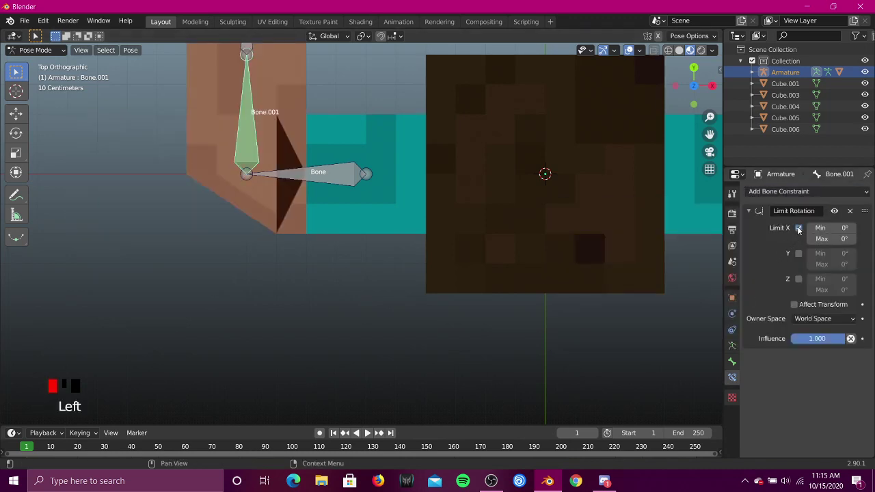
left_click(798, 253)
left_click(797, 284)
left_click(798, 285)
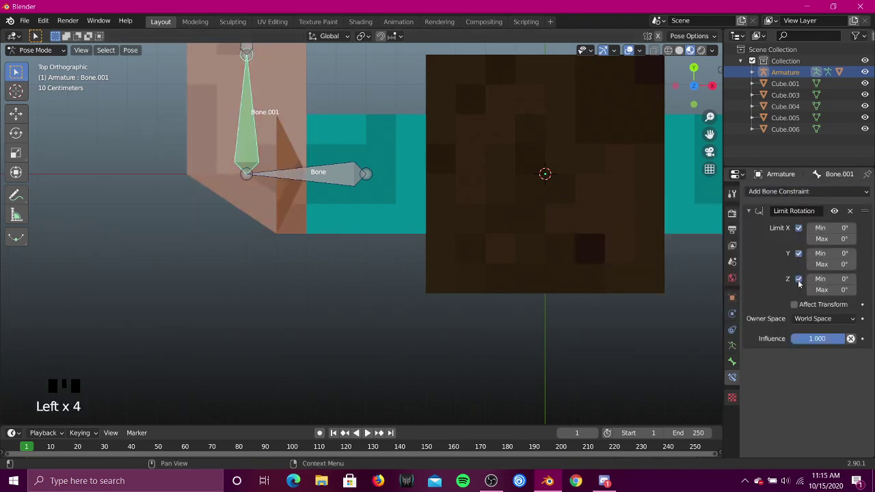
left_click_drag(805, 318, 797, 365)
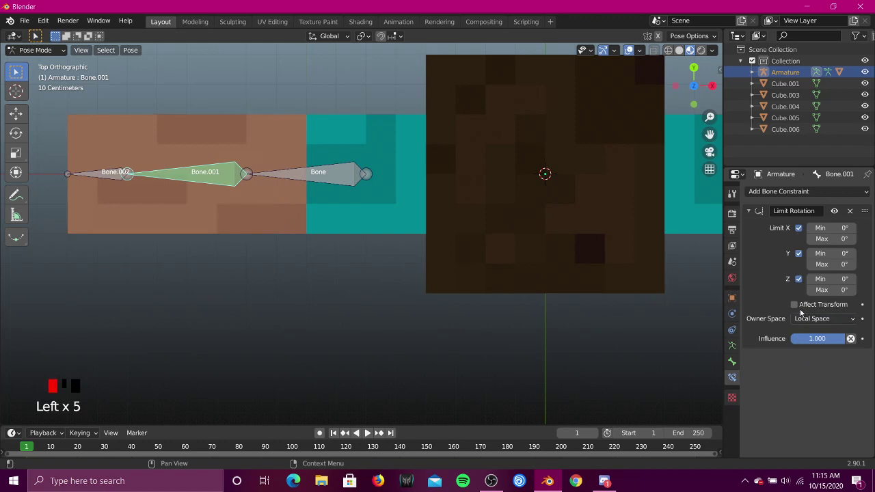
Step: Try a Z maximum of 125° on Bone.001's Limit Rotation constraint, test the rotation and reset the maximum to 0°
left_click(830, 290)
type("12")
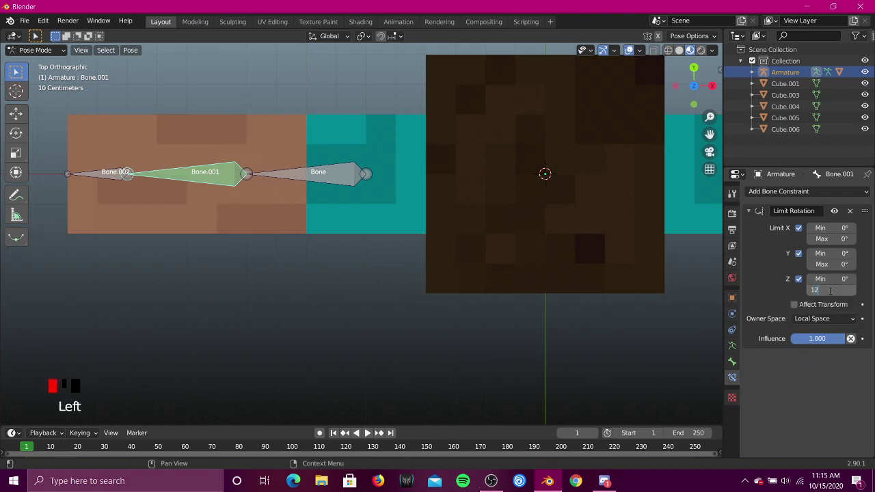
type("5")
key("Return")
key("r")
key("r")
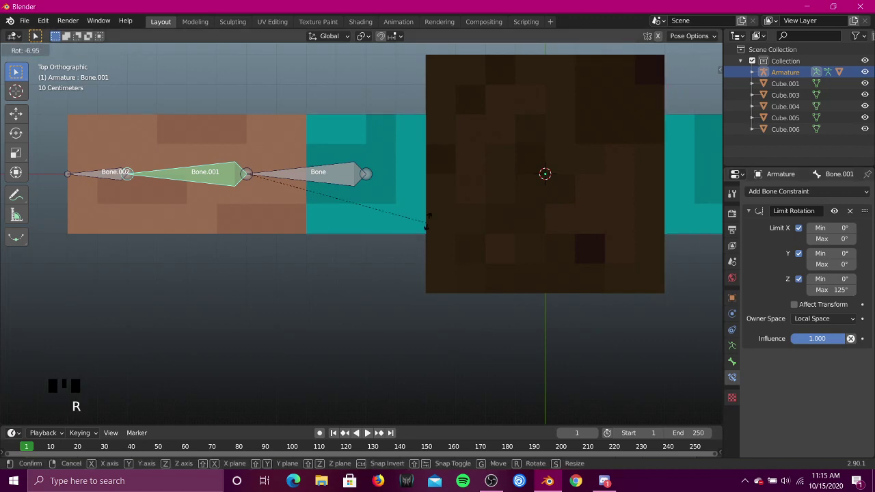
right_click(286, 205)
left_click(828, 291)
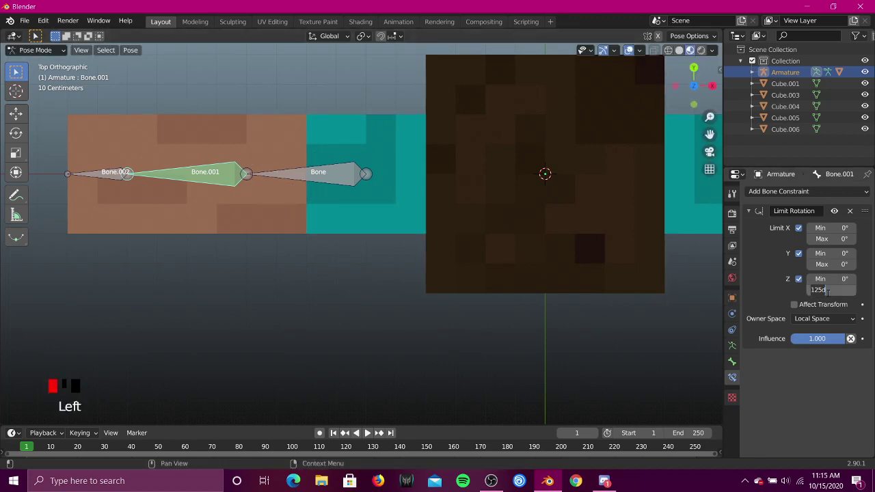
key("Return")
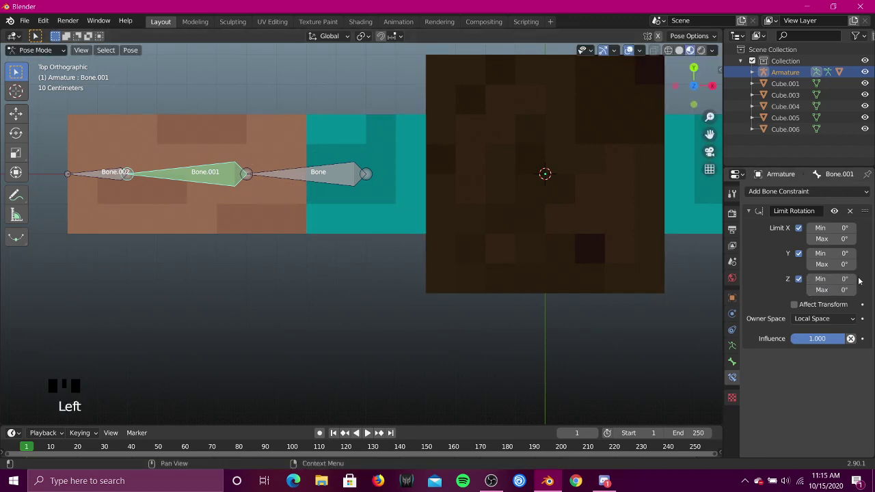
Step: Set the Limit Rotation constraint's X maximum to 125° and rotate Bone.001 downward to that limit
double_click(827, 239)
type("125")
key("Return")
key("r")
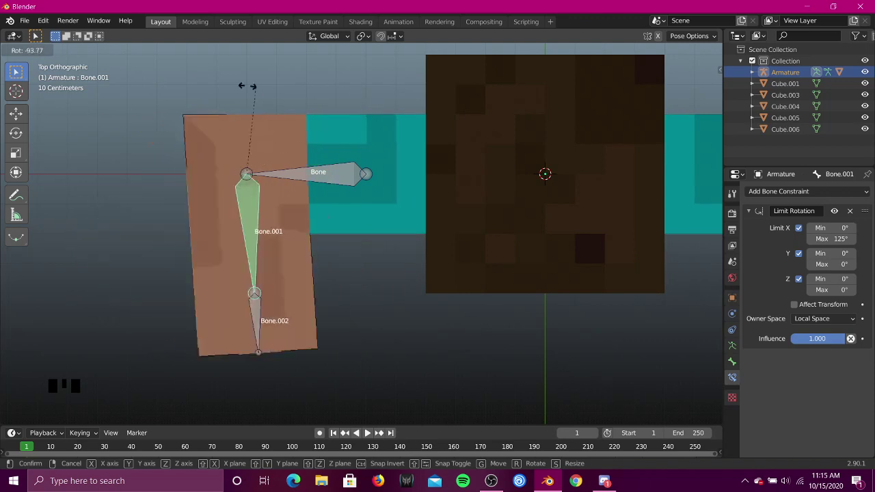
left_click(185, 76)
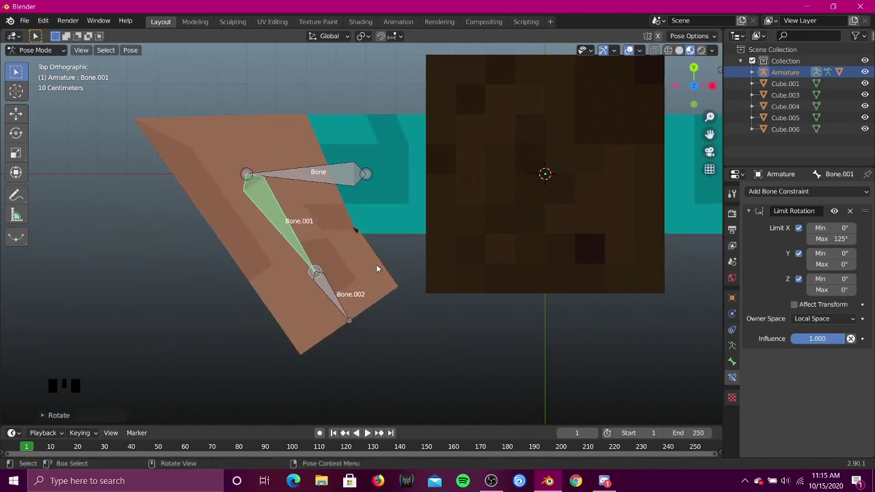
Step: Edit Cube.002's 125 Bend shape key by moving the inner elbow vertices about 0.006 m in X and 0.012 m in Y onto the forearm corner
key("ctrl+Tab")
left_click(372, 217)
left_click(732, 377)
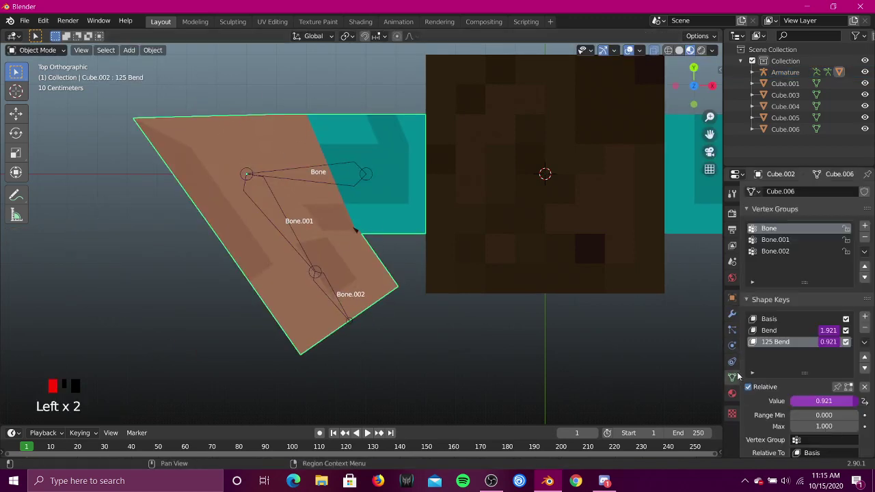
key("Tab")
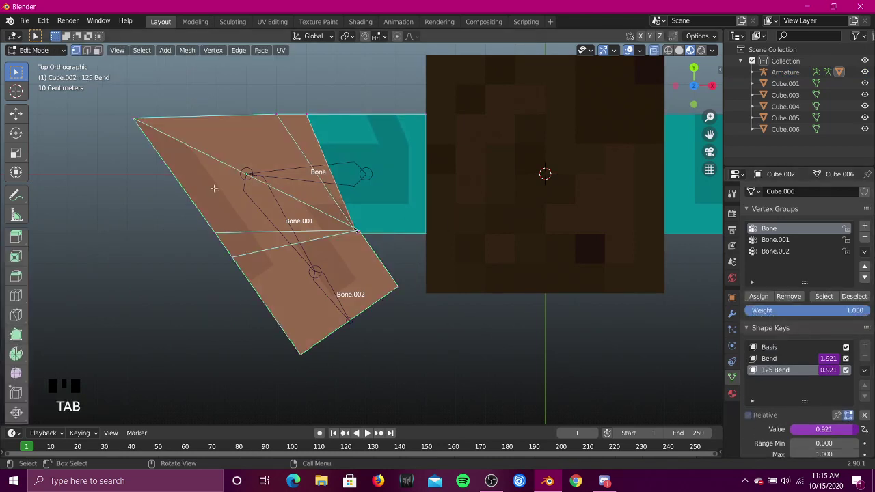
scroll(219, 205, "up", 9)
scroll(321, 262, "up", 2)
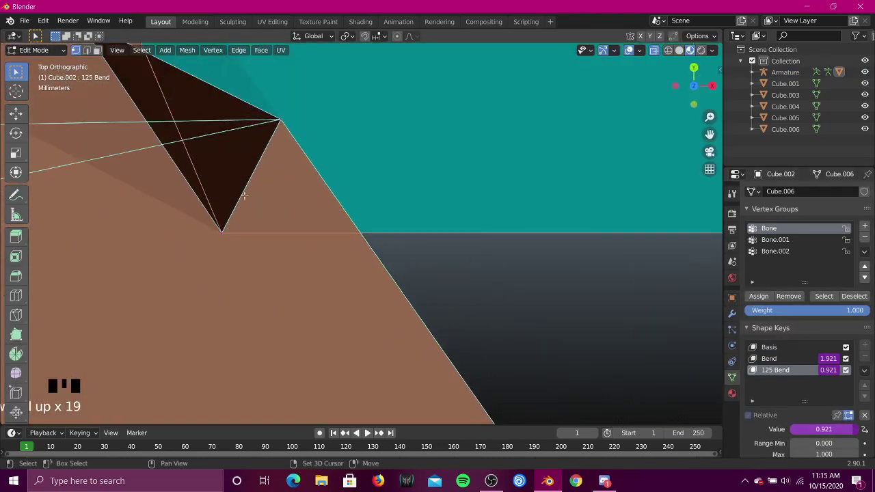
middle_click_drag(253, 192, 321, 231, "shift")
scroll(308, 157, "down", 4)
scroll(307, 164, "up", 4)
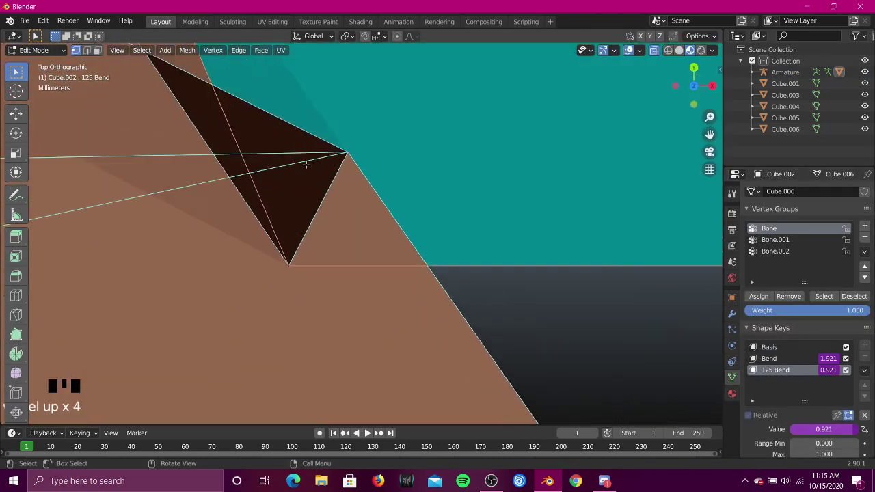
scroll(244, 132, "up", 4)
middle_click_drag(168, 315, 209, 349, "shift")
left_click_drag(271, 338, 271, 339)
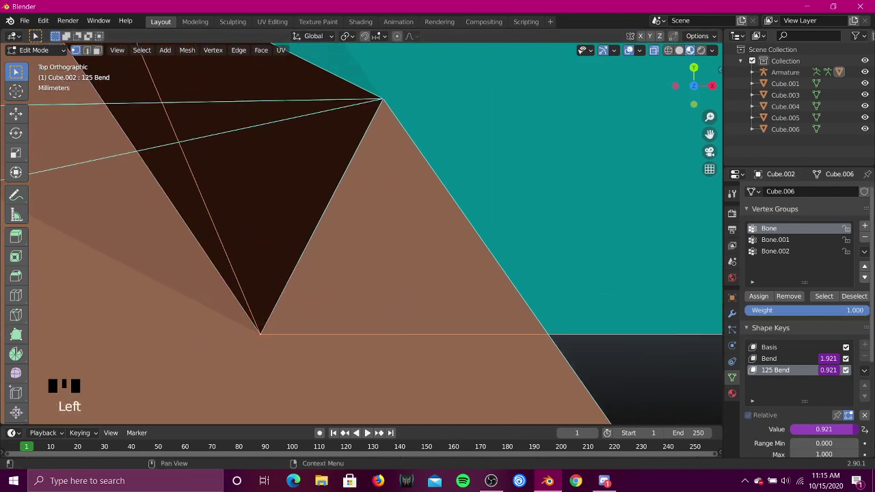
key("g")
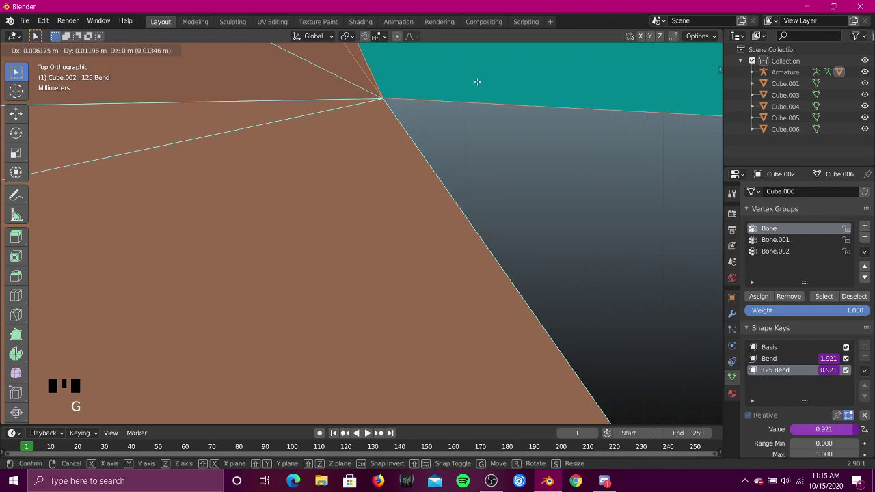
left_click(477, 81)
Step: Move the outer elbow corner vertices about -0.009 m in X and 0.012 m in Y in line with the upper arm, and leave Edit Mode
scroll(492, 121, "down", 20)
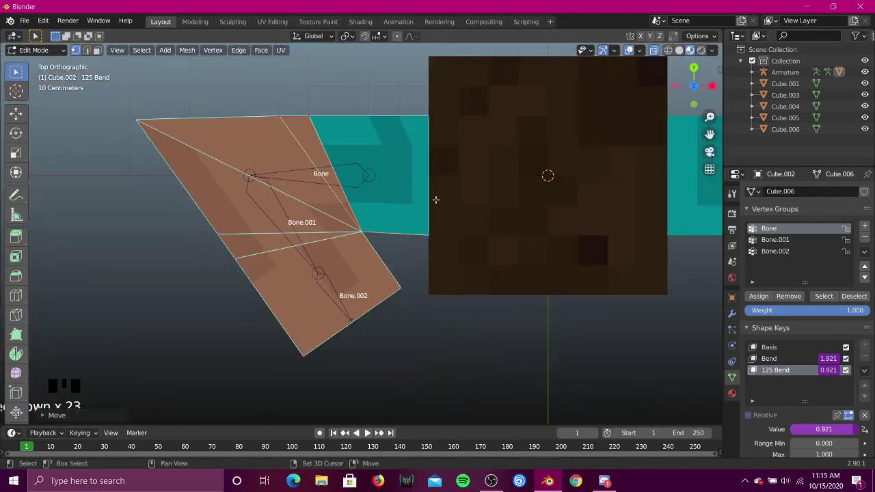
middle_click_drag(435, 199, 664, 283, "shift")
scroll(469, 250, "up", 12)
middle_click_drag(501, 117, 495, 333, "shift")
scroll(524, 335, "up", 5)
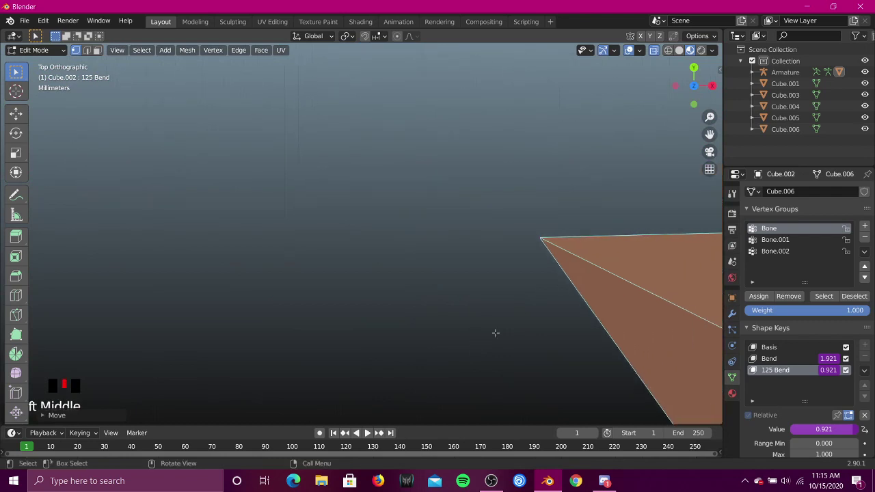
left_click(580, 302)
key("g")
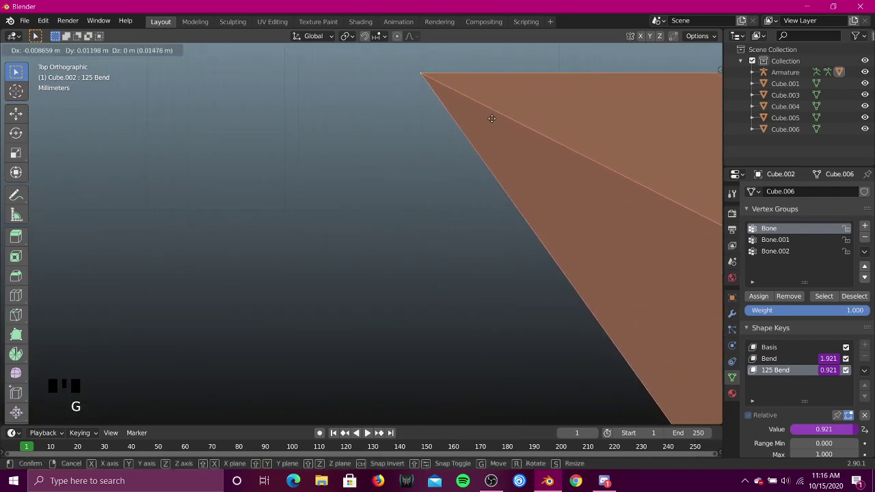
left_click(492, 117)
scroll(504, 169, "down", 19)
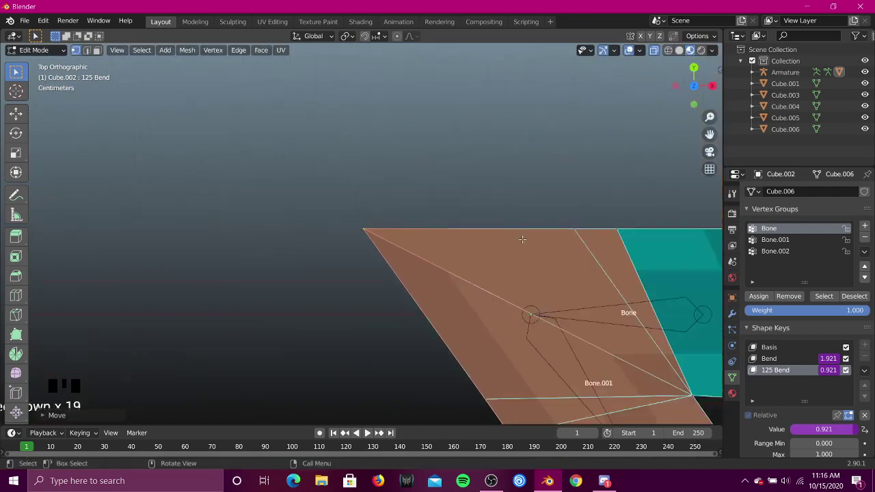
scroll(546, 273, "down", 5)
middle_click_drag(600, 332, 460, 240, "shift")
key("Tab")
Step: Test the corrected bend by rotating Bone.001 to its limit in Pose Mode and clear the rotation
scroll(405, 239, "up", 4)
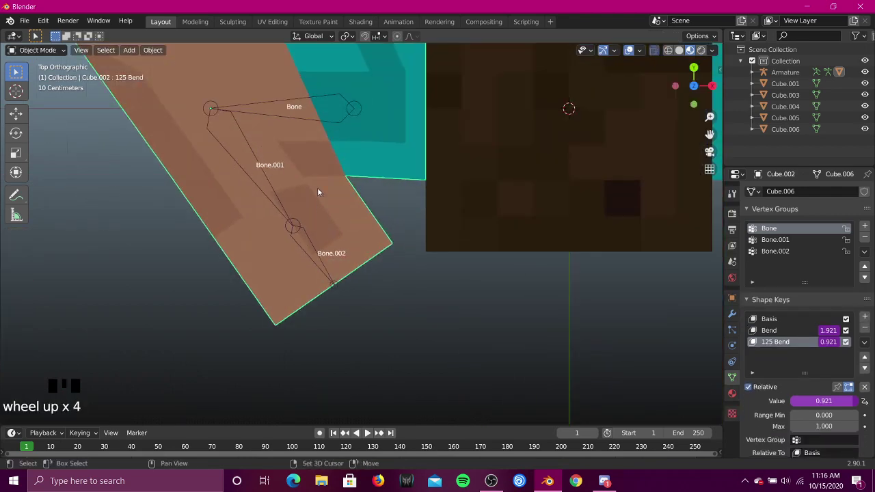
middle_click_drag(222, 109, 255, 146, "shift")
left_click(256, 146)
key("ctrl+Tab")
left_click(266, 170)
key("r")
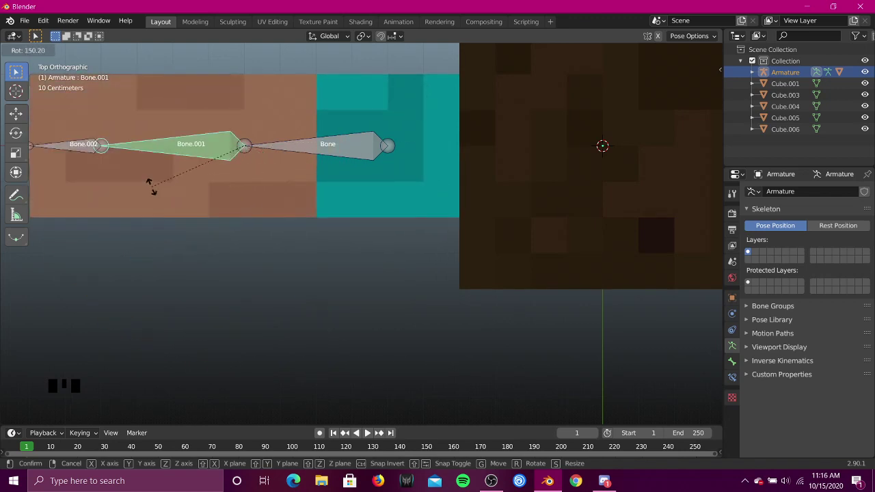
left_click(343, 321)
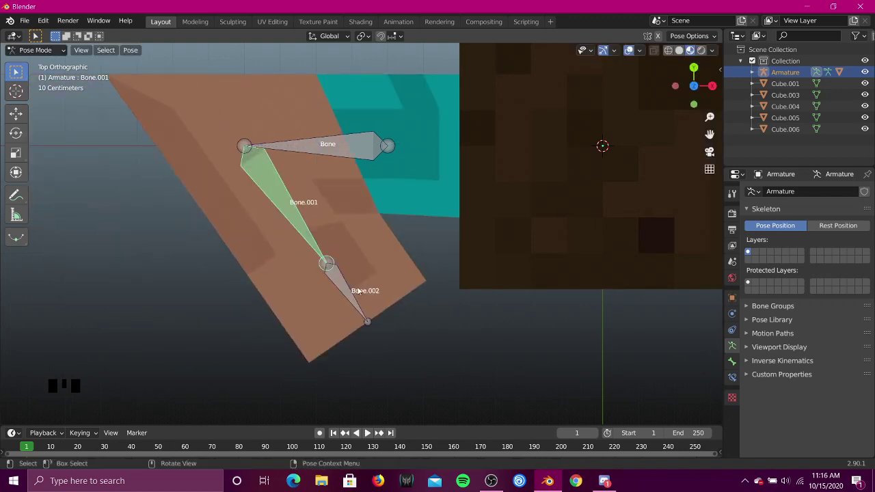
key("alt+r")
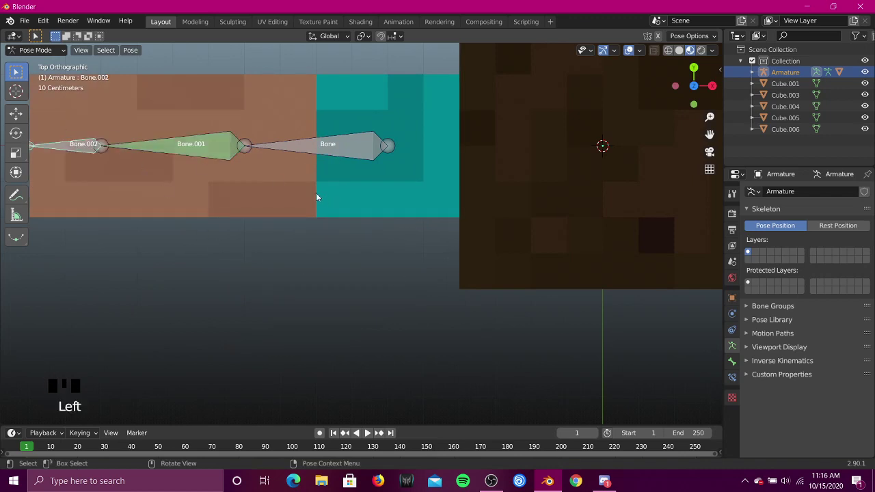
Step: Try rotating Bone.002 freely to check how the end of the arm deforms, and cancel the rotation
middle_click_drag(316, 198, 455, 229, "shift")
key("r")
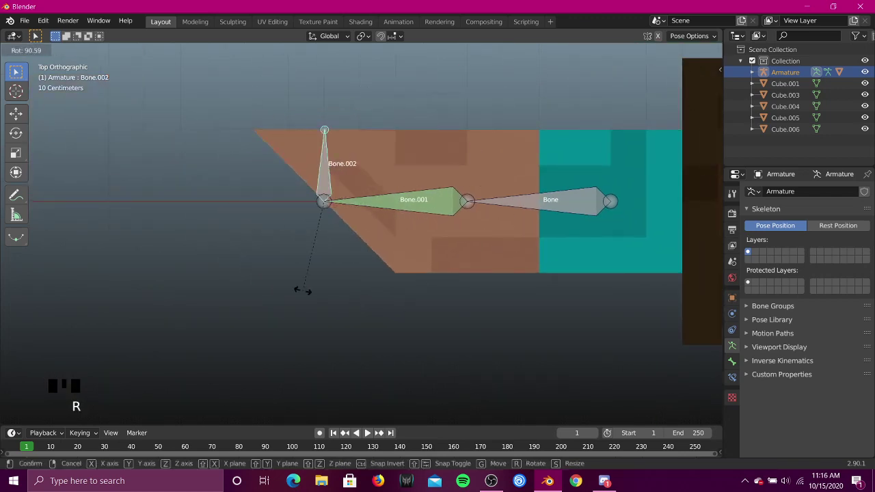
key("r")
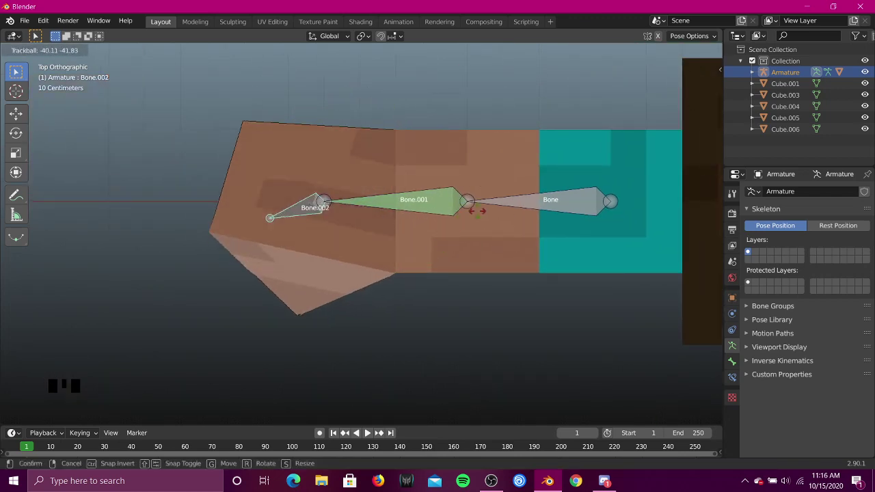
right_click(556, 270)
Step: Turn off the On Cage and Edit Mode display of Cube.002's Armature modifier
key("ctrl+Tab")
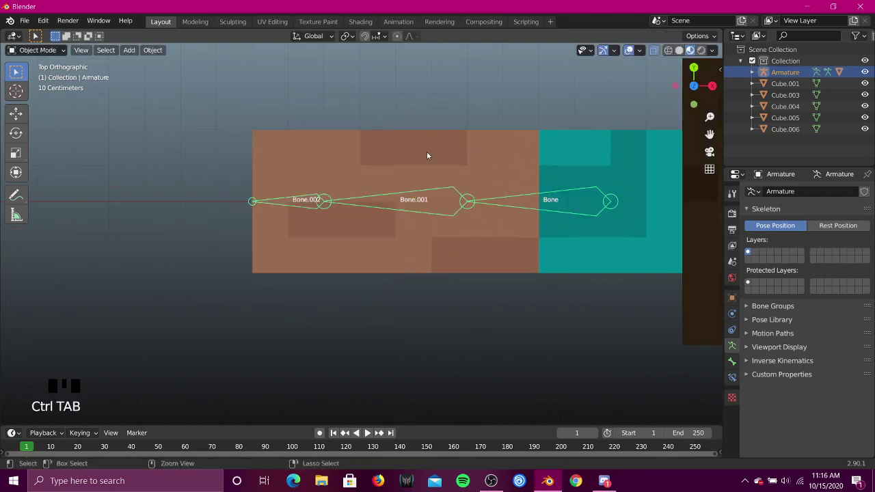
left_click(410, 139)
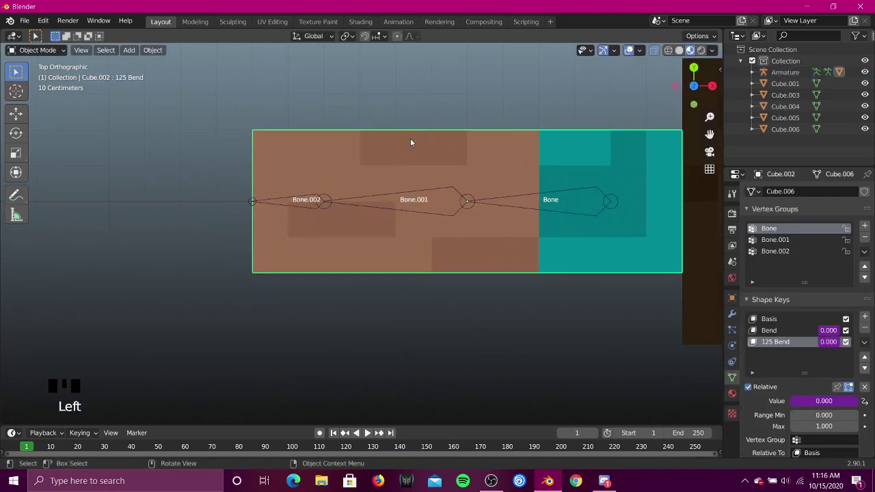
left_click(732, 314)
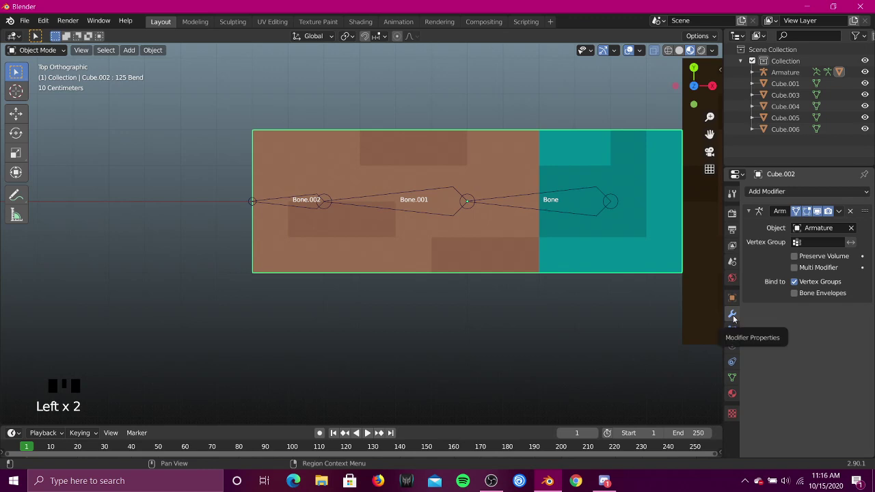
left_click(797, 211)
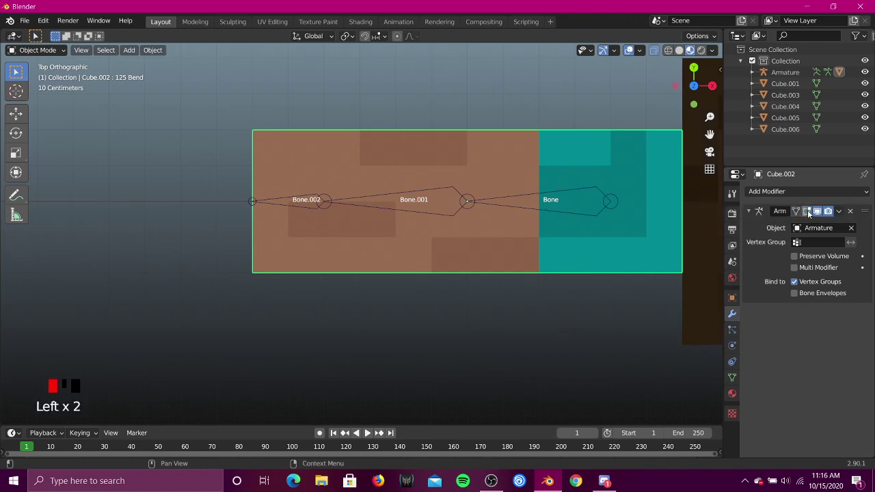
Step: Add a Subdivision Surface modifier to Cube.002 with viewport levels set to 3
left_click(784, 191)
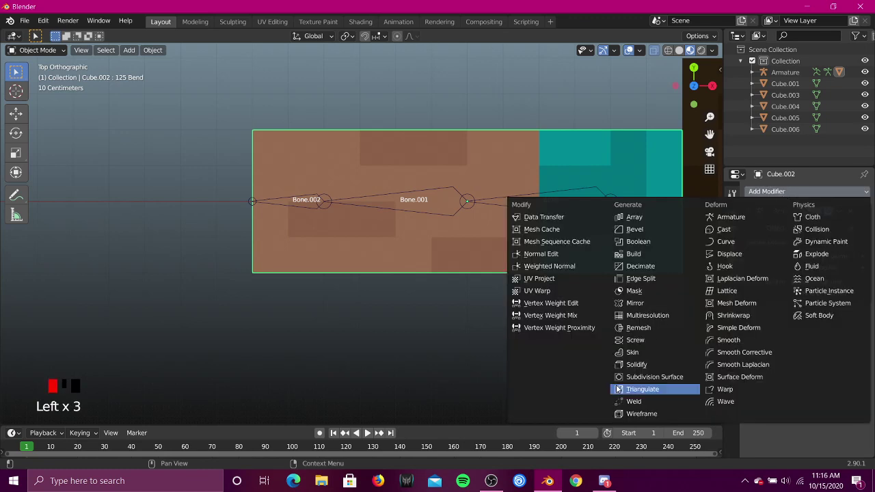
left_click(656, 377)
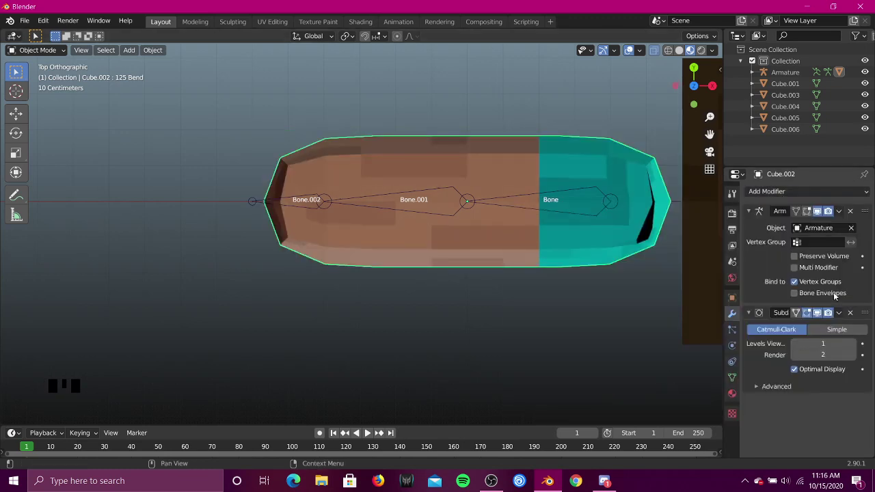
left_click(852, 344)
left_click(853, 345)
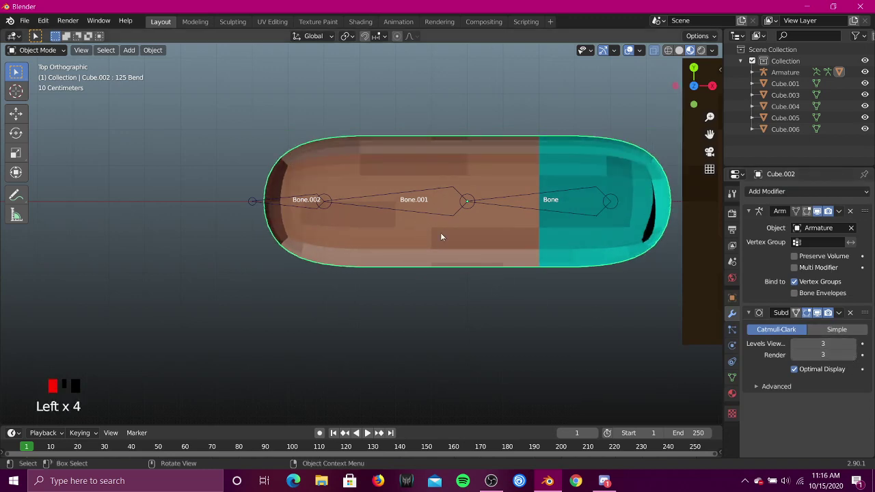
Step: Examine the shape of the subdivided arm from several angles in perspective
middle_click_drag(523, 244, 445, 237, "shift")
key("shift+grave")
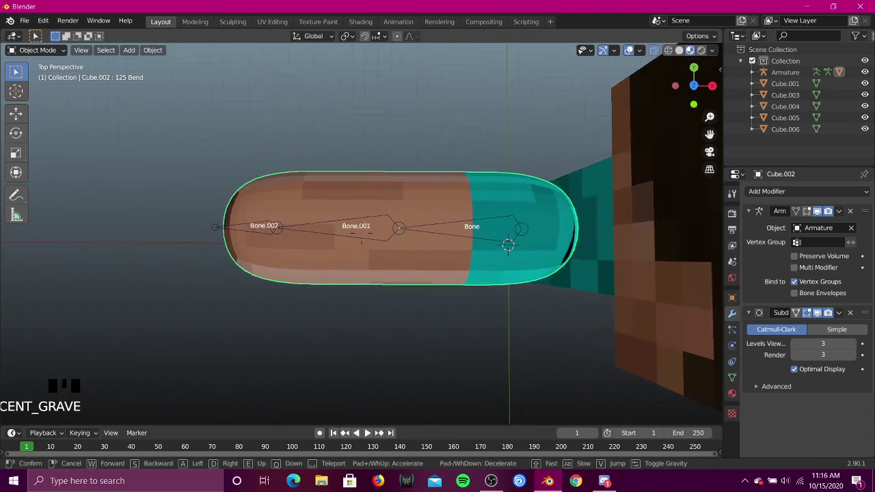
key("w")
key("s")
key("w")
key("s")
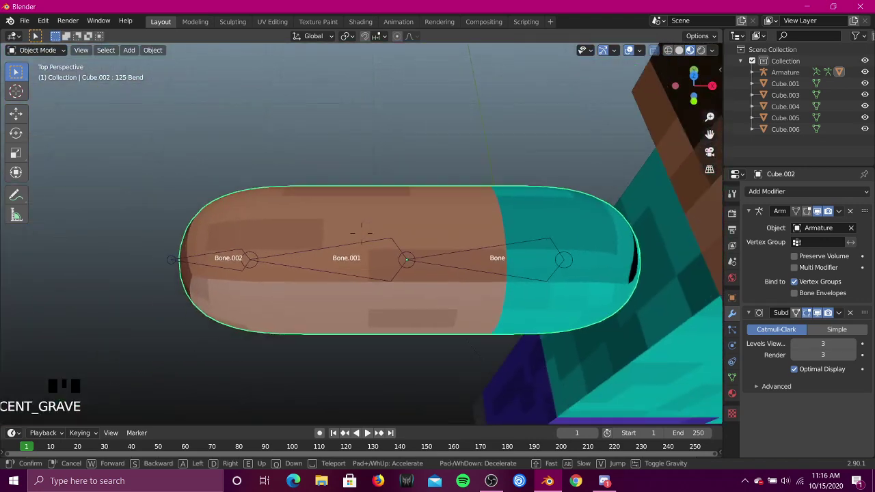
key("d")
key("w")
key("a")
key("s")
left_click(361, 233)
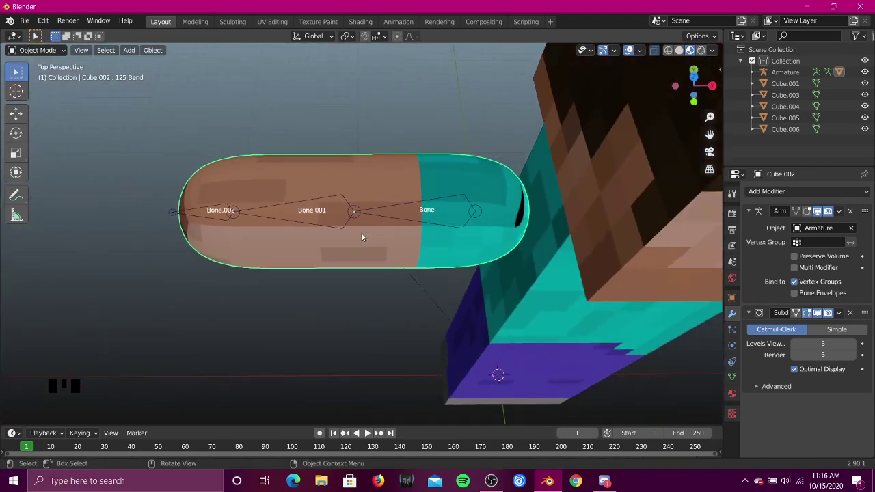
Step: Test the subdivided arm's bend by rotating Bone.001 in Pose Mode, and cancel the rotation
left_click(336, 200)
key("ctrl+Tab")
left_click(321, 212)
key("r")
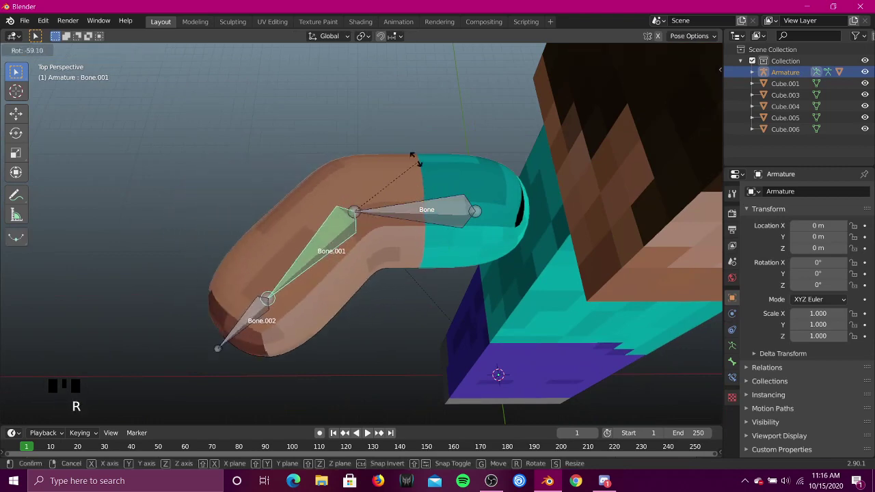
right_click(312, 118)
Step: Select the arm mesh Cube.002, enter Edit Mode and turn off X-ray
key("ctrl+Tab")
left_click(333, 159)
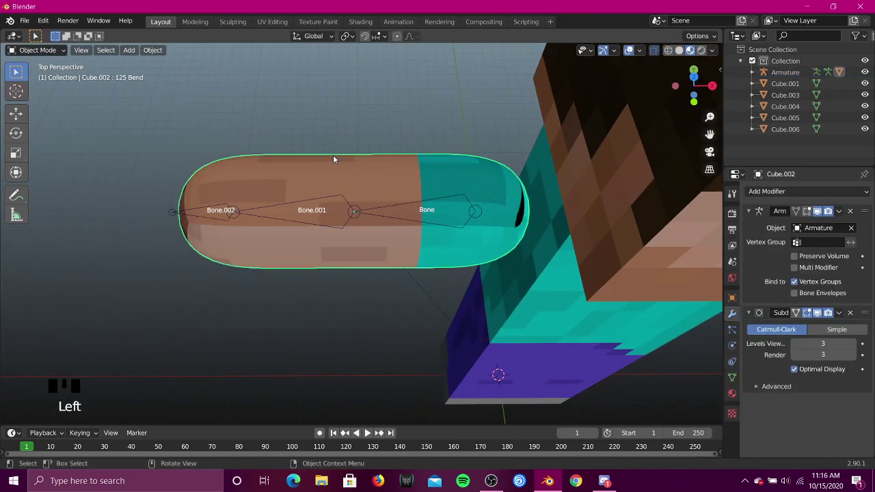
key("Tab")
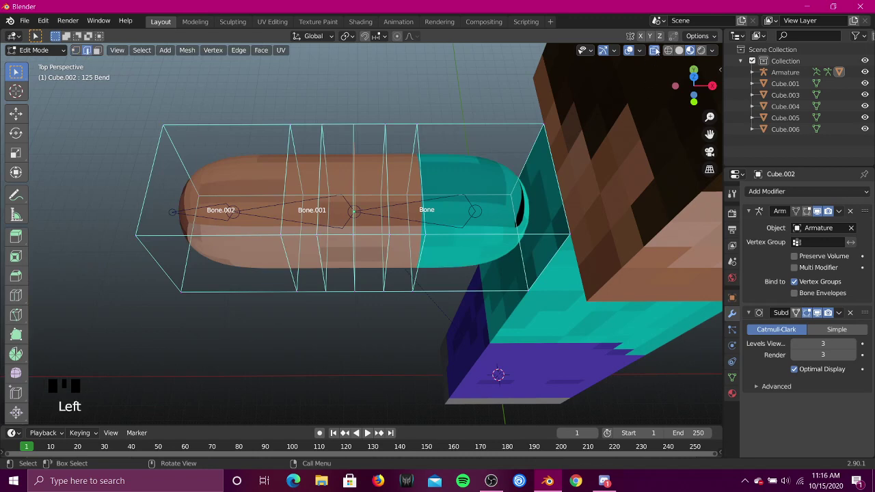
left_click(654, 51)
key("shift+grave")
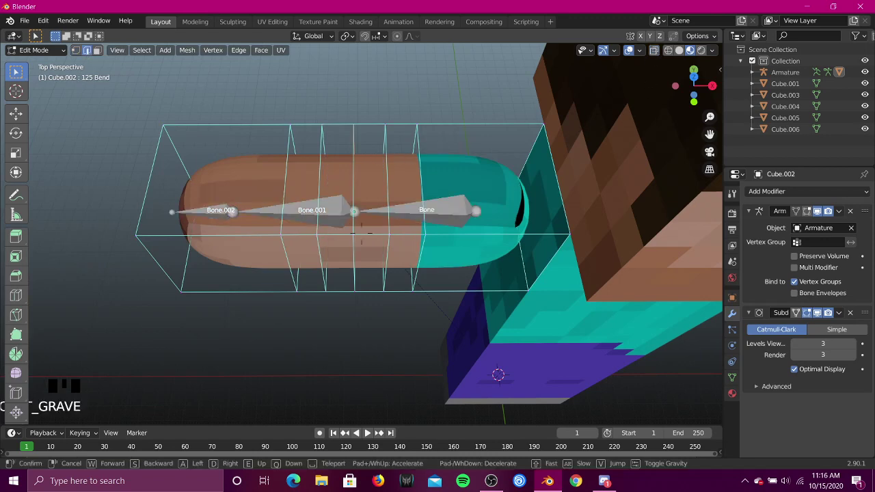
right_click(361, 232)
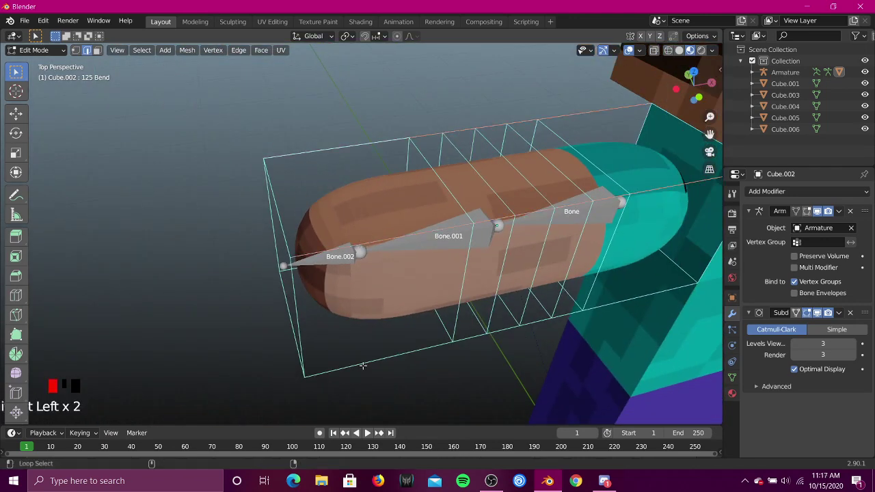
Step: Select the four lengthwise edges of Cube.002's cage, from the hand end to the shoulder end
key("shift+grave")
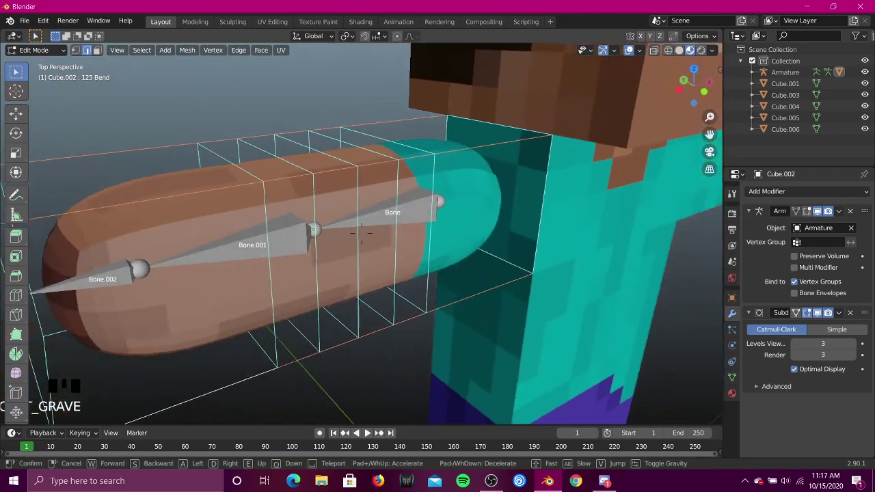
key("s")
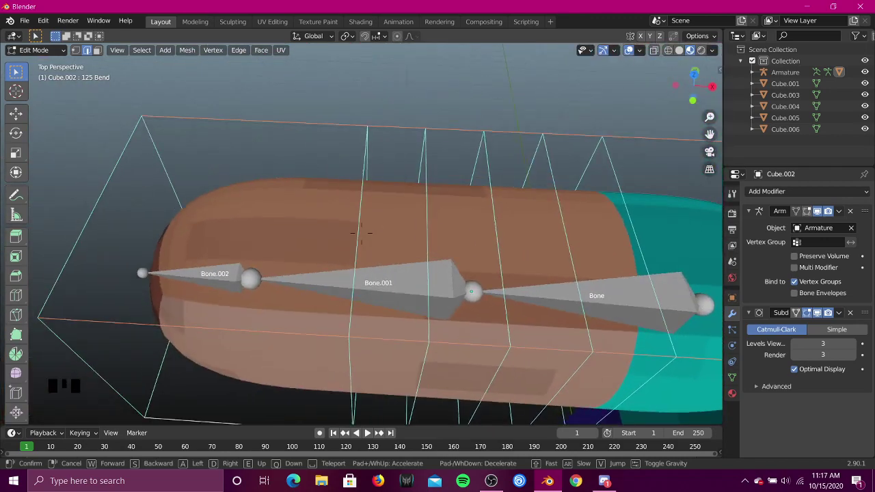
left_click(361, 233)
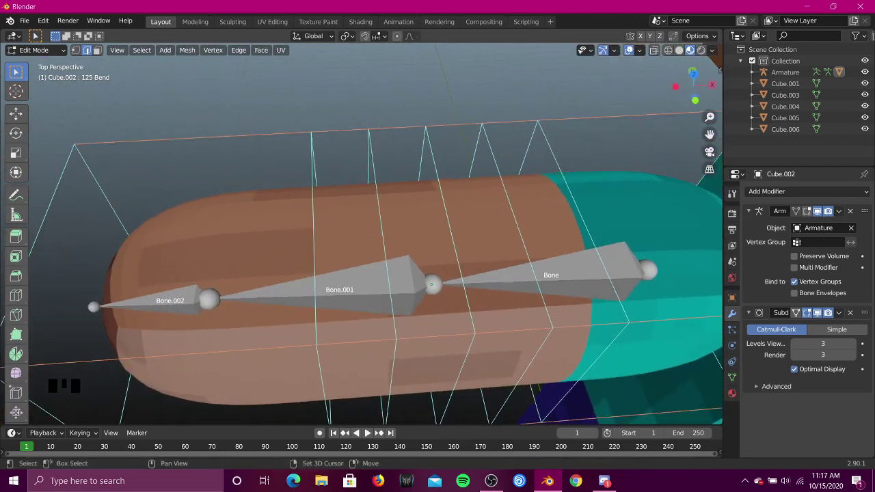
key("shift+grave")
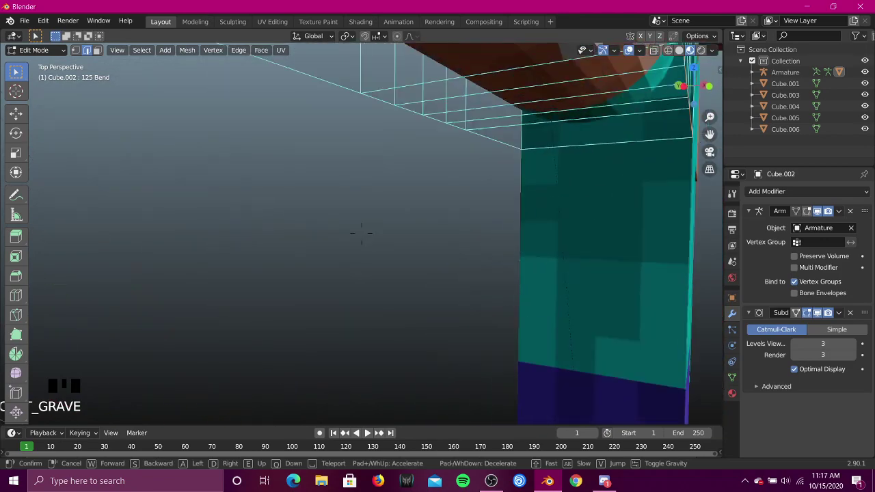
key("s")
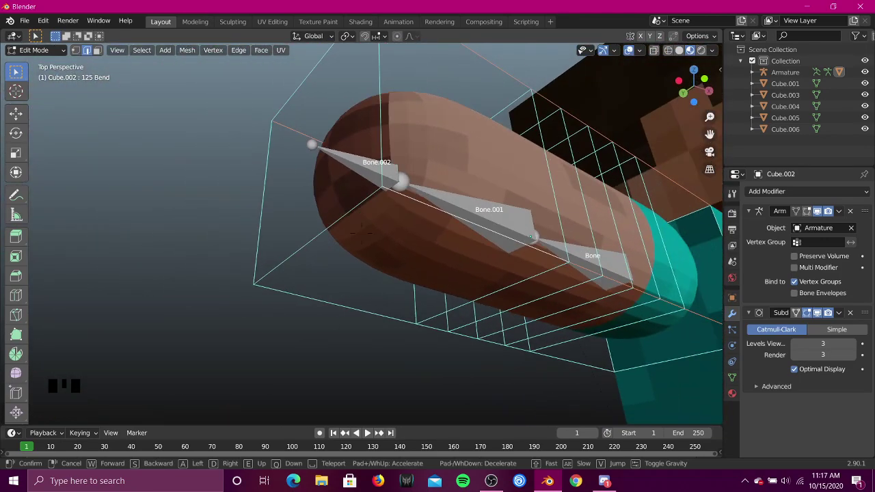
left_click(361, 233)
key("shift+grave")
key("a")
key("s")
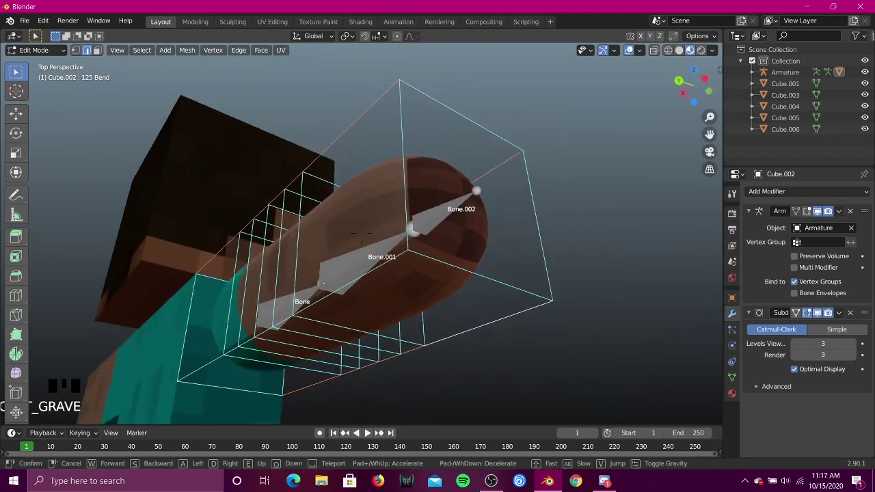
left_click(360, 233)
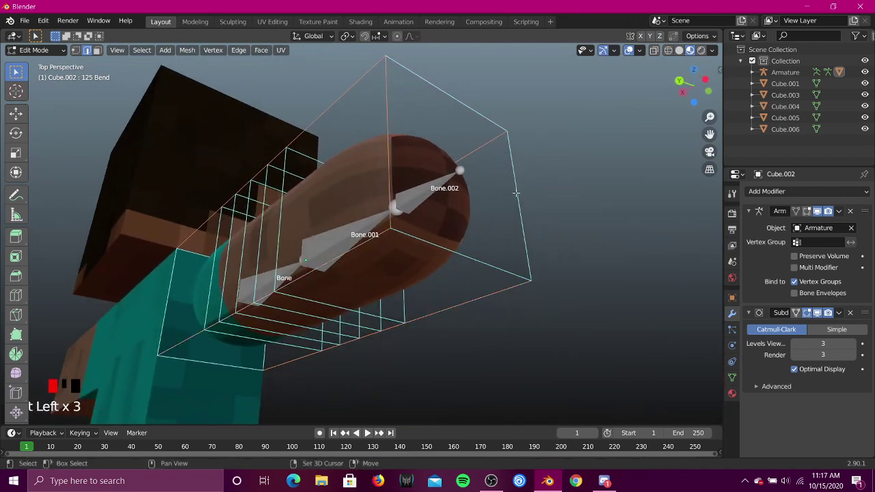
Step: Add the edges around the hand end and the shoulder end of the arm to the selection
left_click(491, 269)
key("shift+grave")
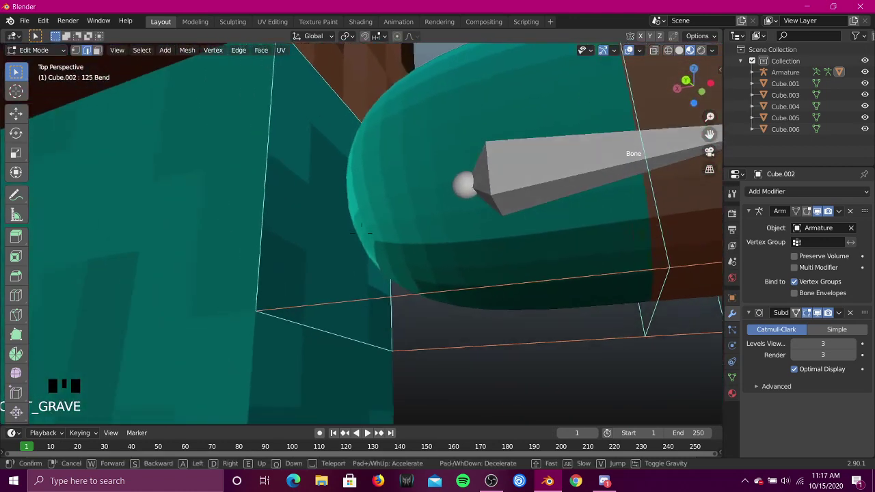
left_click(361, 233)
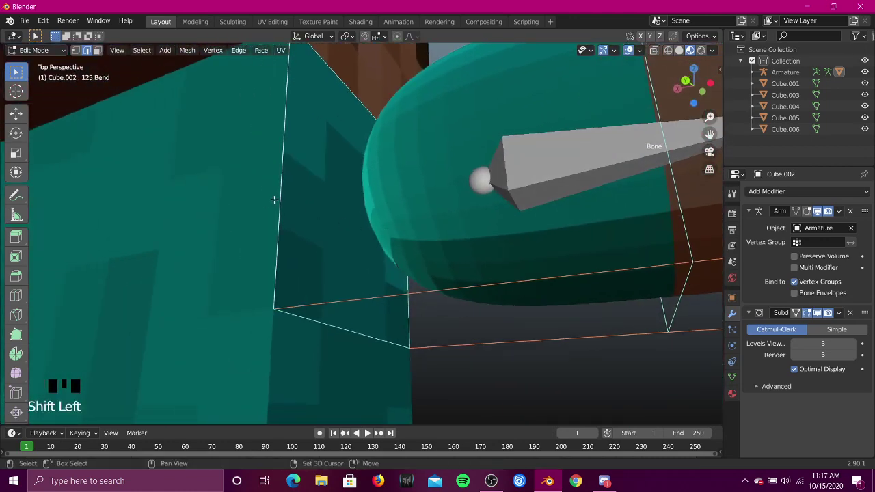
key("shift+grave")
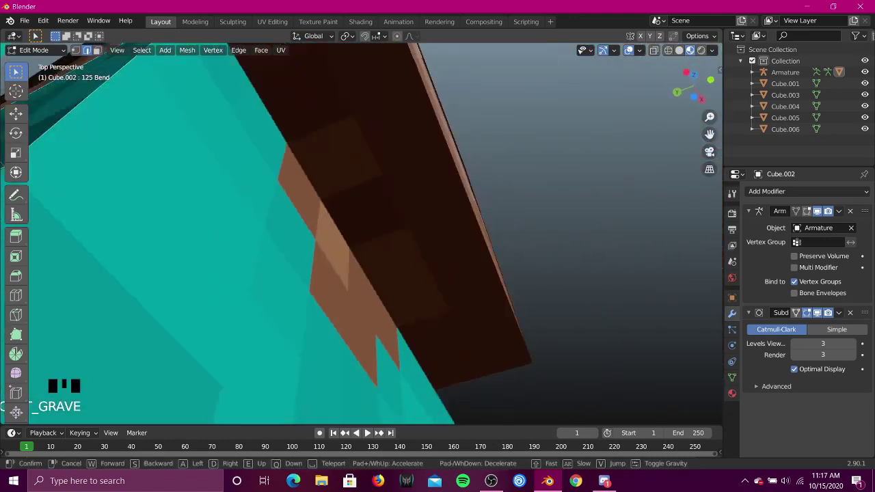
left_click(369, 248)
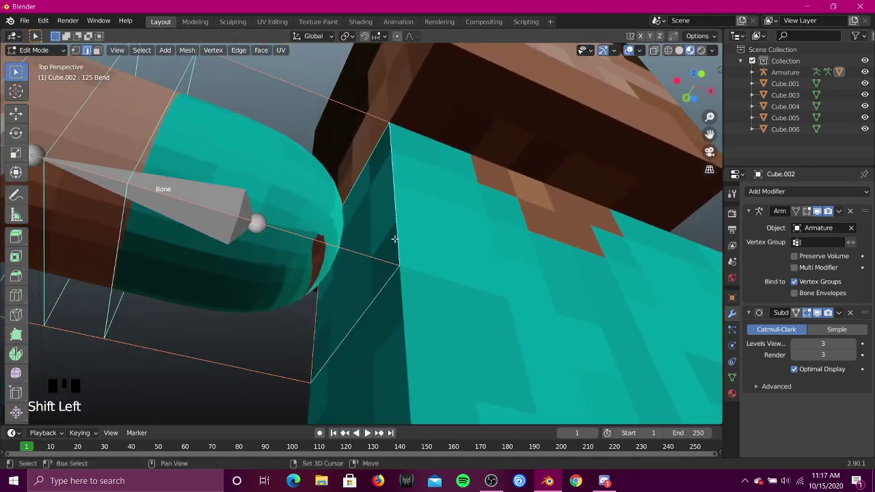
key("shift+grave")
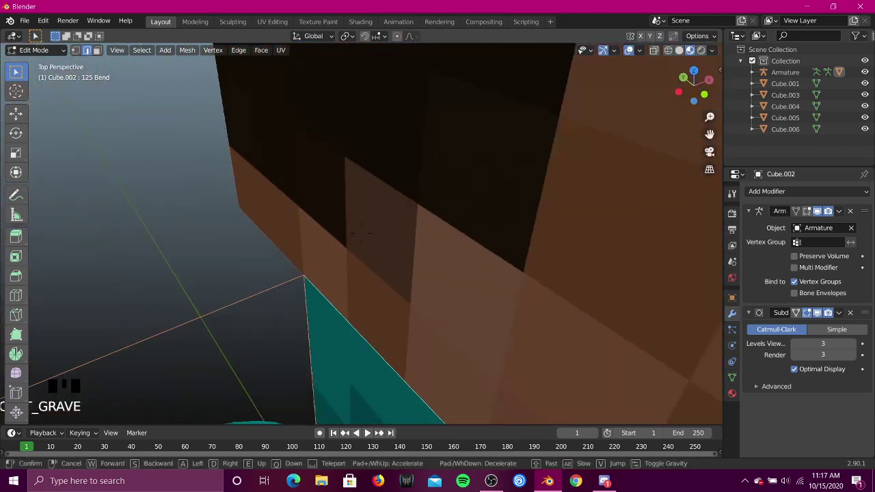
left_click(385, 224)
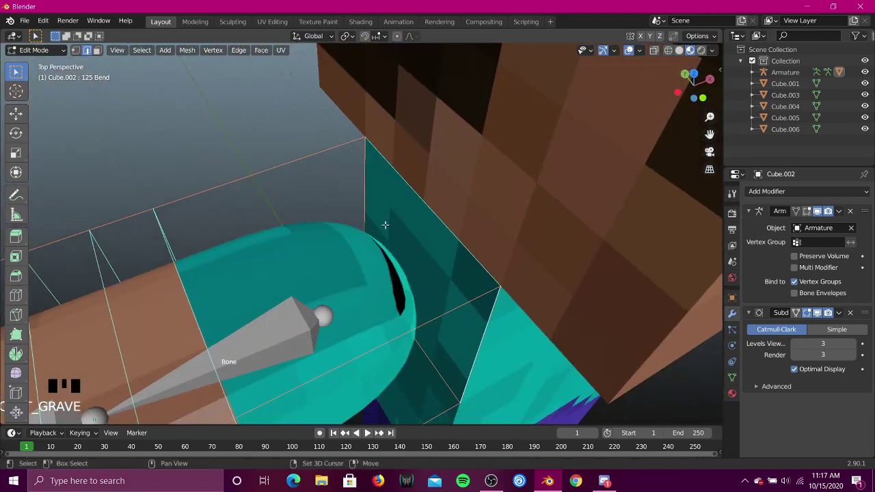
key("shift+grave")
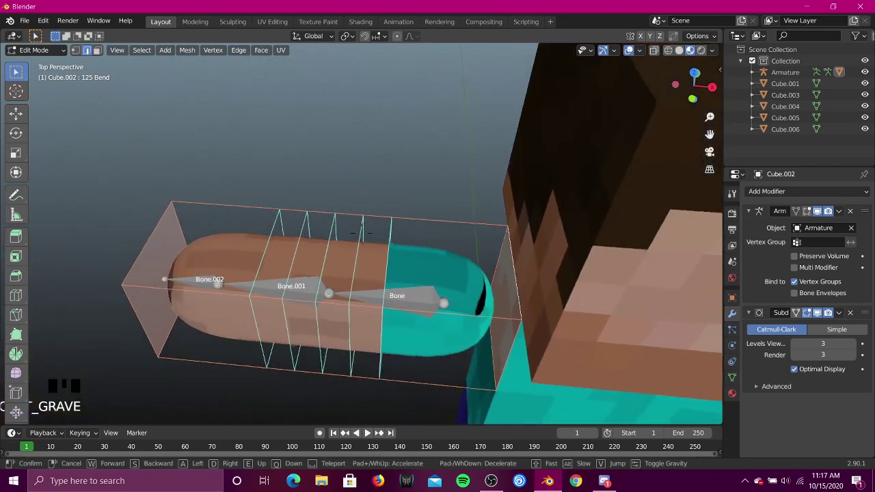
left_click(361, 233)
Step: Crease the selected outer edges of the arm by 1.000 and return to Object Mode
key("shift+e")
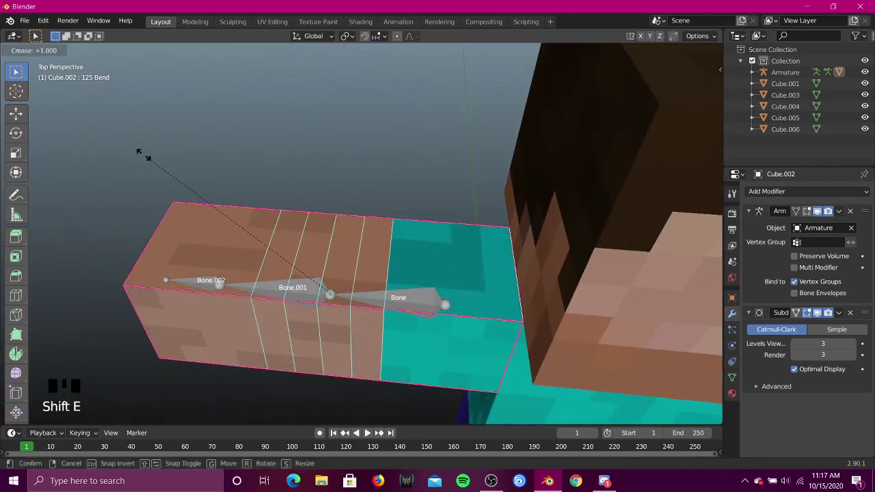
left_click(129, 144)
key("Tab")
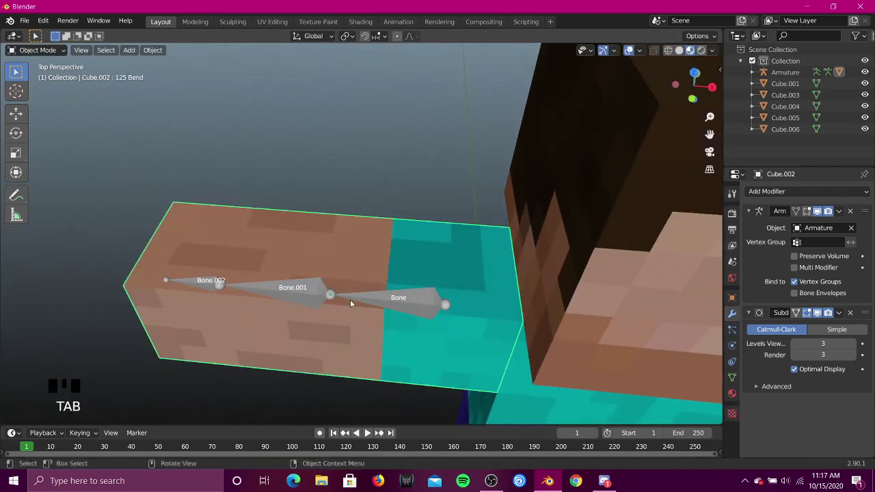
Step: Test the creased arm's bend by rotating Bone.001 in Pose Mode, and cancel the rotation
key("ctrl+Tab")
key("r")
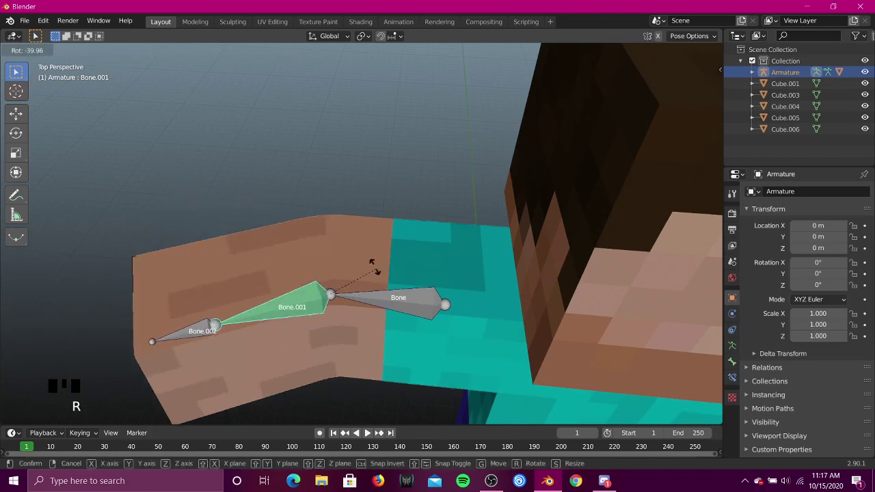
right_click(256, 275)
Step: Crease the middle edge loop at Cube.002's elbow in Edit Mode and return to Object Mode
left_click(313, 243)
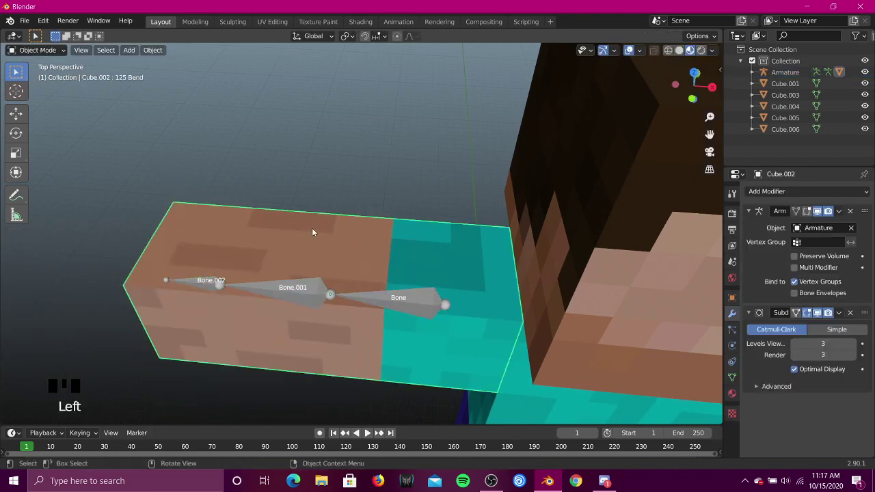
key("Tab")
key("shift+grave")
key("w")
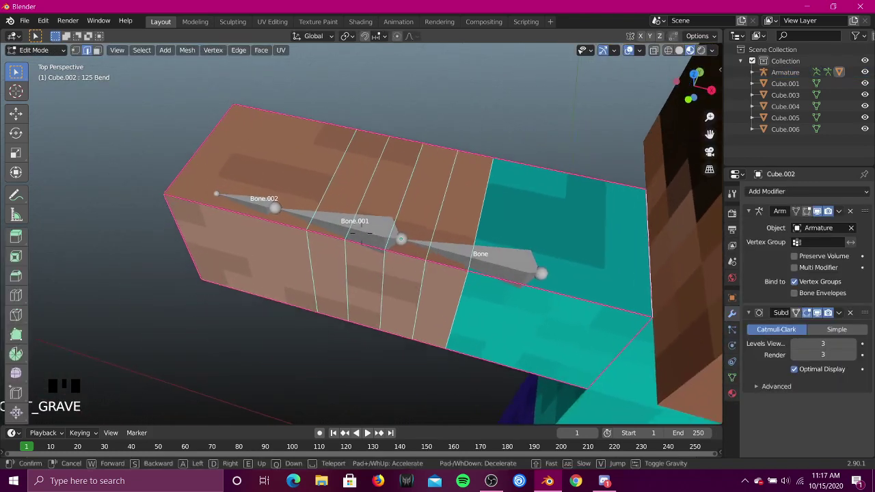
left_click(389, 204, "alt")
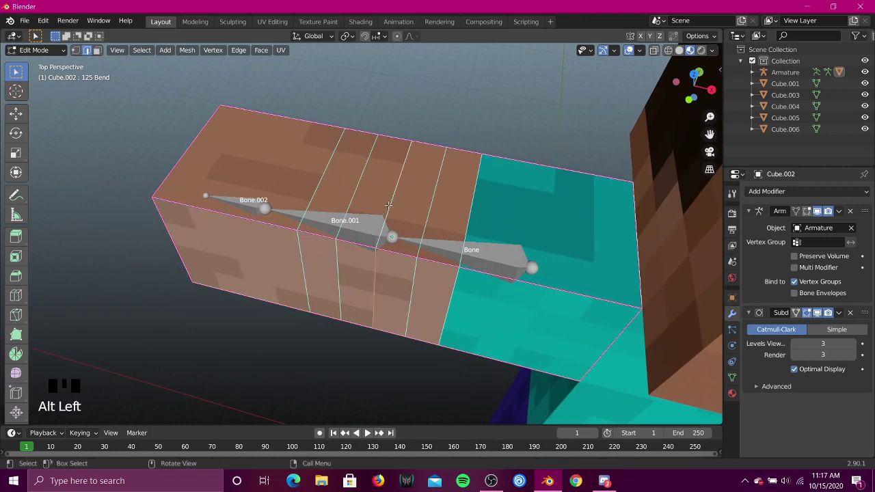
key("shift+e")
left_click(182, 88)
key("Tab")
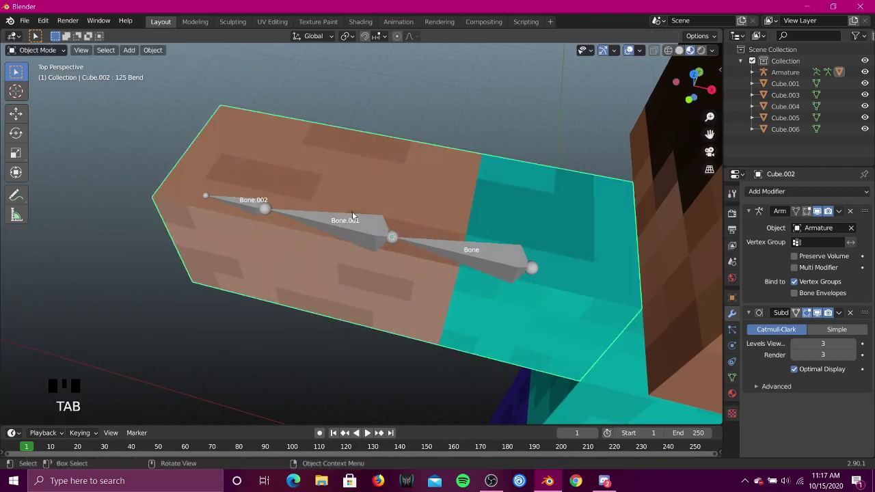
Step: Check the elbow bend in top orthographic view by rotating Bone.001 in Pose Mode, cancelling each rotation
left_click(355, 216)
key("ctrl+Tab")
left_click(695, 73)
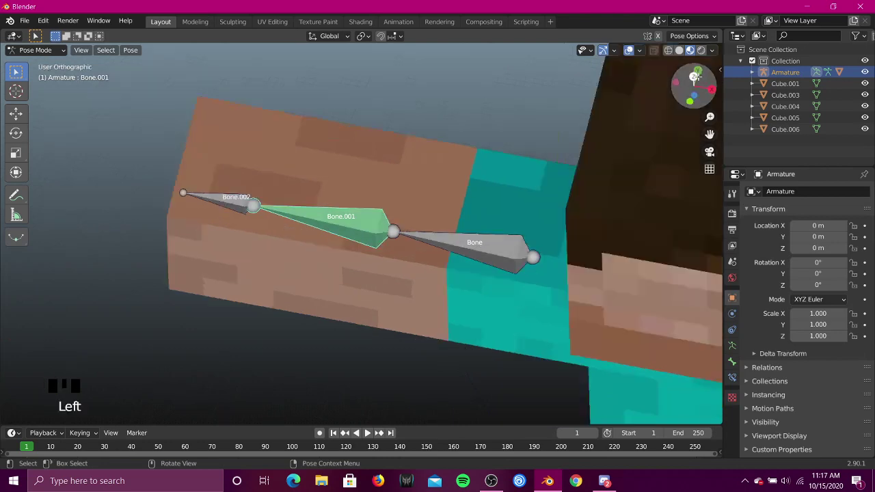
key("r")
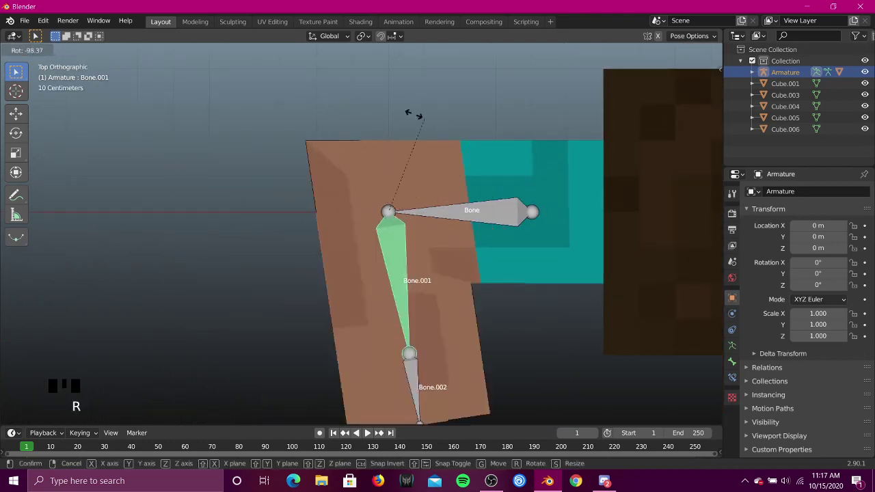
right_click(309, 91)
key("r")
right_click(278, 227)
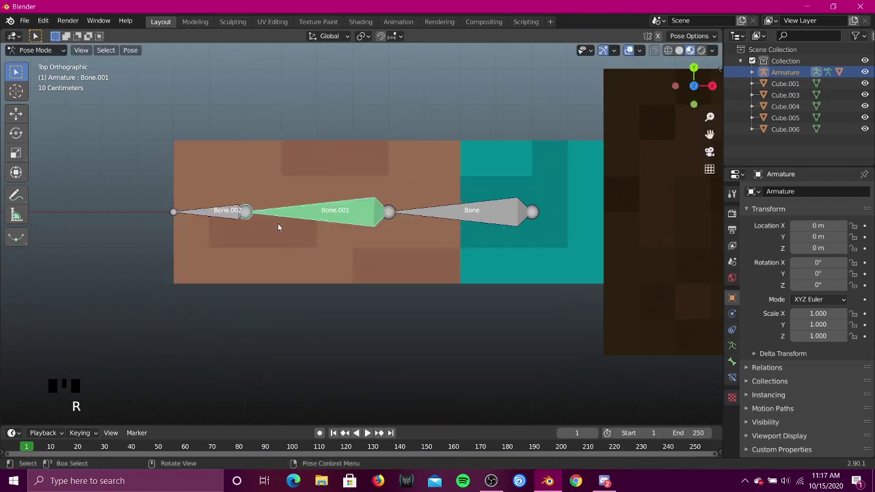
Step: Test the hand's deformation by trackball-rotating Bone.002 from the top and in perspective, cancelling each rotation
left_click(212, 213)
key("r")
key("r")
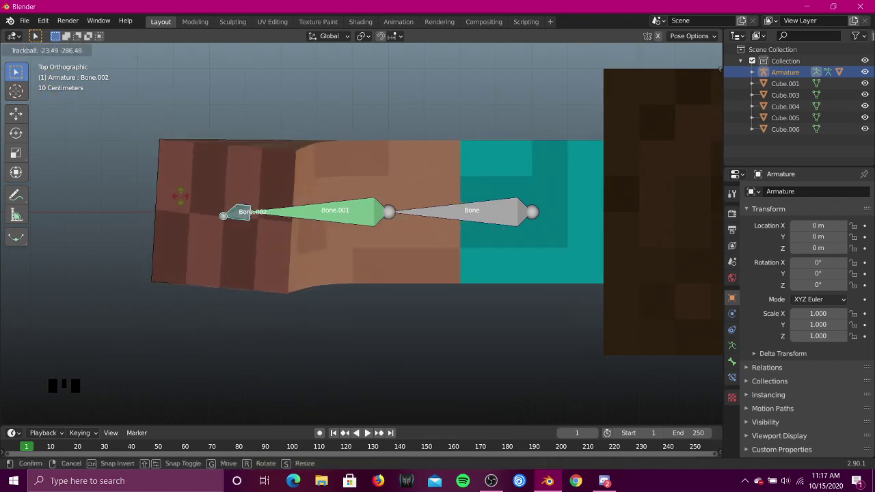
right_click(238, 223)
key("shift+grave")
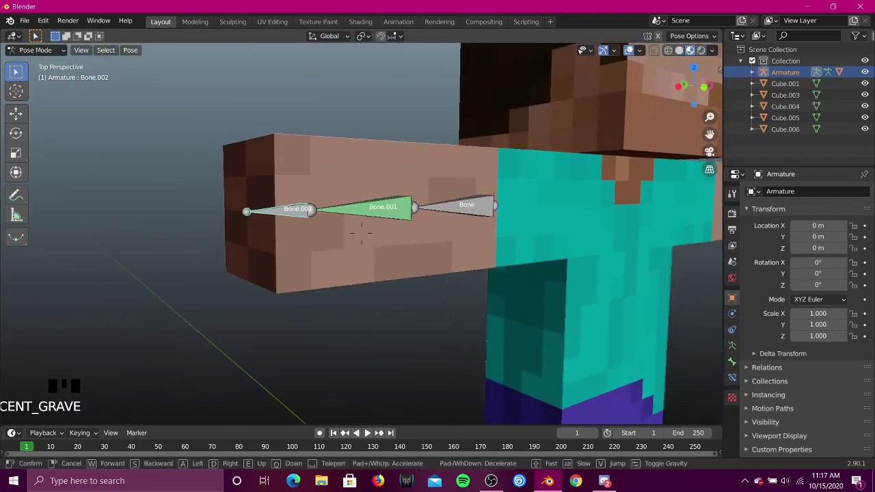
left_click(362, 233)
key("r")
key("r")
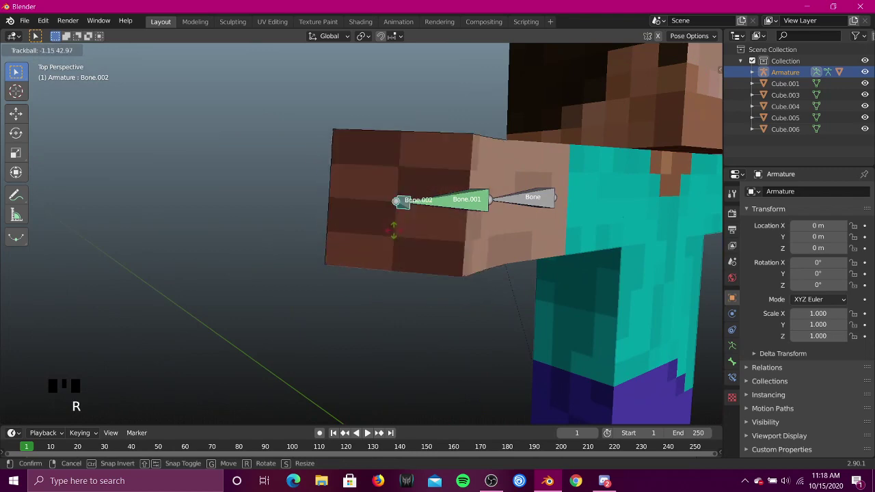
right_click(381, 260)
Step: Inspect the arm bones up close, leave Pose Mode and select the arm mesh Cube.002 in Object Mode
key("shift+grave")
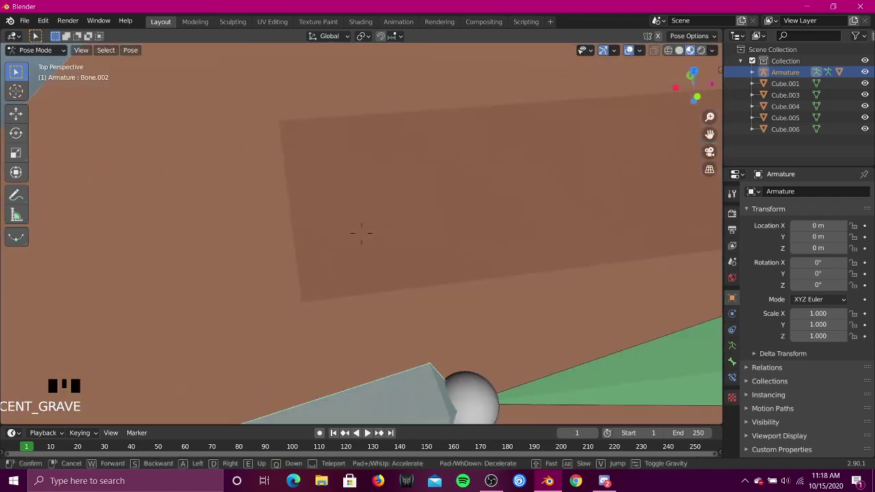
key("w")
key("w")
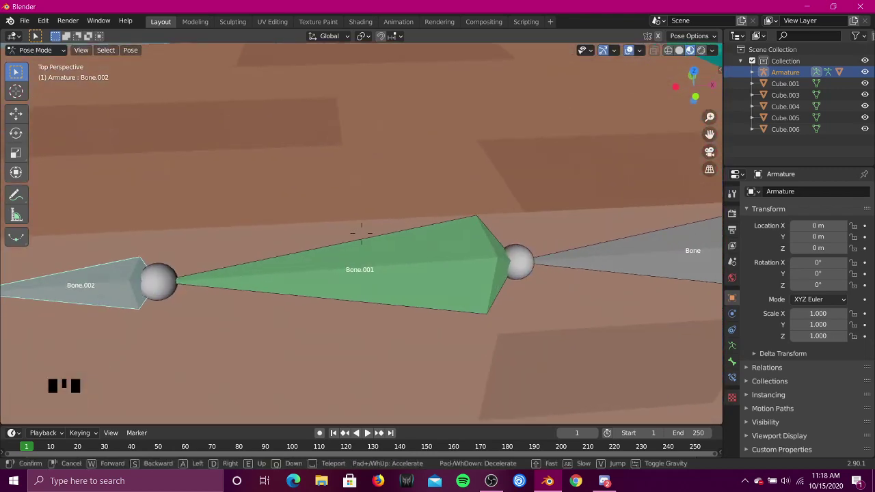
key("s")
left_click(362, 233)
key("ctrl+Tab")
left_click(346, 143)
left_click(472, 188)
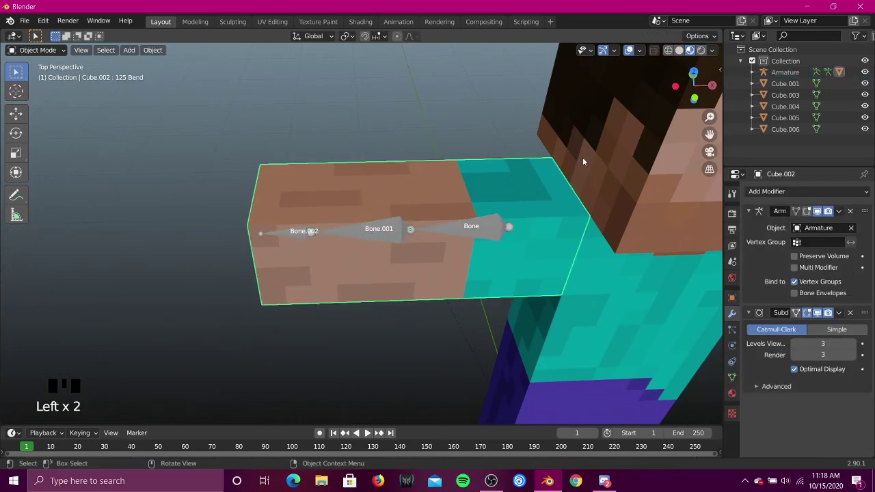
Step: Add three loop cuts across the hand end of Cube.002 in Edit Mode, working from the top orthographic view
left_click(676, 87)
middle_click_drag(478, 182, 606, 49, "shift")
scroll(448, 221, "up", 3)
key("Tab")
key("shift+grave")
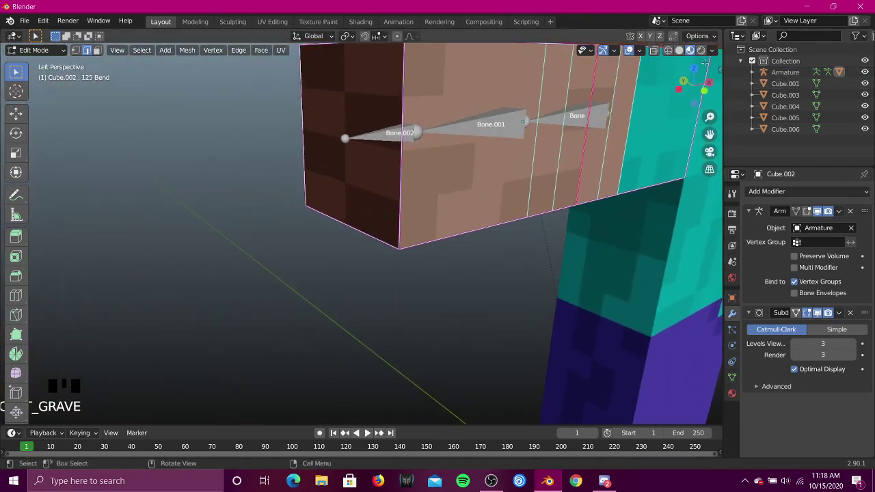
left_click(695, 68)
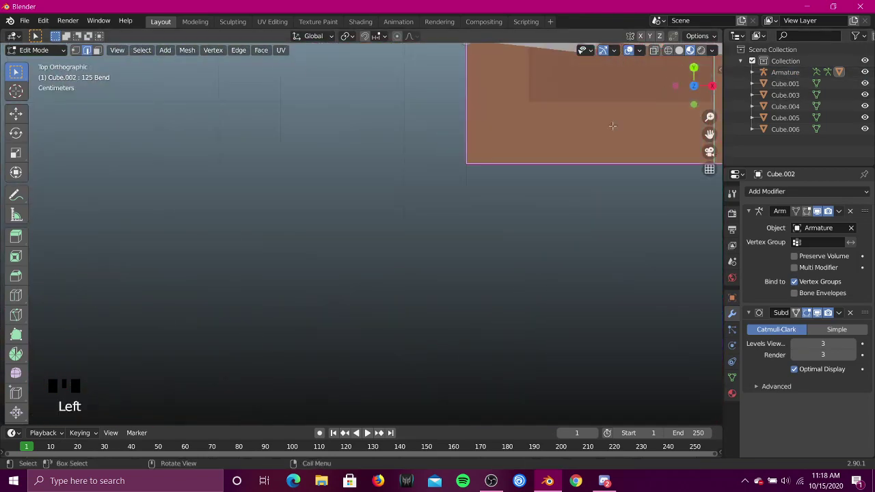
middle_click_drag(408, 227, 148, 318, "shift")
scroll(431, 177, "down", 2)
scroll(146, 353, "down", 2)
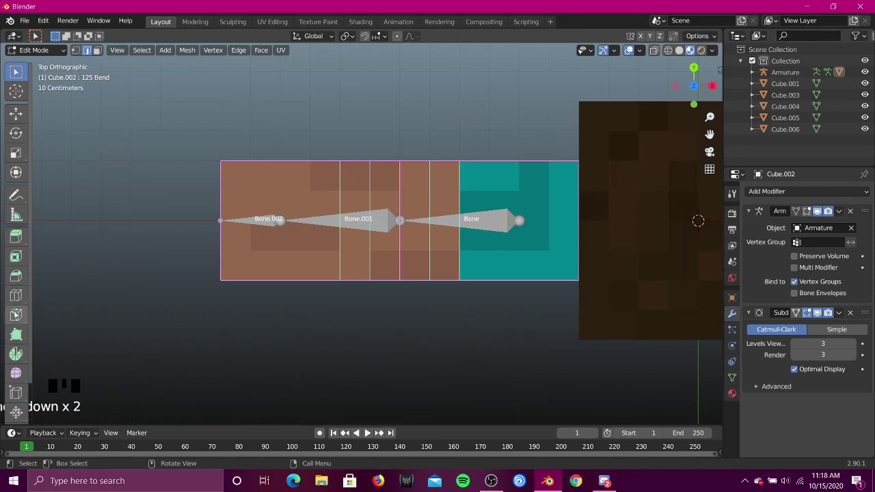
left_click(19, 299)
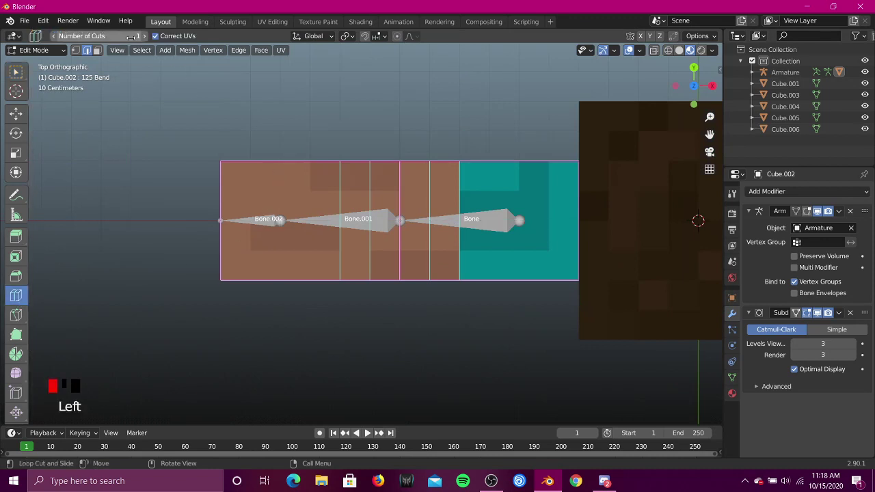
left_click(285, 172)
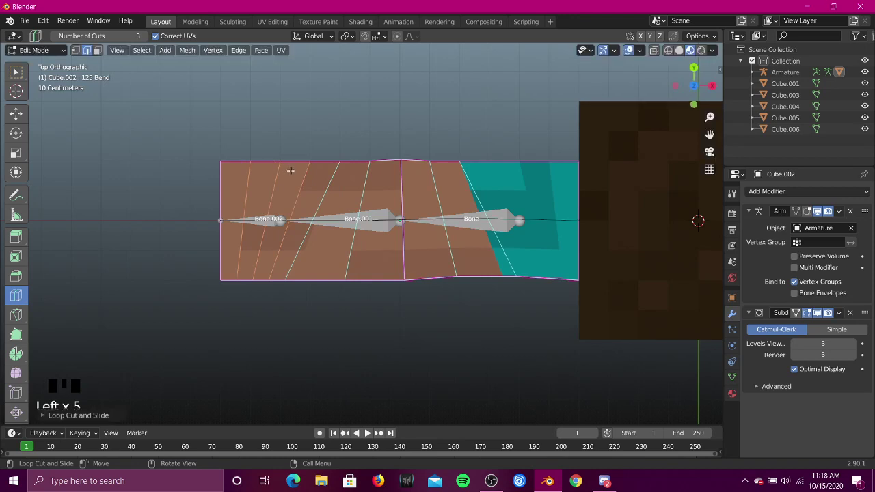
Step: Check the arm in Object Mode with a brief playback, rewind to frame 1 and return to Edit Mode
key("Tab")
key("space")
key("space")
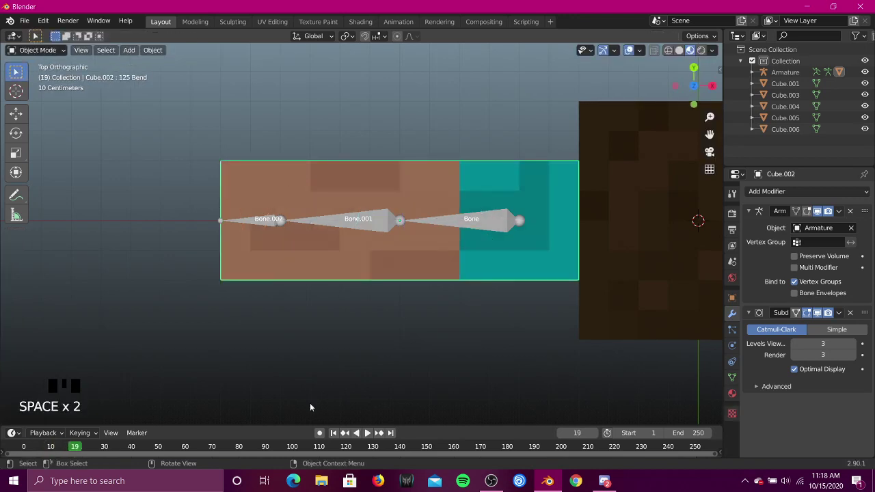
key("shift+Left")
key("Tab")
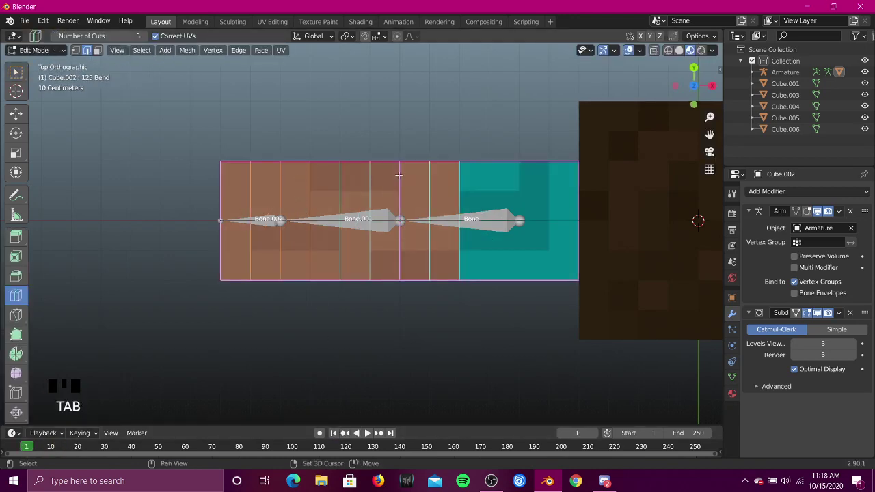
Step: Add three loop cuts across the teal sleeve section of Cube.002 near the shoulder
middle_click_drag(398, 175, 363, 187, "shift")
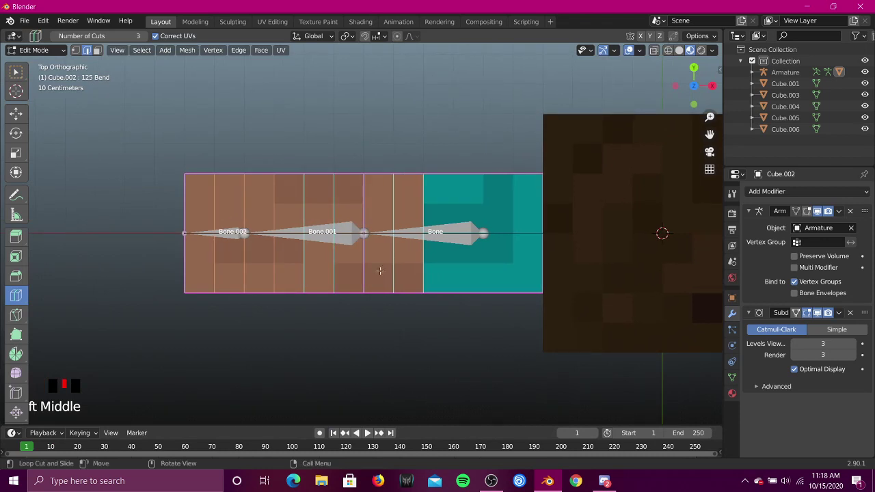
middle_click_drag(474, 263, 438, 277, "shift")
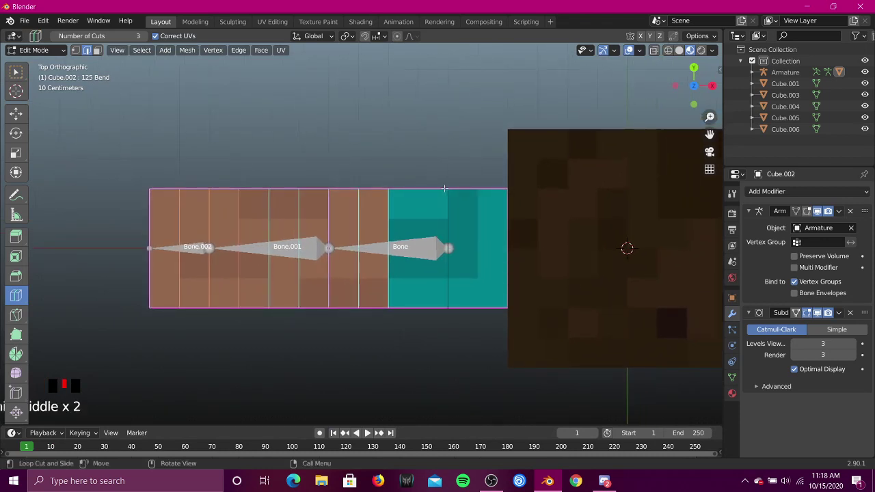
key("Tab")
key("Tab")
key("Tab")
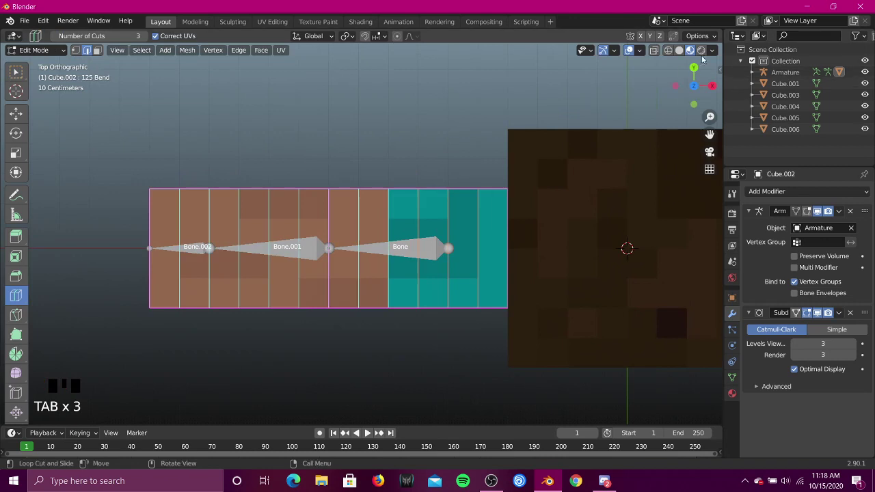
Step: Add three lengthwise loop cuts along the whole arm of Cube.002 and return to Object Mode
middle_click_drag(288, 252, 397, 227, "shift")
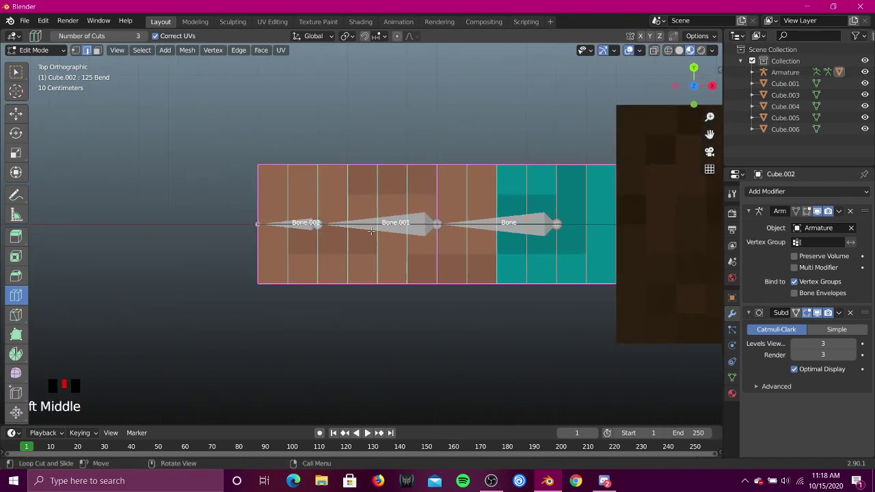
left_click(370, 230)
key("Tab")
key("Tab")
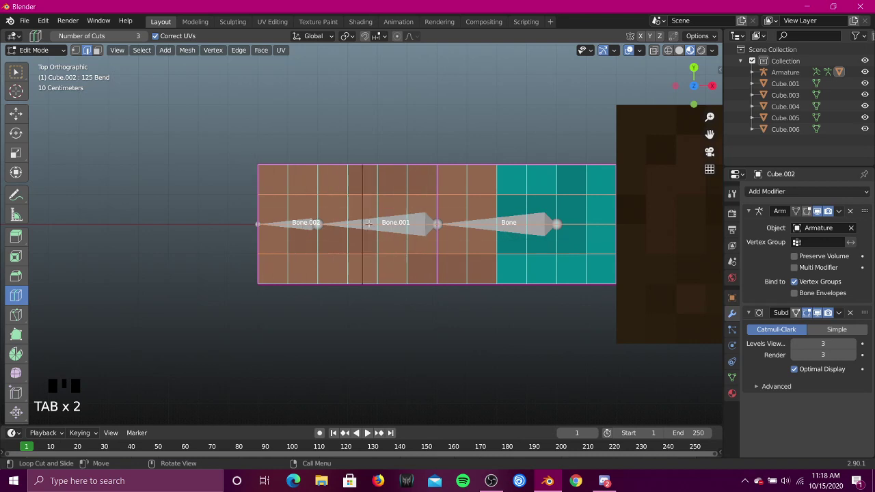
scroll(465, 233, "up", 3)
middle_click_drag(464, 233, 351, 187, "shift")
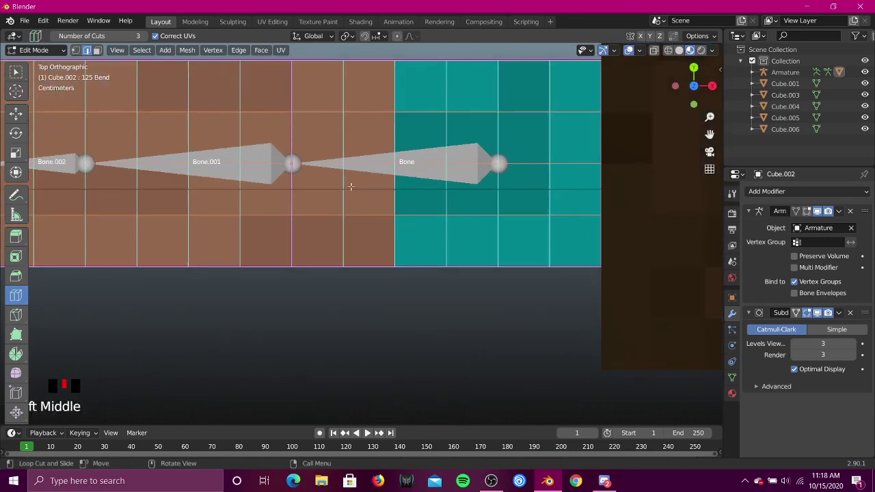
middle_click_drag(129, 81, 316, 84, "shift")
left_click(100, 51)
key("Tab")
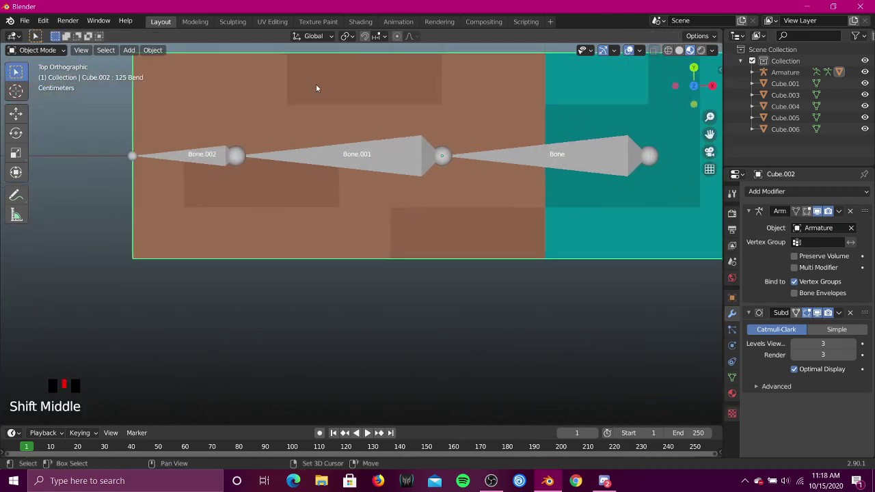
Step: Duplicate Bone.002 in the armature's Edit Mode and move the copy along X with snapping to start at Bone.002's tip
scroll(208, 179, "up", 2)
middle_click_drag(208, 179, 365, 200, "shift")
left_click(308, 199)
key("Tab")
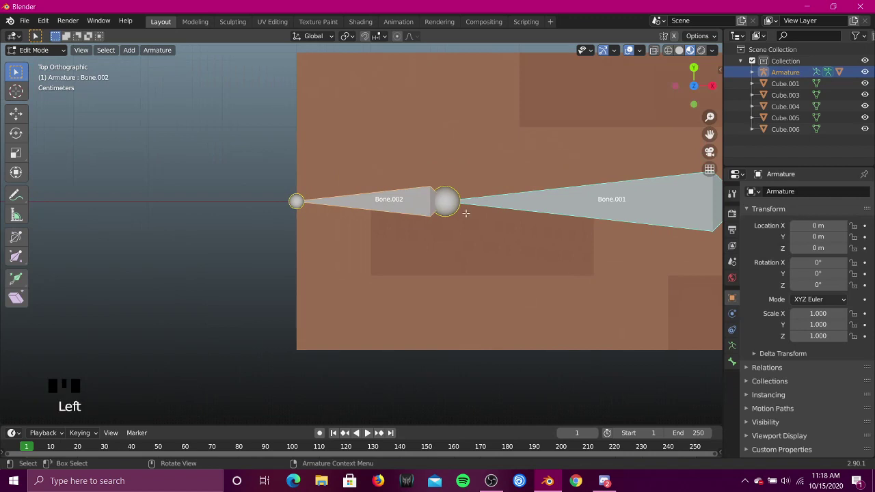
scroll(450, 208, "down", 8)
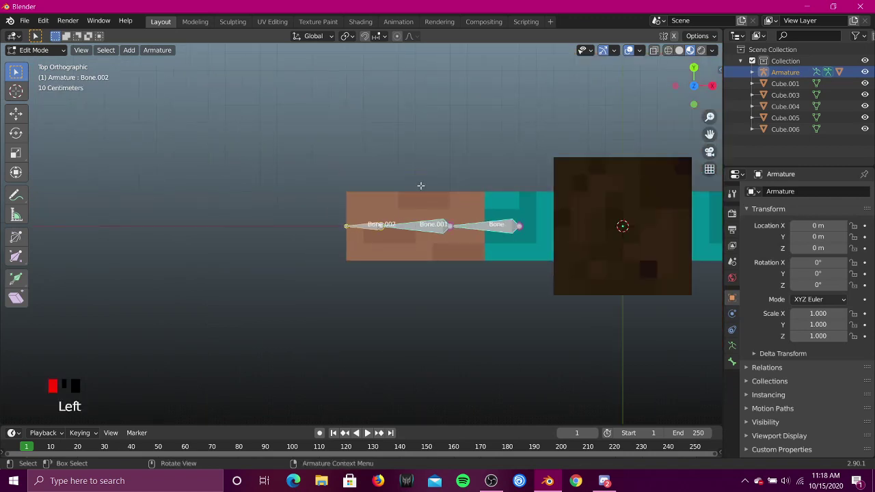
scroll(375, 227, "up", 6)
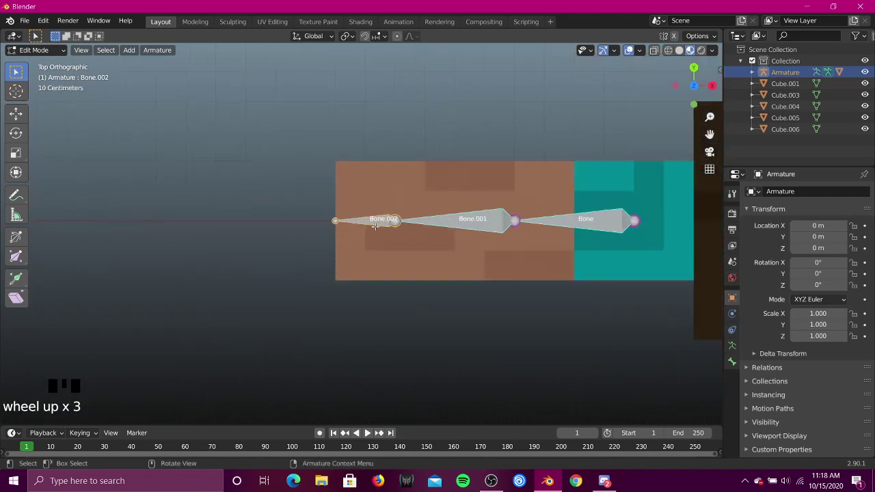
key("shift+d")
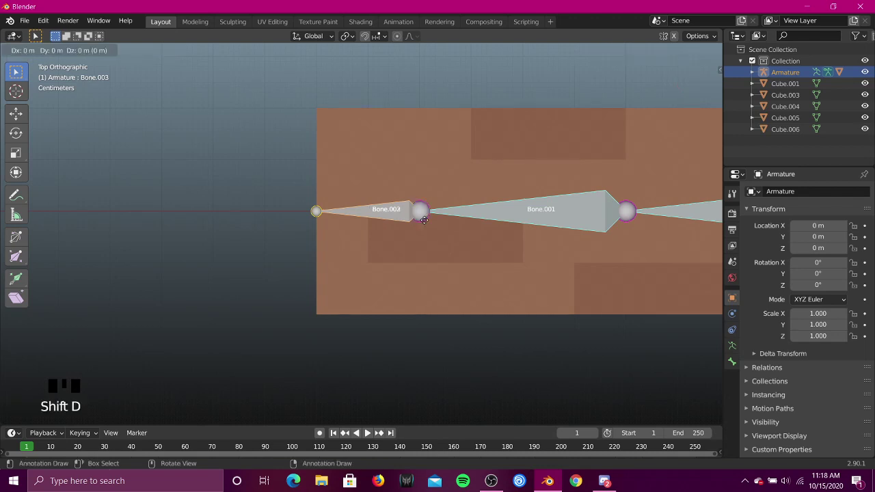
key("x")
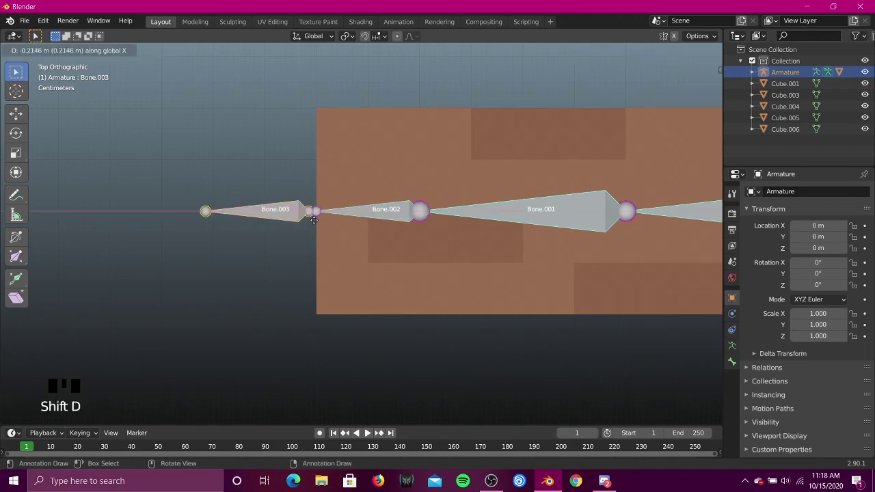
right_click(319, 217)
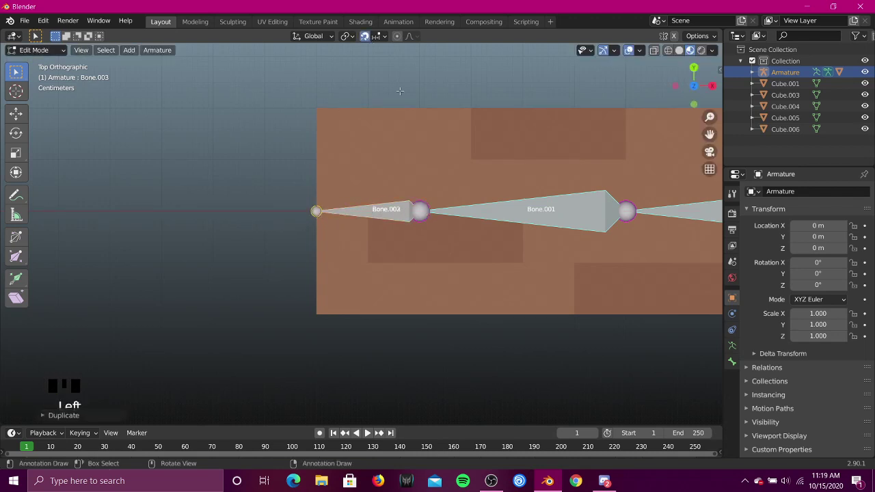
key("g")
key("x")
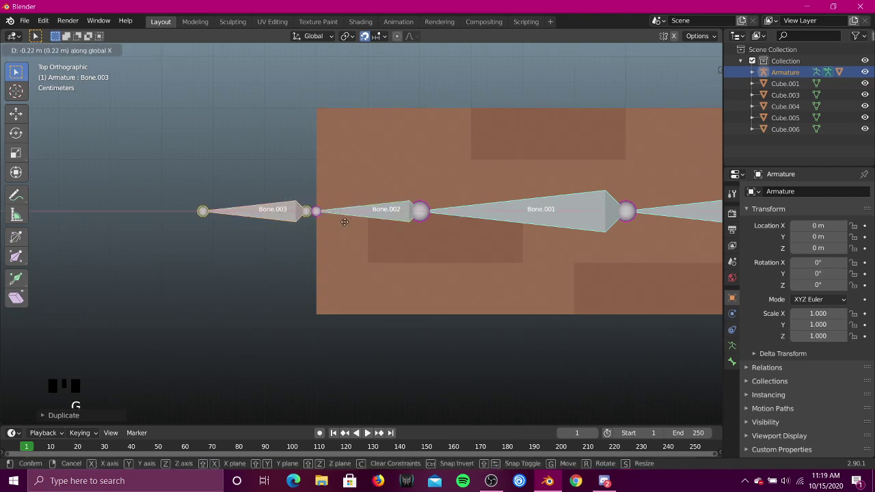
left_click(353, 213)
Step: Shorten Bone.003 to about half of Bone.002's length by moving its outer tip inward with snapping
scroll(328, 250, "up", 7)
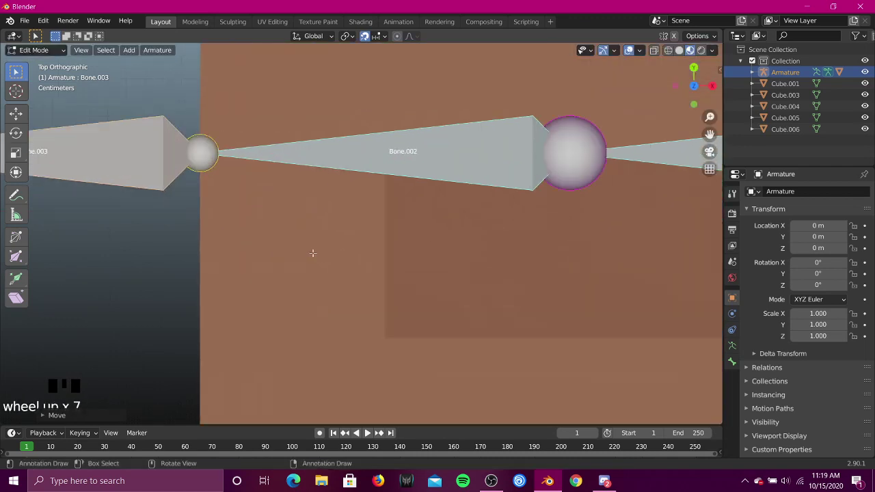
middle_click_drag(312, 252, 581, 265, "shift")
scroll(412, 253, "down", 3)
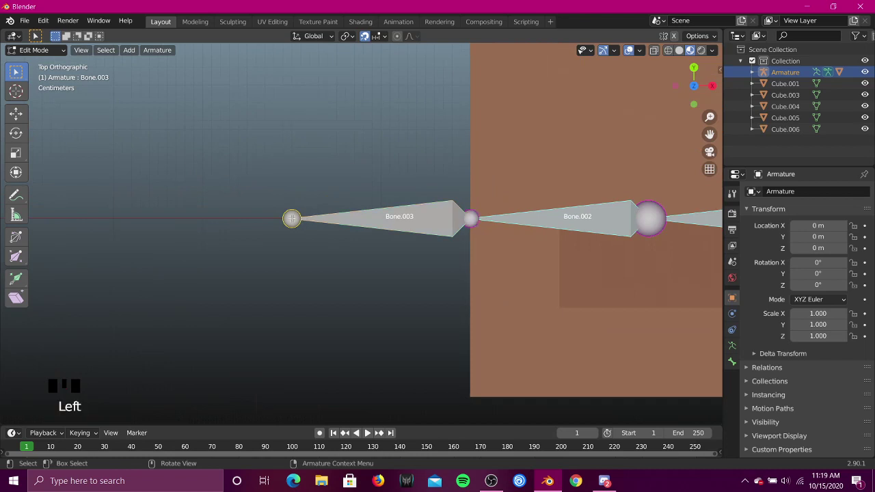
key("g")
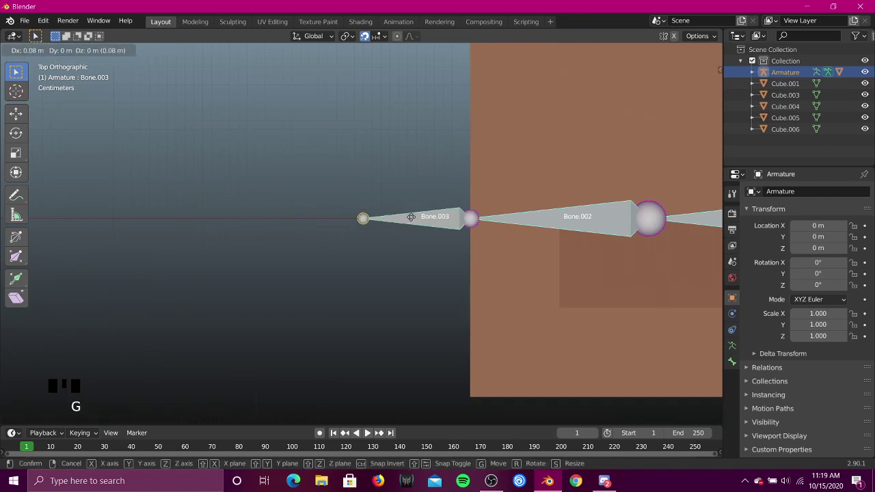
left_click(493, 225)
middle_click_drag(494, 225, 361, 245, "shift")
scroll(361, 246, "down", 2)
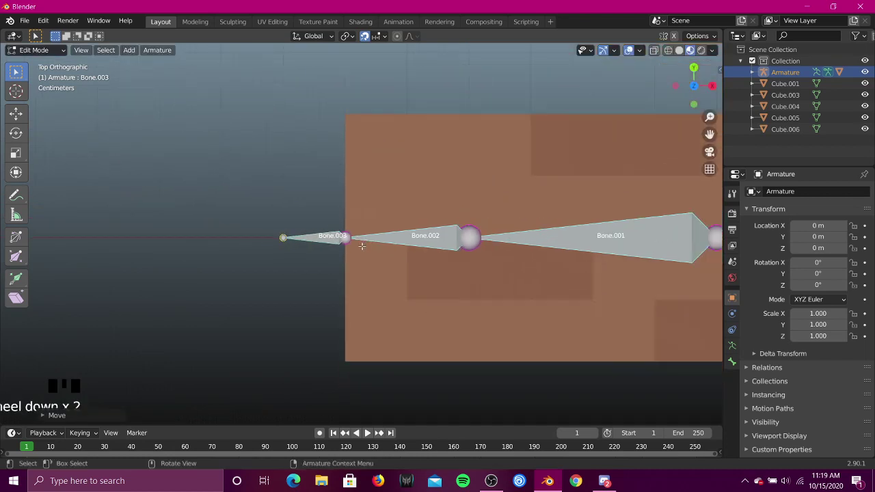
scroll(360, 244, "up", 2)
Step: Add a Stretch To constraint to Bone.002 in Pose Mode, with Armature as target and Bone.003 as target bone
key("Tab")
key("ctrl+Tab")
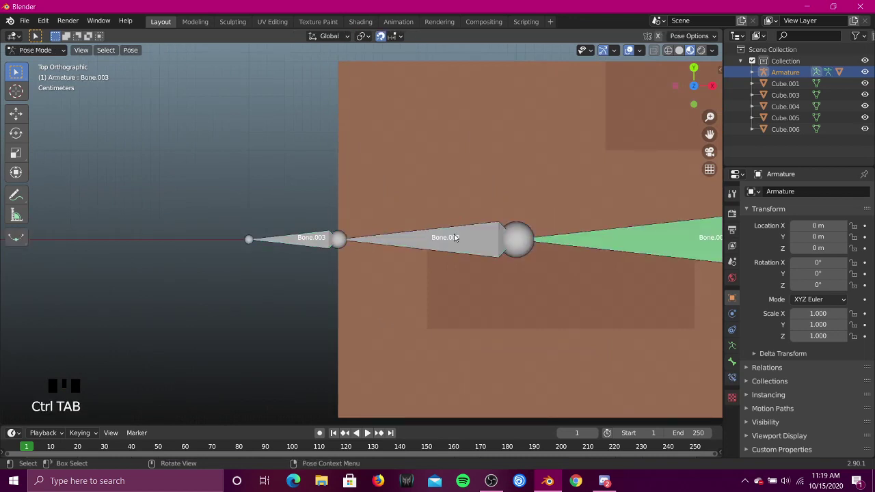
key("Left")
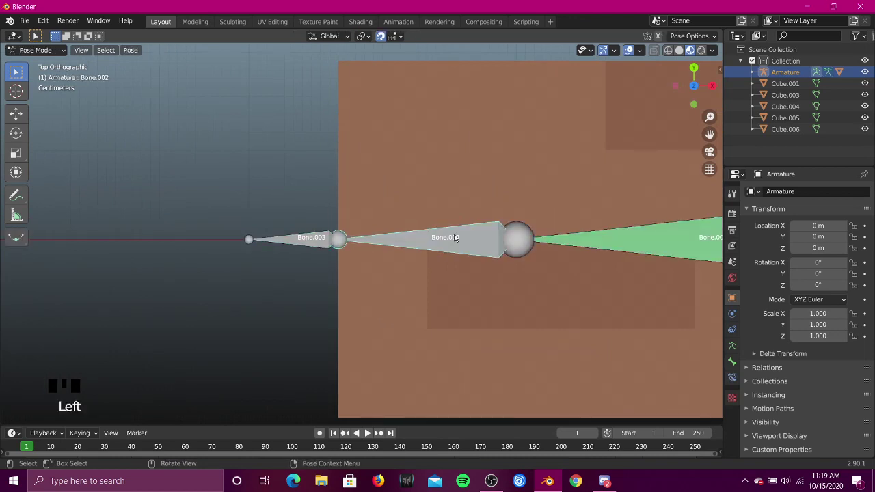
left_click(732, 377)
left_click(770, 191)
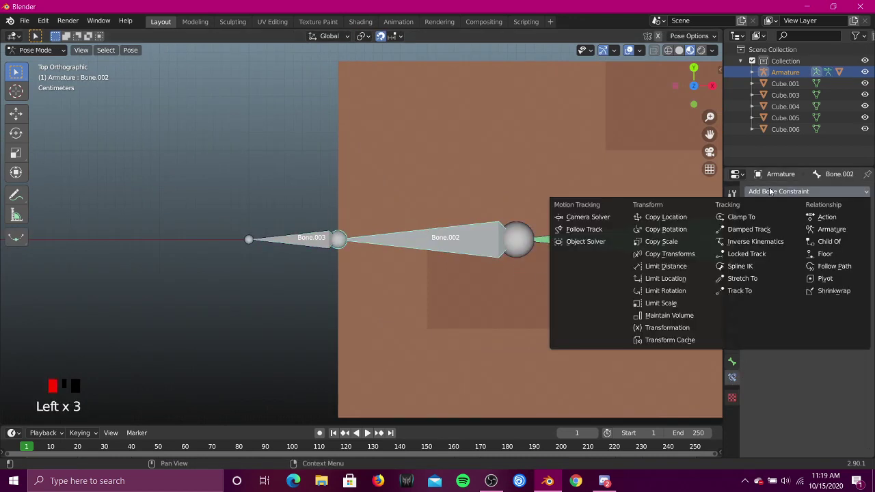
left_click(810, 194)
left_click(744, 279)
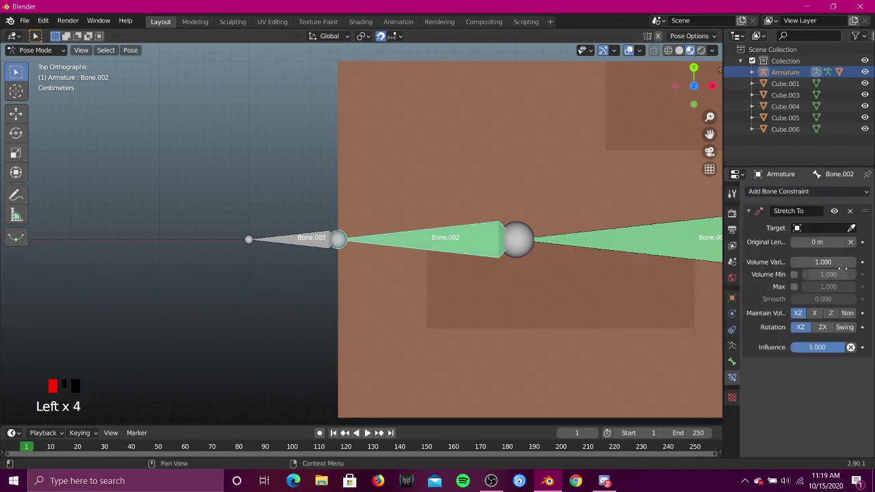
left_click(822, 228)
left_click(779, 246)
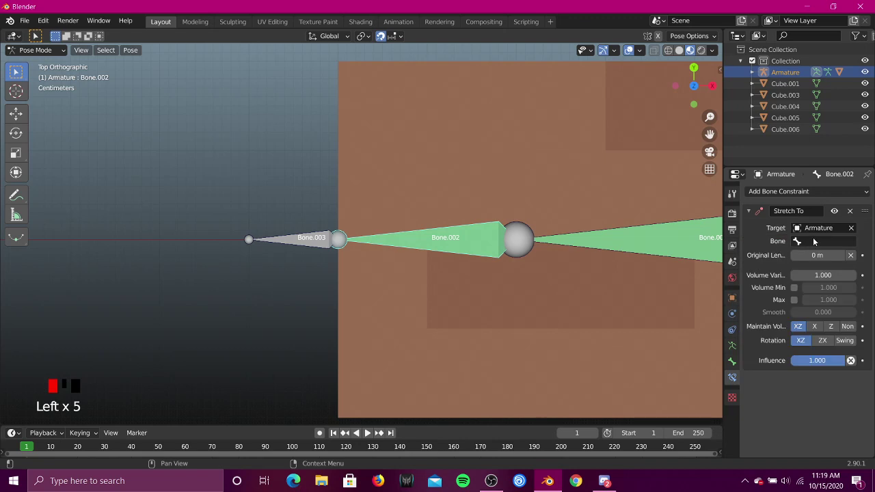
left_click(813, 241)
left_click(786, 291)
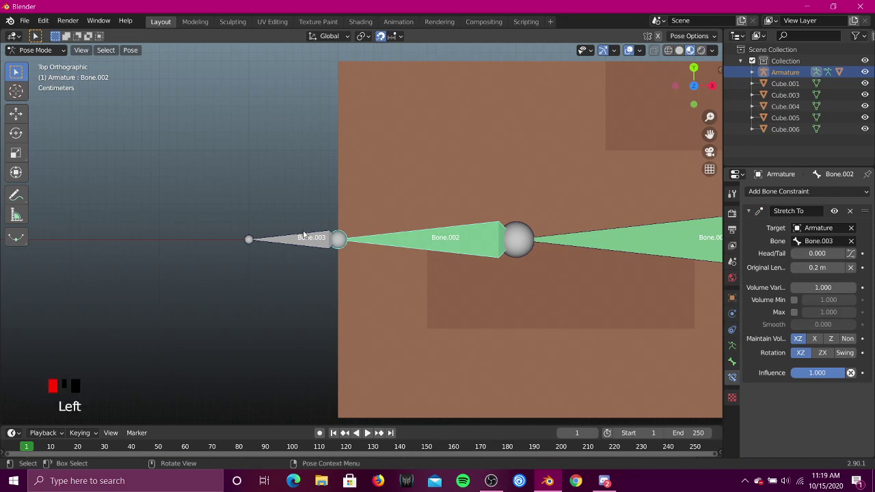
Step: Test the Stretch To setup by trial-rotating and moving Bone.003 and rotating Bone.002, cancelling each transform
left_click(305, 234)
key("r")
right_click(381, 245)
key("g")
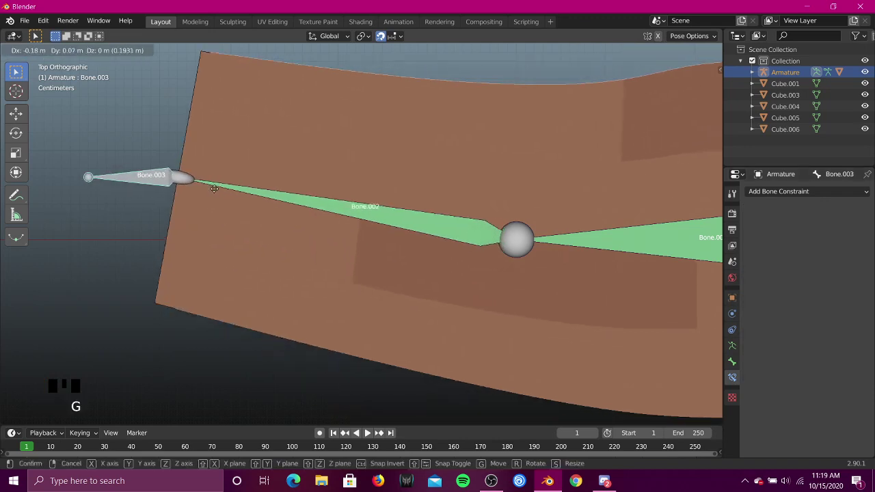
right_click(202, 260)
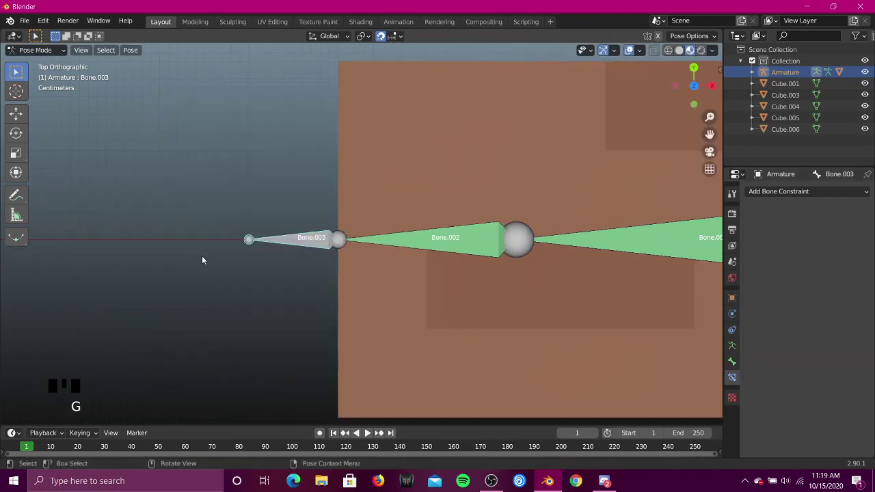
left_click(416, 238)
key("r")
right_click(297, 244)
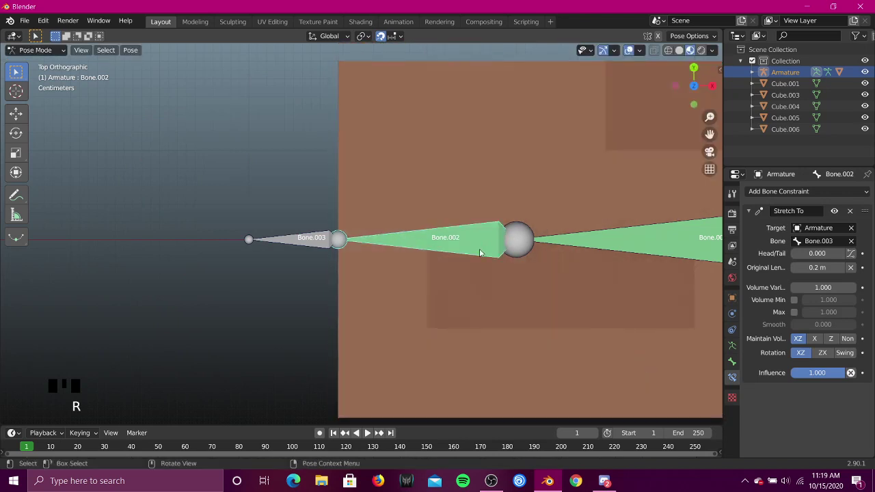
left_click(296, 244)
scroll(569, 244, "down", 3)
Step: Set the Bendy Bones segments of Bone.002 to 31
left_click(401, 238)
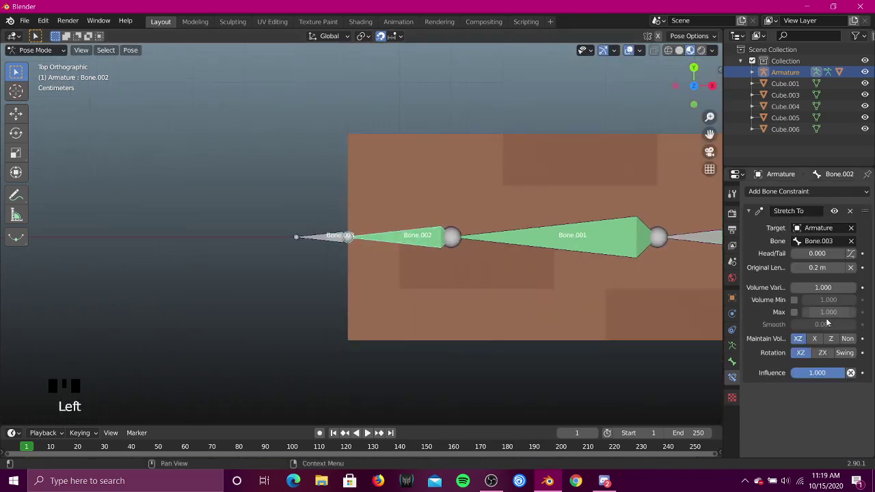
left_click(732, 361)
left_click(732, 330)
left_click(732, 313)
left_click(732, 298)
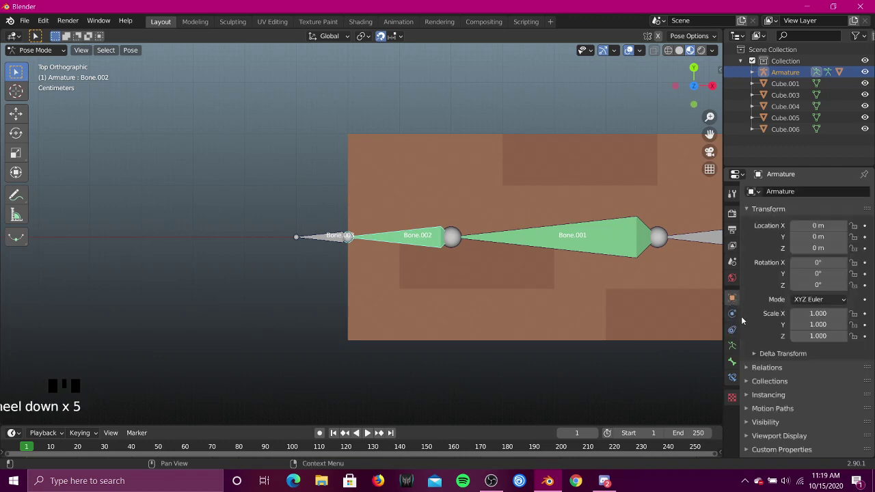
left_click(732, 314)
left_click(732, 330)
left_click(733, 346)
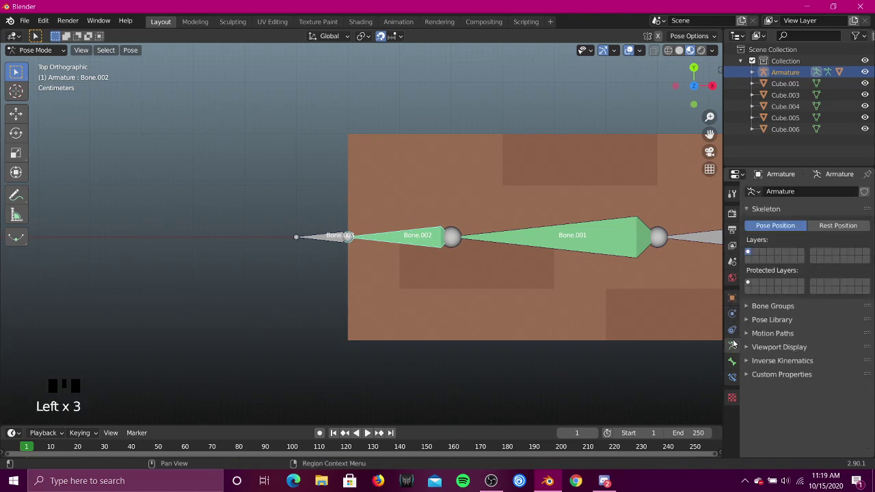
left_click(732, 361)
left_click(766, 365)
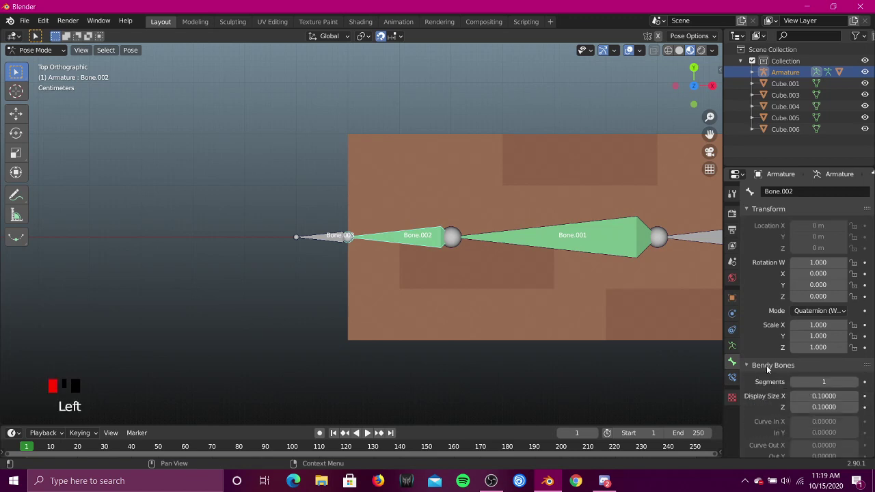
scroll(766, 364, "down", 7)
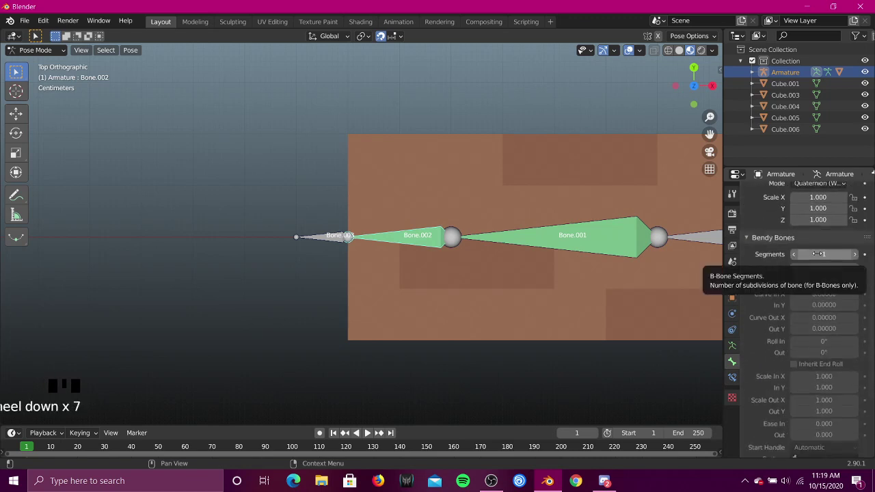
left_click(817, 254)
type("31")
key("Return")
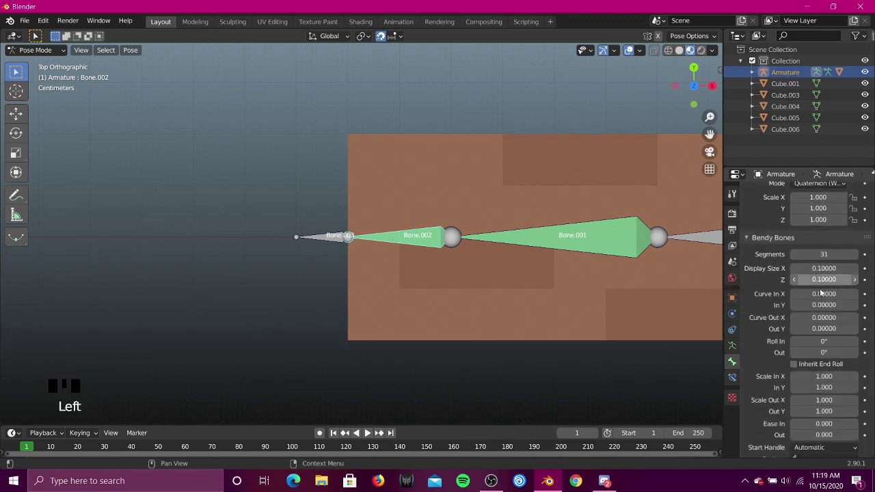
Step: Set Bone.002's start and end handles to Absolute, with Bone.001 as the custom start handle and Bone.003 as the custom end handle
scroll(815, 351, "down", 4)
left_click(815, 385)
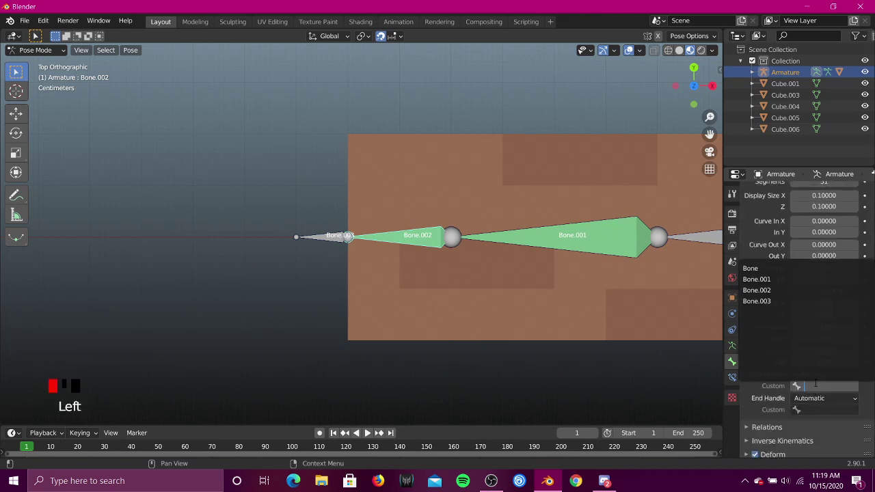
left_click(808, 375)
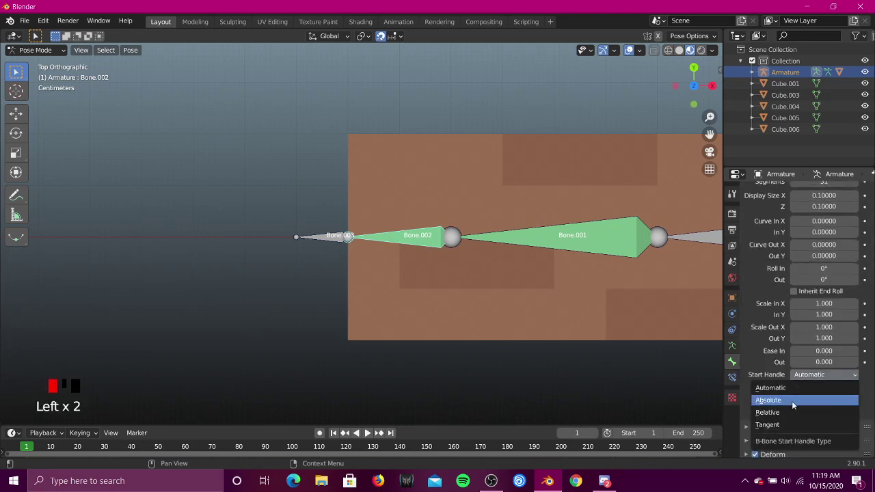
left_click(812, 399)
left_click(785, 372)
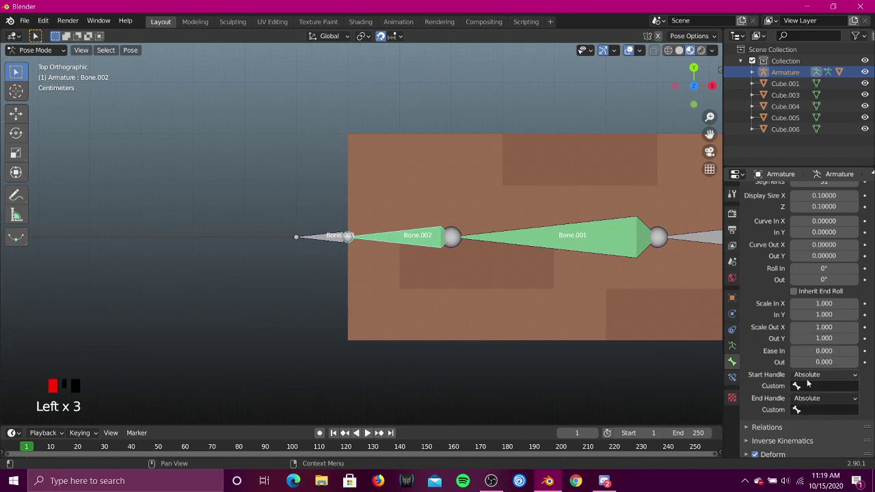
left_click(825, 386)
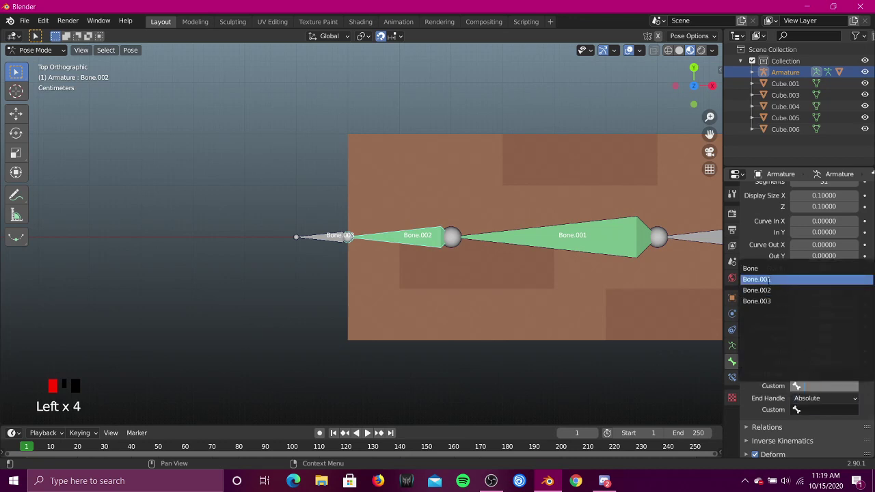
left_click(767, 279)
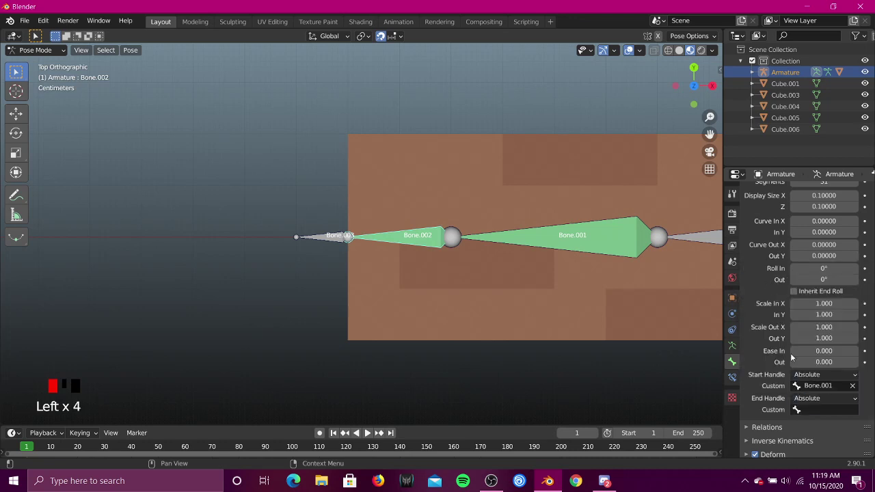
left_click(817, 409)
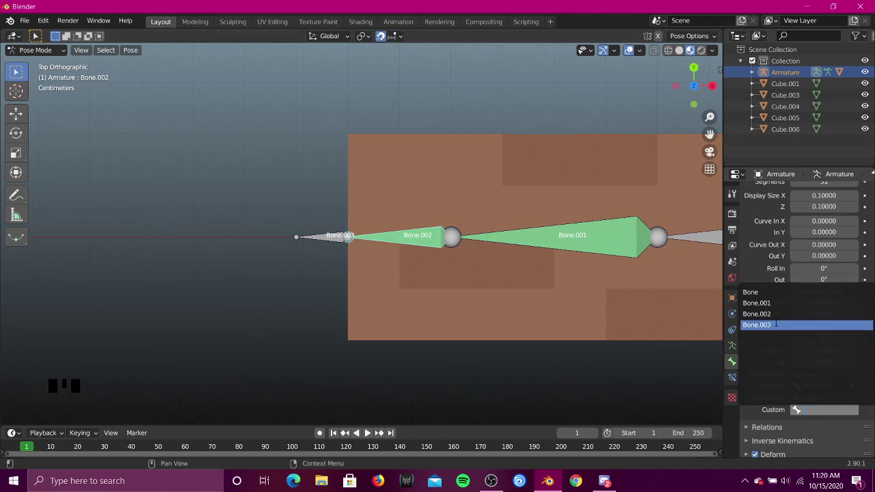
left_click(765, 325)
Step: Test the bendy bone deformation by trial-rotating Bone.002 and trial-moving and rotating Bone.003, leaving the pose as it was
key("r")
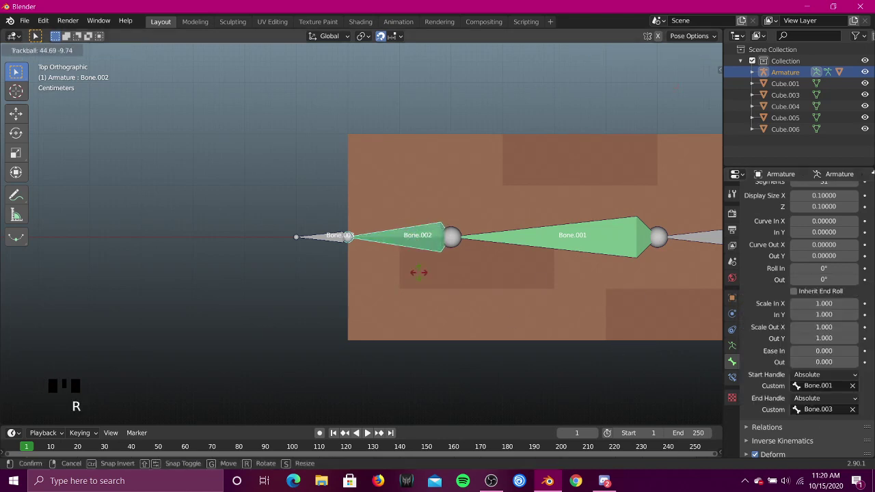
left_click(329, 235)
left_click(330, 235)
key("g")
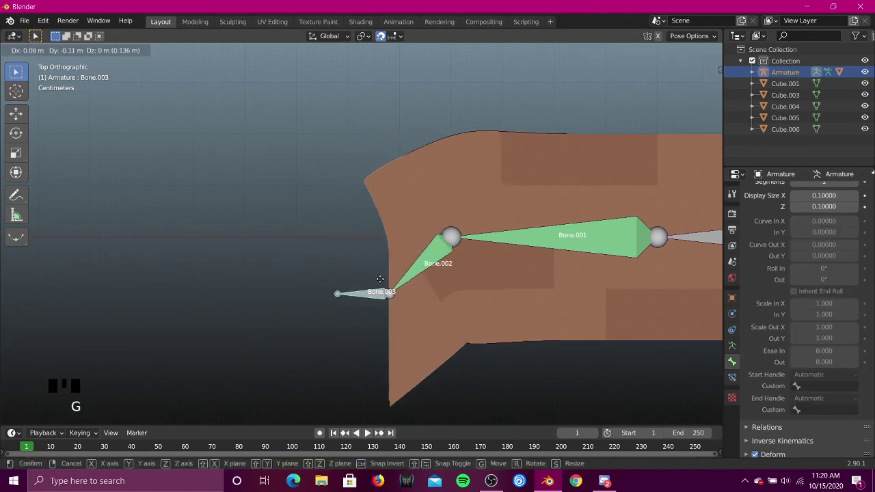
key("r")
key("r")
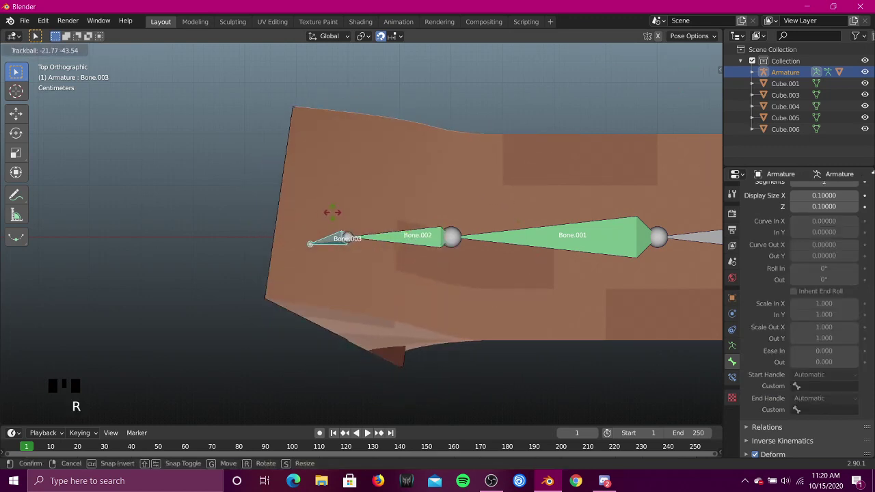
right_click(368, 198)
middle_click_drag(573, 250, 576, 254, "shift")
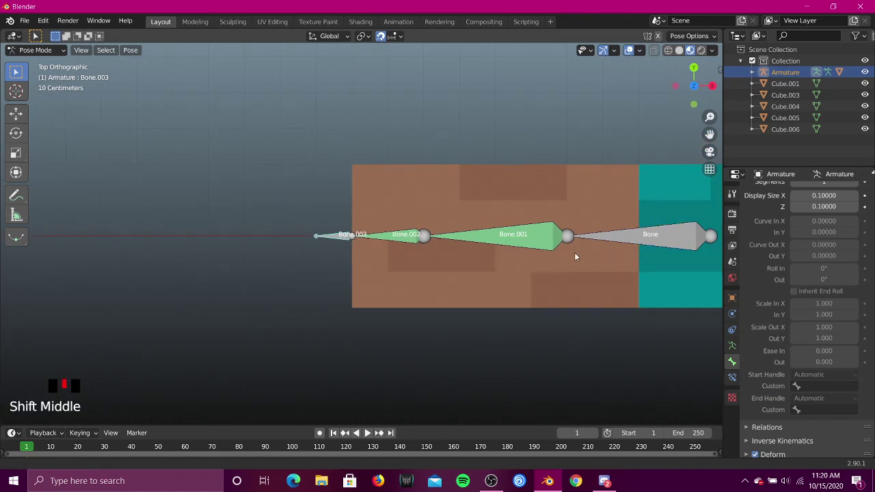
scroll(504, 254, "down", 1)
scroll(248, 269, "up", 3)
middle_click_drag(248, 269, 290, 240, "shift")
Step: Clear the parents of Bone.002 and Bone.001 in the armature's Edit Mode and return to Pose Mode
left_click(309, 226)
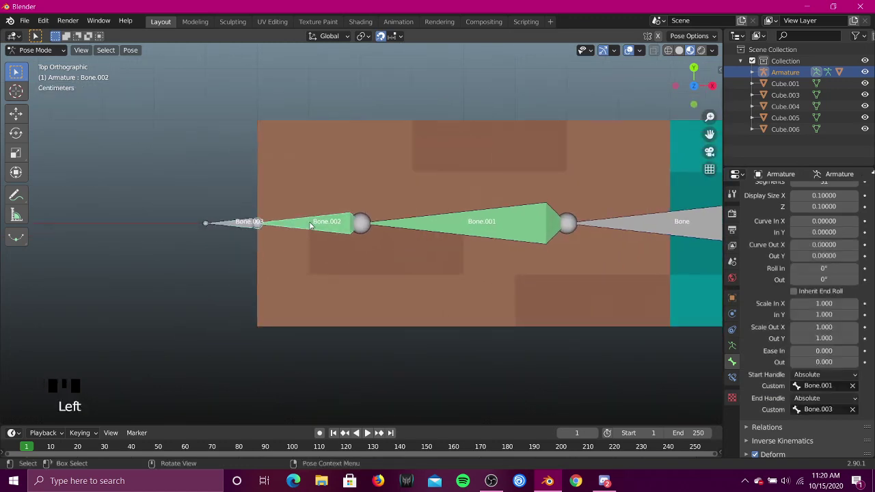
key("Tab")
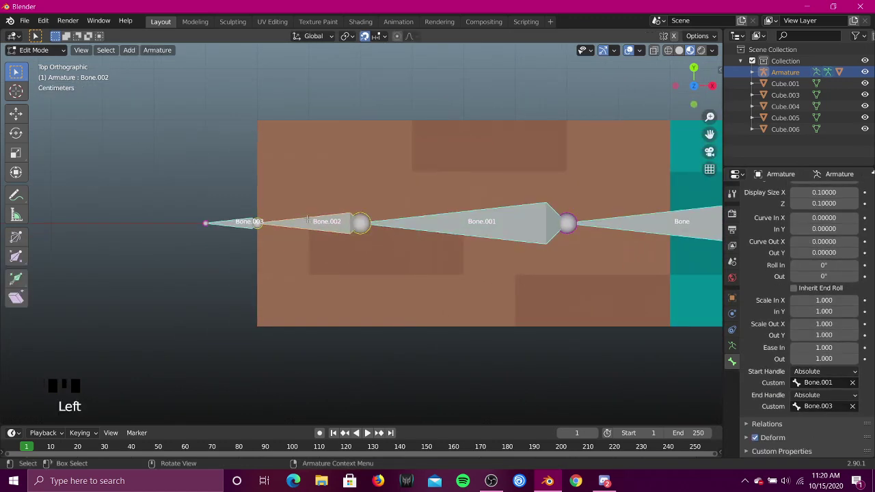
left_click(462, 220, "shift")
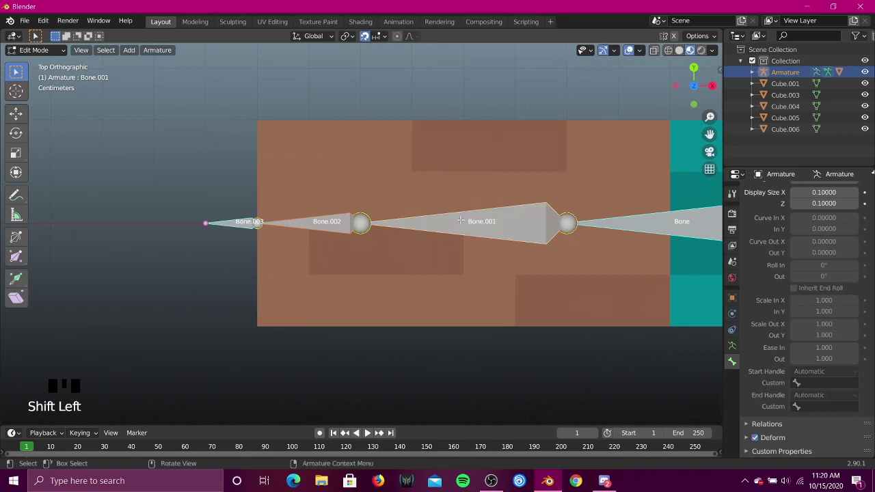
key("alt+p")
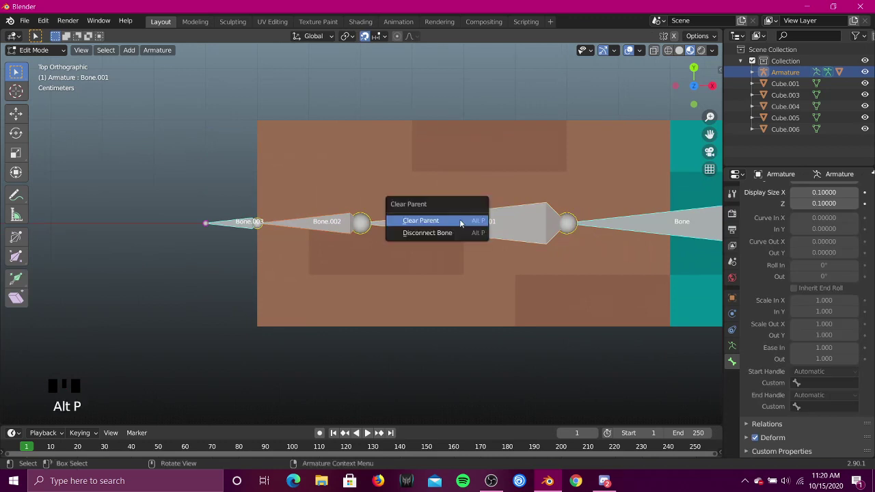
left_click(460, 219)
key("Tab")
Step: Check which bones follow by trial-rotating Bone.002 and Bone.001, cancelling the rotation
key("r")
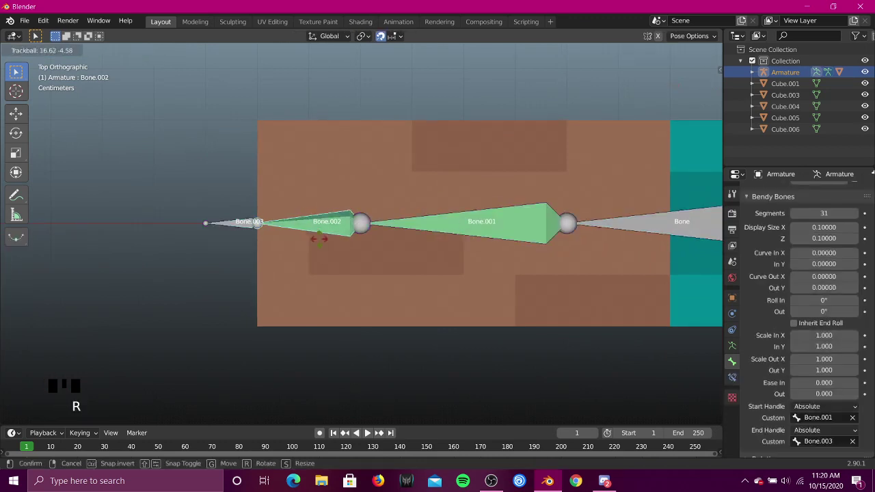
left_click(427, 219)
key("r")
key("r")
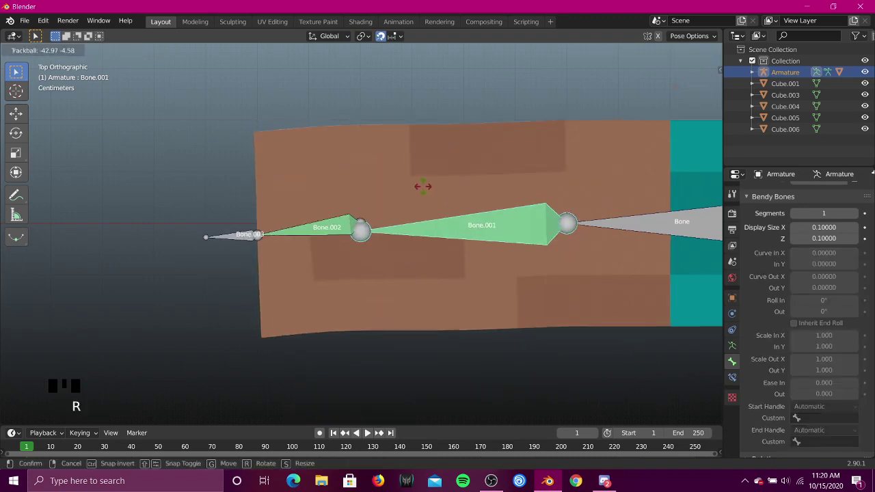
right_click(247, 240)
Step: Try to parent Bone.003 to Bone.001 with the Connected option in Edit Mode, and undo it
key("Tab")
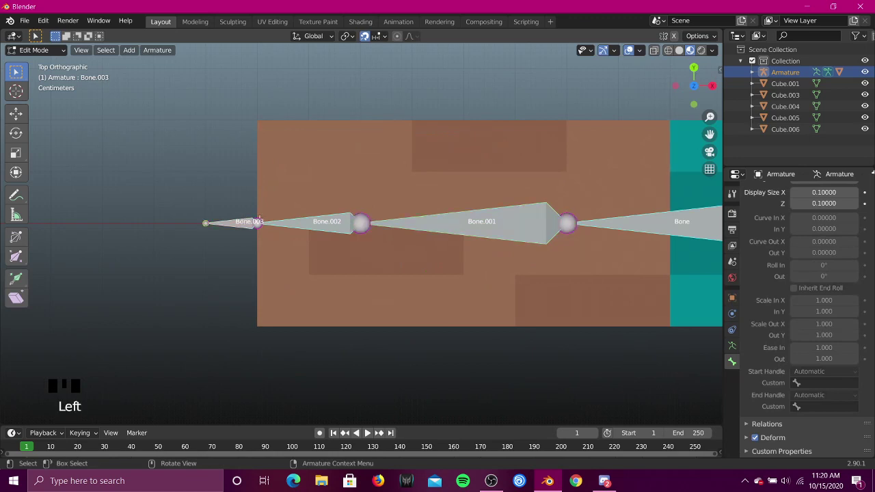
key("ctrl+p")
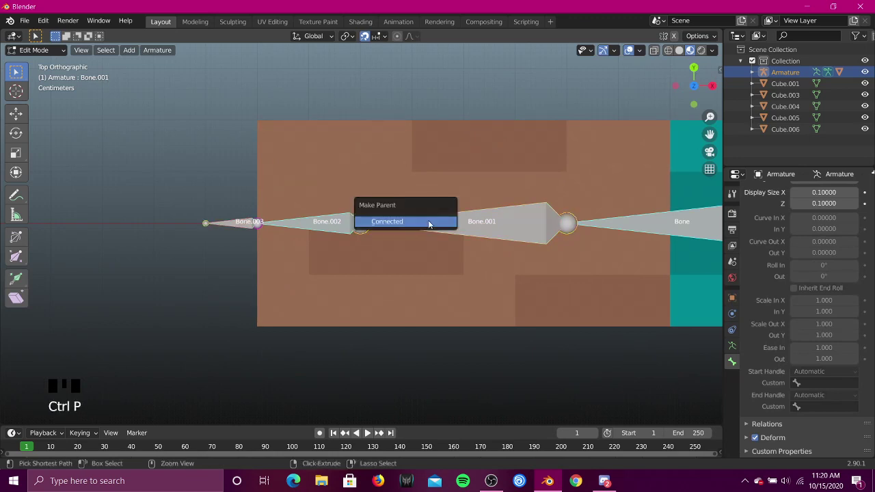
left_click(429, 221)
key("ctrl+z")
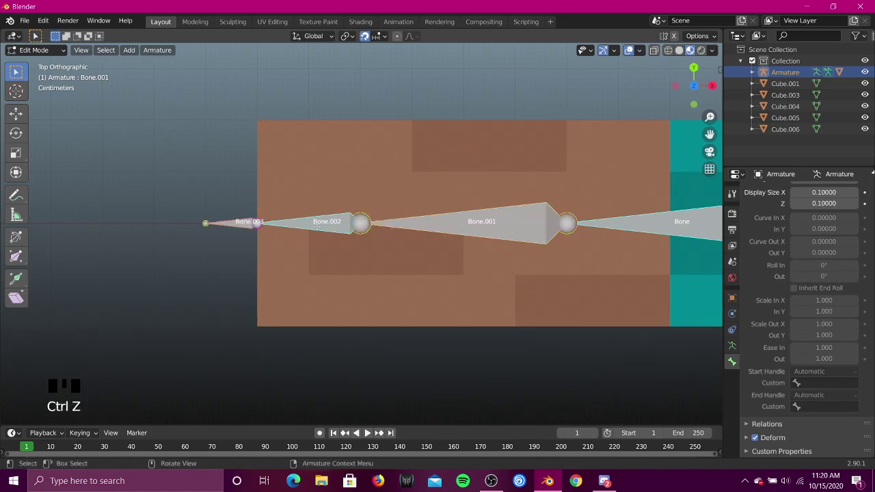
Step: Trial-rotate Bone in Pose Mode to check how the arm chain follows it, and cancel the rotation
left_click(305, 232)
middle_click_drag(306, 231, 102, 226, "shift")
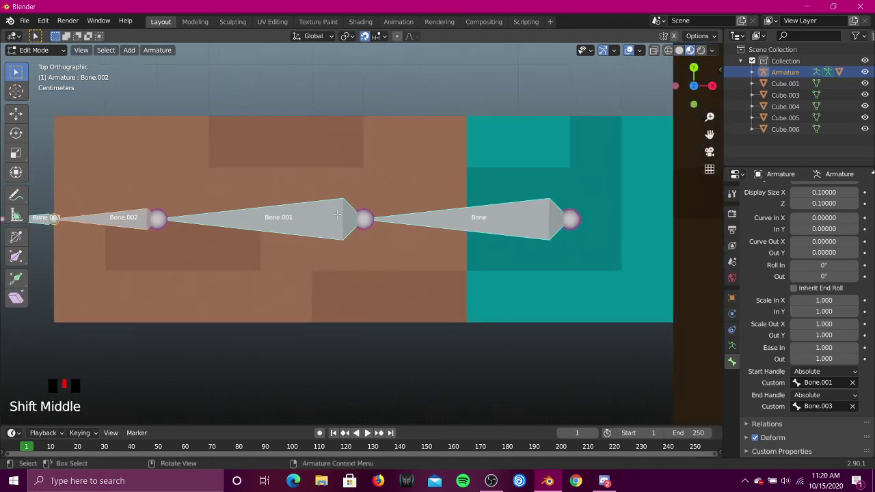
key("Tab")
left_click(417, 222)
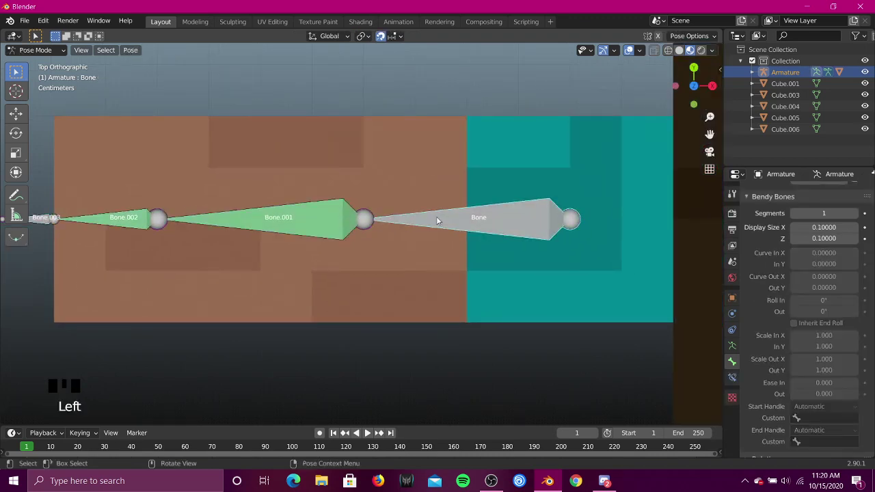
key("r")
key("r")
right_click(487, 241)
Step: Parent Bone.001 to Bone with the Connected option in Edit Mode and return to Pose Mode
key("Tab")
left_click(284, 218)
left_click(511, 217, "shift")
key("ctrl+p")
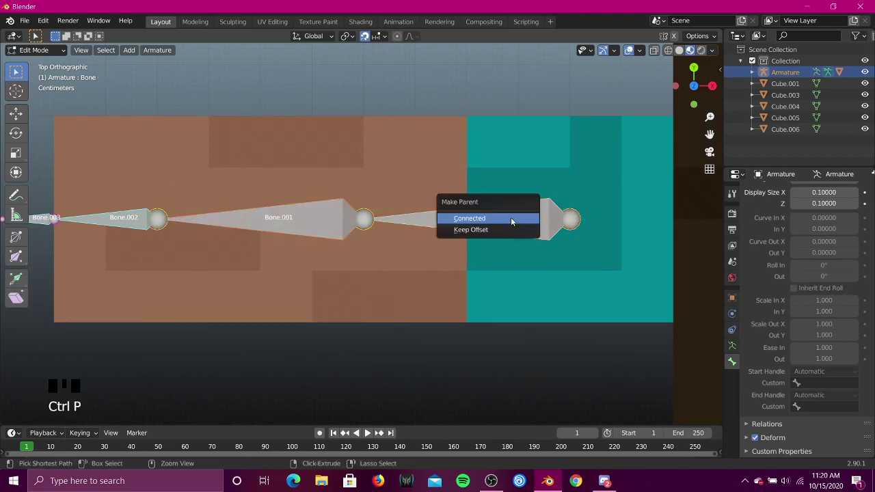
left_click(510, 217)
key("Tab")
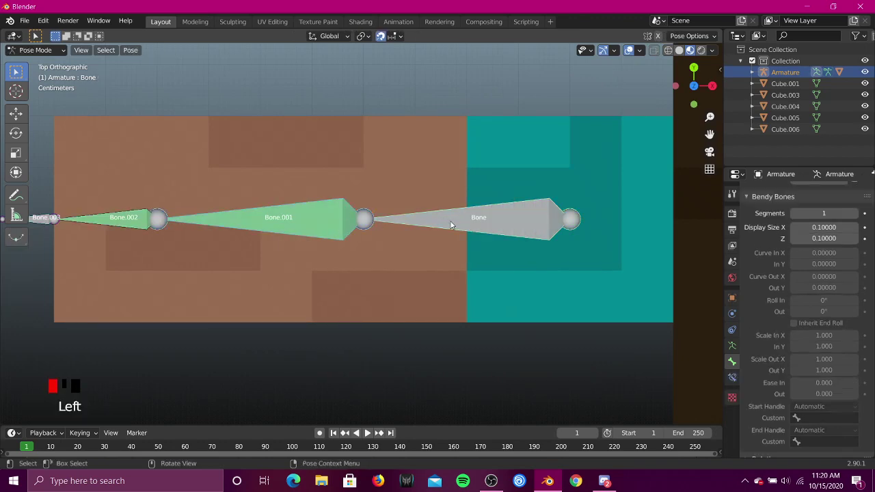
Step: Test the new parenting of Bone.001 by freely rotating Bone, and cancel the rotation
key("r")
key("r")
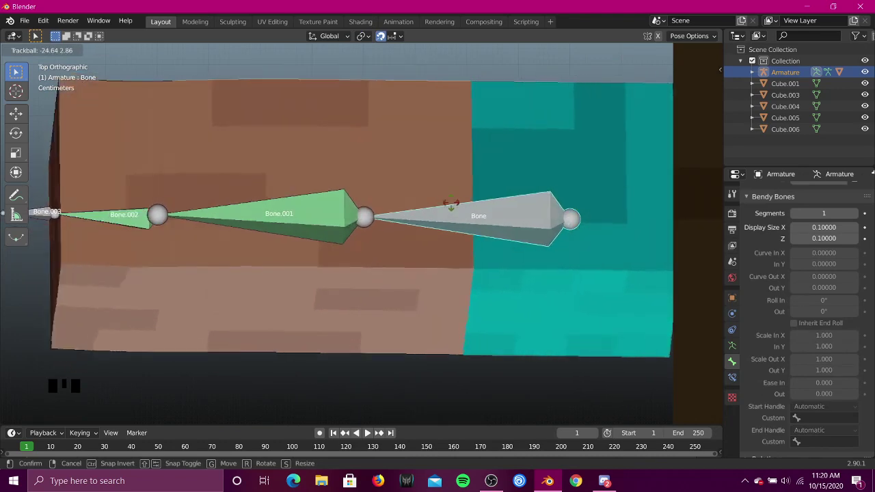
right_click(255, 254)
Step: Parent Bone.002 to Bone.001 in Edit Mode and return to Pose Mode
middle_click_drag(256, 254, 314, 257, "shift")
scroll(352, 274, "up", 4)
scroll(315, 257, "down", 3)
key("Tab")
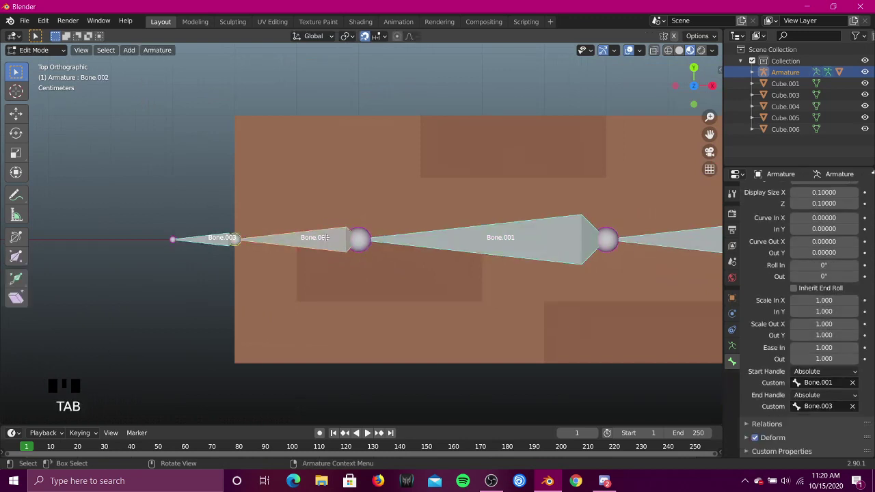
left_click(459, 242, "shift")
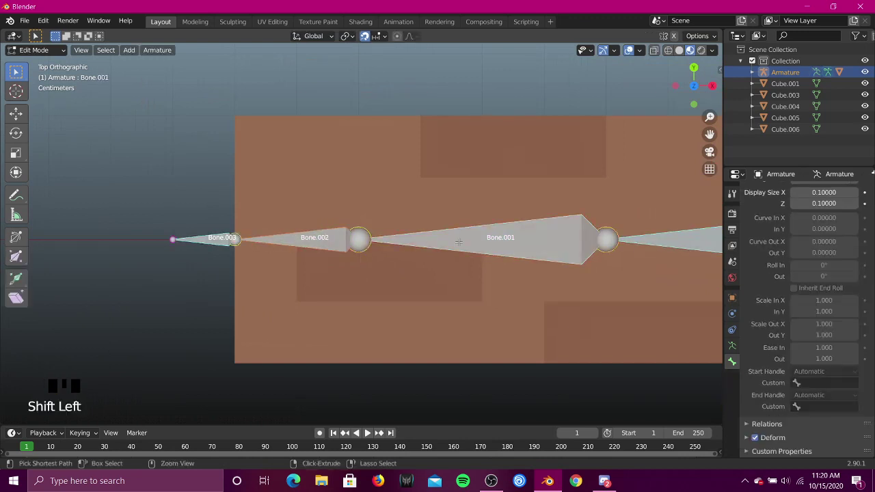
key("ctrl+p")
left_click(458, 242)
key("Tab")
Step: Test the parenting by freely rotating Bone.002 and Bone.003 in turn from the top view, cancelling each rotation
left_click(334, 240)
key("r")
key("r")
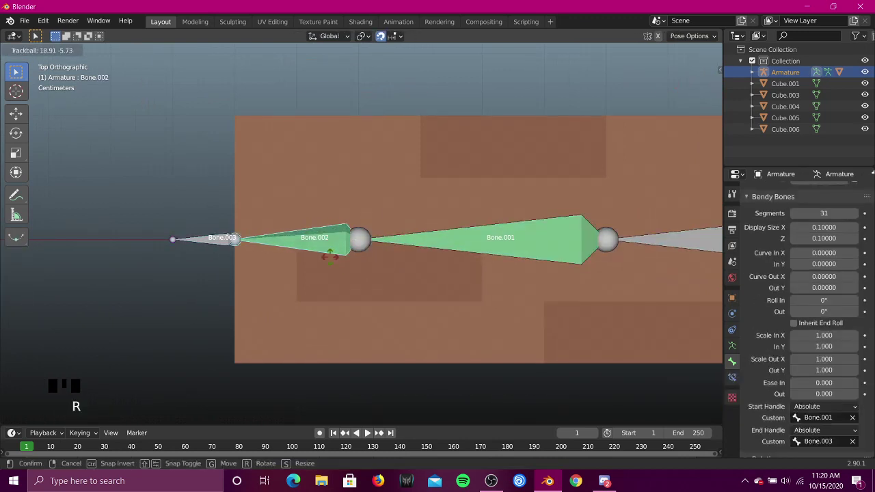
right_click(395, 260)
left_click(216, 243)
key("r")
key("r")
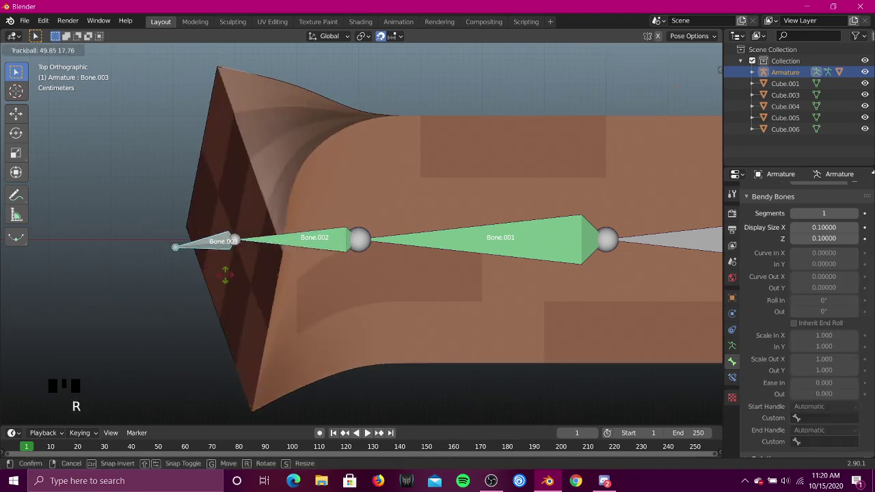
right_click(239, 201)
Step: Trial-rotate Bone.003 and Bone.001 from a perspective view of the arm, cancelling each rotation
key("shift+grave")
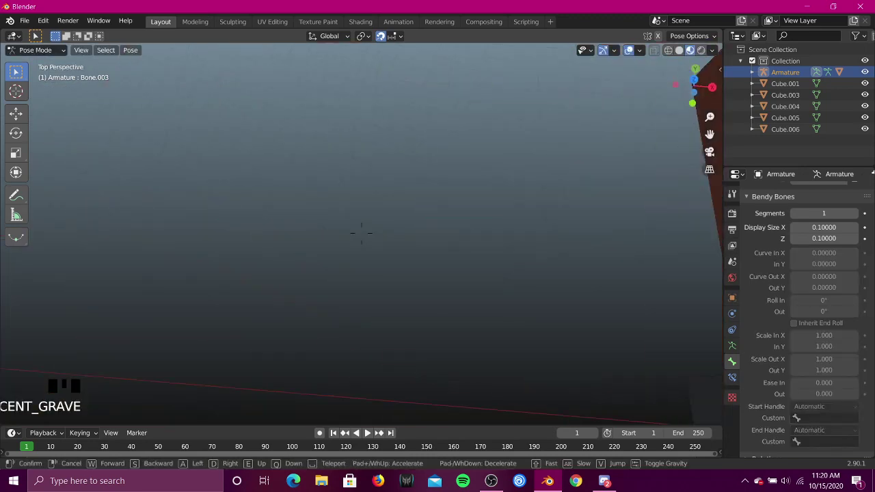
left_click(362, 233)
key("r")
key("r")
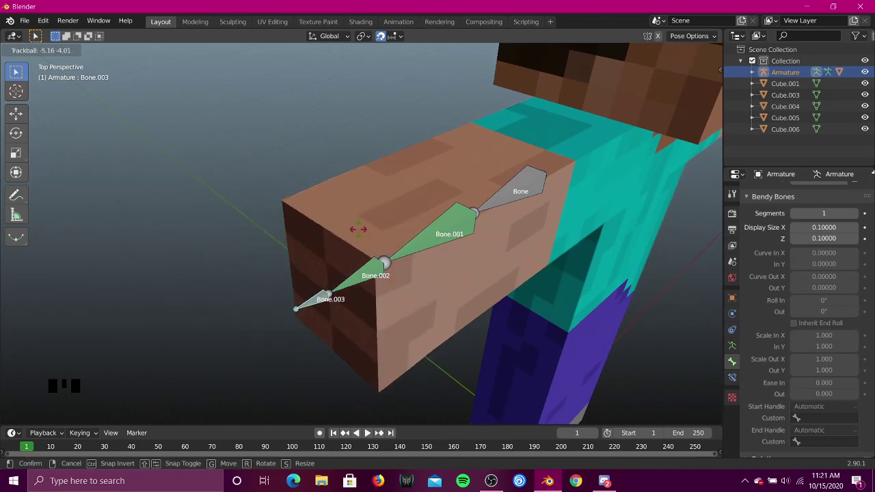
right_click(359, 231)
left_click(436, 247)
key("r")
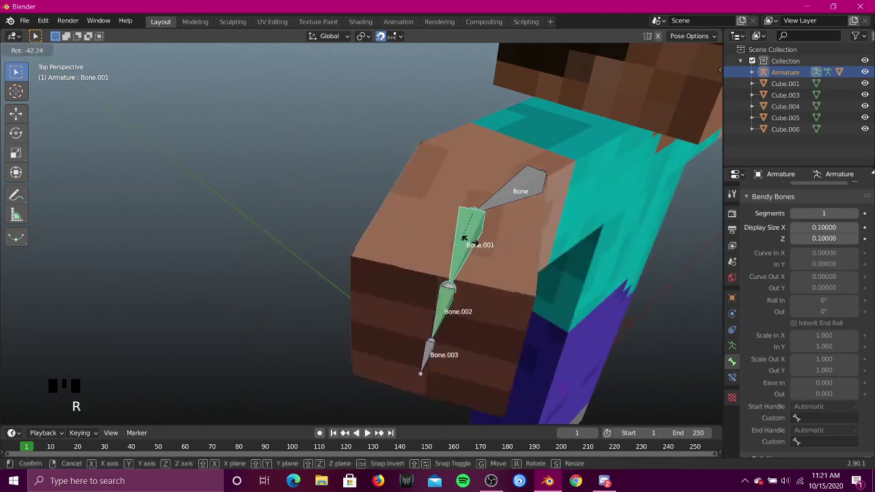
right_click(446, 216)
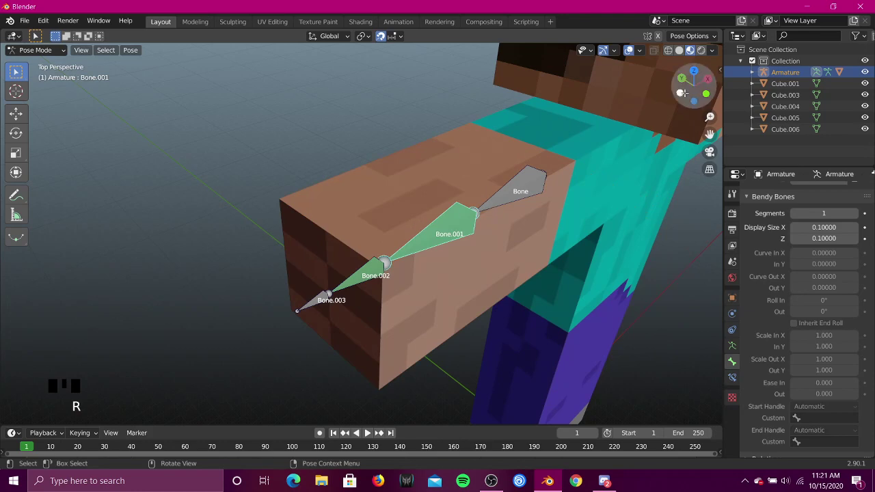
Step: Switch the armature to Edit Mode in top view and select Bone.002
key("shift+grave")
left_click(692, 147)
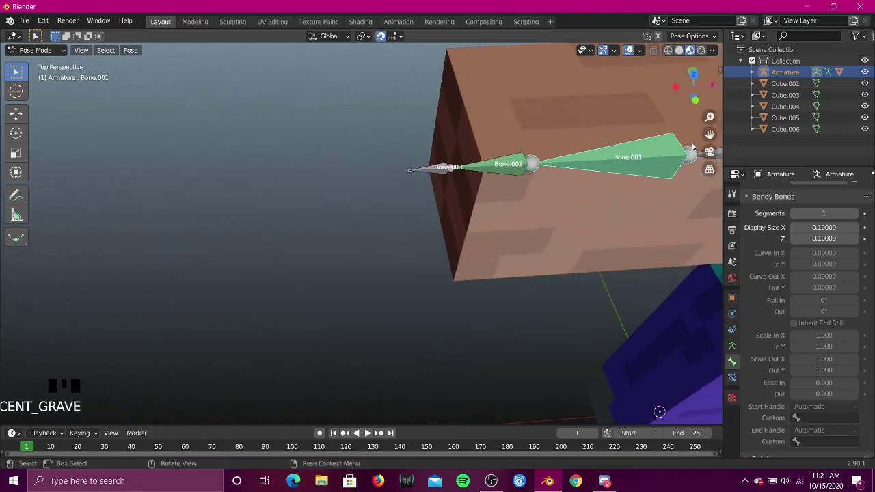
left_click(693, 74)
middle_click_drag(565, 185, 389, 394, "shift")
scroll(338, 315, "up", 2)
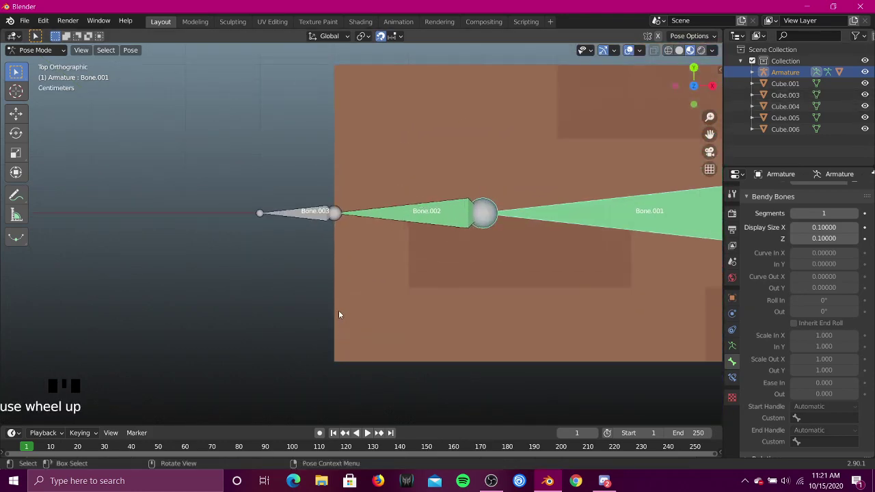
key("Tab")
left_click(419, 216)
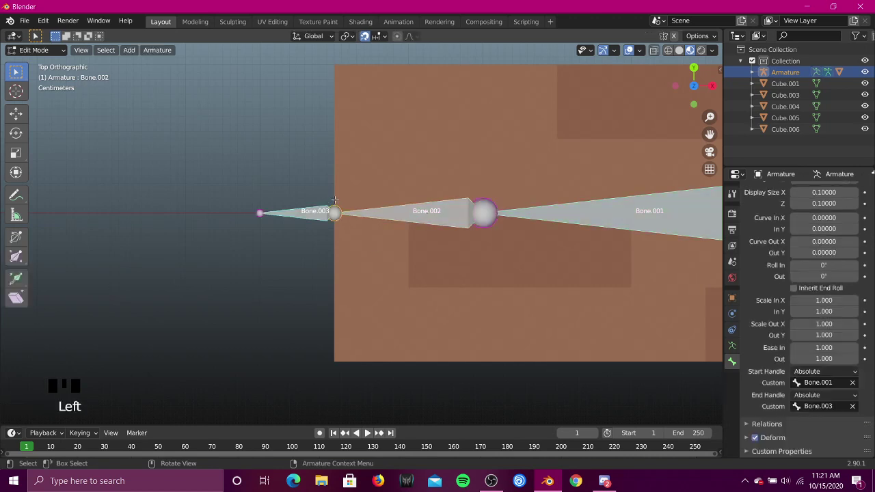
scroll(500, 254, "up", 1)
middle_click_drag(500, 253, 358, 274, "shift")
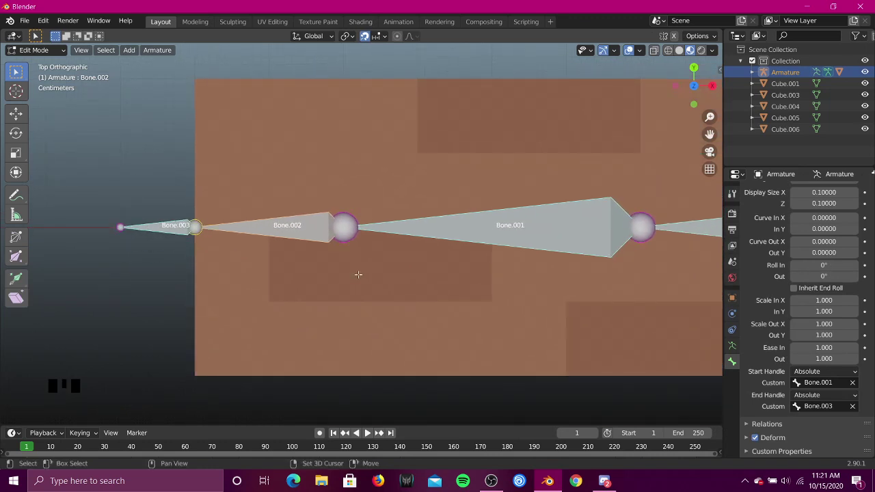
Step: Duplicate Bone.002 in place, and undo the duplication
key("shift+d")
left_click(358, 274)
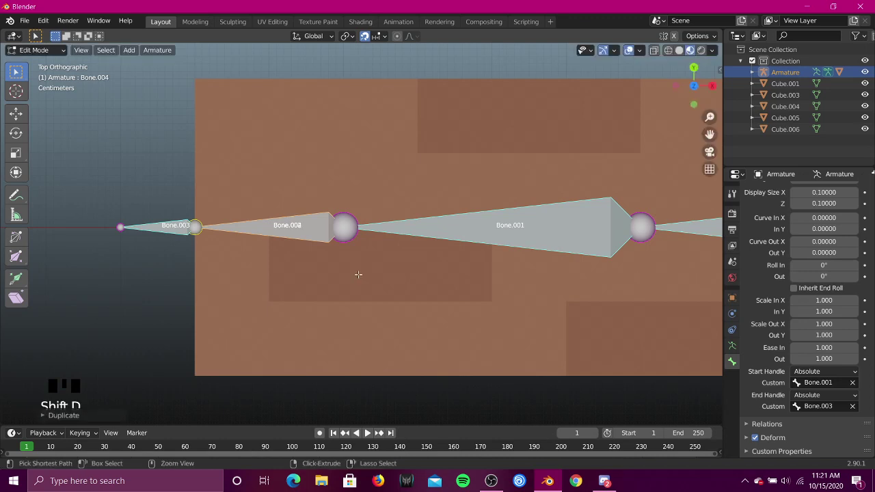
key("ctrl+z")
key("ctrl+z")
Step: Move Bone.002 and Bone.003 together about 0.3 m along X so they overlap Bone.001, and return to Pose Mode
left_click(315, 234)
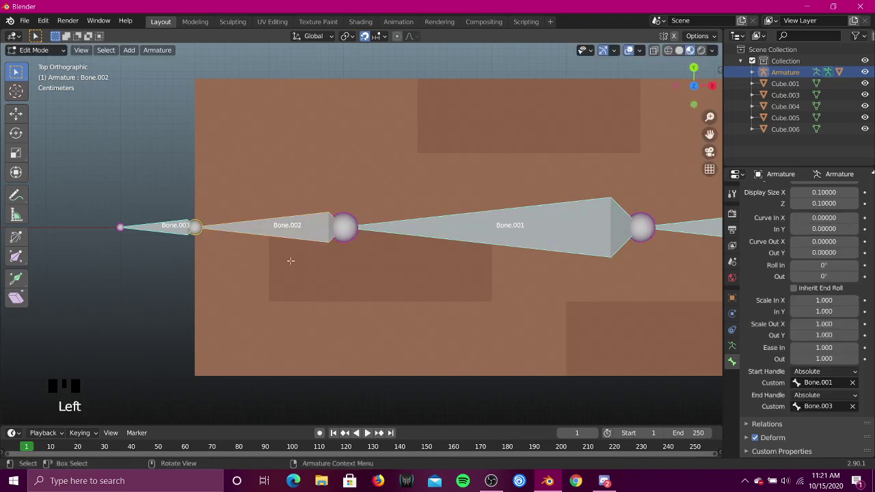
left_click(160, 231, "shift")
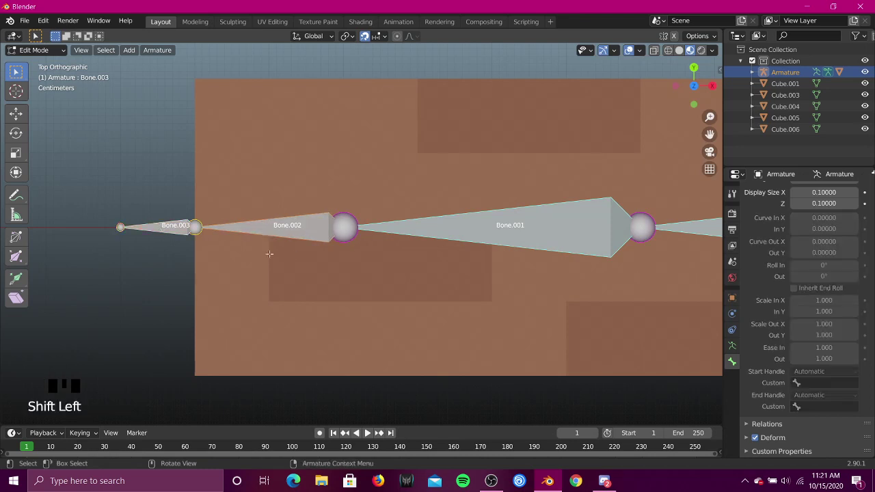
key("g")
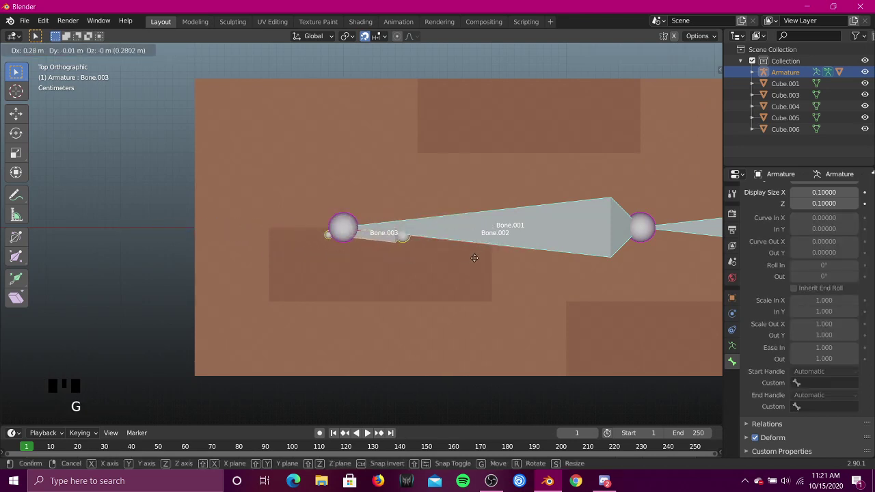
key("x")
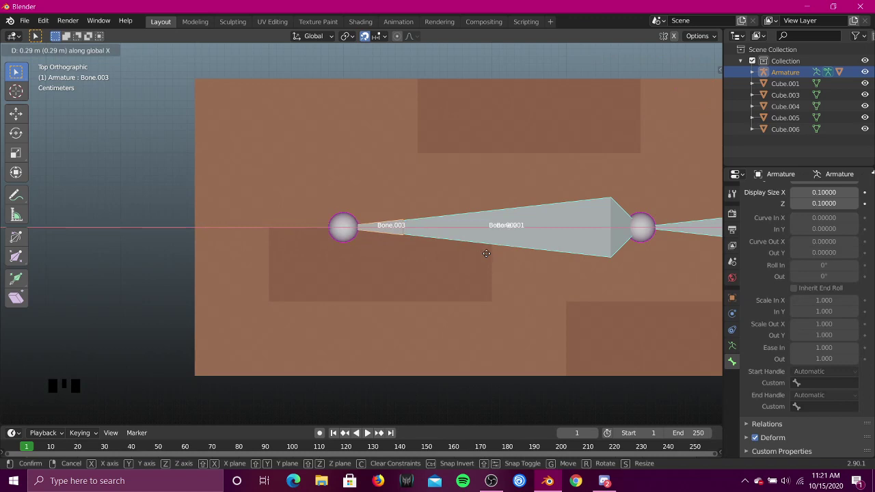
left_click(491, 253)
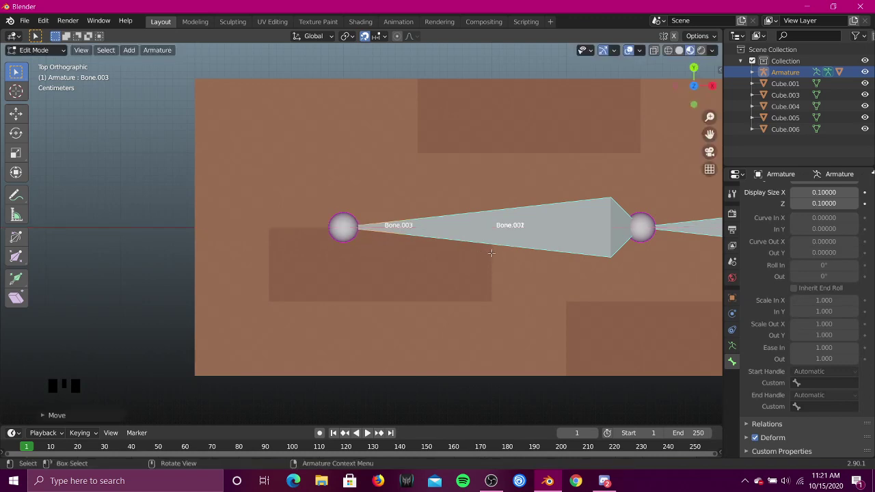
key("Tab")
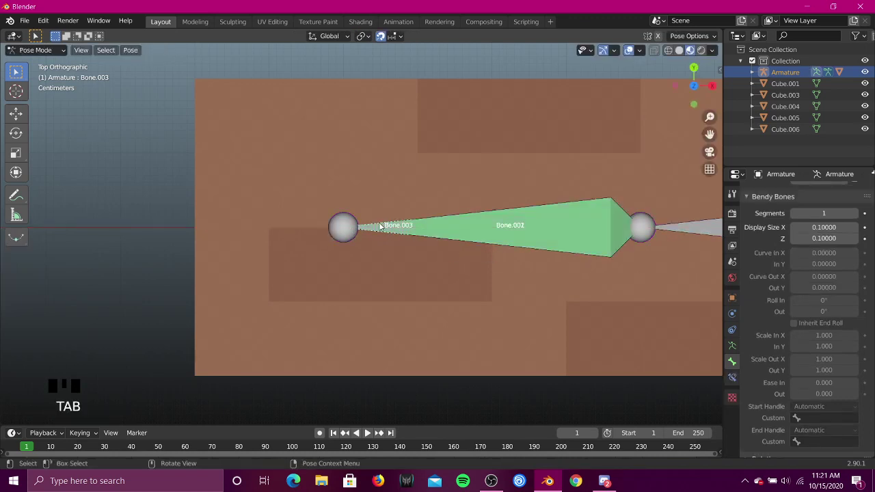
Step: Test how moved Bone.003 bends the hand by freely rotating it in top and perspective views, cancelling each rotation
key("Left")
key("Left")
key("r")
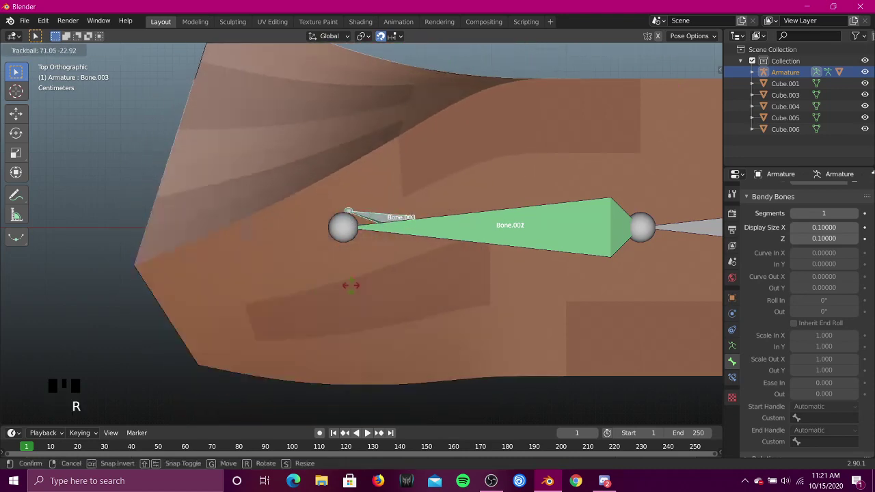
right_click(380, 269)
key("shift+grave")
right_click(361, 233)
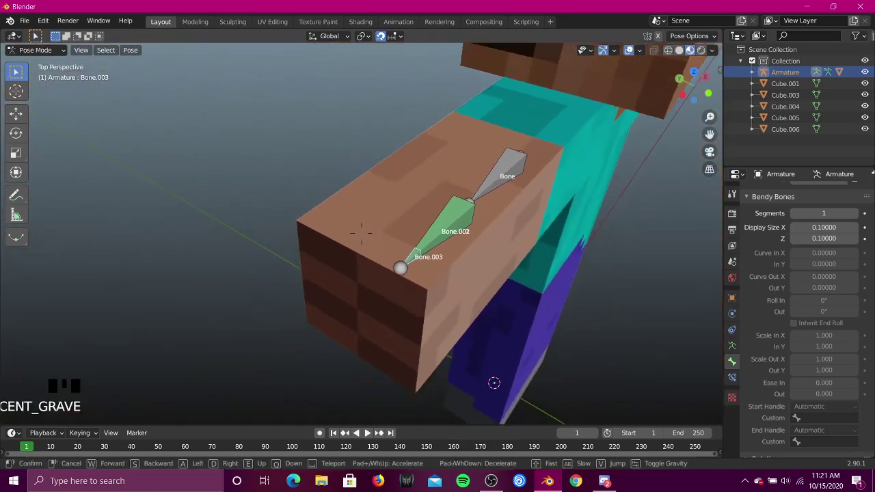
key("r")
key("r")
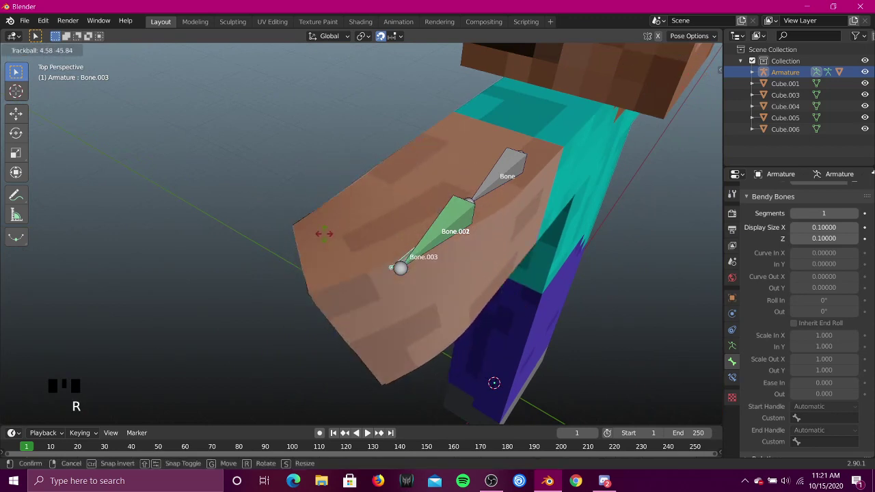
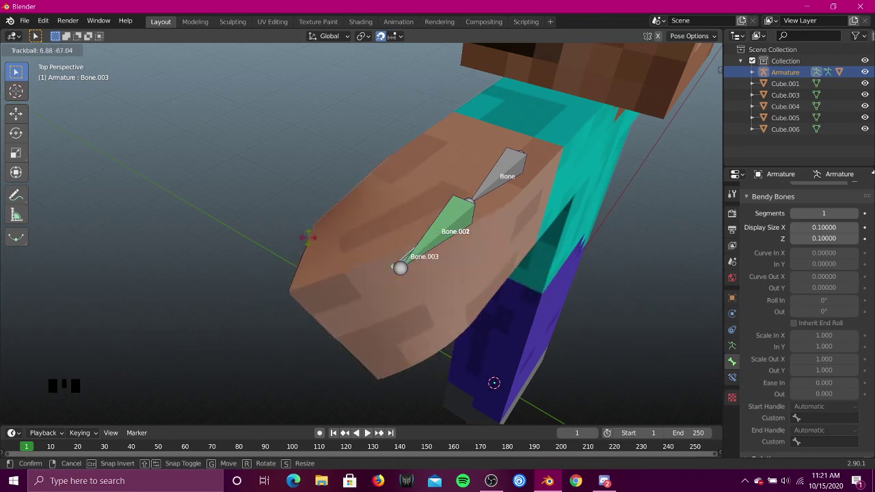
right_click(415, 225)
Step: Trial-rotate Bone.001 in perspective to check the forearm, cancel the rotation, and look at the arm from the front
left_click(440, 227)
key("r")
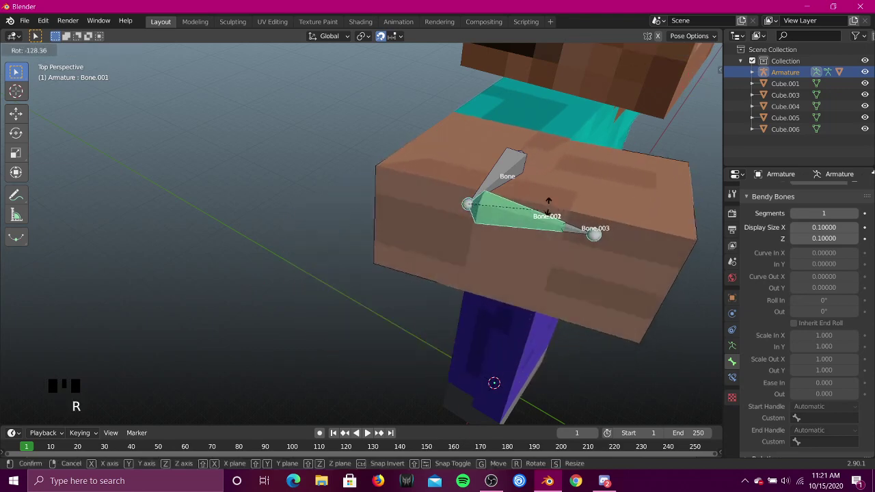
right_click(552, 145)
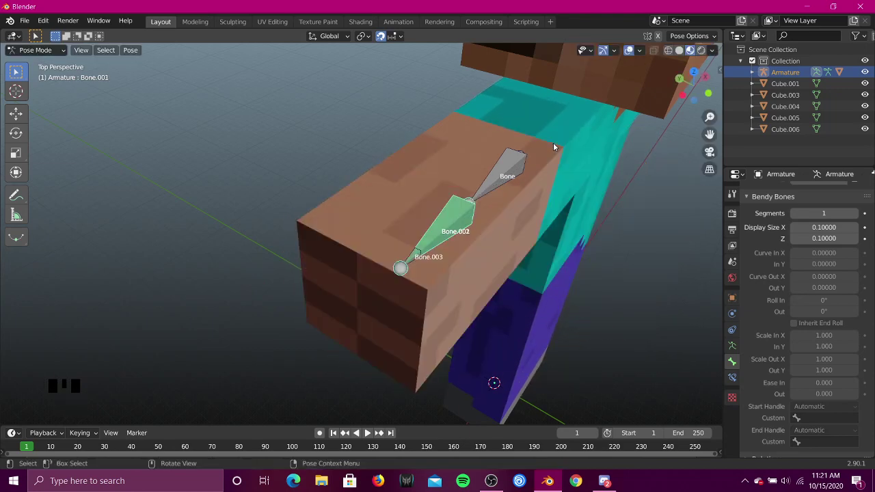
key("KP_1")
middle_click_drag(559, 241, 274, 59, "shift")
scroll(548, 299, "down", 5)
scroll(548, 299, "down", 3)
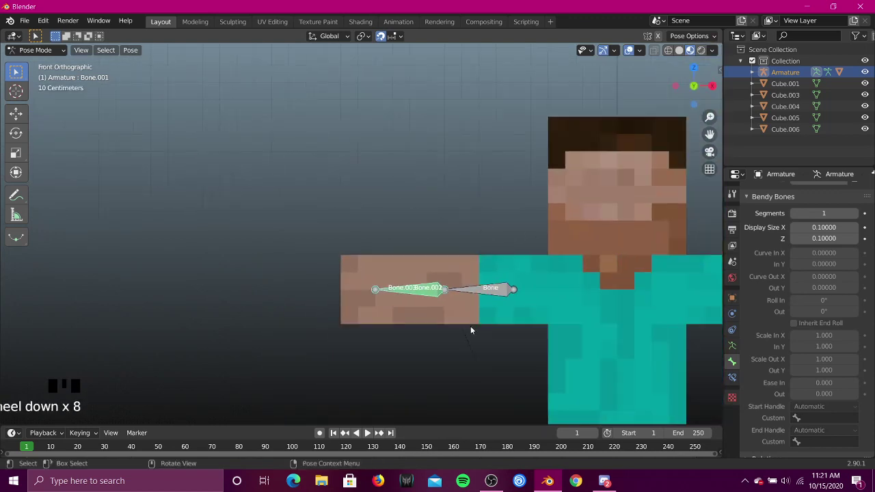
Step: Check the elbow bend from the top view by rotating Bone.001 twice, cancelling each rotation
left_click(693, 67)
middle_click_drag(549, 227, 509, 234, "shift")
key("r")
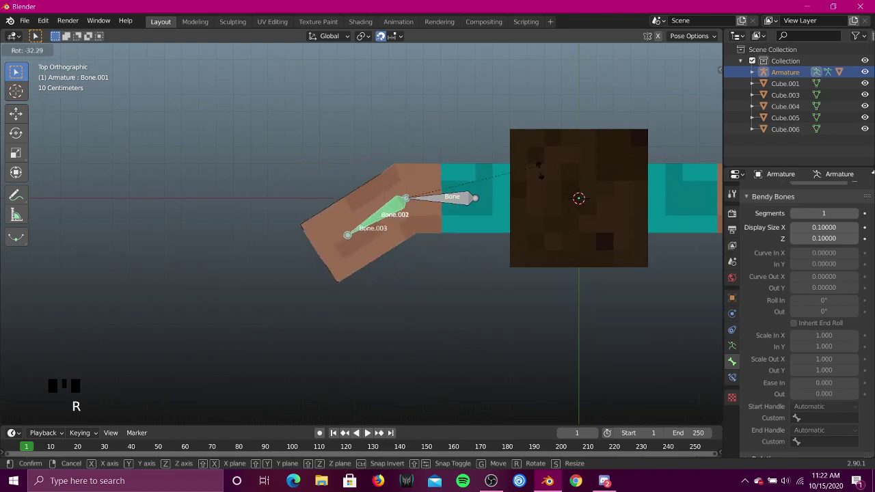
right_click(592, 216)
middle_click_drag(592, 216, 449, 195, "shift")
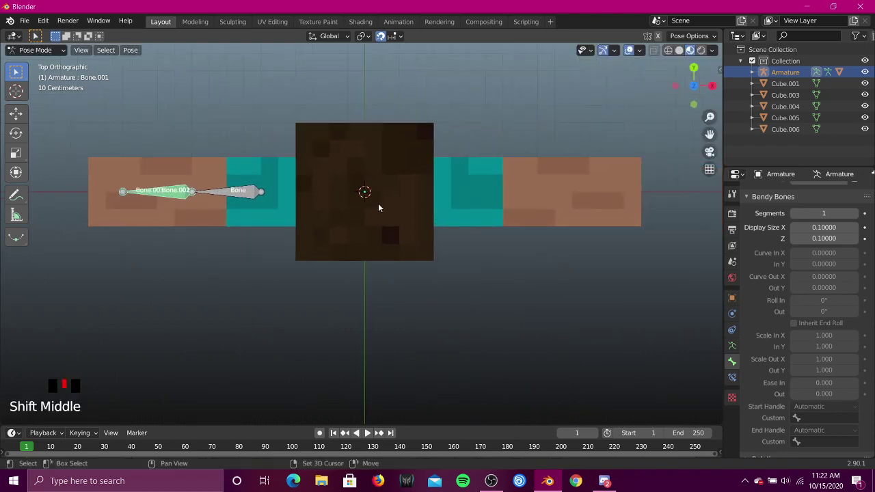
middle_click_drag(380, 208, 562, 259, "shift")
scroll(478, 258, "up", 3)
key("r")
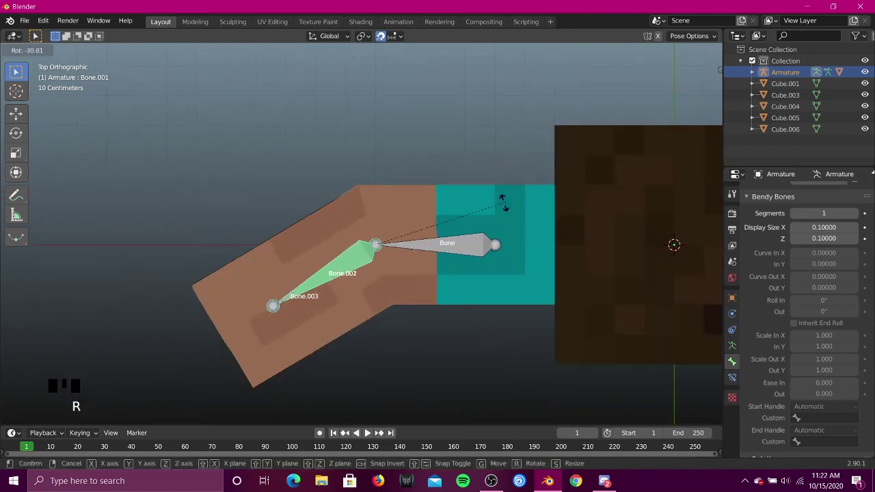
right_click(502, 203)
Step: Examine the overlapping Bone.001, Bone.002 and Bone.003 up close in Edit Mode and return to Pose Mode
left_click(307, 245)
left_click(267, 247)
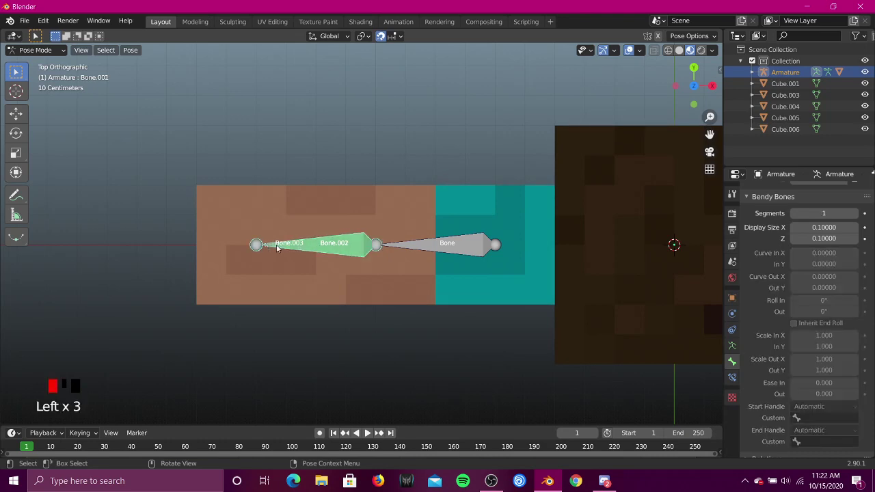
scroll(317, 252, "up", 3)
key("Tab")
scroll(317, 252, "up", 2)
key("shift+grave")
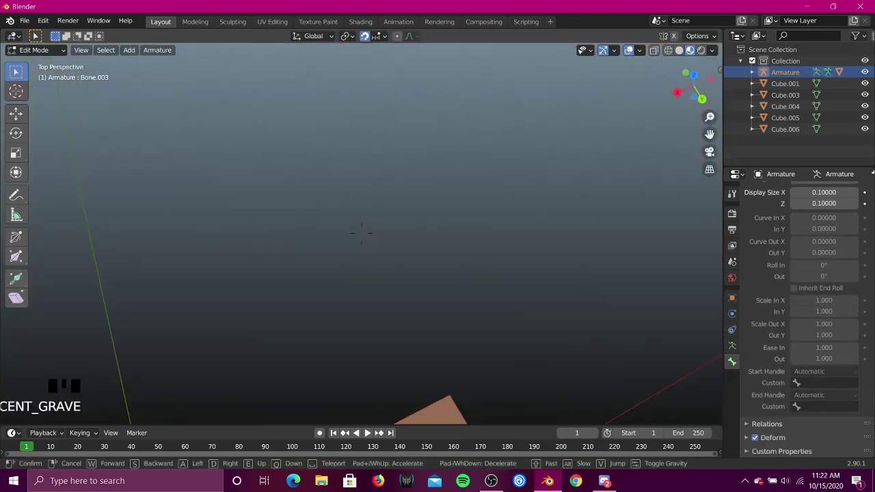
right_click(361, 233)
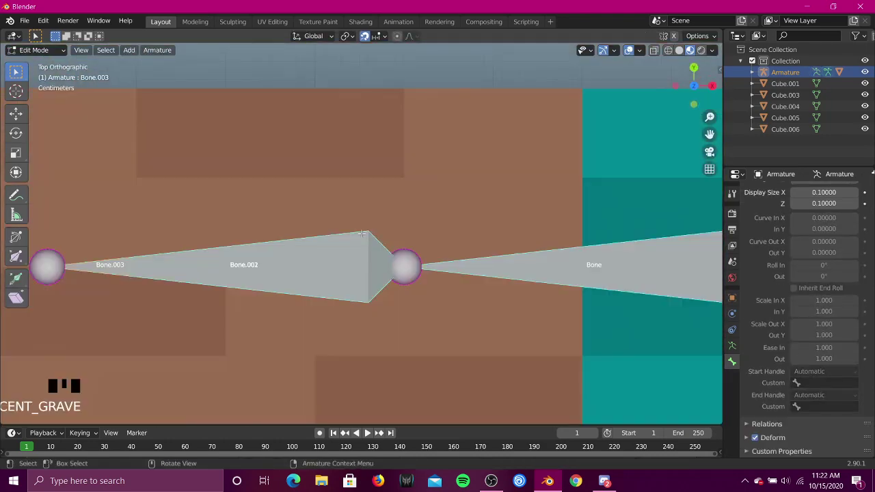
key("shift+grave")
left_click(361, 233)
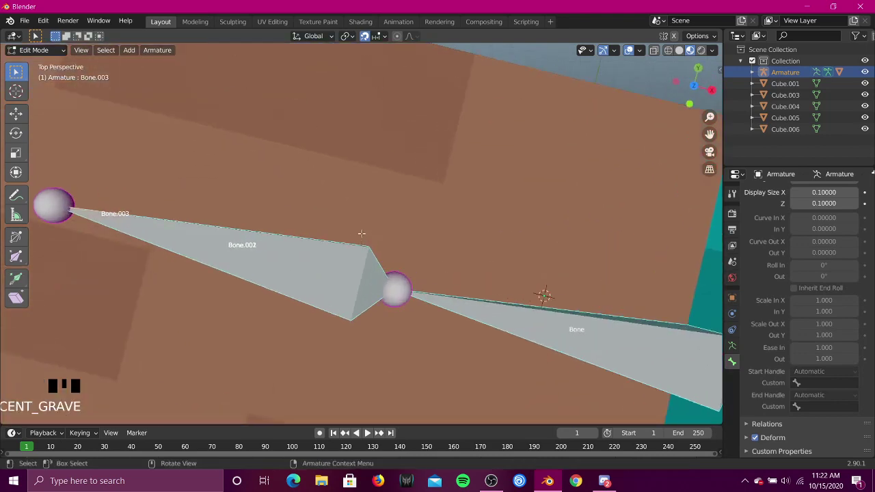
key("Tab")
Step: Select Bone.002 inside the forearm and hide it in Pose Mode
key("shift+grave")
key("w")
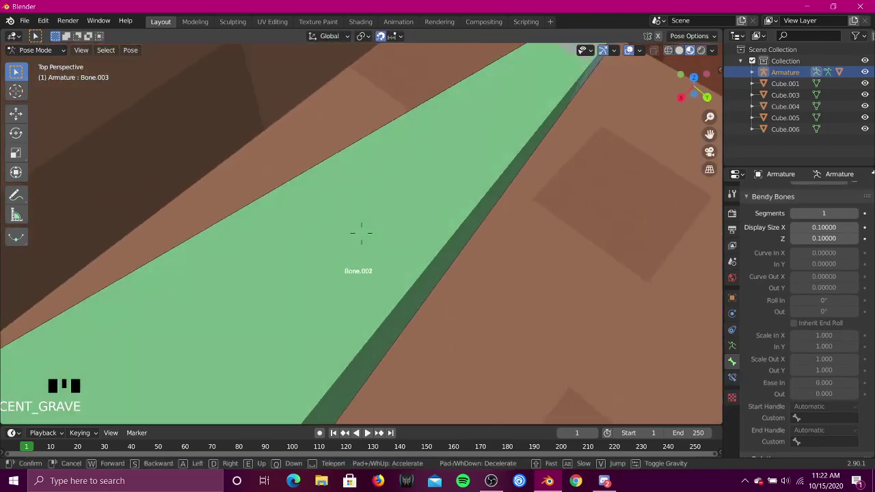
key("w")
key("s")
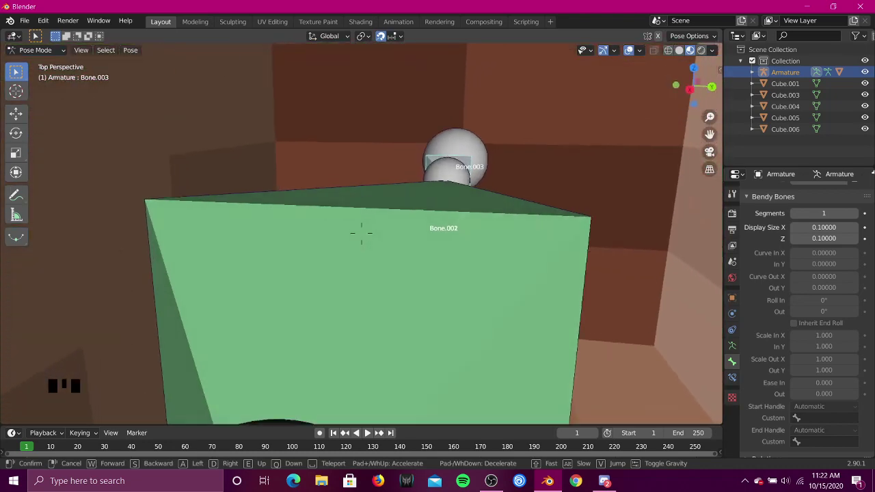
left_click(362, 233)
left_click(406, 225)
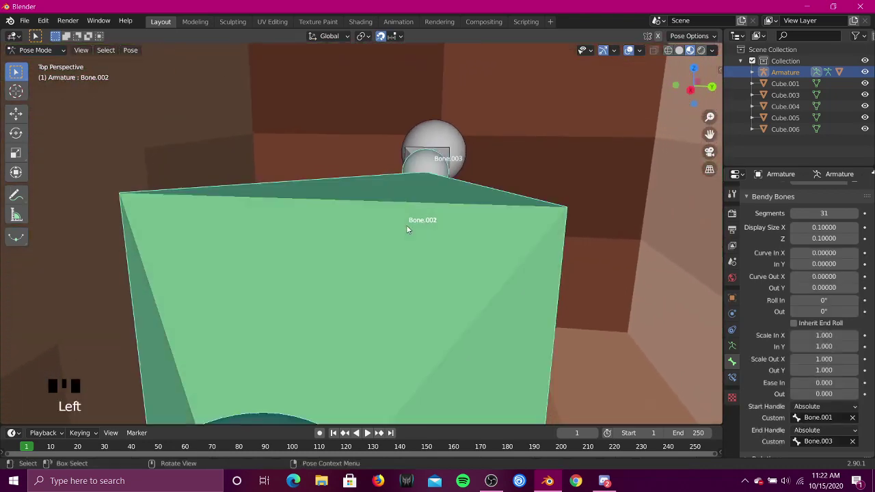
key("h")
Step: Test the hand bend by freely rotating Bone.003 from the top view, and cancel the rotation
key("shift+grave")
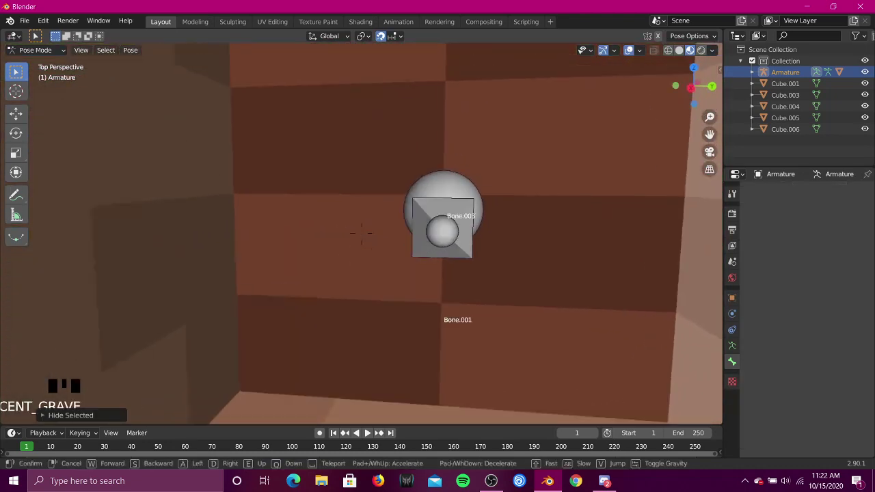
left_click(387, 208)
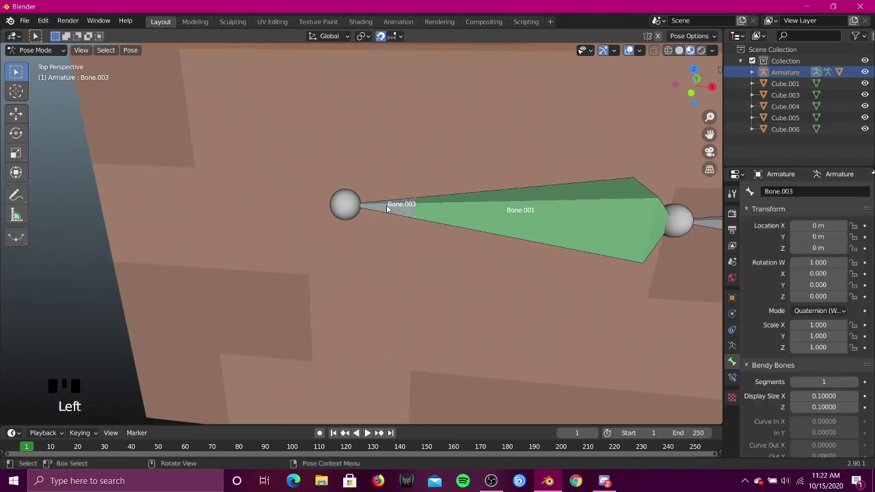
left_click(693, 70)
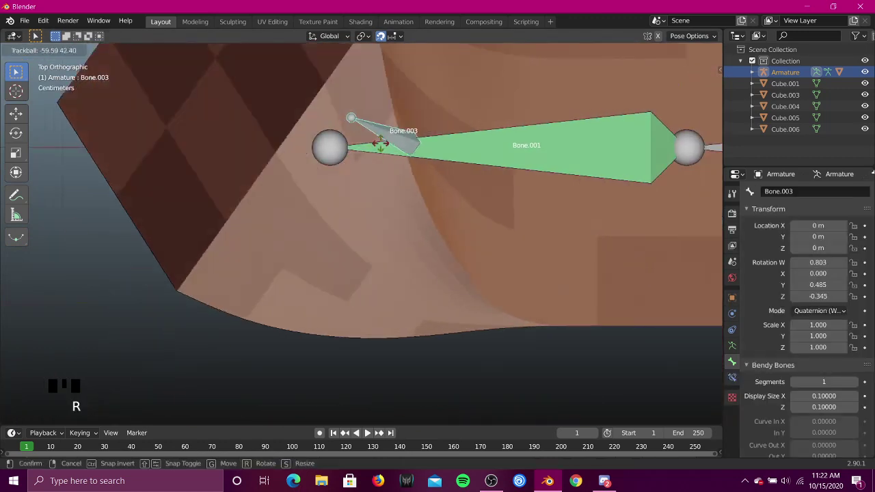
right_click(350, 151)
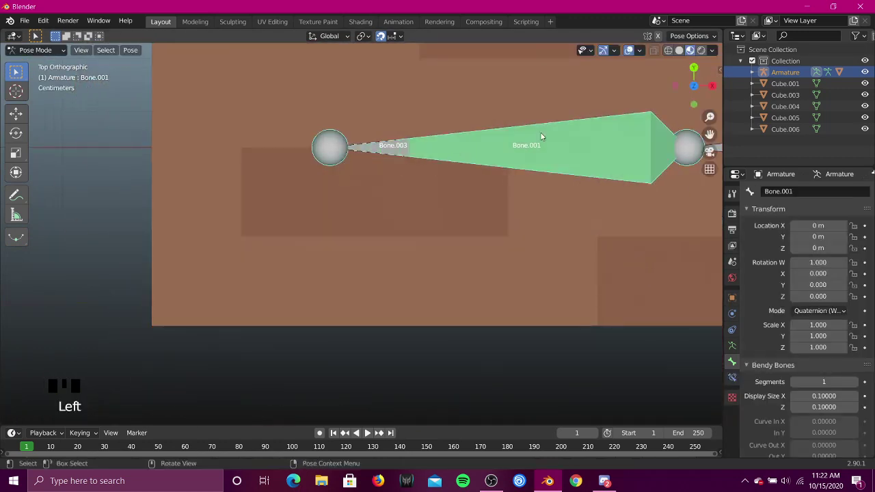
Step: Trial-rotate Bone.001 twice from the top view to check the sharp elbow bend, cancelling each rotation
scroll(551, 202, "down", 4)
key("r")
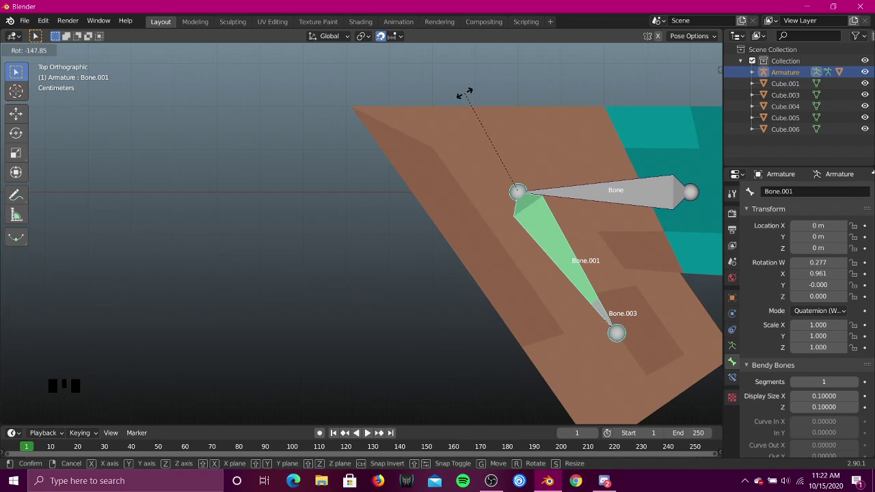
right_click(464, 94)
middle_click_drag(564, 148, 336, 148, "shift")
key("r")
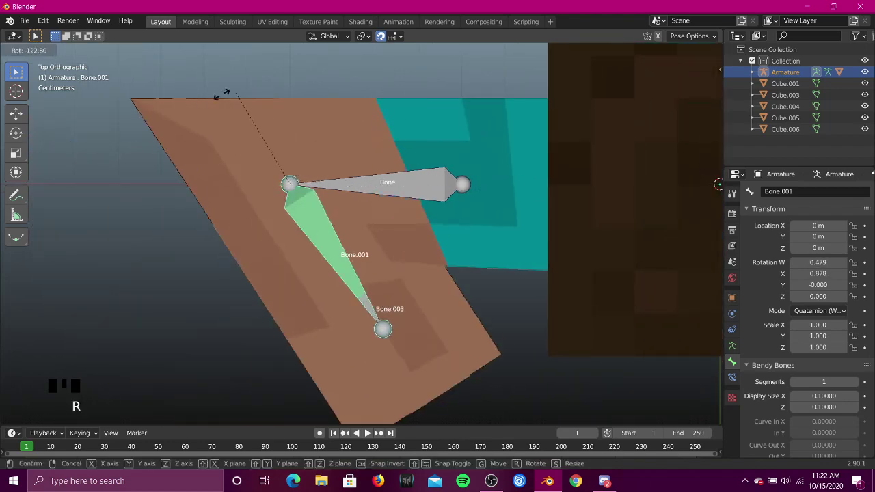
right_click(520, 201)
Step: Check the elbow bend from below in perspective by rotating Bone.001, and cancel the rotation
key("shift+grave")
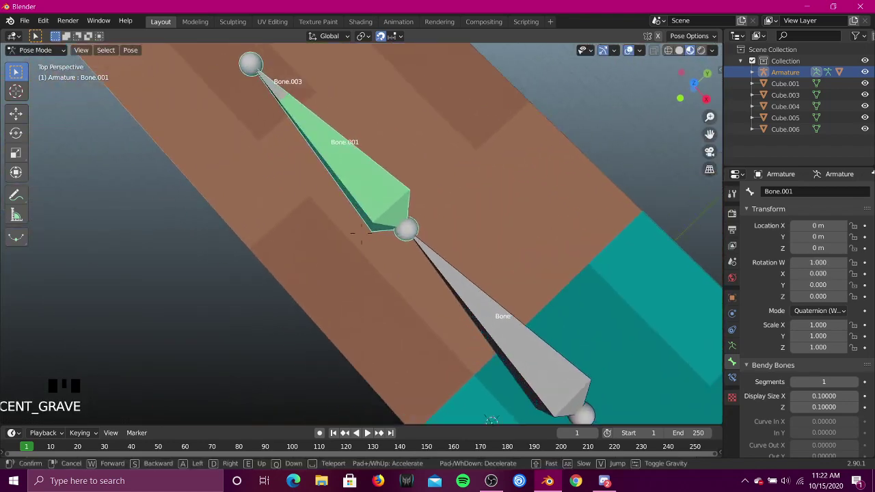
key("w")
key("s")
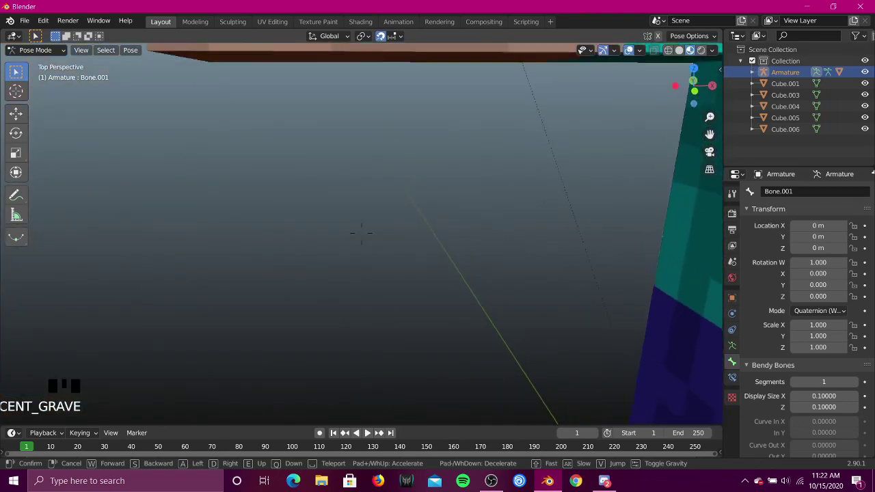
left_click(362, 234)
key("r")
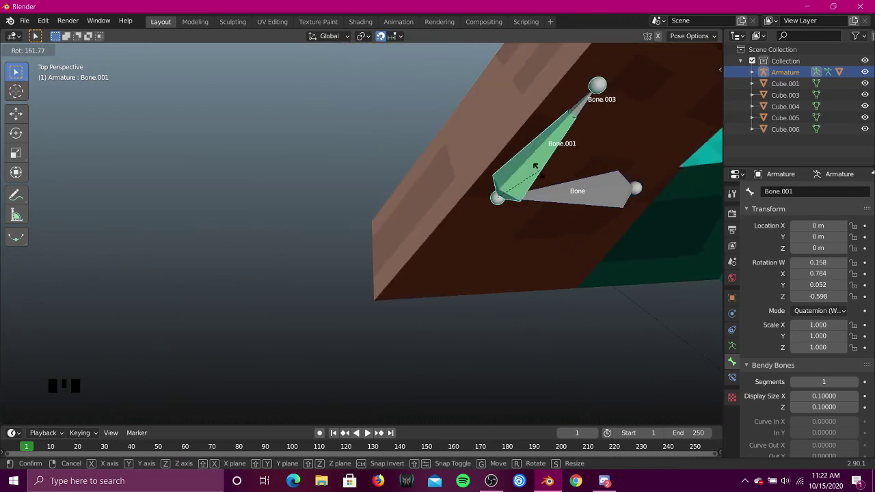
key("Escape")
Step: Swing Bone.001 around in plain and trackball rotation from the front perspective, and cancel the rotation
key("shift+grave")
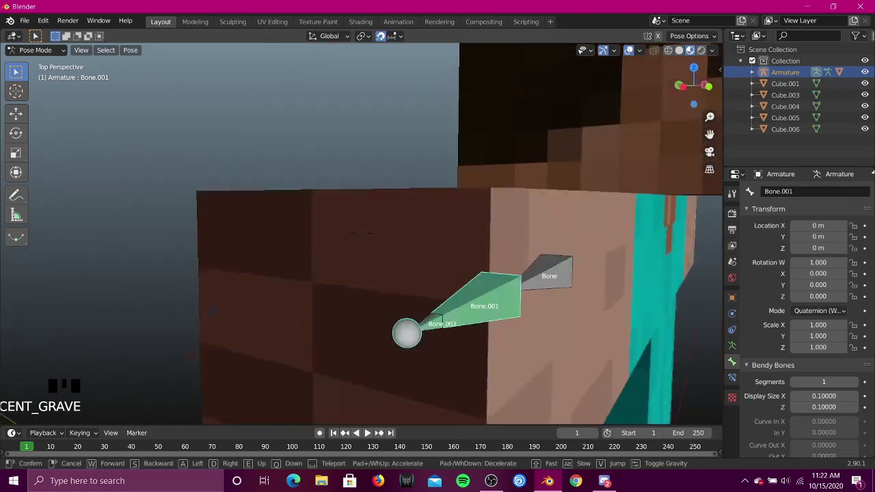
left_click(408, 218)
key("r")
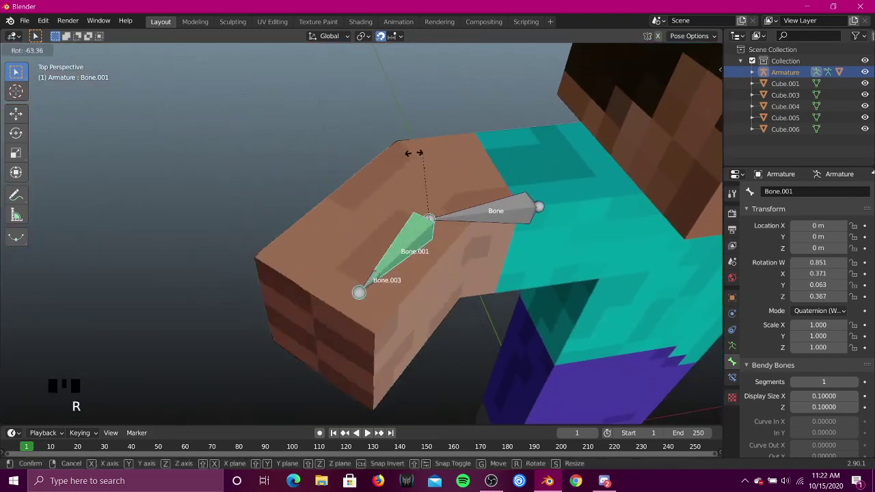
mouse_move(263, 231)
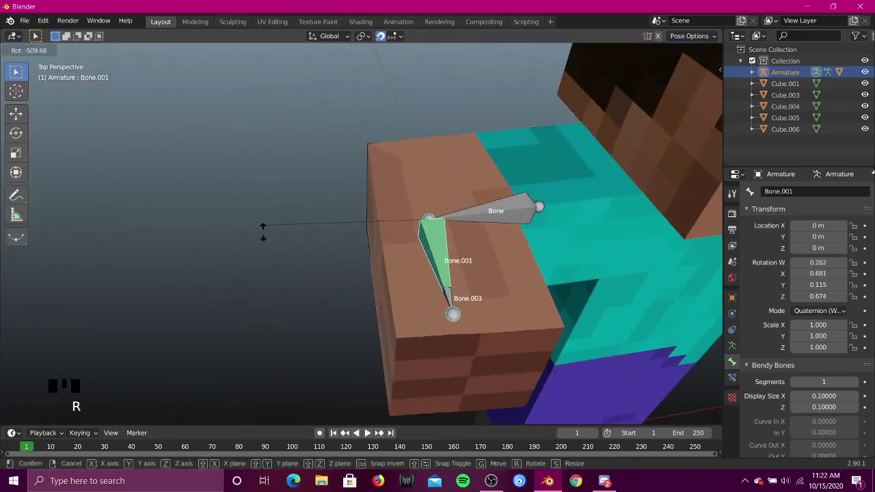
mouse_move(473, 294)
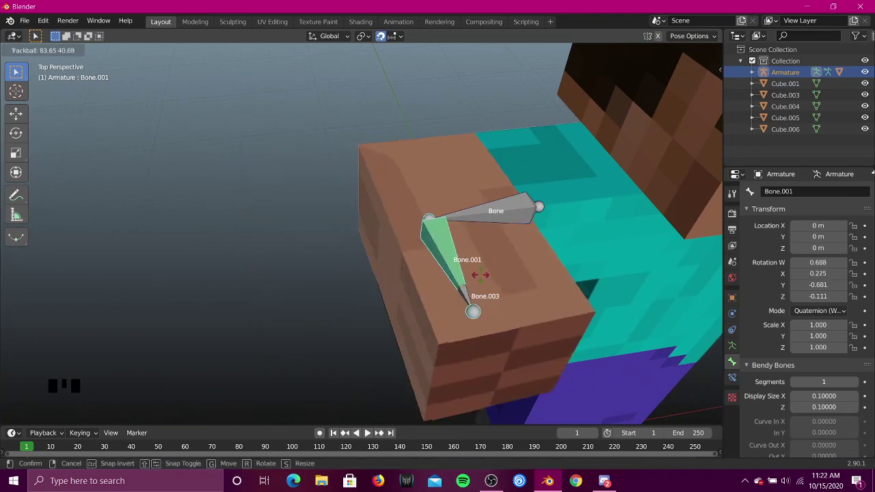
mouse_move(385, 291)
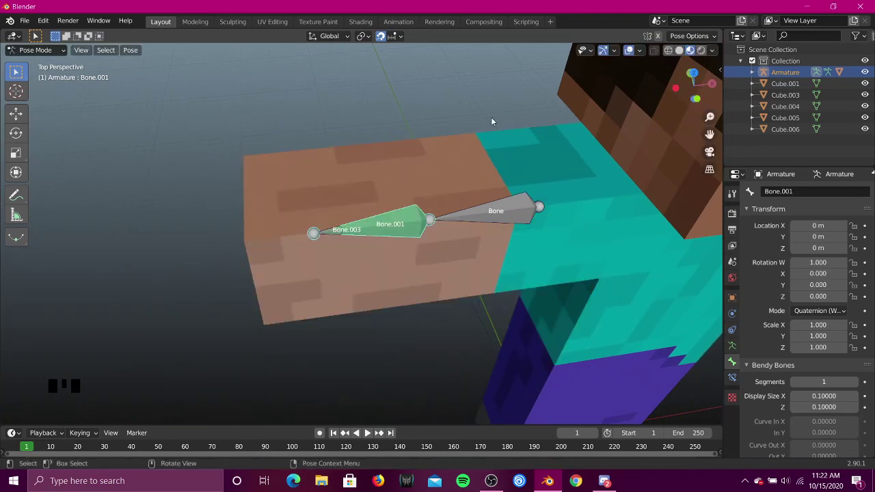
Step: Switch the armature to Object Mode and view the whole character from the front
key("ctrl+Tab")
key("shift+grave")
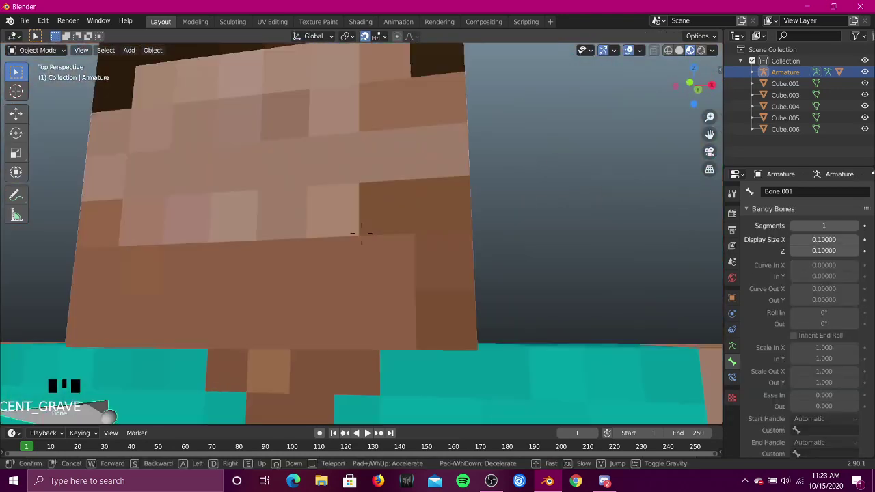
key("w")
key("s")
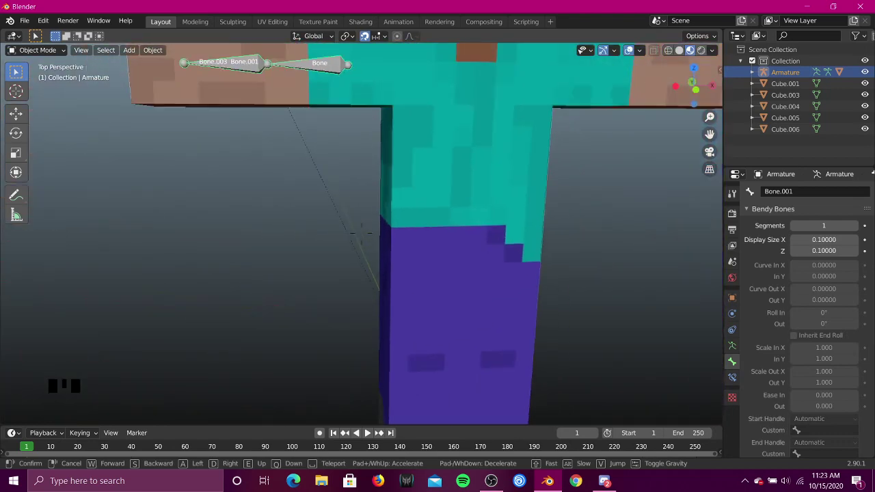
key("w")
key("s")
key("w")
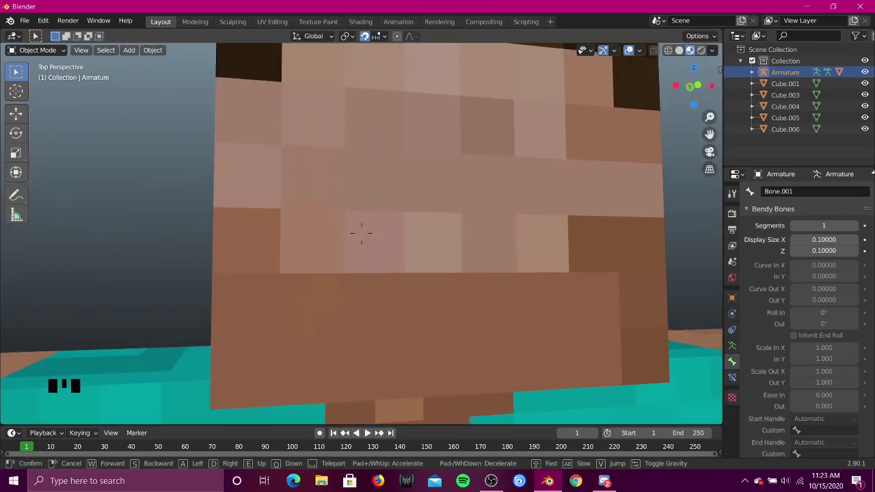
key("s")
key("s")
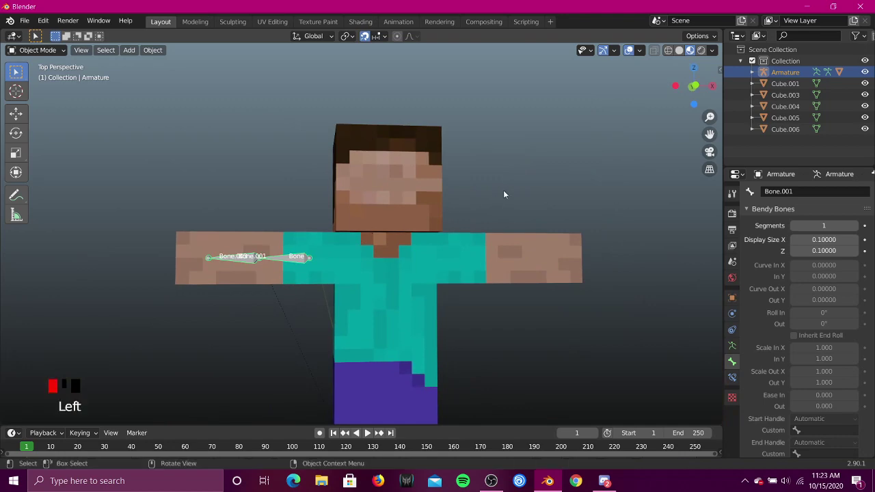
Step: Save the file as Tutorial Rig.blend in the Documents\Blender folder
key("ctrl+s")
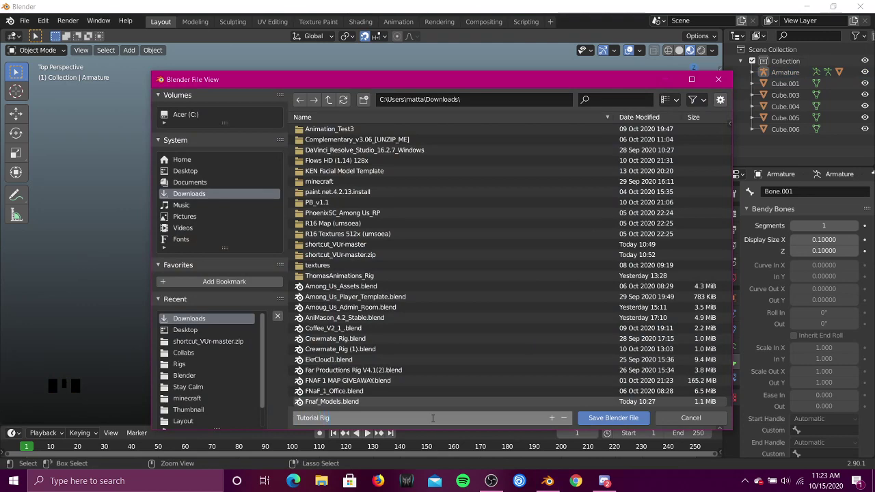
left_click(181, 364)
left_click(184, 375)
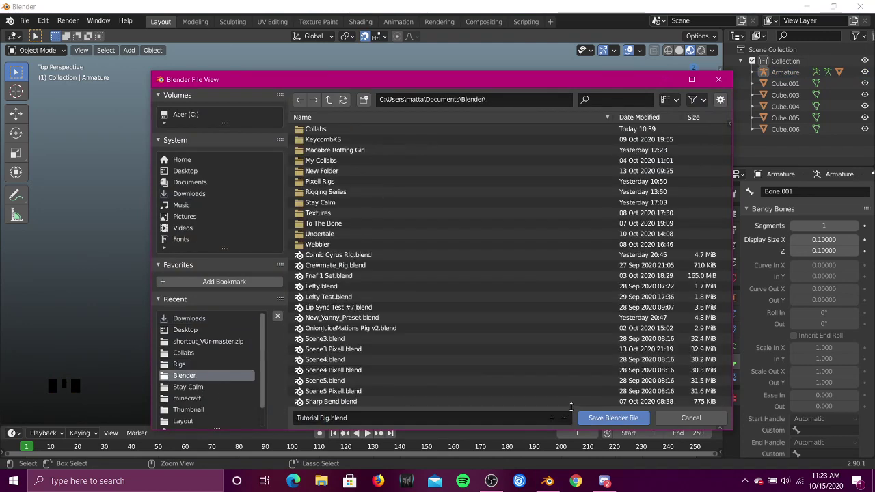
left_click(603, 418)
key("shift+grave")
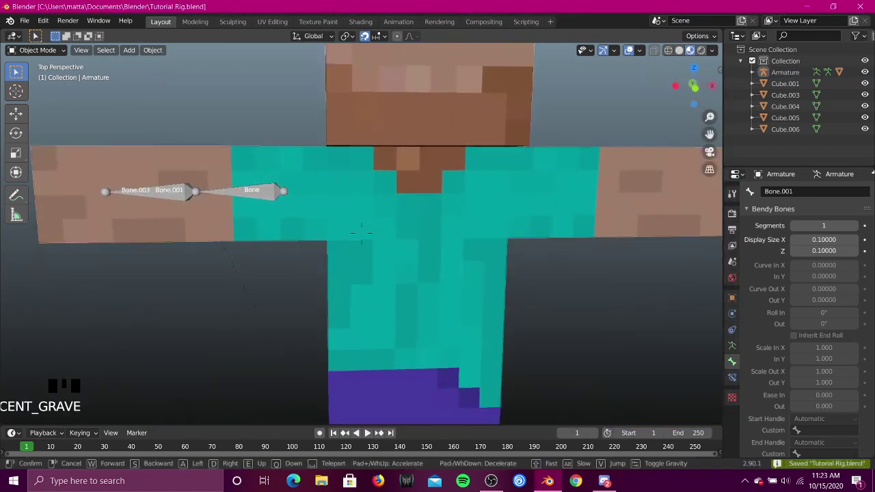
key("s")
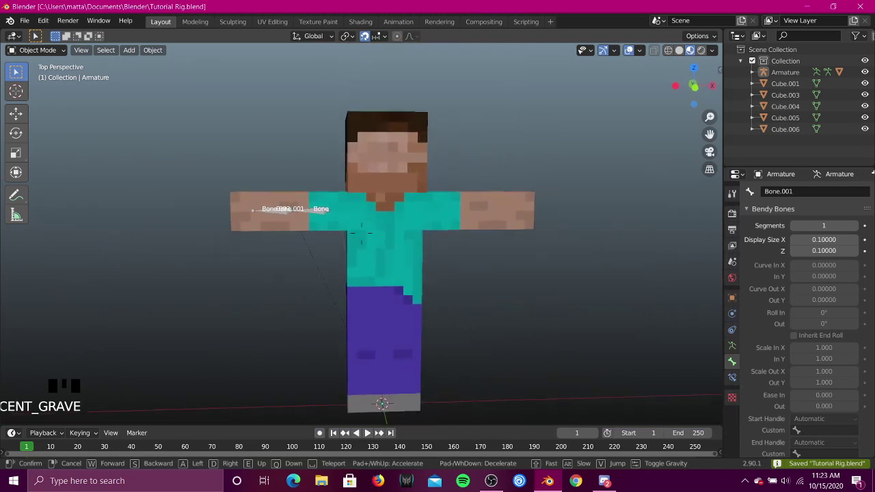
key("q")
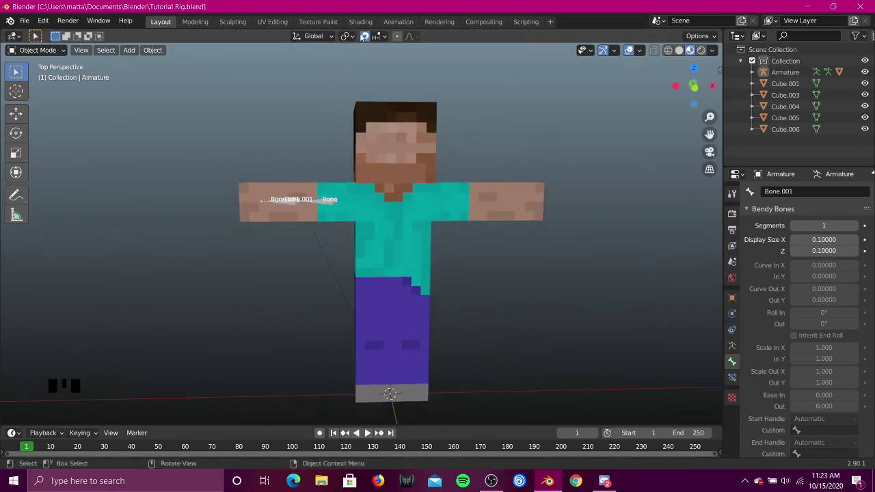